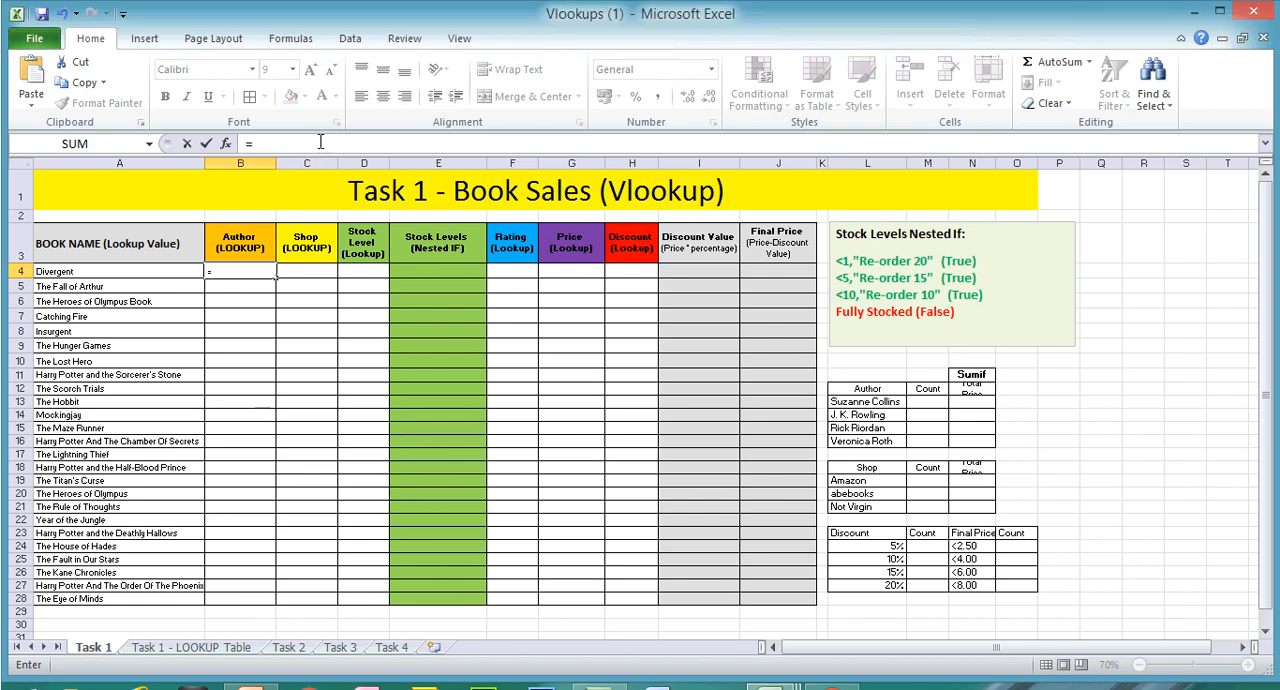
Step: Begin a VLOOKUP formula in cell B4 of the Author column, using book name cell A4 as the lookup value
{"action": "left_click", "coordinate": [318, 143]}
{"action": "type", "text": "vl"}
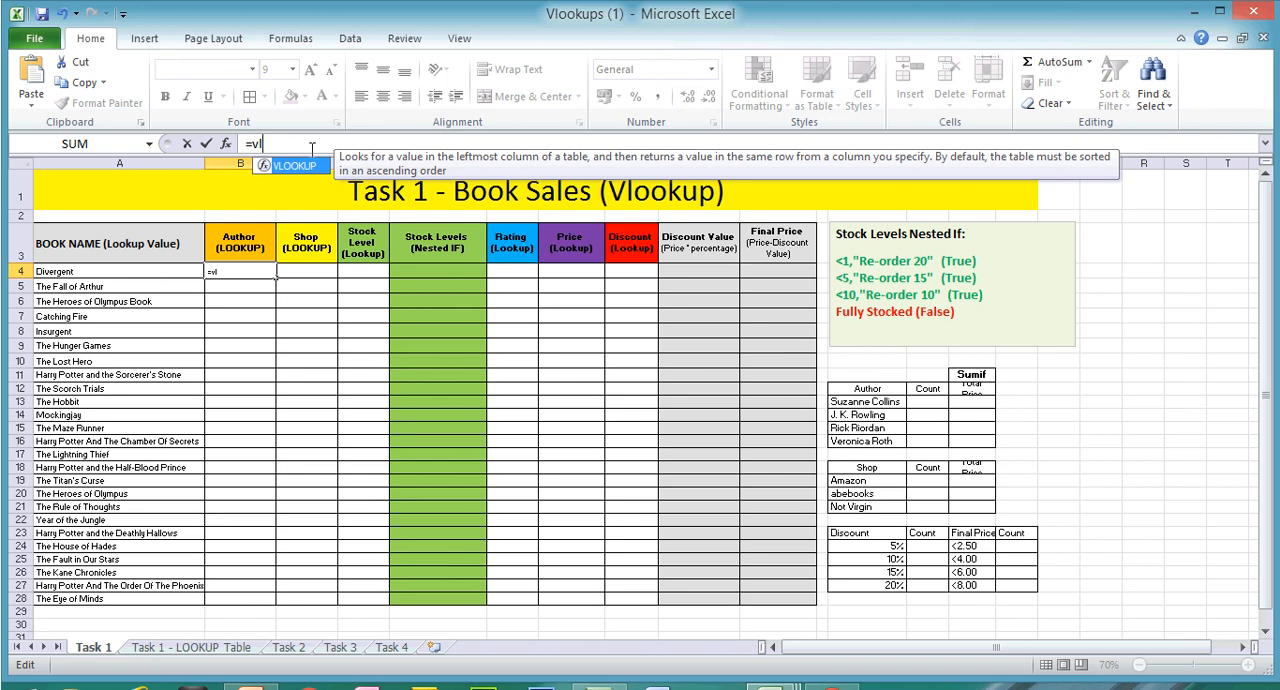
{"action": "double_click", "coordinate": [305, 168]}
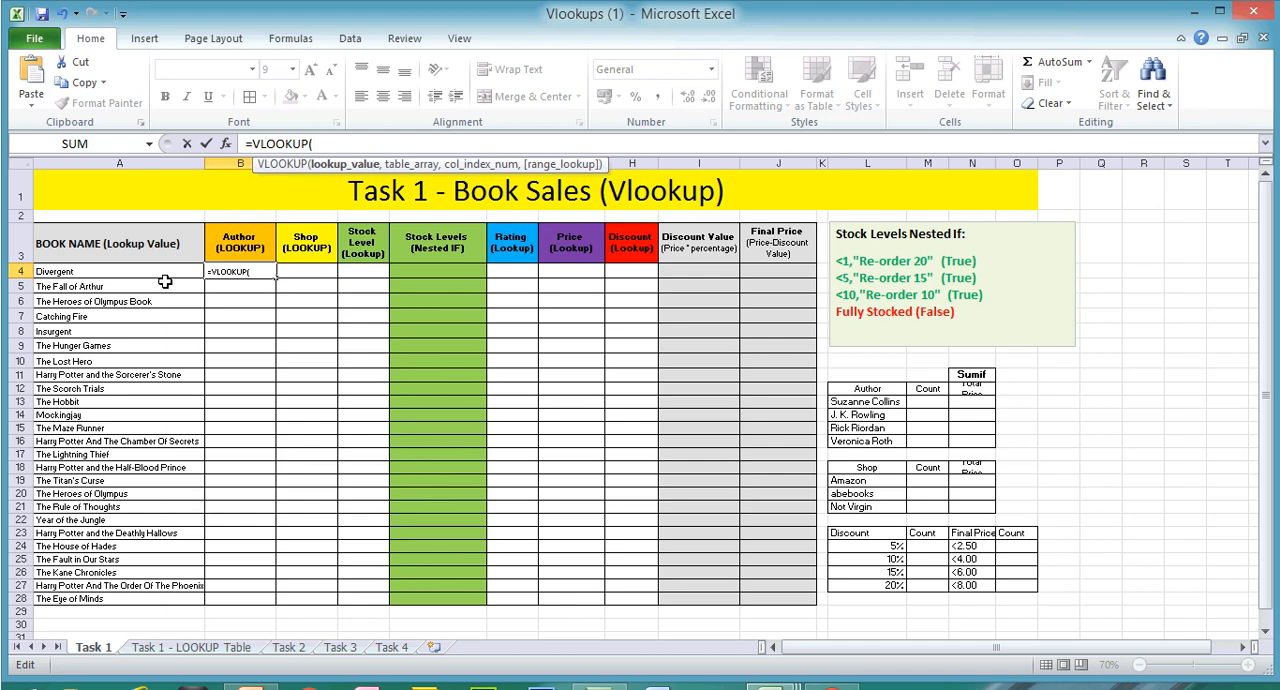
{"action": "left_click", "coordinate": [162, 272]}
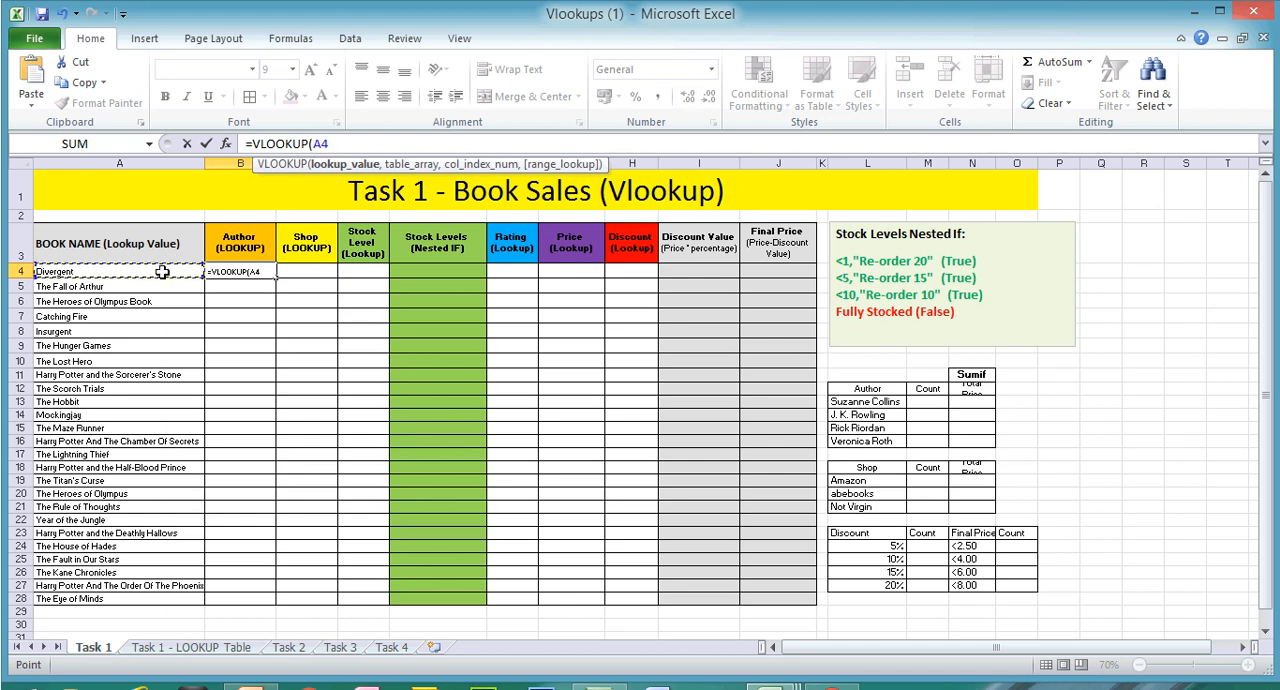
{"action": "left_click_drag", "start_coordinate": [162, 272], "coordinate": [149, 246]}
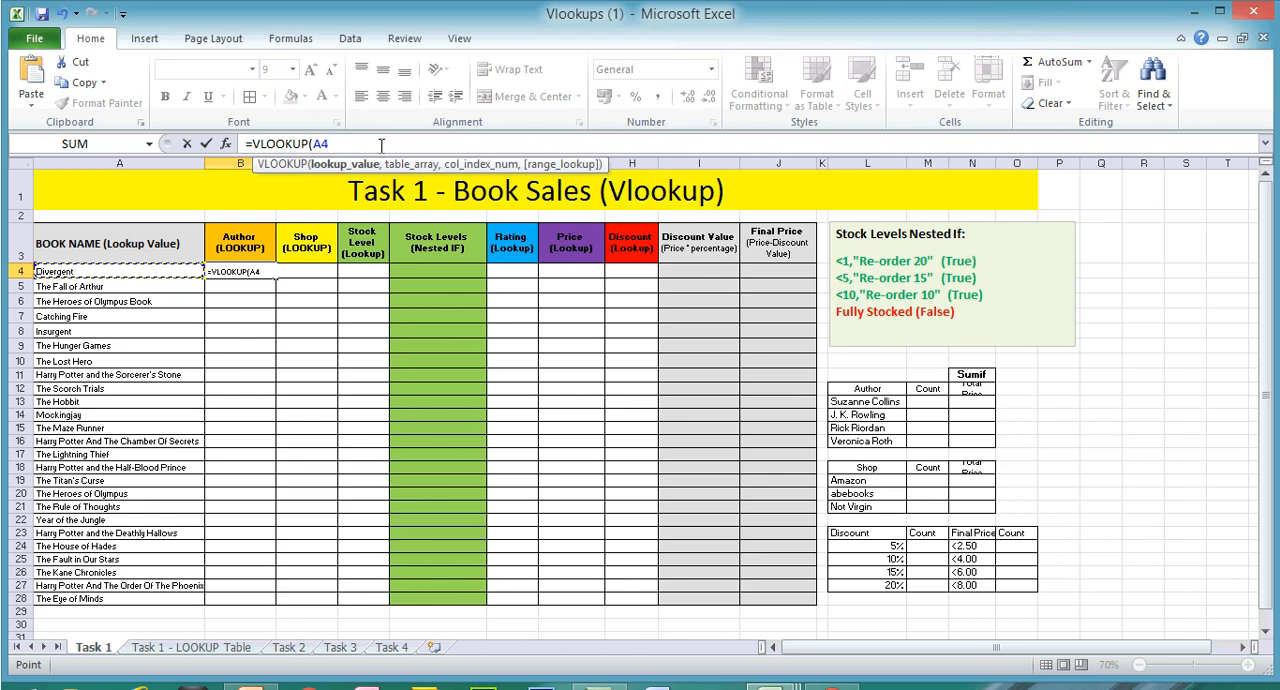
{"action": "type", "text": ","}
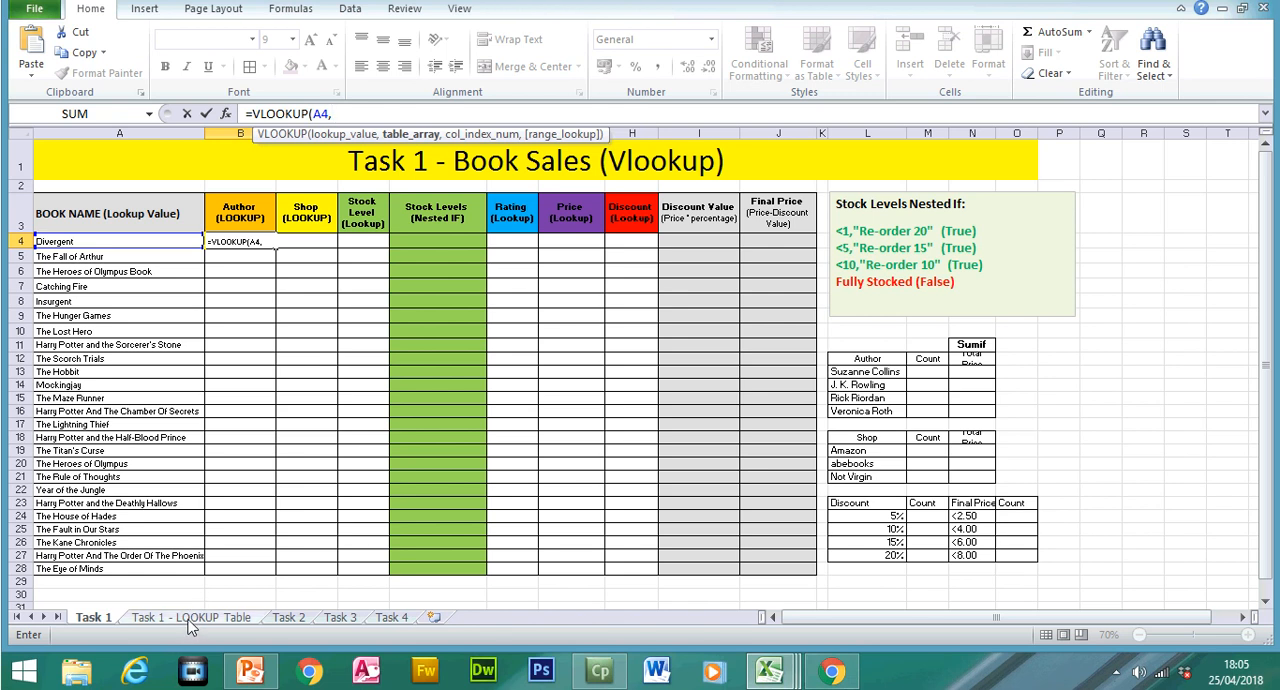
Step: Set the table array to the absolute range $A$2:$B$33 on the Task 1 - LOOKUP Table sheet
{"action": "left_click", "coordinate": [190, 620]}
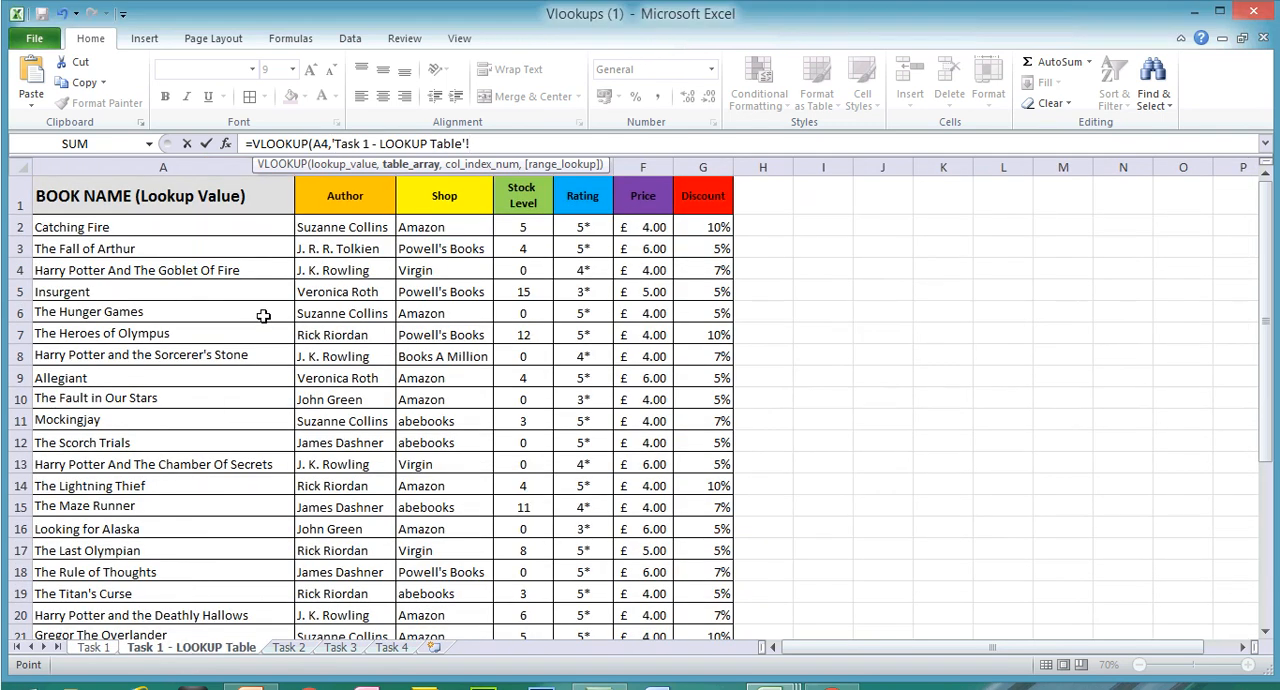
{"action": "left_click", "coordinate": [180, 225]}
{"action": "left_click_drag", "start_coordinate": [193, 225], "coordinate": [338, 572]}
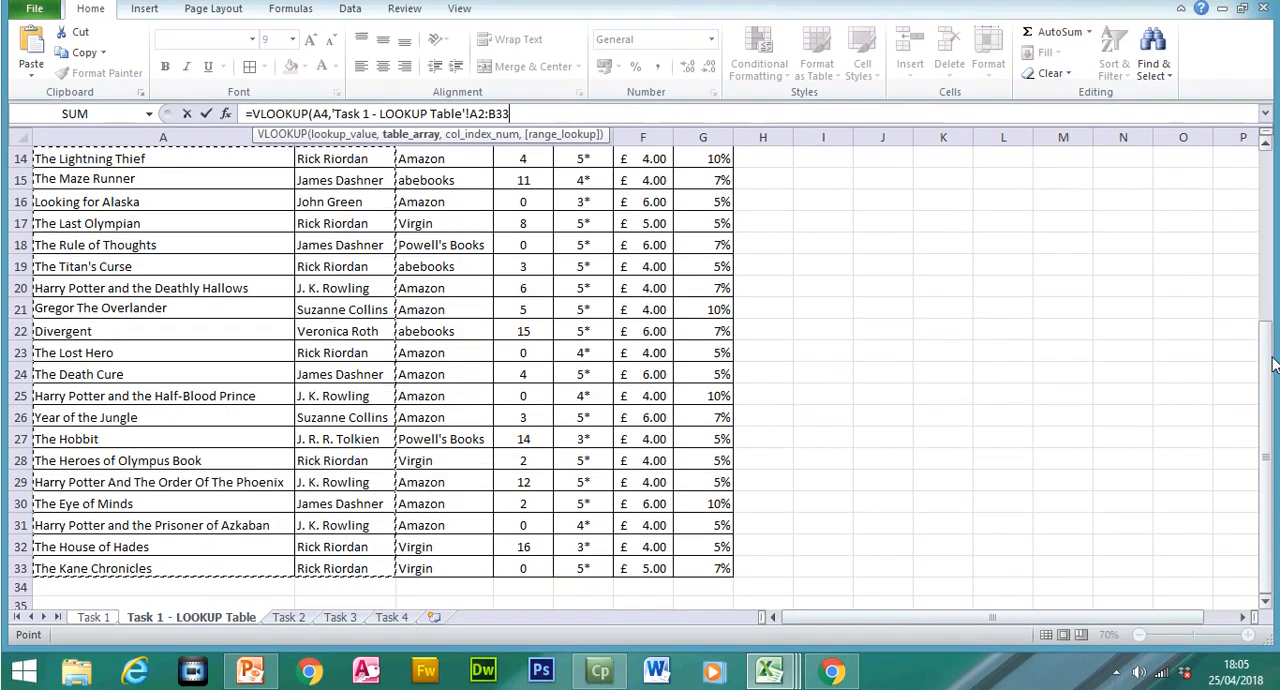
{"action": "left_click_drag", "start_coordinate": [1266, 360], "coordinate": [1271, 228]}
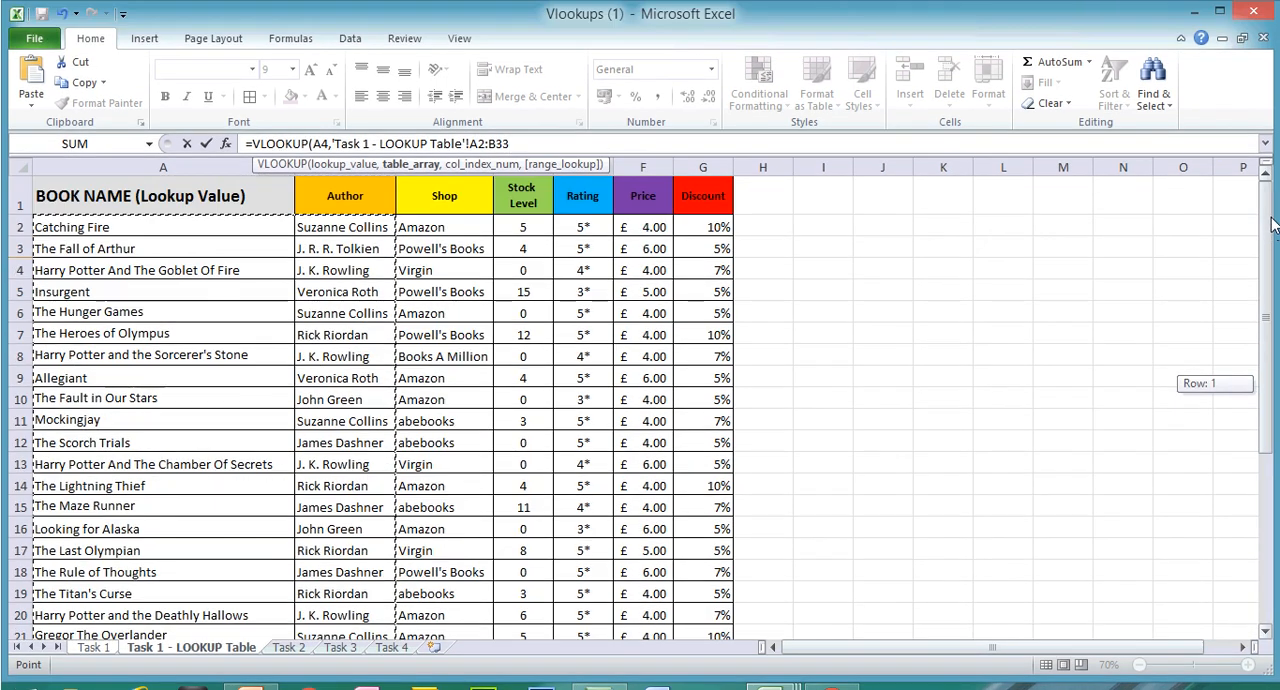
{"action": "left_click", "coordinate": [470, 143]}
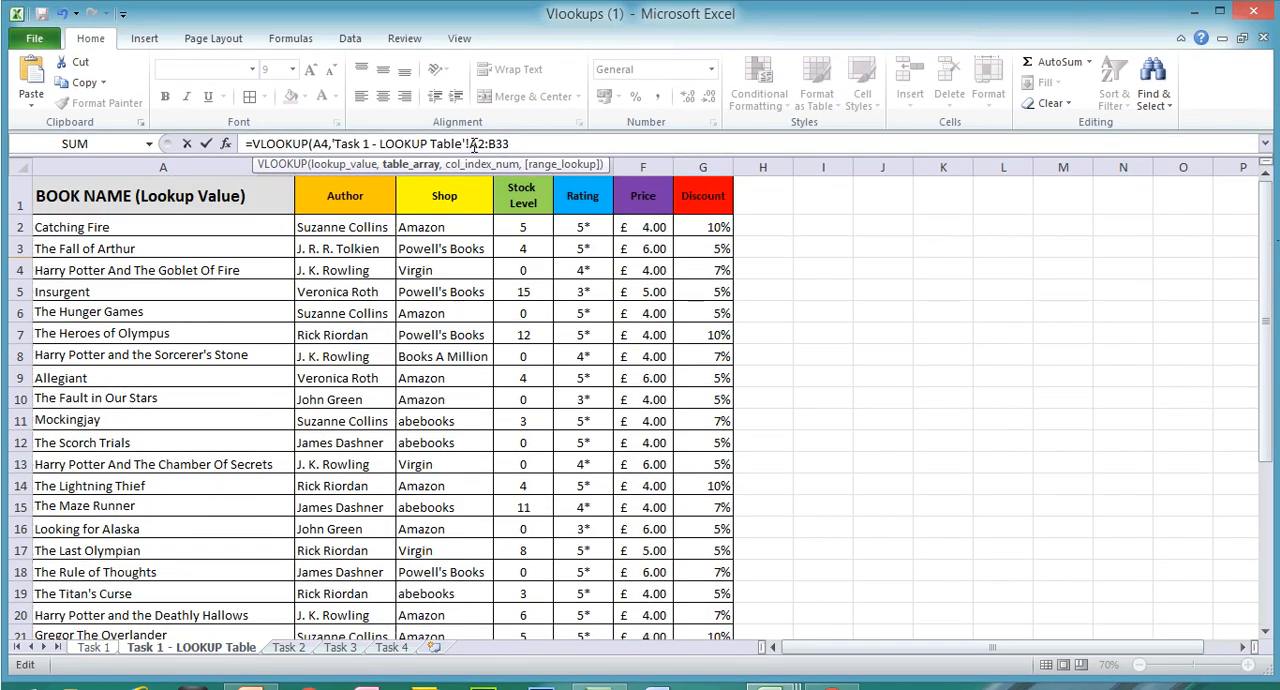
{"action": "type", "text": "$"}
Step: Complete the Author formula with column index 2 and the exact match option FALSE
{"action": "type", "text": ",2"}
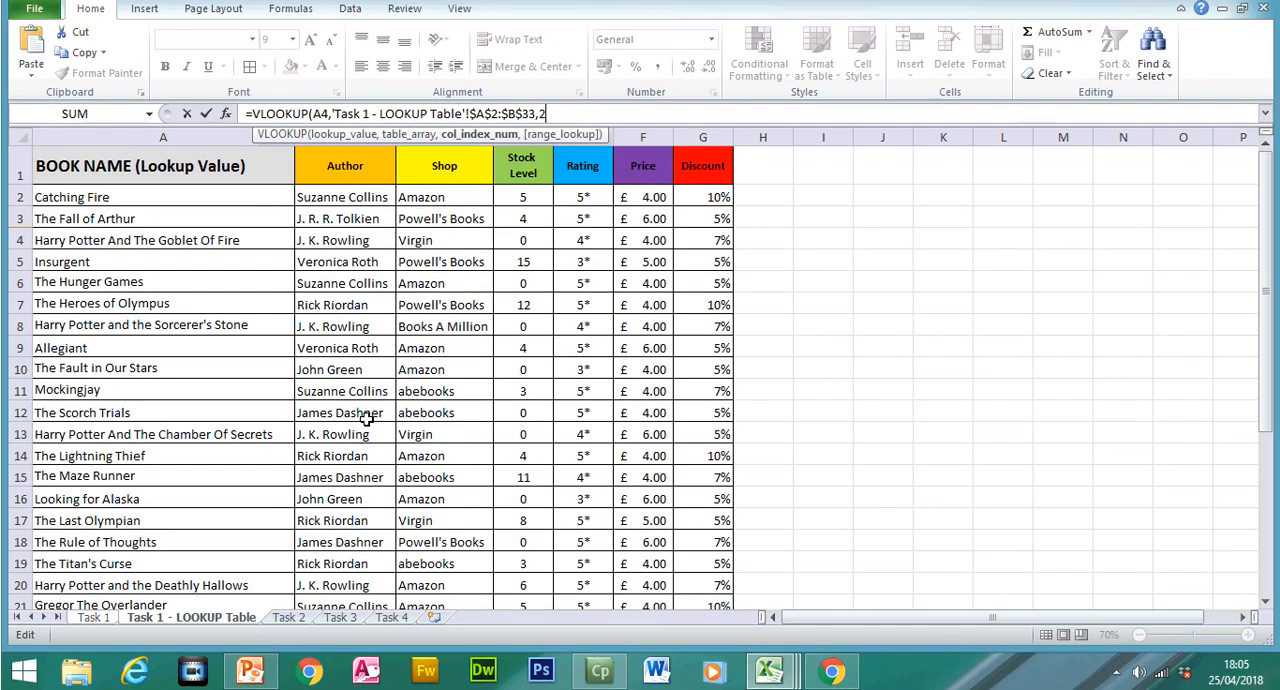
{"action": "type", "text": ","}
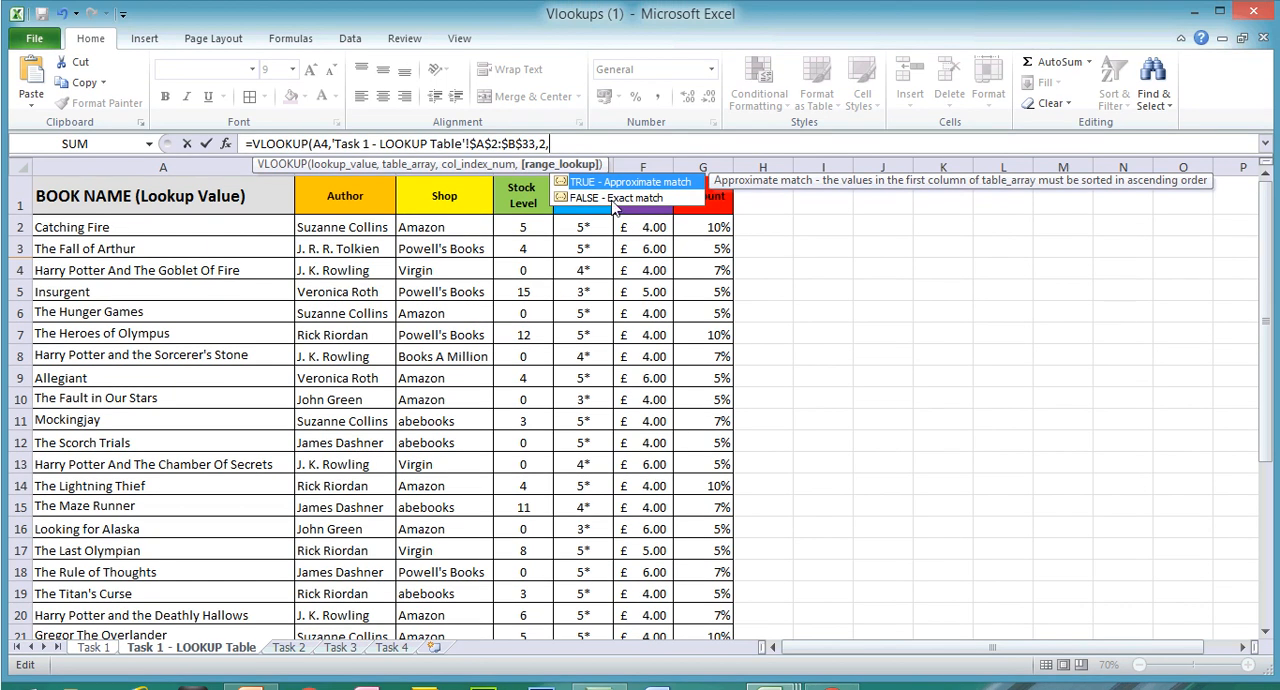
{"action": "double_click", "coordinate": [614, 199]}
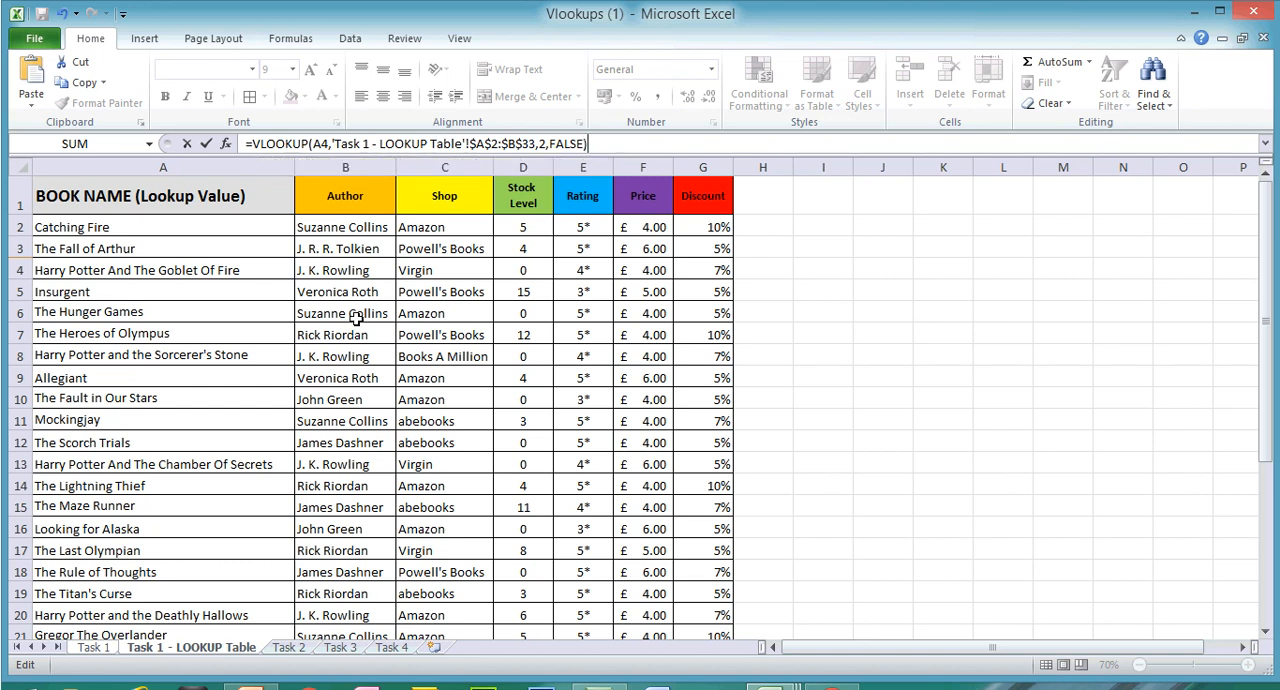
{"action": "key", "text": "Return"}
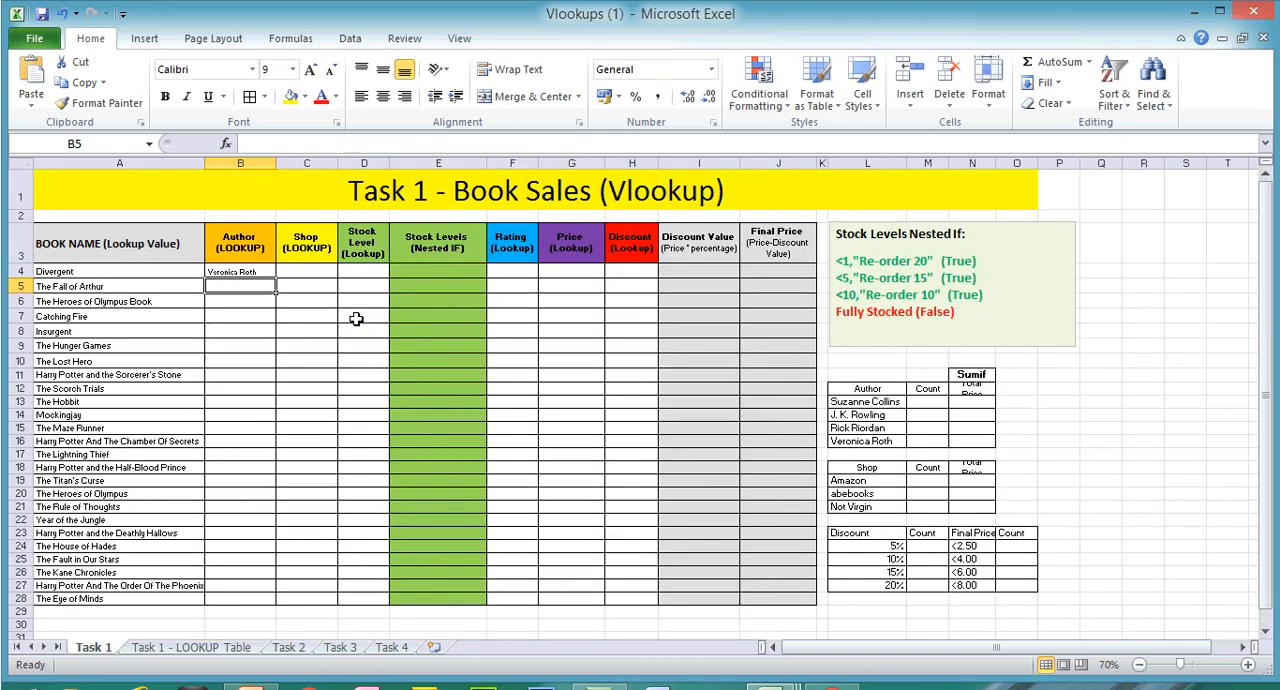
Step: Fill the Author lookup from B4 down to B28 and autofit column A to the book names
{"action": "left_click", "coordinate": [231, 271]}
{"action": "left_click_drag", "start_coordinate": [277, 280], "coordinate": [266, 569]}
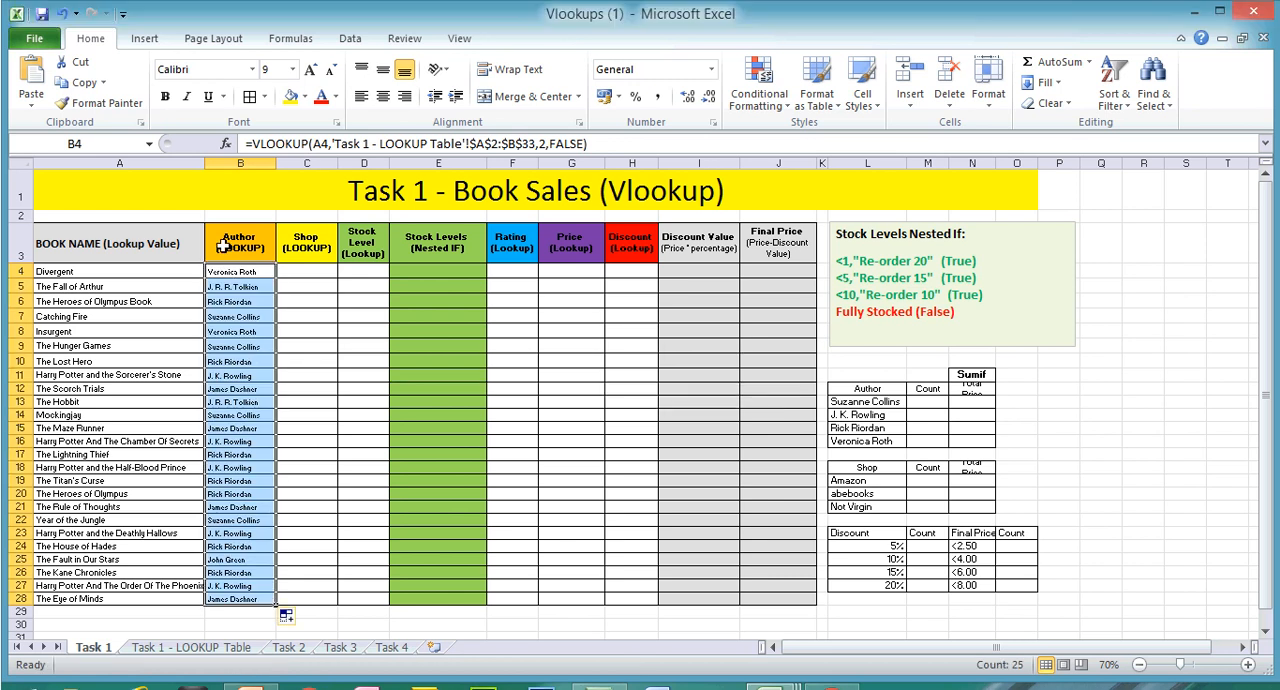
{"action": "double_click", "coordinate": [205, 163]}
{"action": "left_click", "coordinate": [14, 345]}
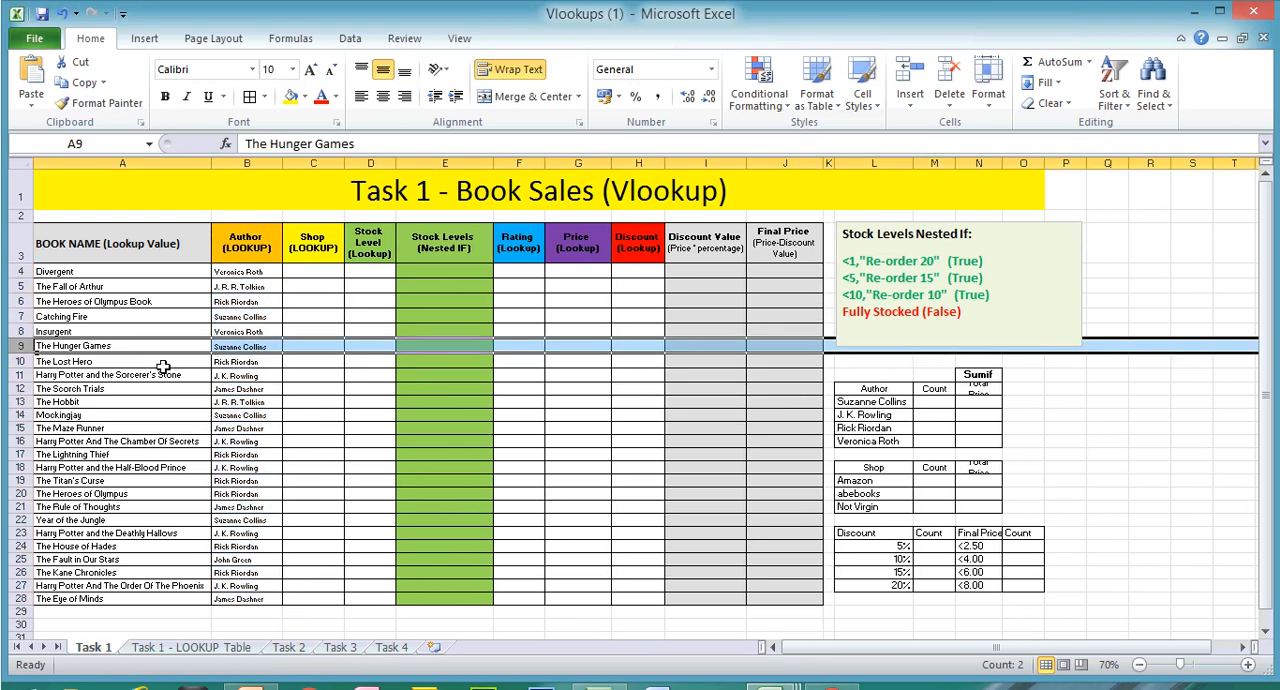
{"action": "left_click", "coordinate": [246, 345]}
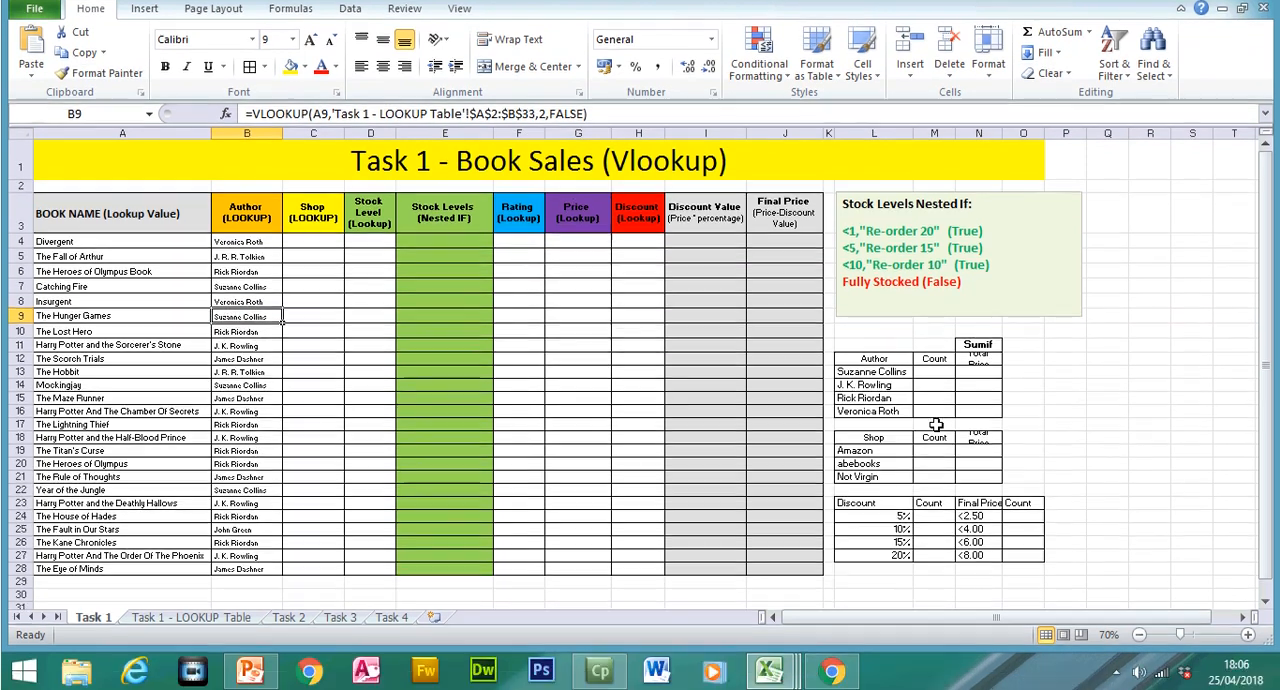
Step: Begin a VLOOKUP formula in cell C4 of the Shop column with A4 as the lookup value
{"action": "left_click", "coordinate": [1248, 635]}
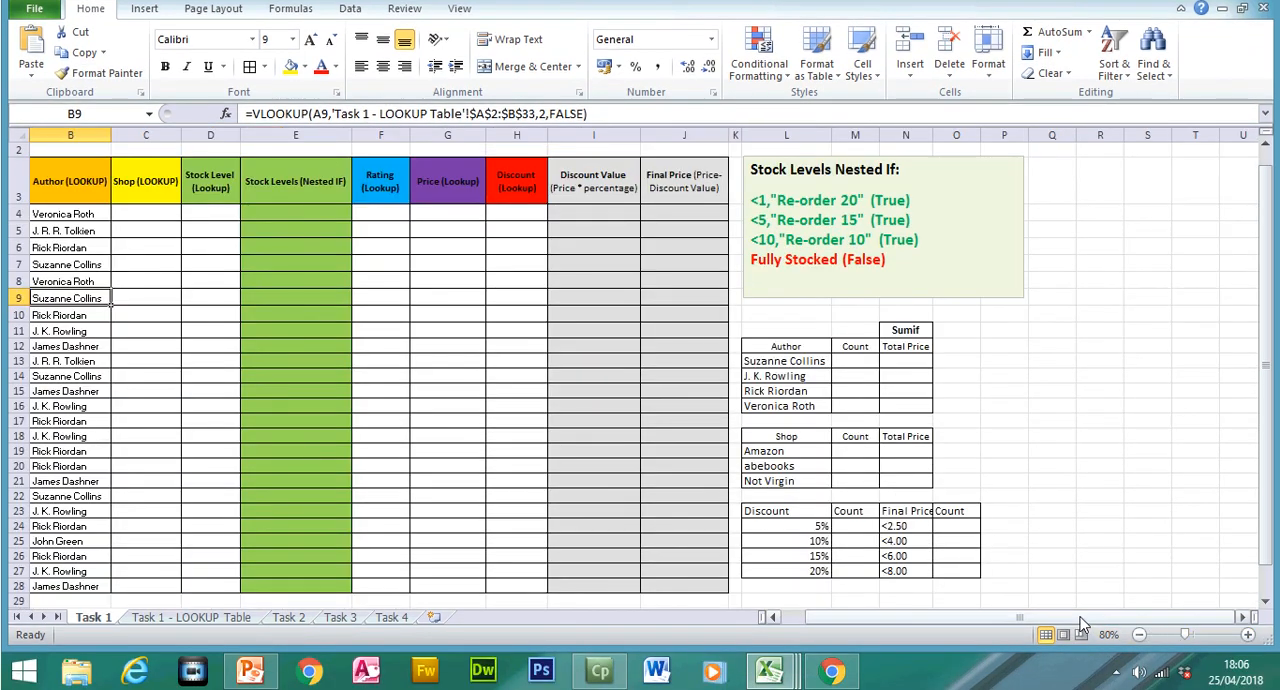
{"action": "left_click_drag", "start_coordinate": [1080, 618], "coordinate": [942, 640]}
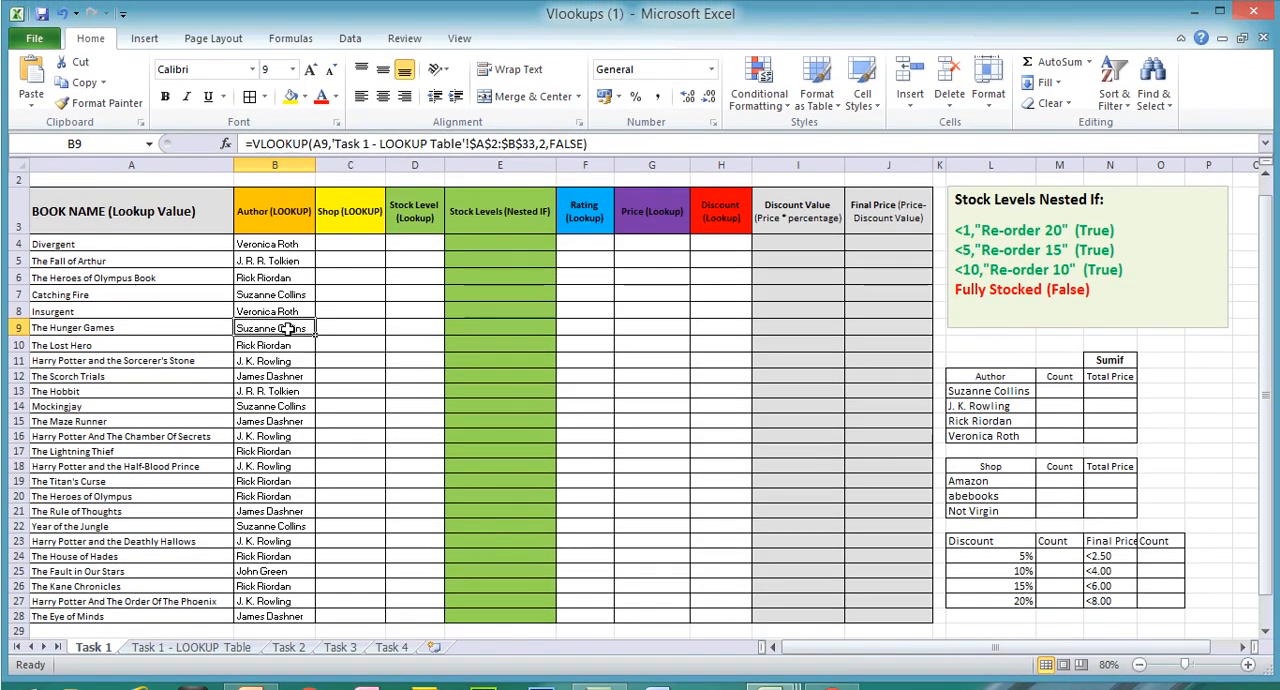
{"action": "left_click", "coordinate": [342, 239]}
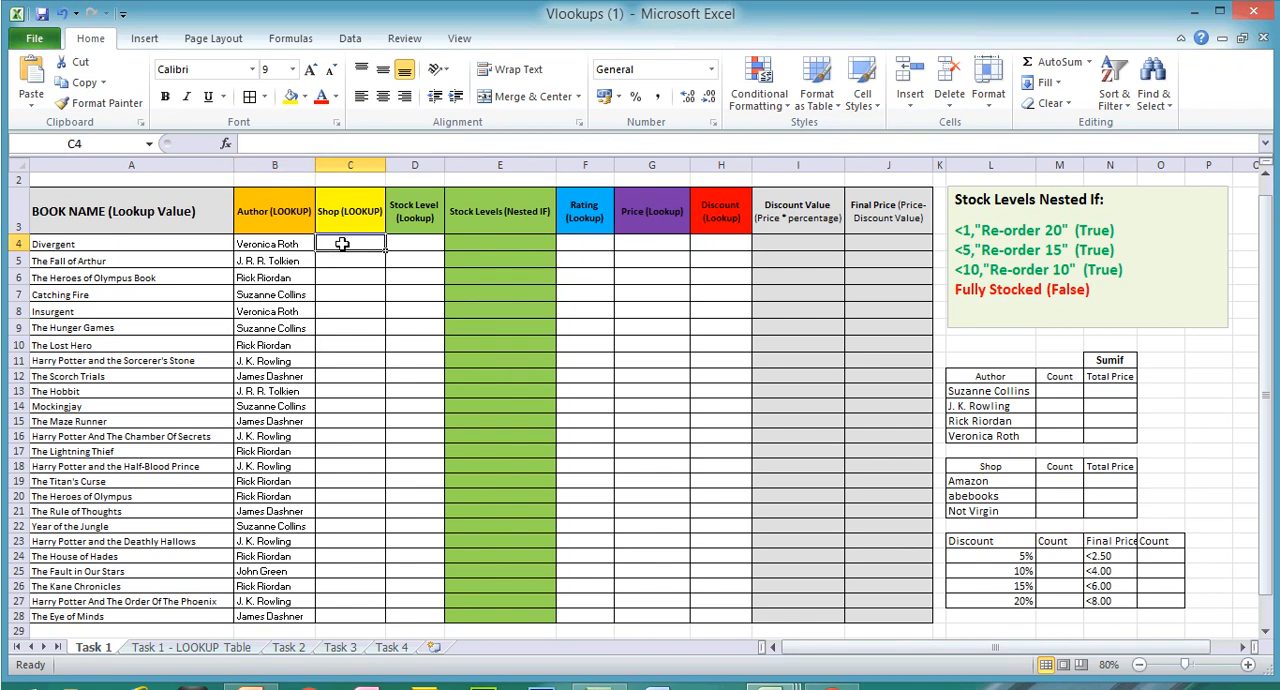
{"action": "type", "text": "=vlo"}
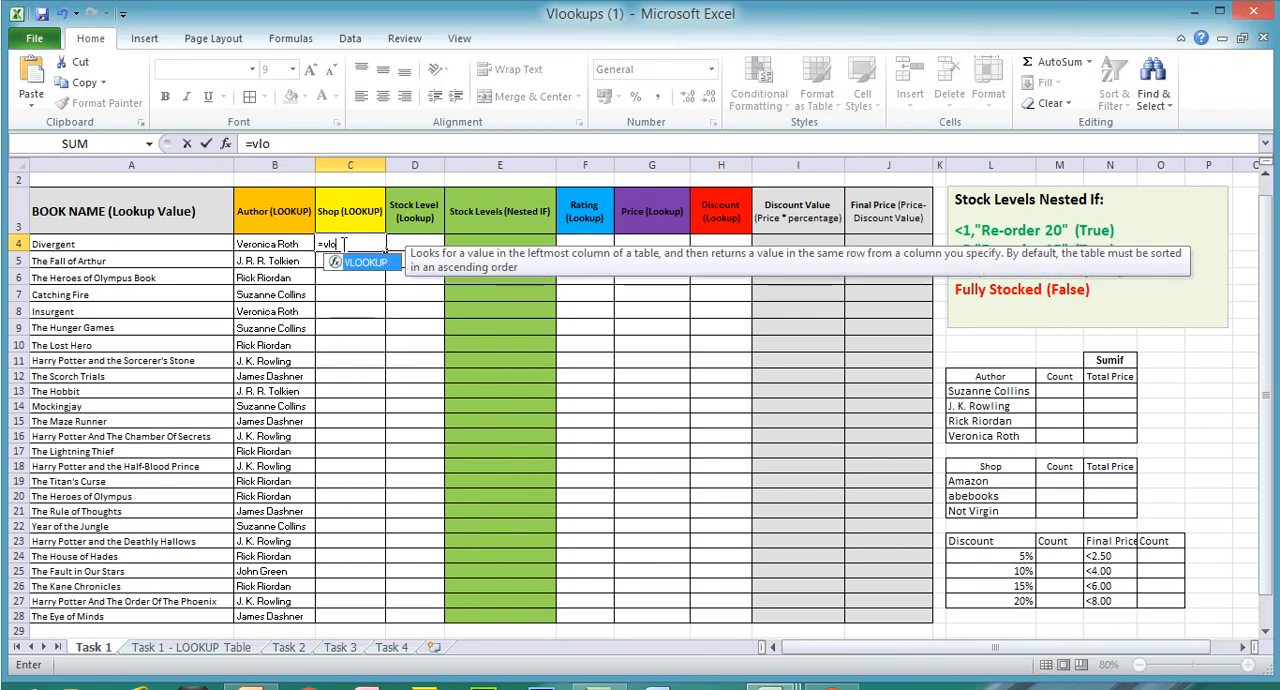
{"action": "type", "text": "o"}
{"action": "double_click", "coordinate": [362, 263]}
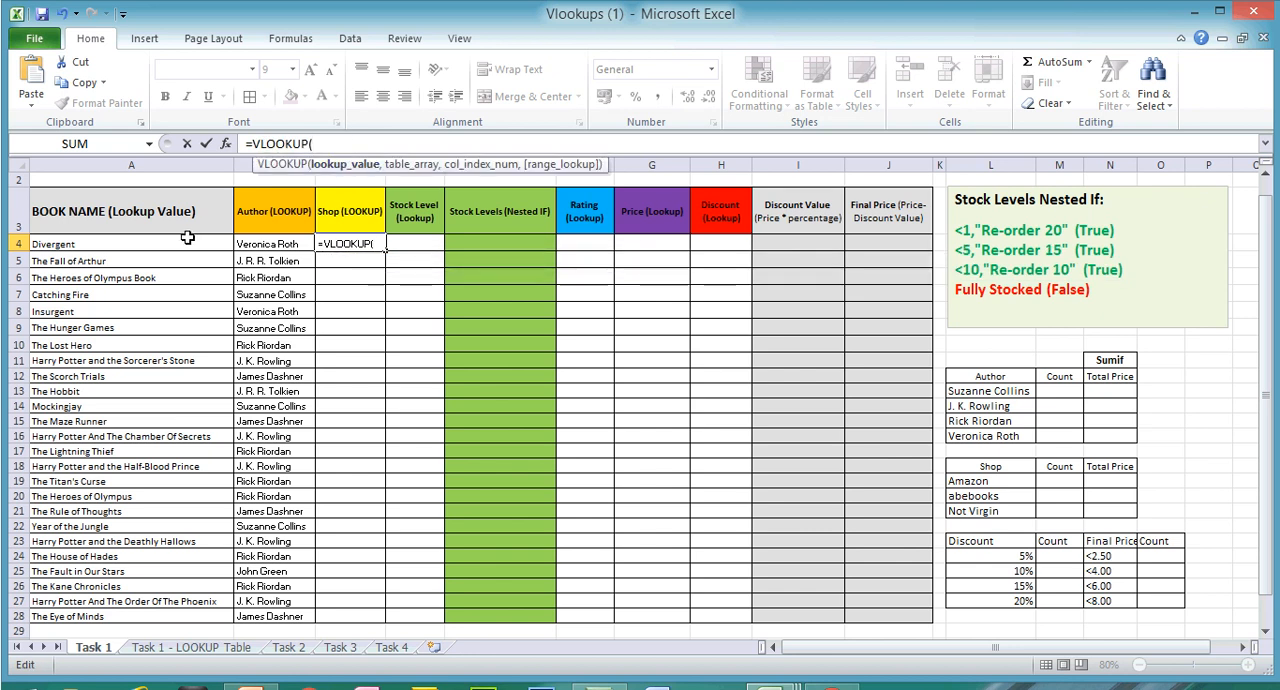
{"action": "left_click", "coordinate": [142, 248]}
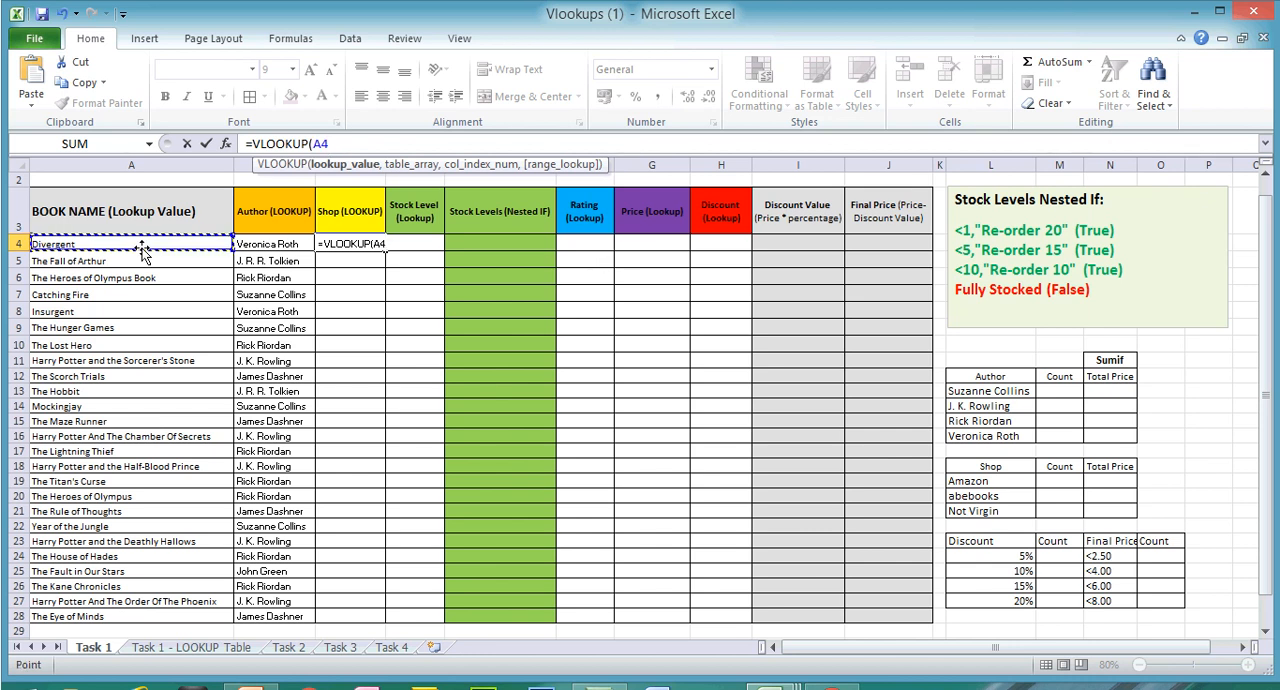
{"action": "type", "text": ","}
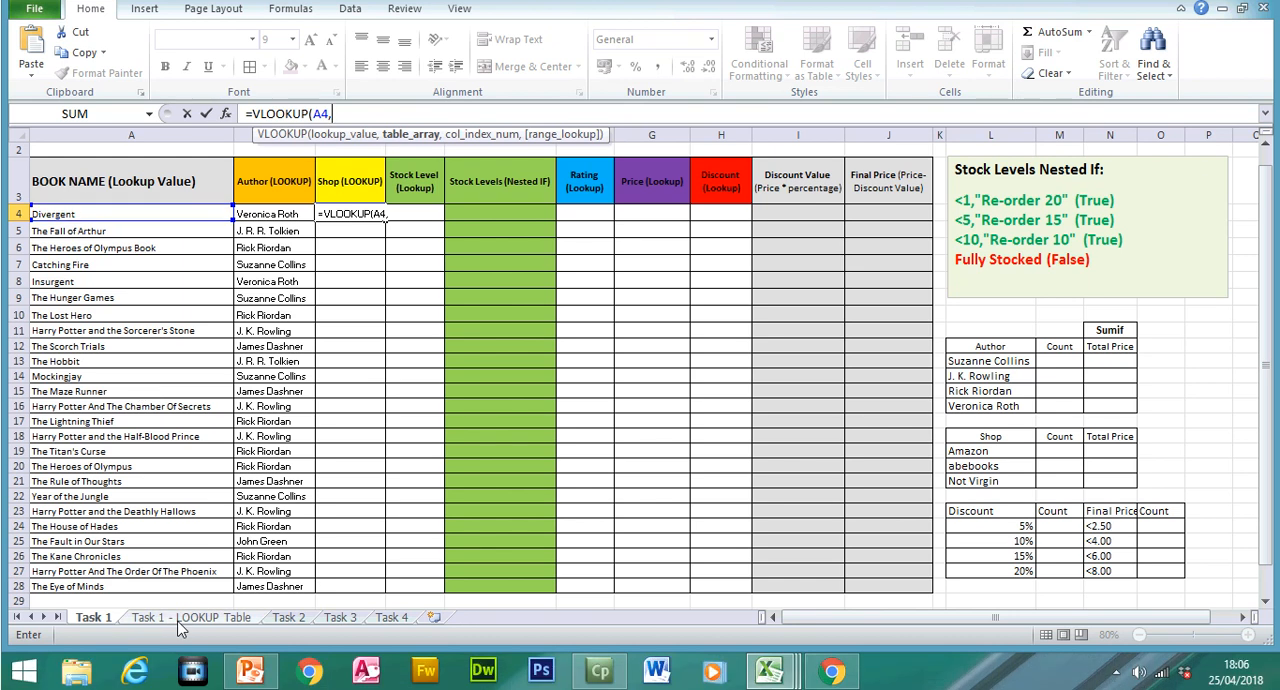
Step: Set the Shop formula's table array to the absolute range $A$2:$C$33 on the Task 1 - LOOKUP Table sheet
{"action": "left_click", "coordinate": [191, 647]}
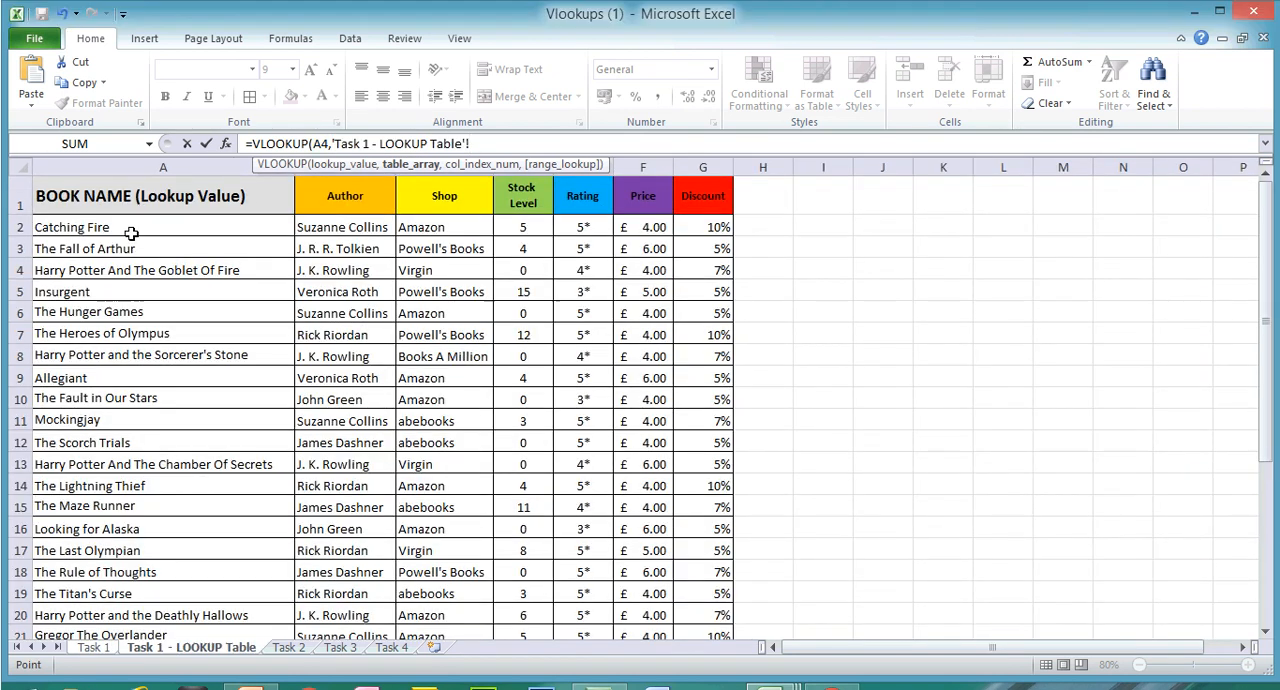
{"action": "left_click", "coordinate": [112, 230]}
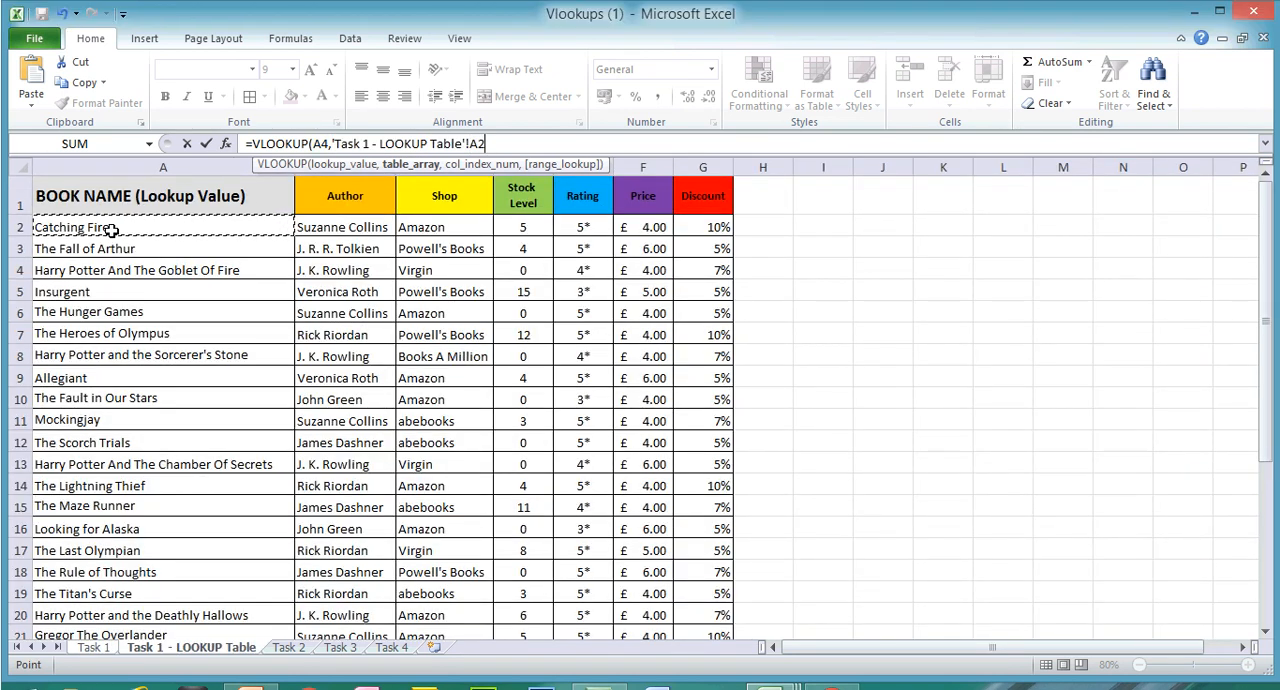
{"action": "left_click_drag", "start_coordinate": [112, 230], "coordinate": [447, 568]}
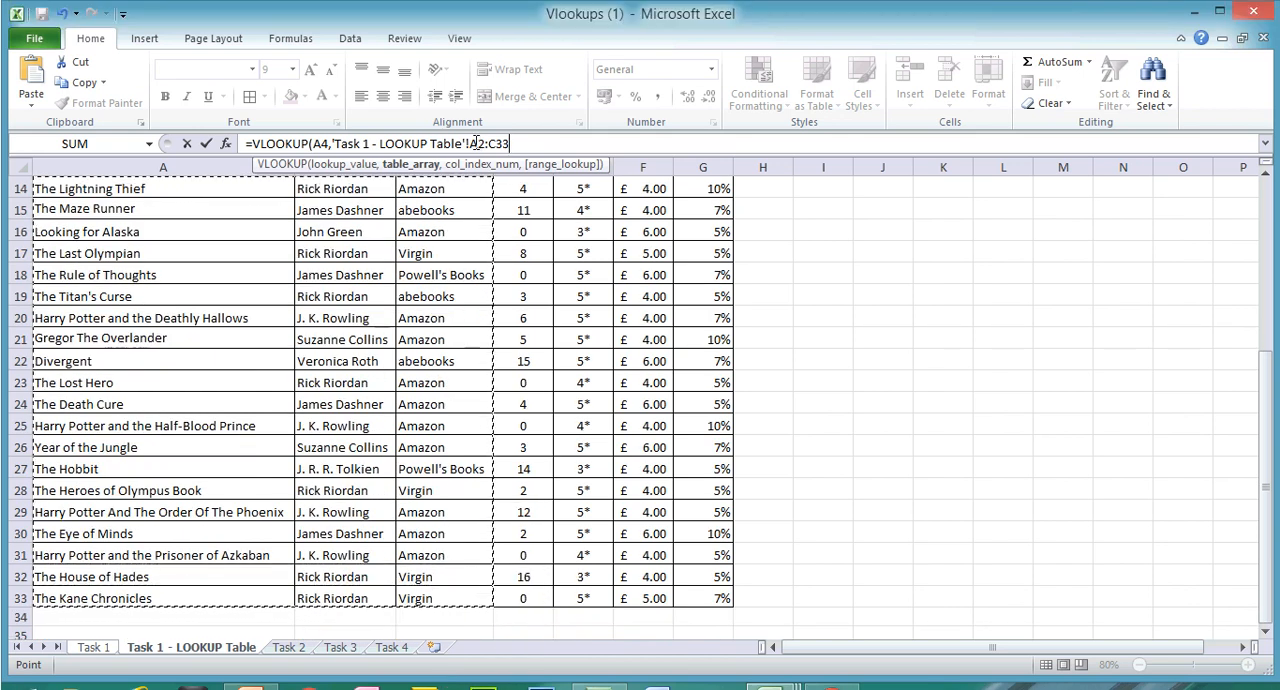
{"action": "left_click", "coordinate": [474, 143]}
{"action": "type", "text": "$C$33"}
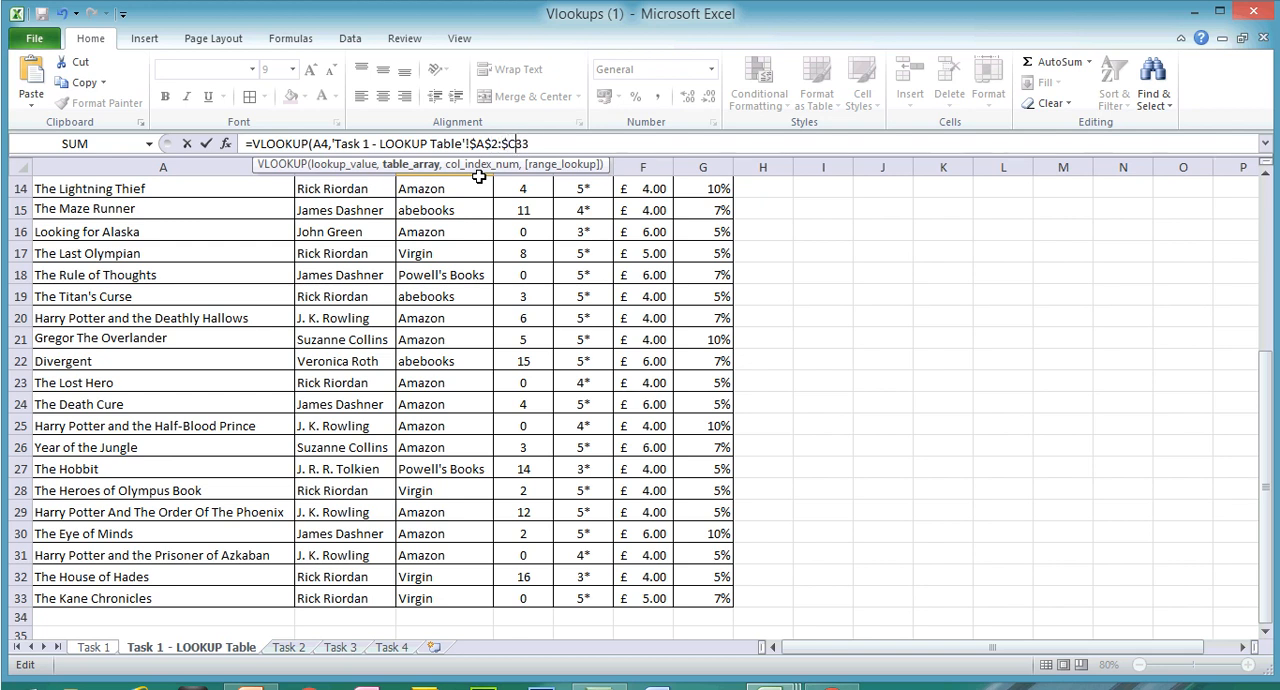
{"action": "type", "text": ","}
Step: Complete the Shop formula with column index 3 and the exact match option FALSE
{"action": "left_click_drag", "start_coordinate": [1272, 355], "coordinate": [1268, 180]}
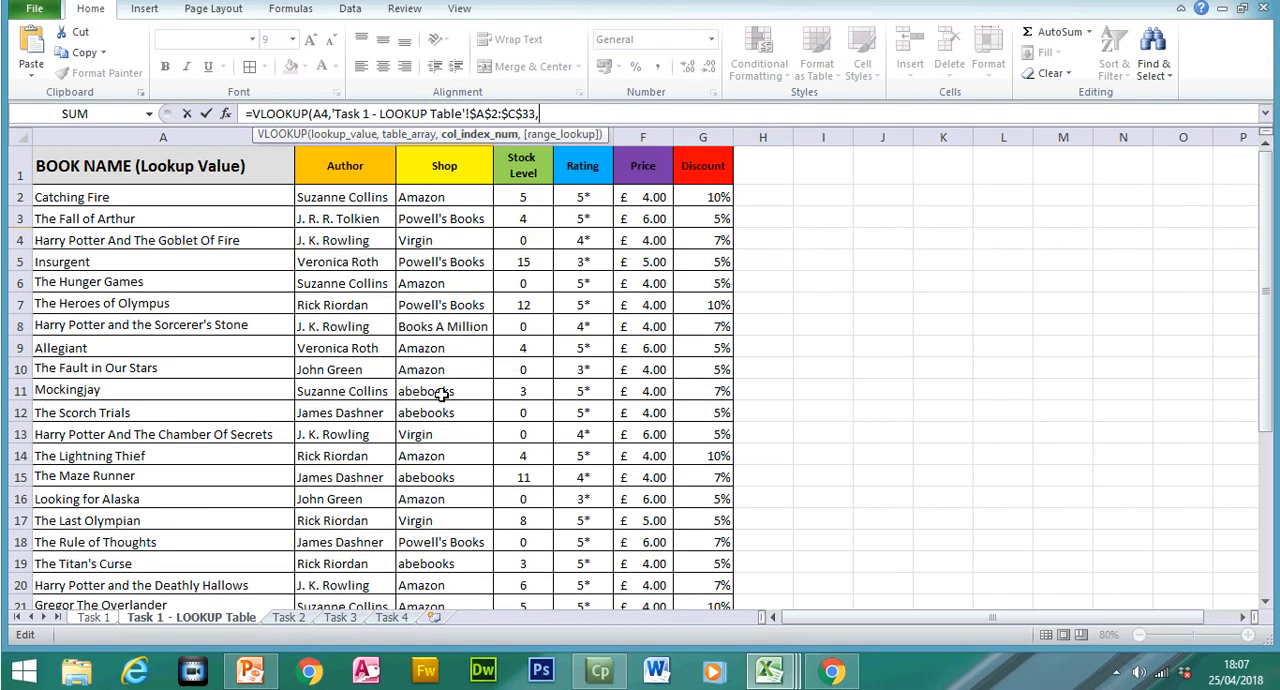
{"action": "type", "text": ","}
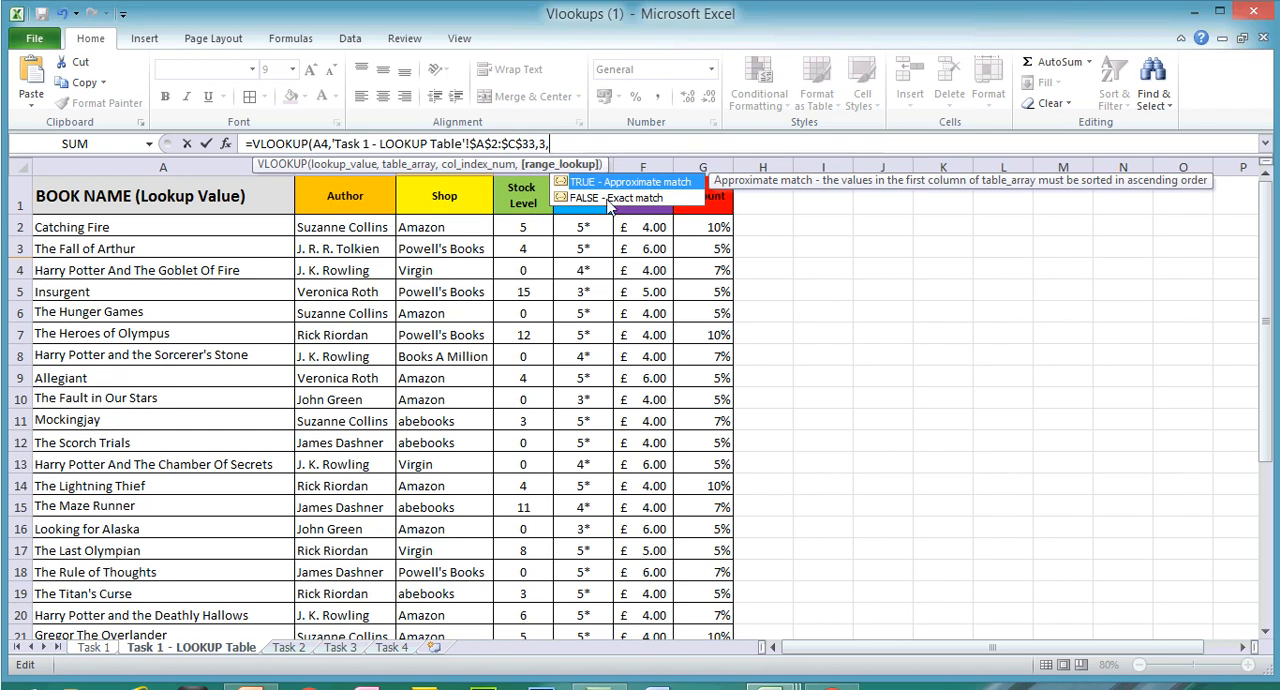
{"action": "left_click", "coordinate": [608, 169]}
{"action": "double_click", "coordinate": [608, 199]}
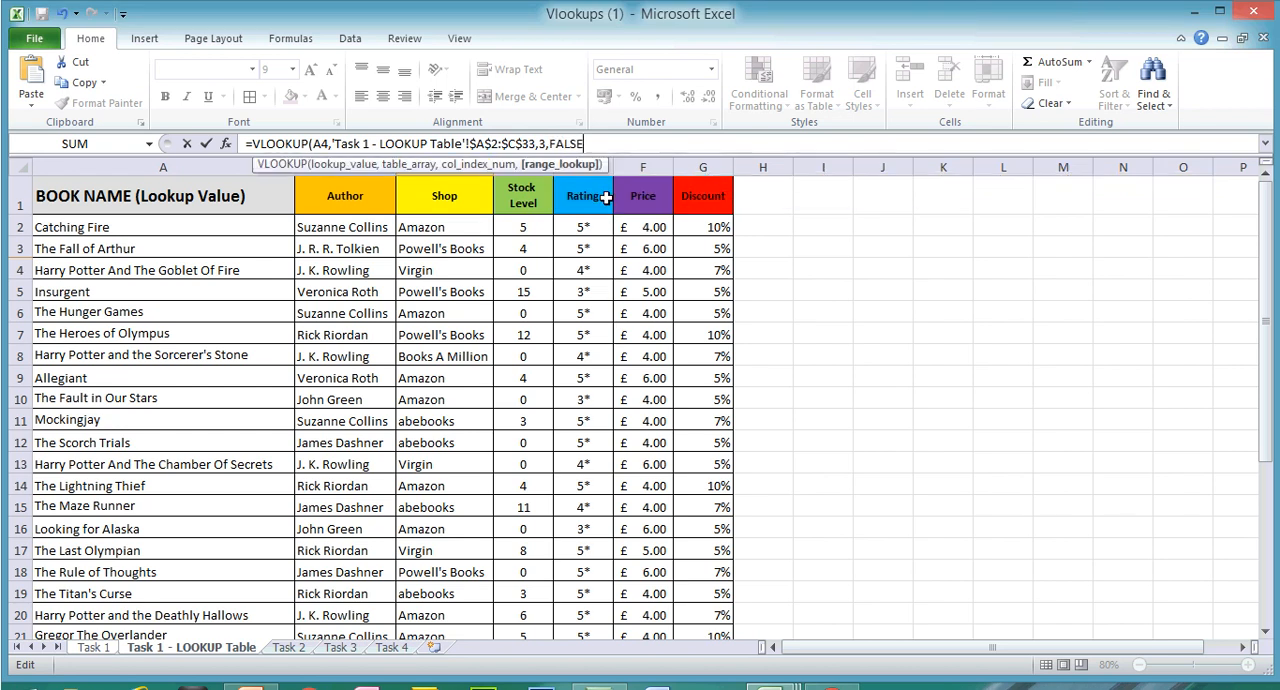
{"action": "key", "text": "Return"}
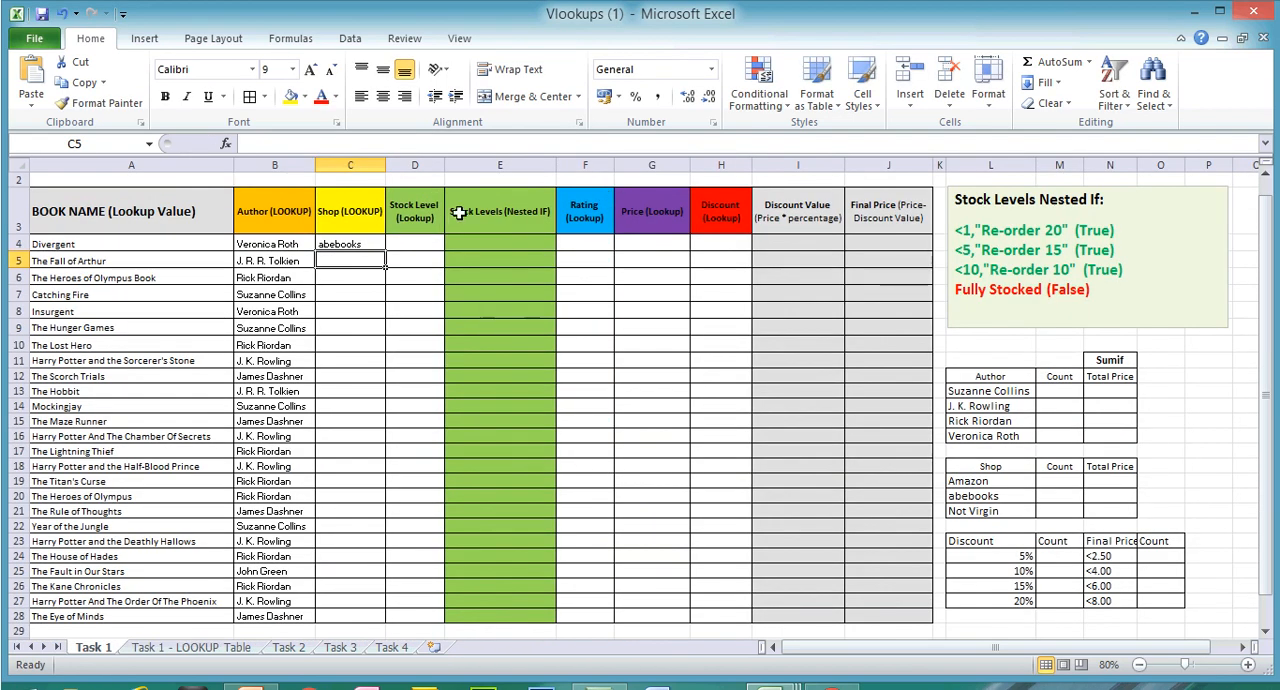
Step: Fill the Shop lookup formula from C4 down to C28
{"action": "left_click", "coordinate": [348, 244]}
{"action": "left_click_drag", "start_coordinate": [385, 252], "coordinate": [360, 614]}
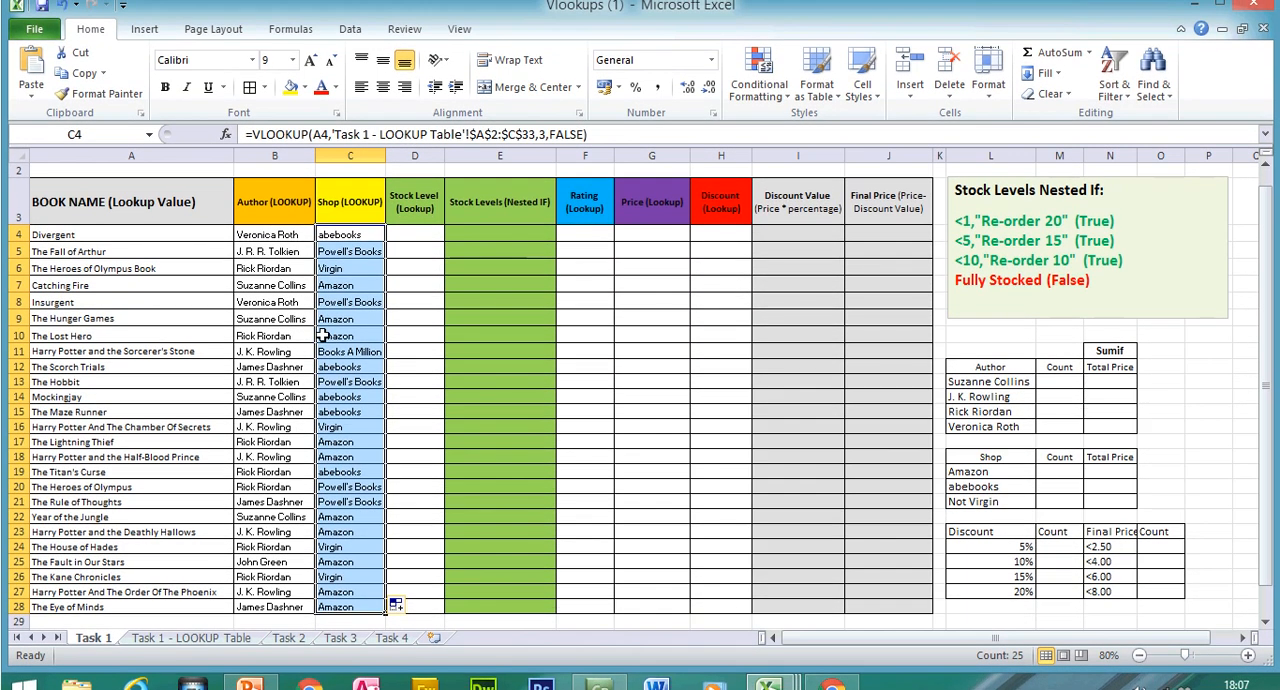
Step: Compare The Hunger Games row on the Task 1 sheet with its row on the Task 1 - LOOKUP Table sheet
{"action": "left_click", "coordinate": [14, 327]}
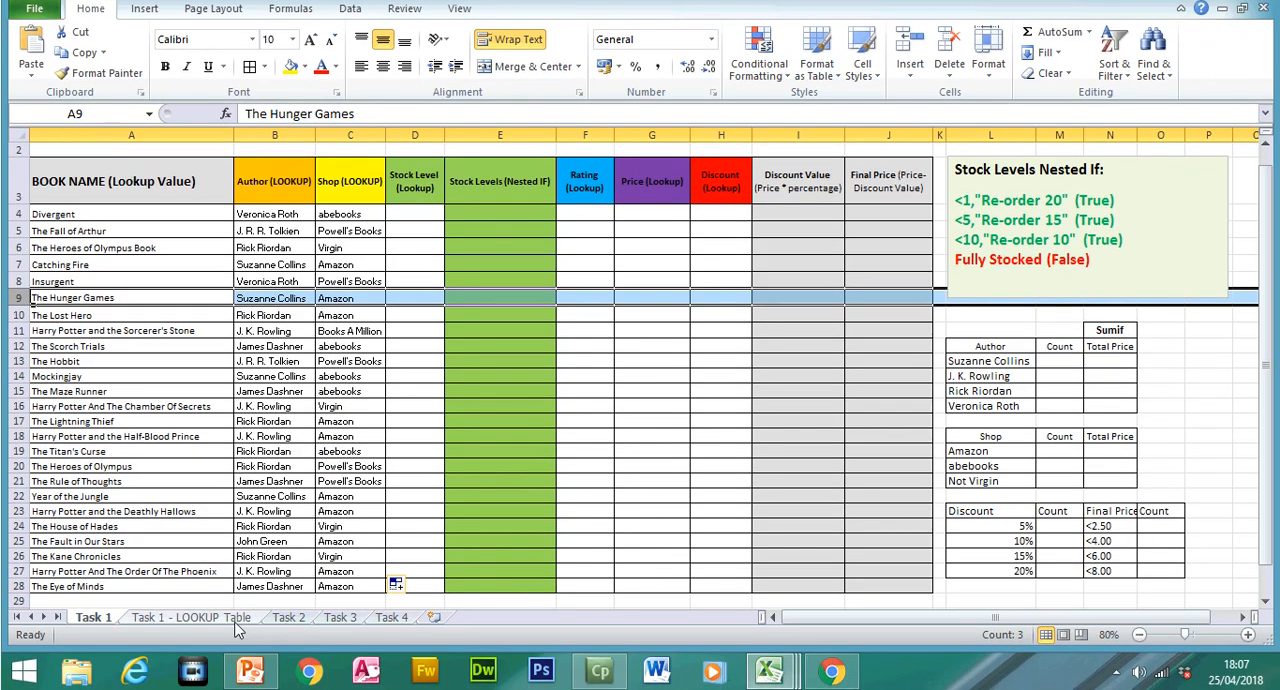
{"action": "left_click", "coordinate": [232, 646]}
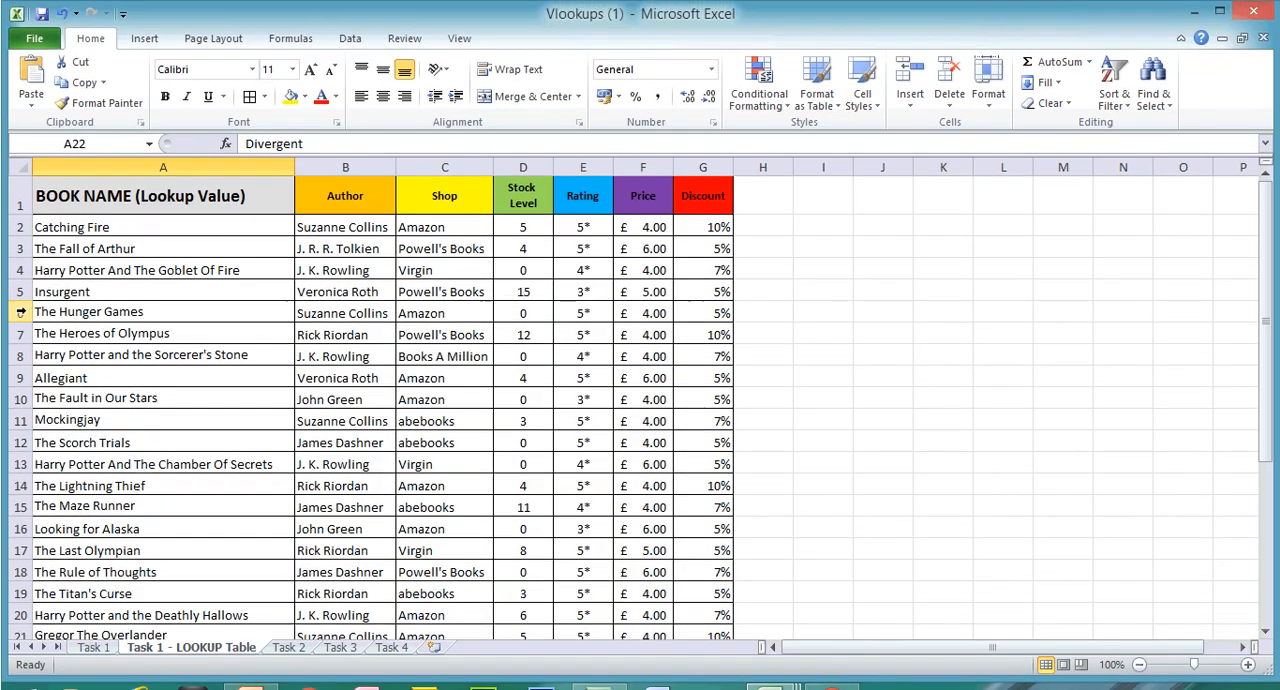
{"action": "left_click", "coordinate": [20, 313]}
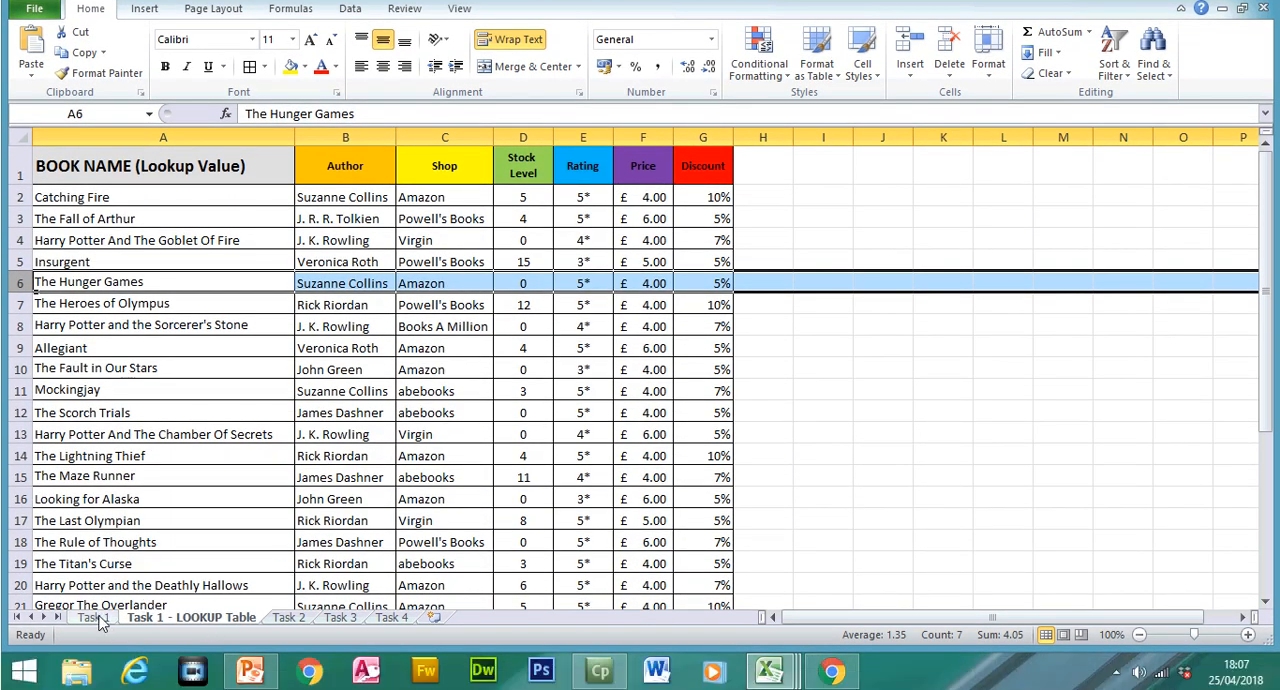
{"action": "left_click", "coordinate": [94, 647]}
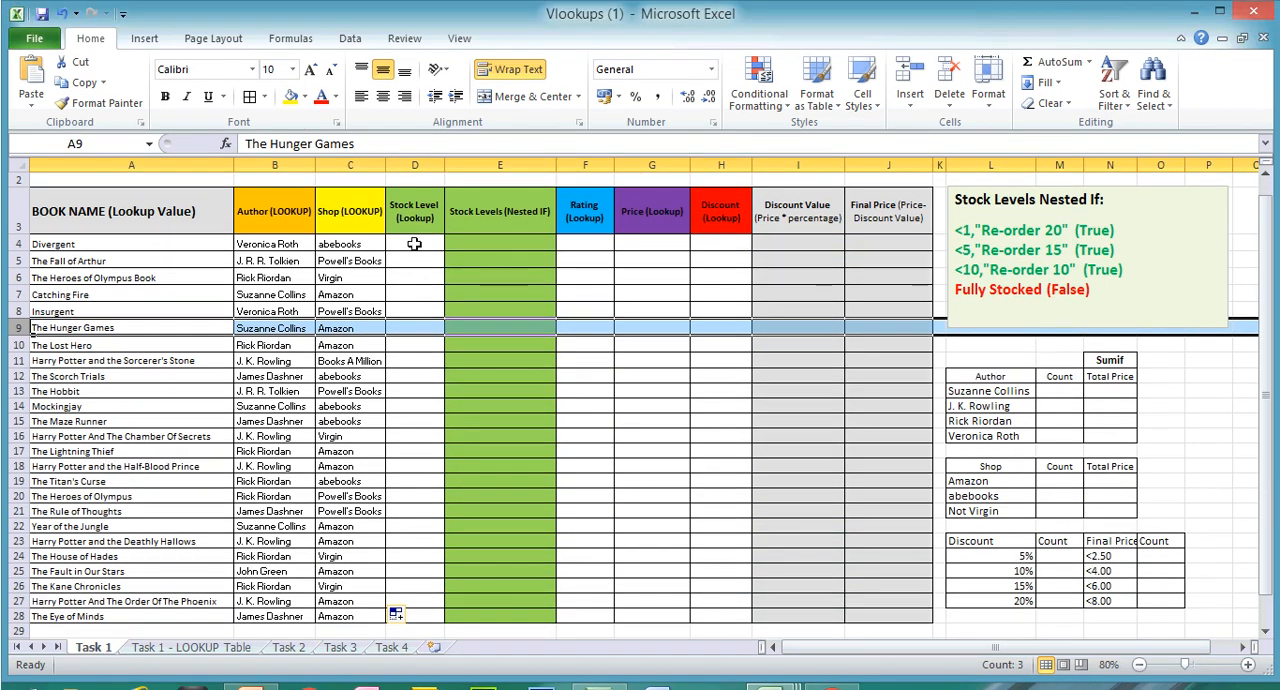
Step: Start a VLOOKUP formula in the first Stock Level cell, D4, with A4 as the lookup value
{"action": "left_click", "coordinate": [414, 243]}
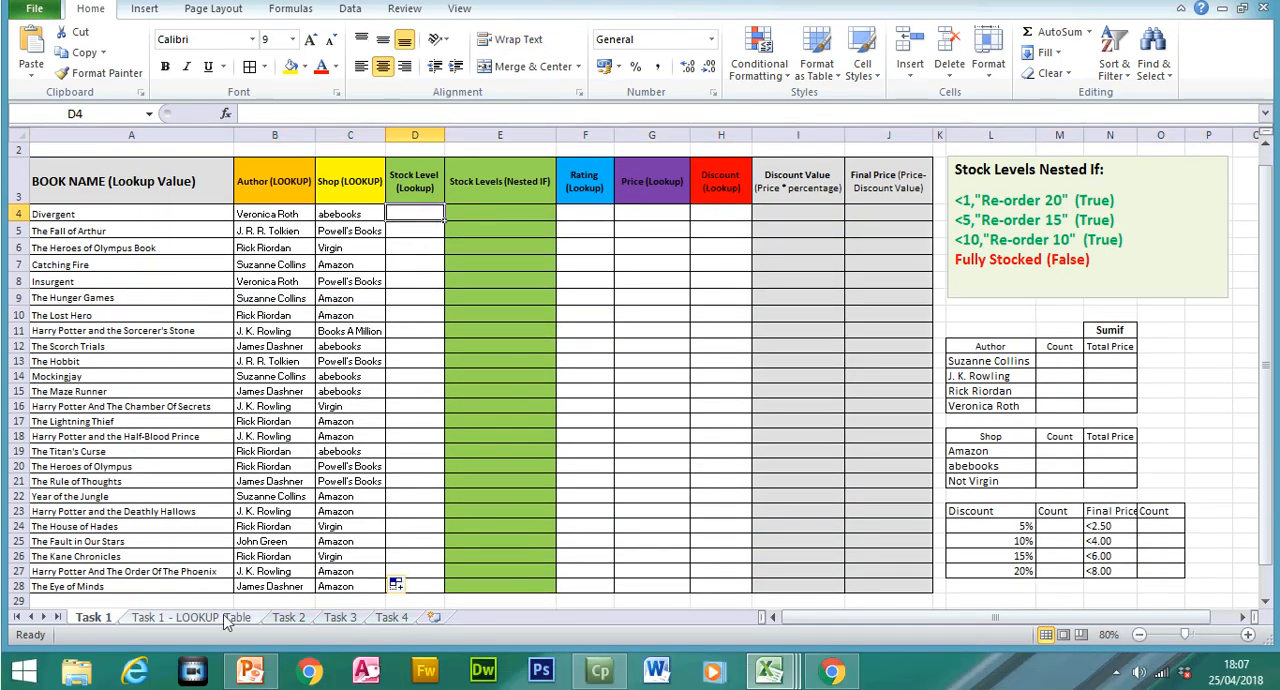
{"action": "type", "text": "=vloo"}
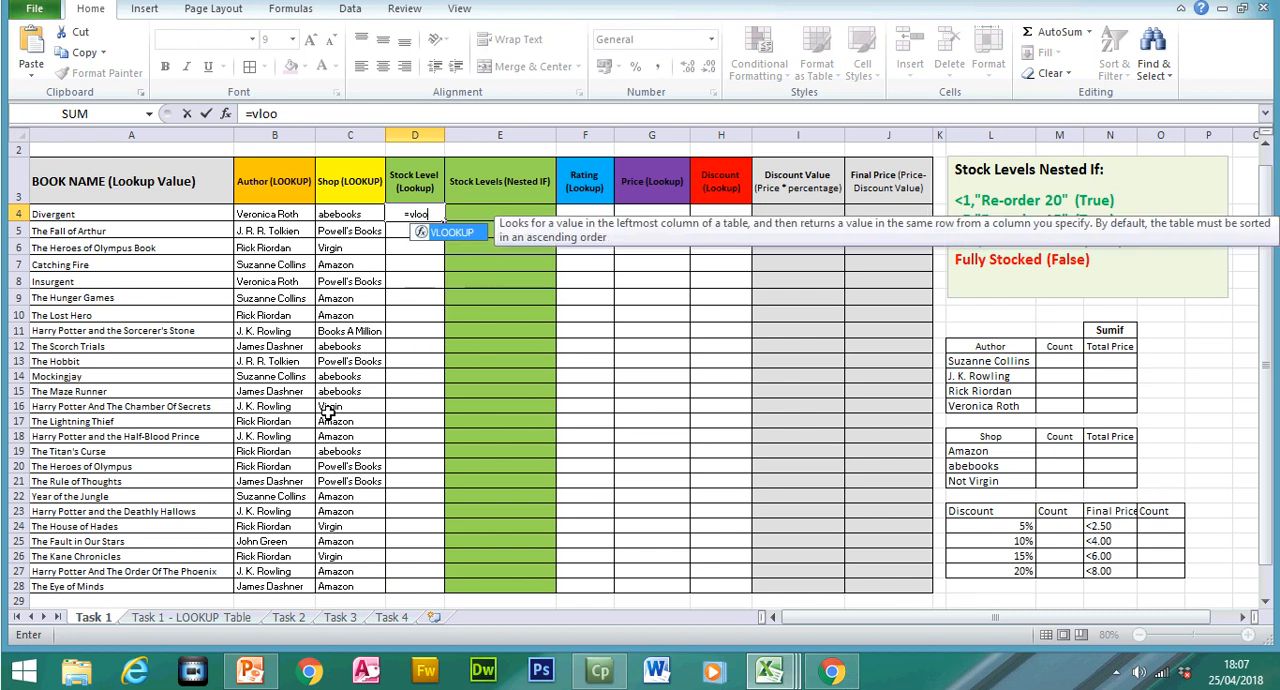
{"action": "key", "text": "Tab"}
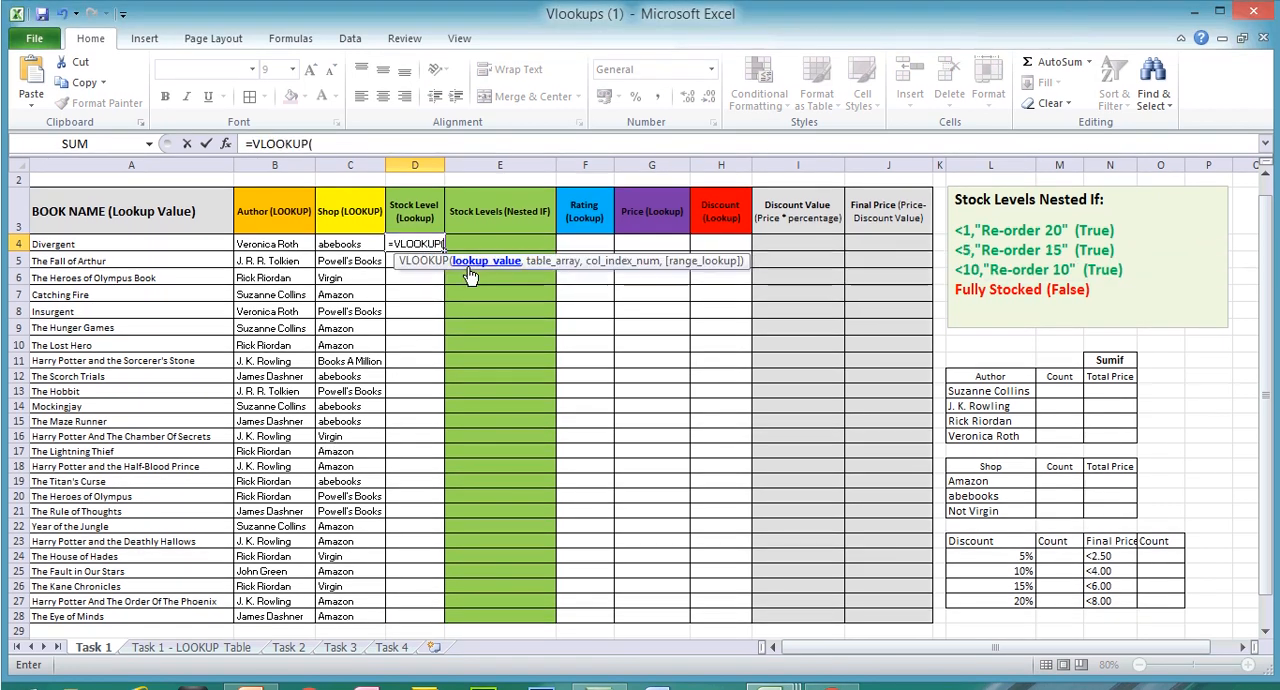
{"action": "left_click", "coordinate": [130, 242]}
{"action": "type", "text": ","}
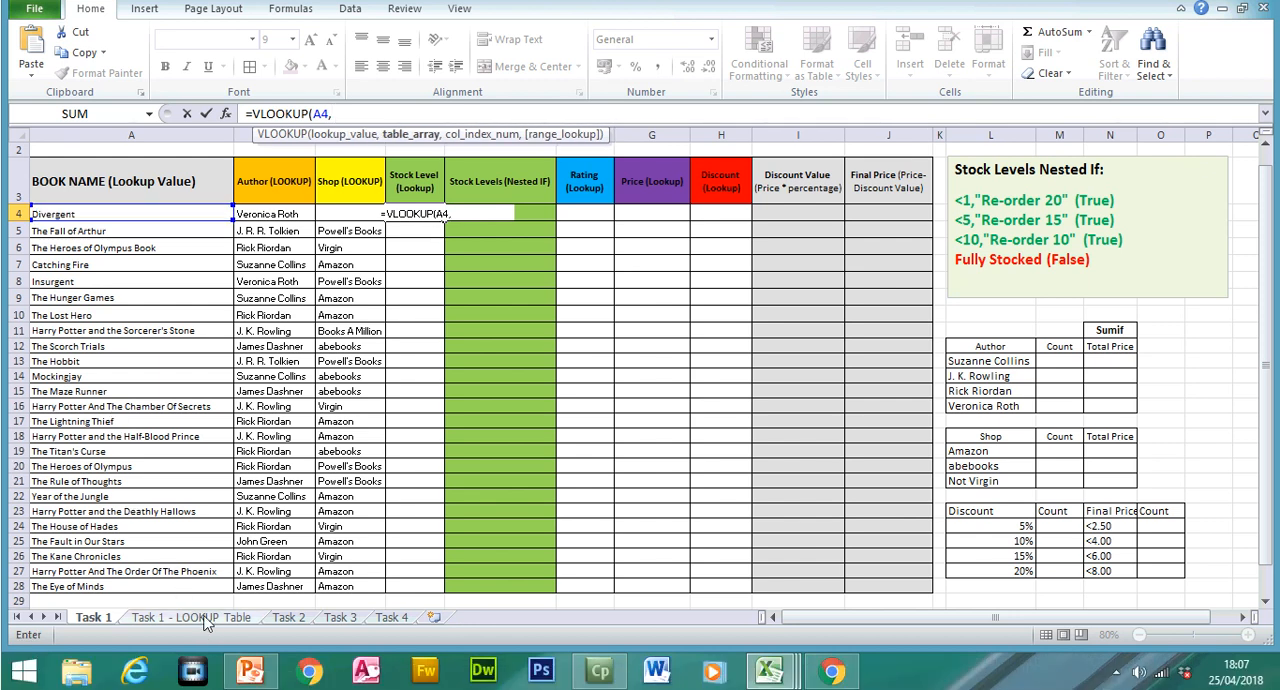
Step: Set the Stock Level formula's table array to the absolute range $A$2:$D$33 on the Task 1 - LOOKUP Table sheet
{"action": "left_click", "coordinate": [190, 647]}
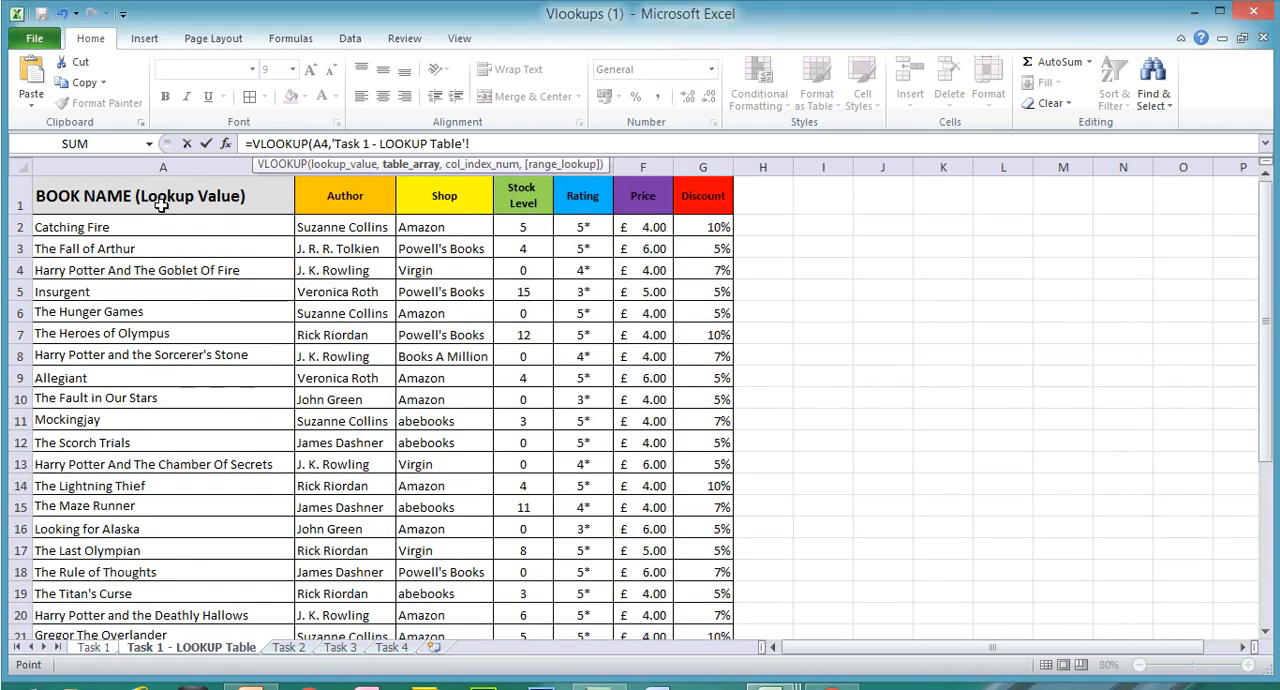
{"action": "left_click", "coordinate": [120, 227]}
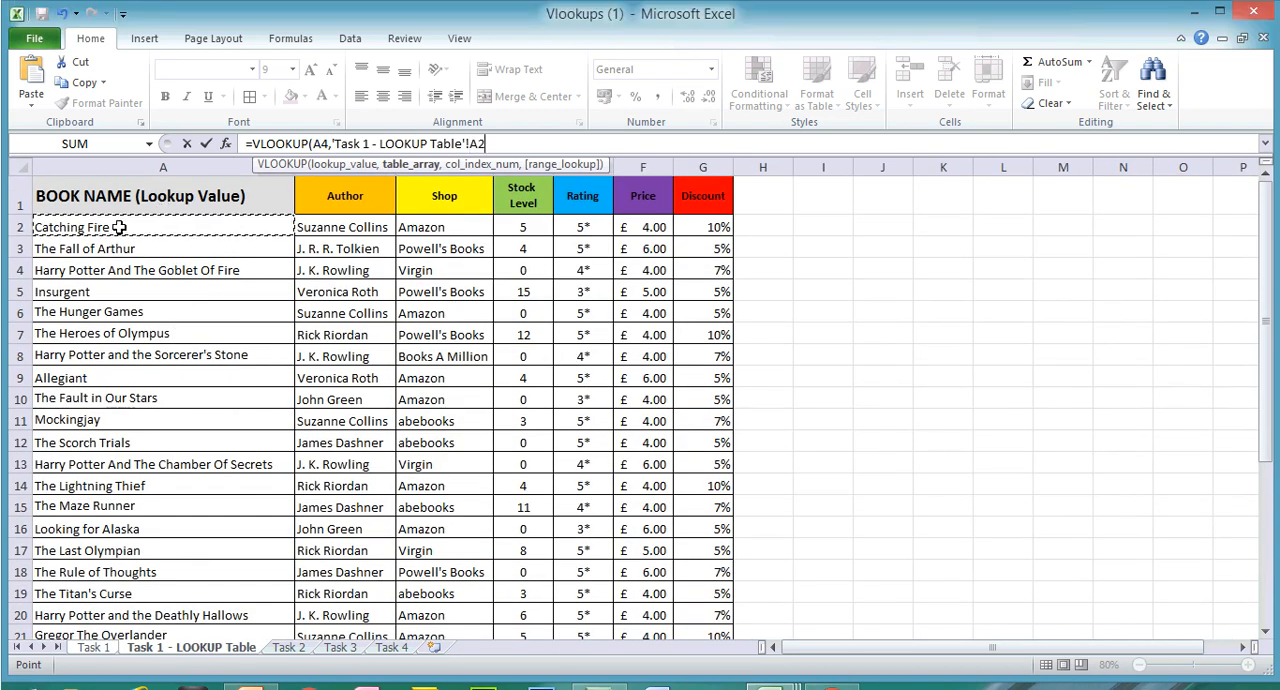
{"action": "left_click_drag", "start_coordinate": [200, 222], "coordinate": [539, 563]}
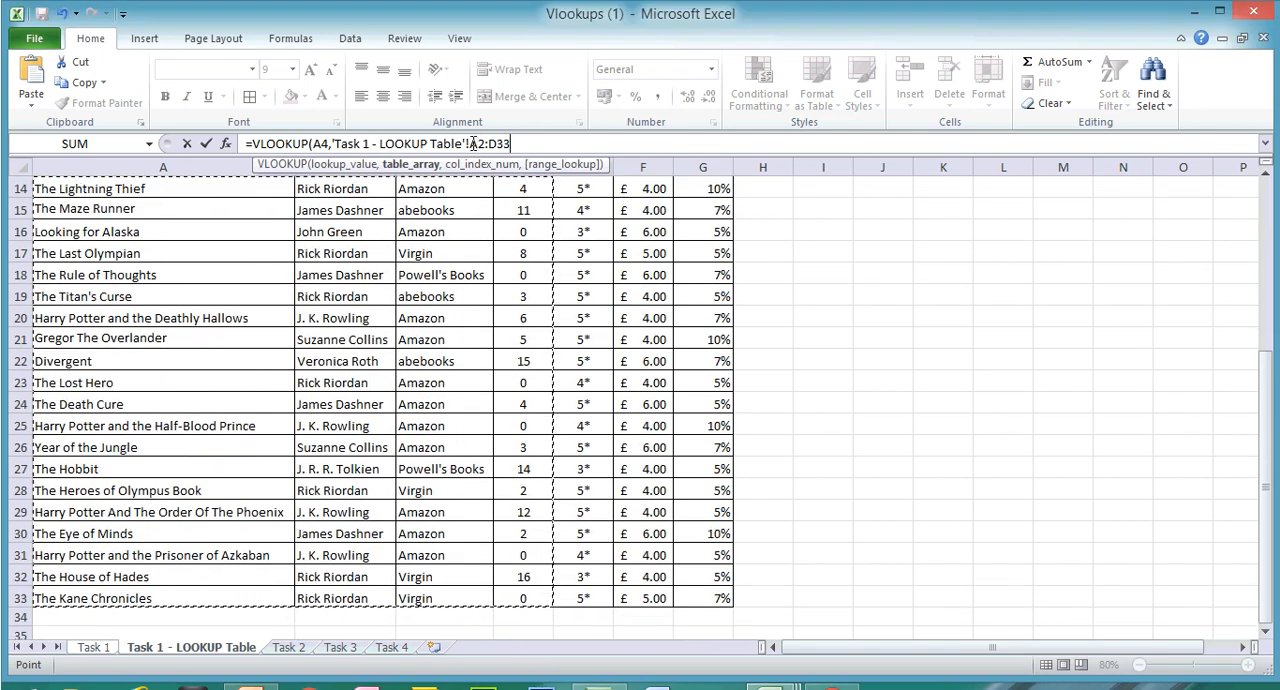
{"action": "left_click", "coordinate": [473, 144]}
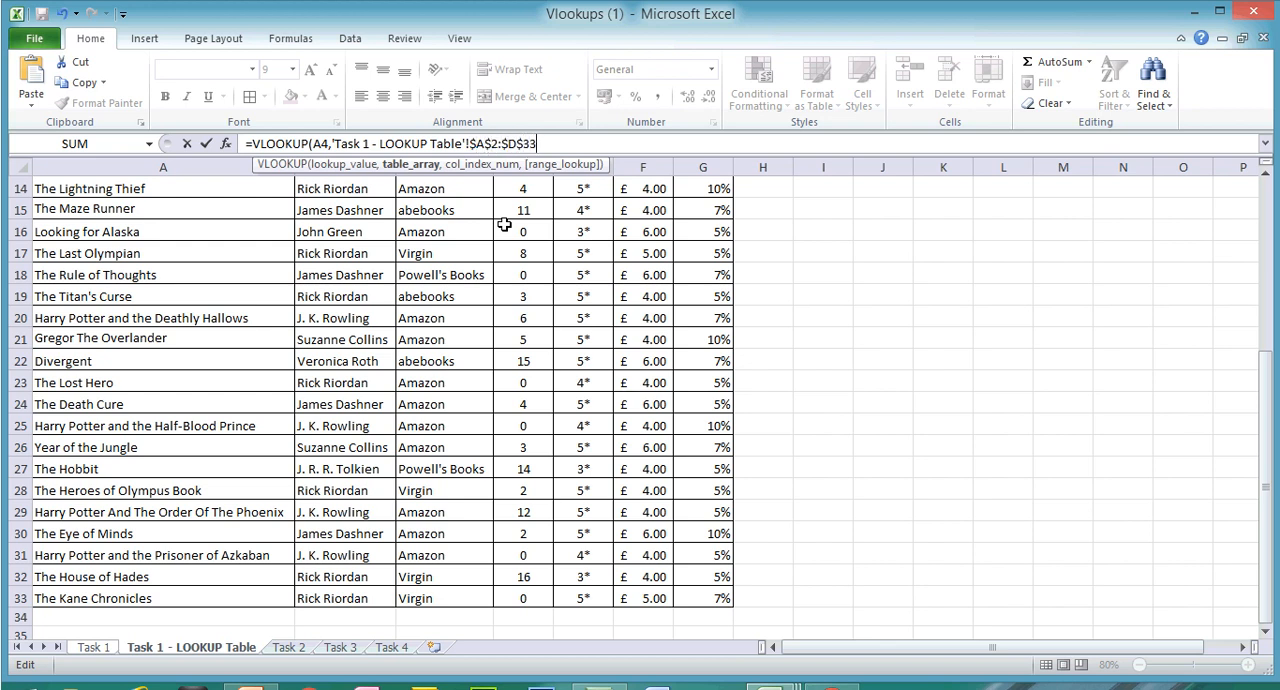
Step: Complete the Stock Level formula with column index 4 and the exact match option FALSE
{"action": "type", "text": ","}
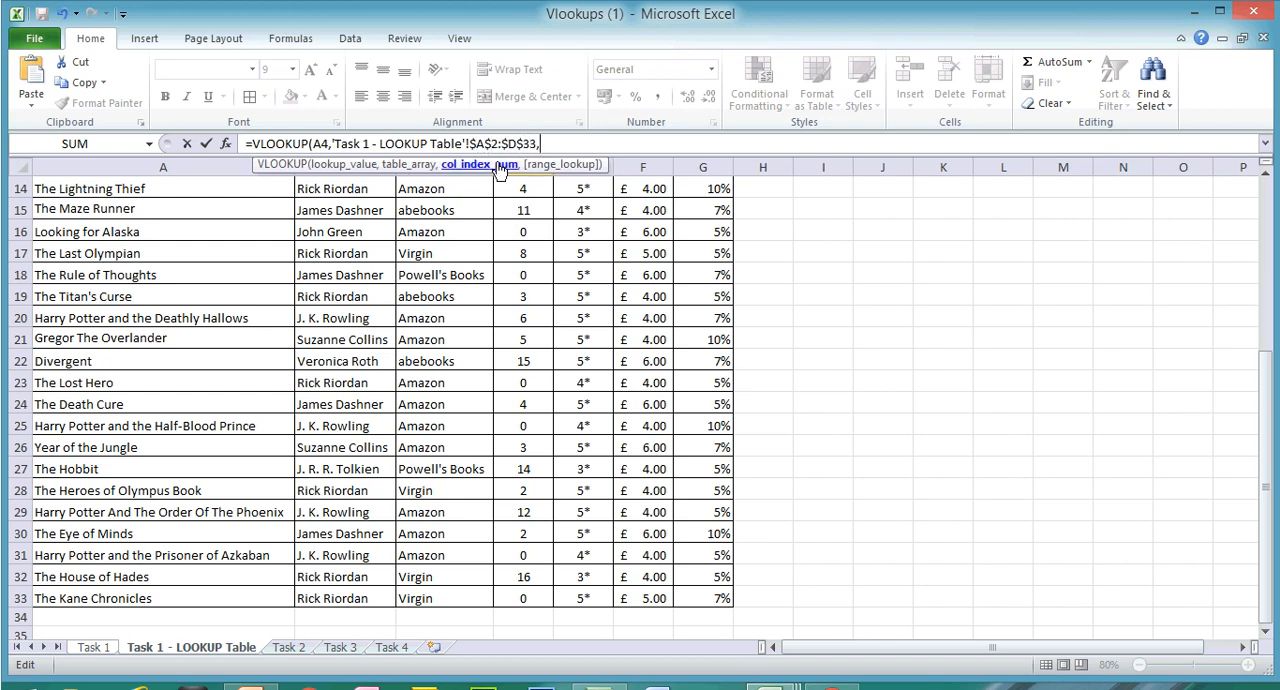
{"action": "type", "text": "4,"}
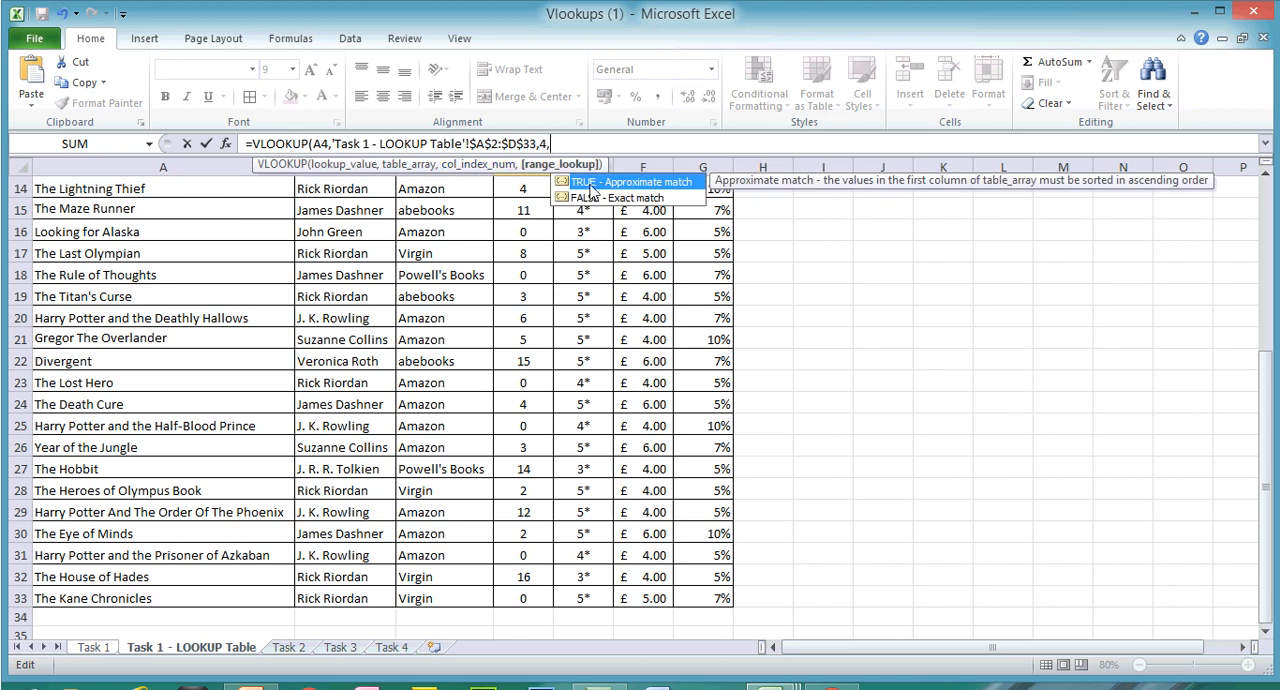
{"action": "double_click", "coordinate": [595, 199]}
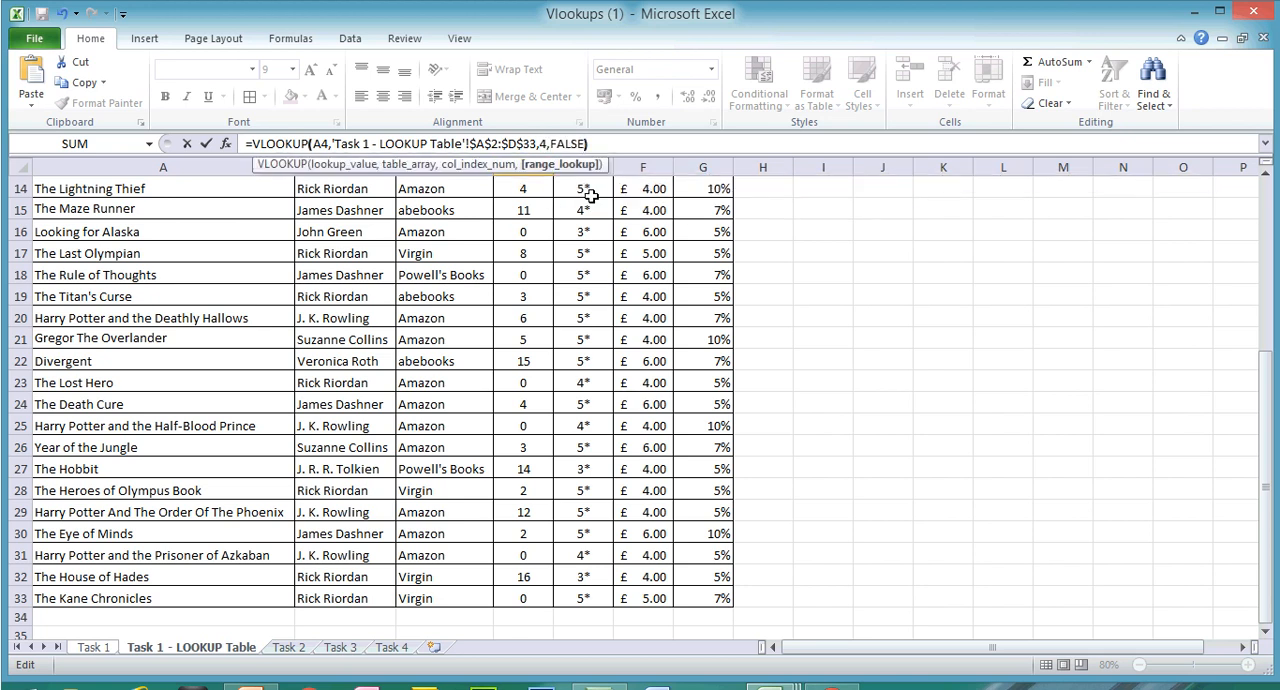
{"action": "key", "text": "Return"}
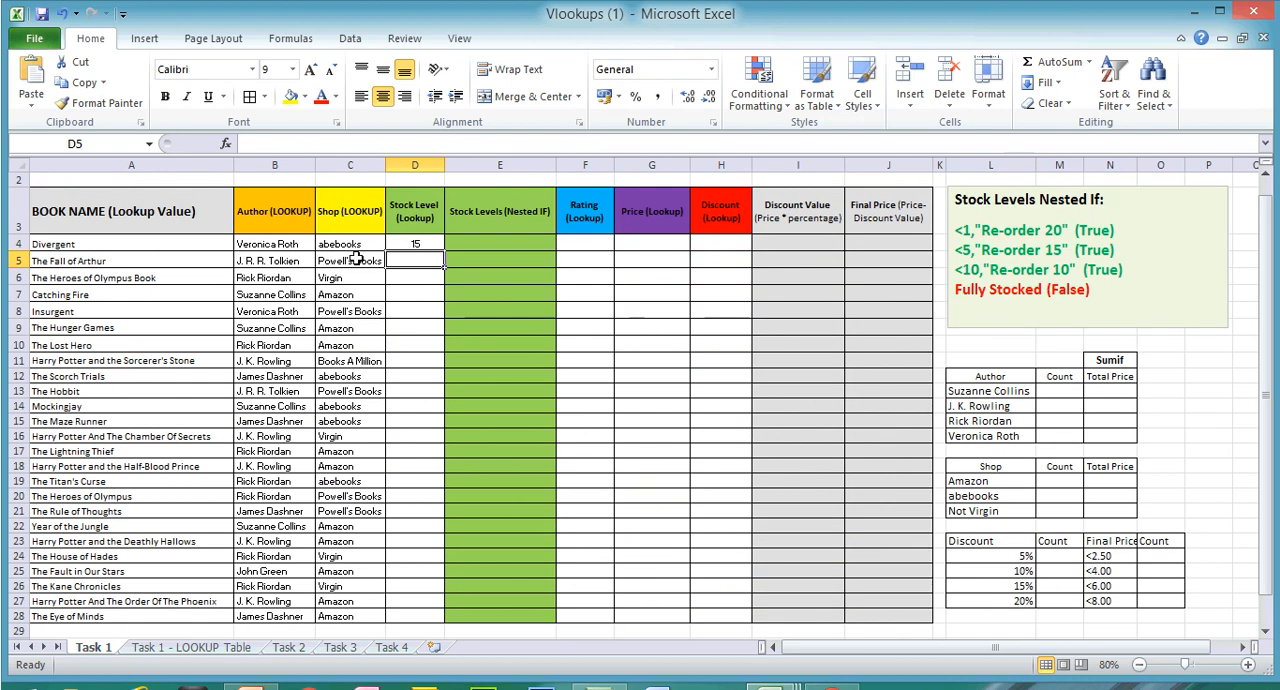
Step: Fill the Stock Level lookup formula from D4 down to D28
{"action": "left_click", "coordinate": [412, 235]}
{"action": "left_click", "coordinate": [425, 245]}
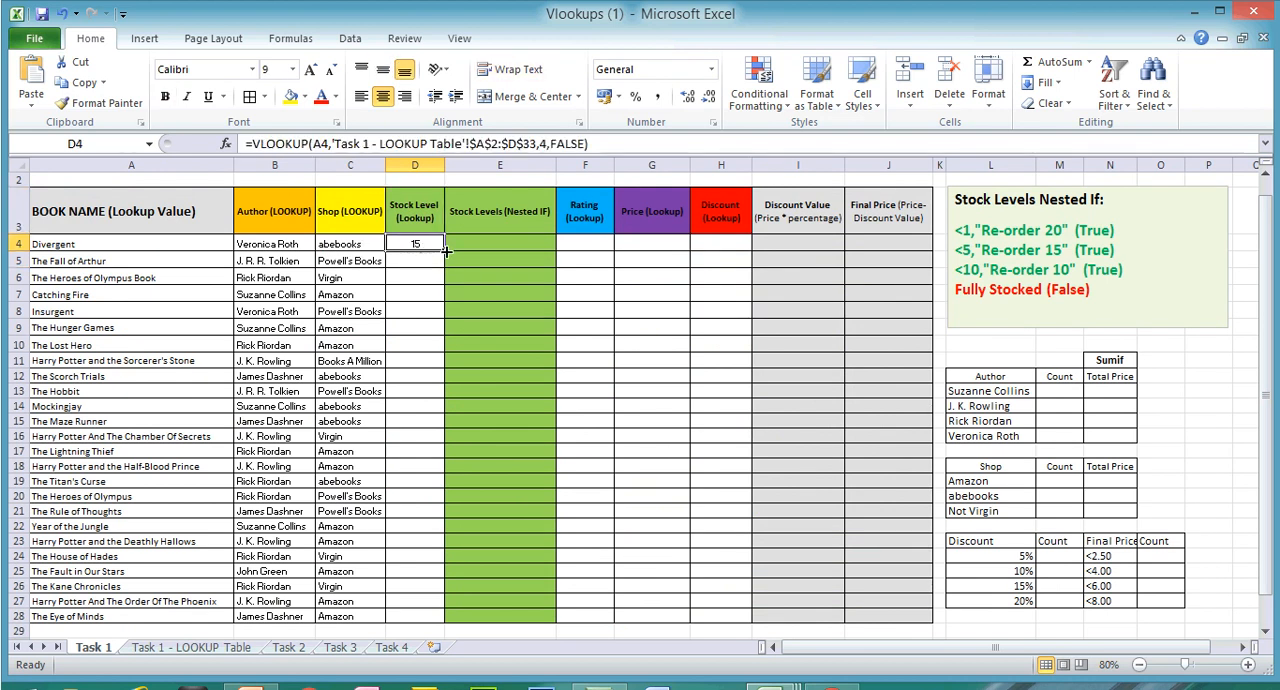
{"action": "double_click", "coordinate": [446, 252]}
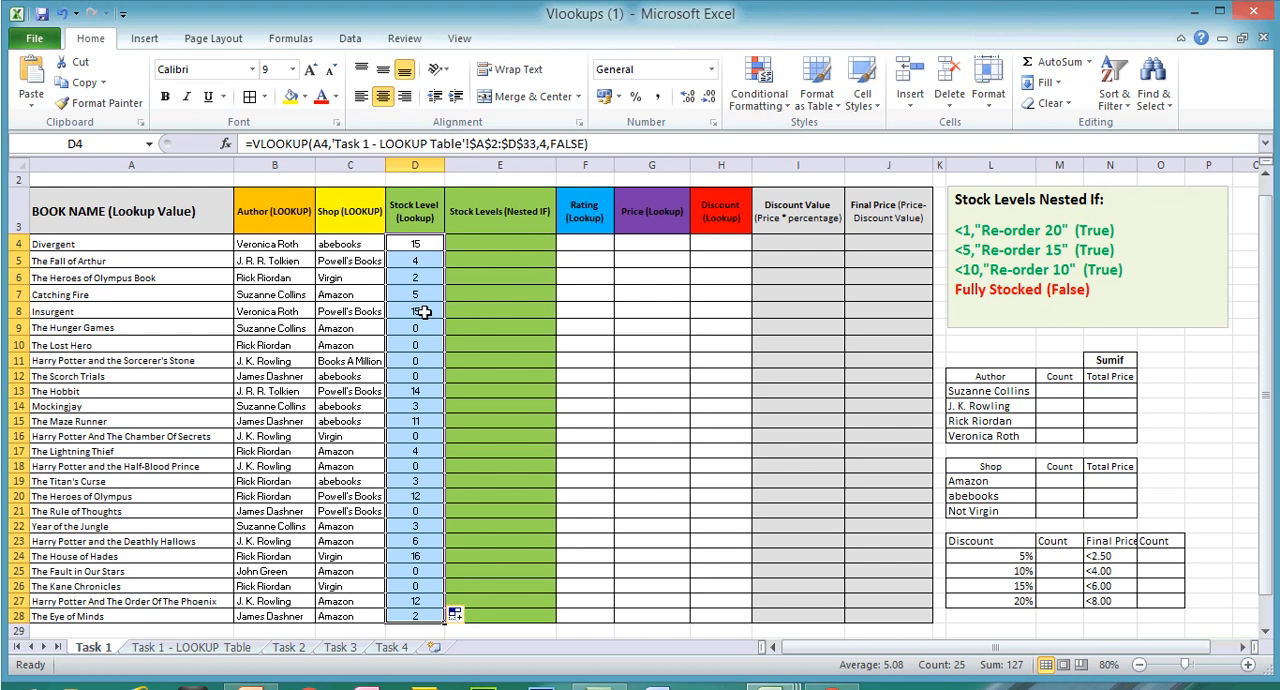
Step: Check The Hunger Games stock level on the Task 1 sheet against its row on the Task 1 - LOOKUP Table sheet
{"action": "double_click", "coordinate": [423, 329]}
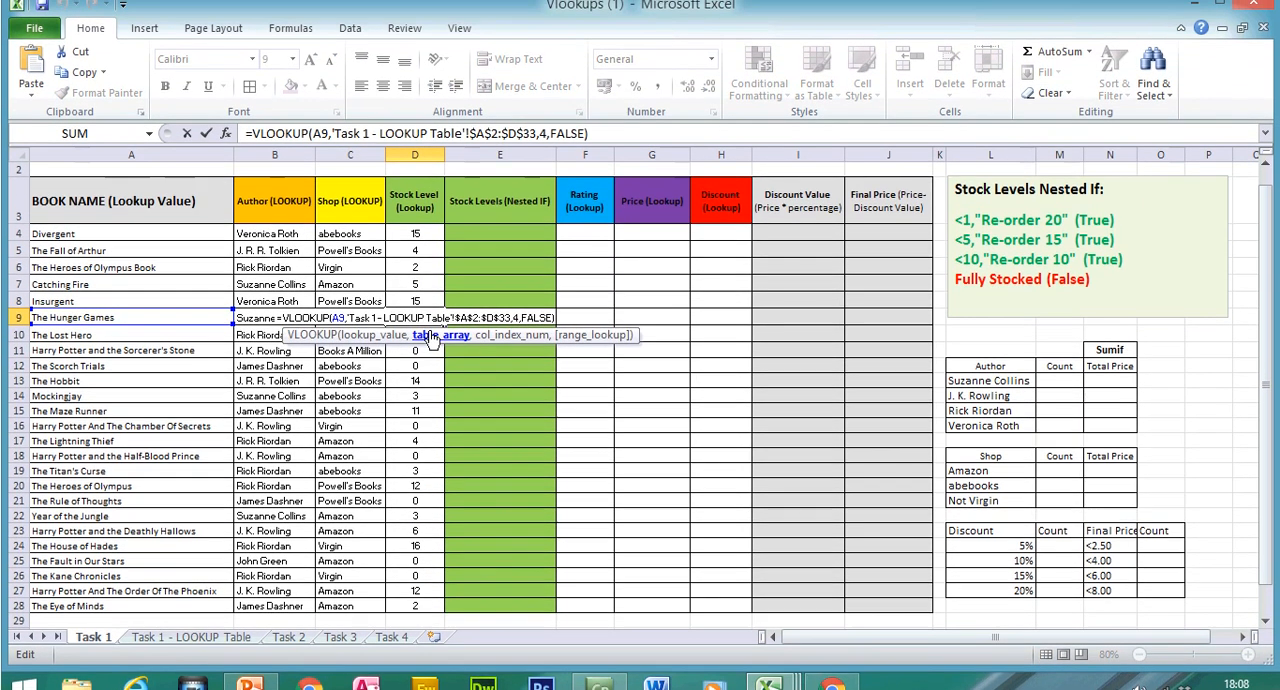
{"action": "left_click", "coordinate": [430, 332]}
{"action": "left_click", "coordinate": [426, 319]}
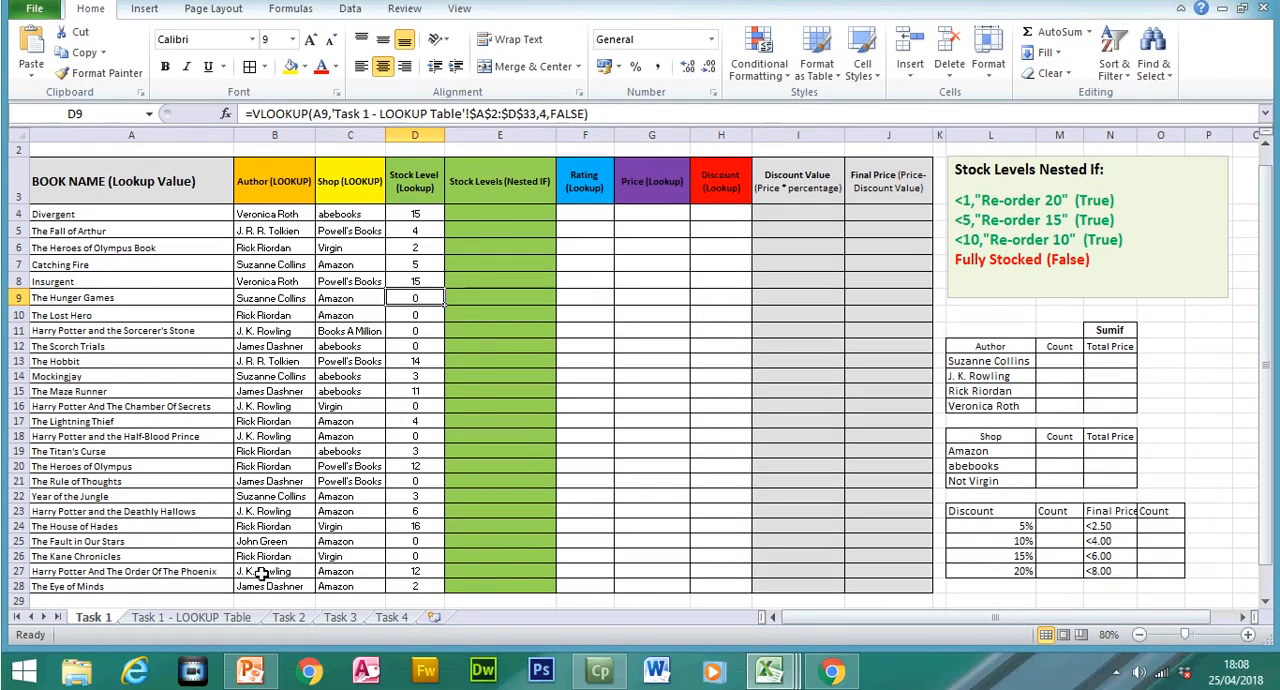
{"action": "left_click", "coordinate": [200, 617]}
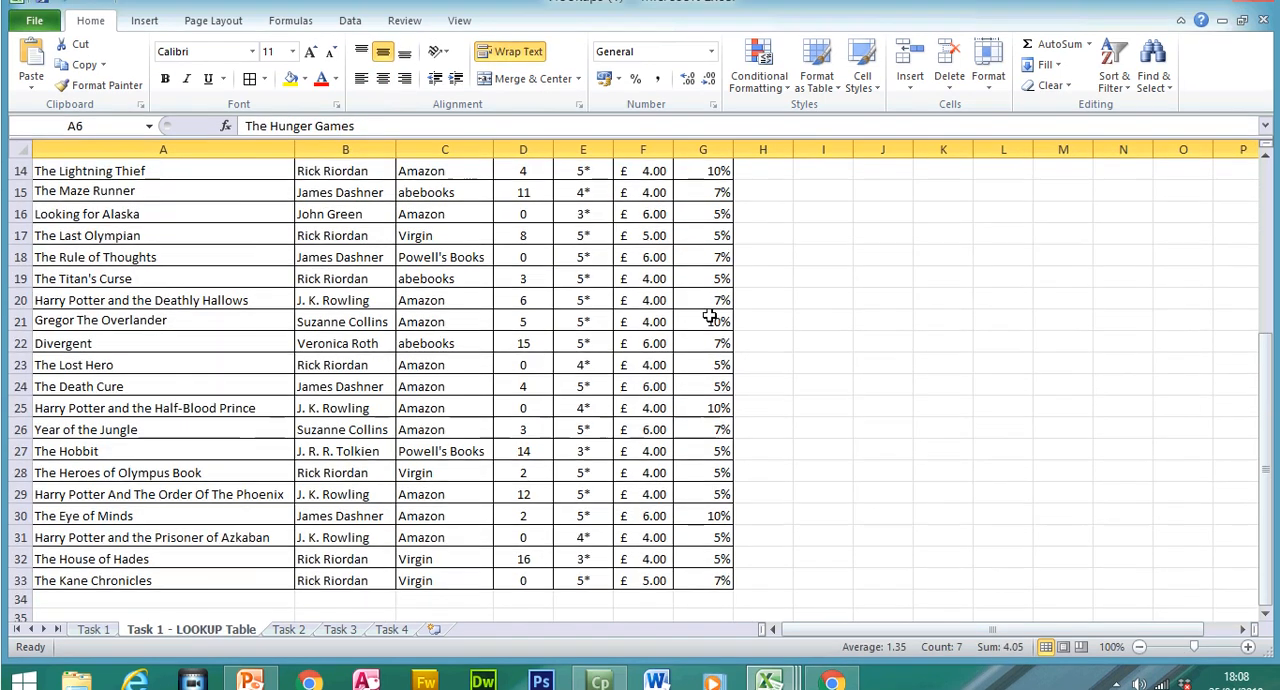
{"action": "left_click_drag", "start_coordinate": [1267, 352], "coordinate": [1268, 338]}
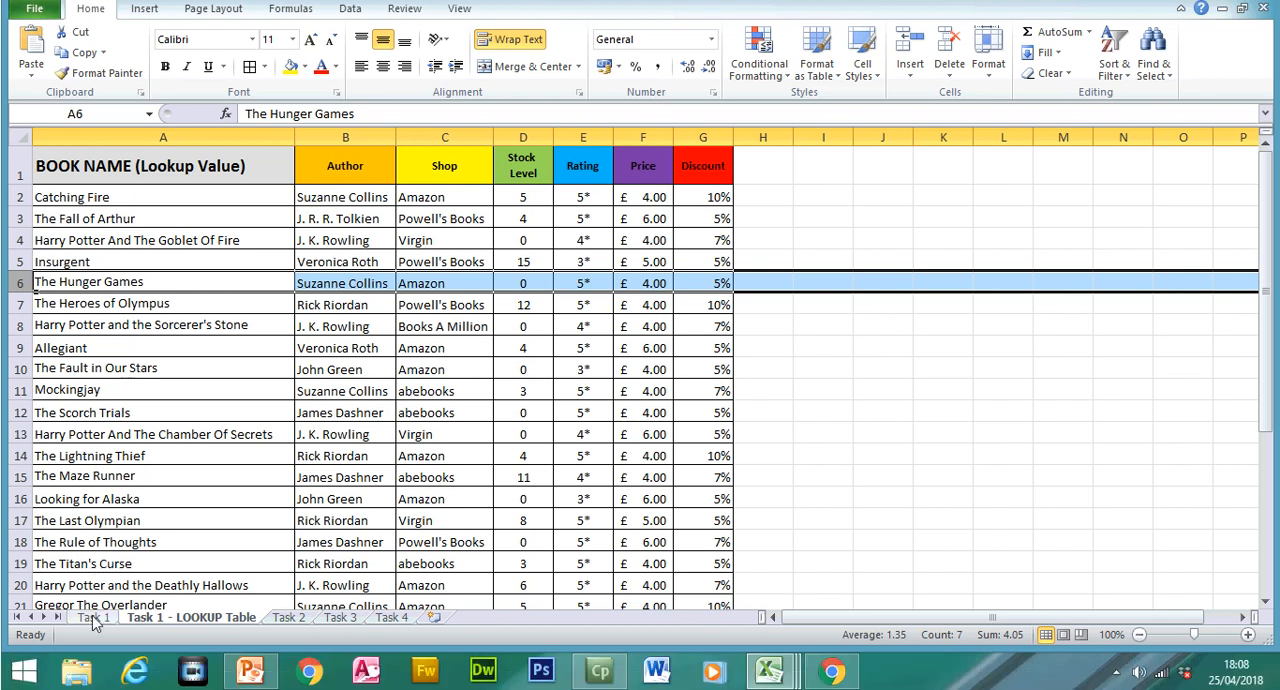
{"action": "left_click", "coordinate": [93, 647]}
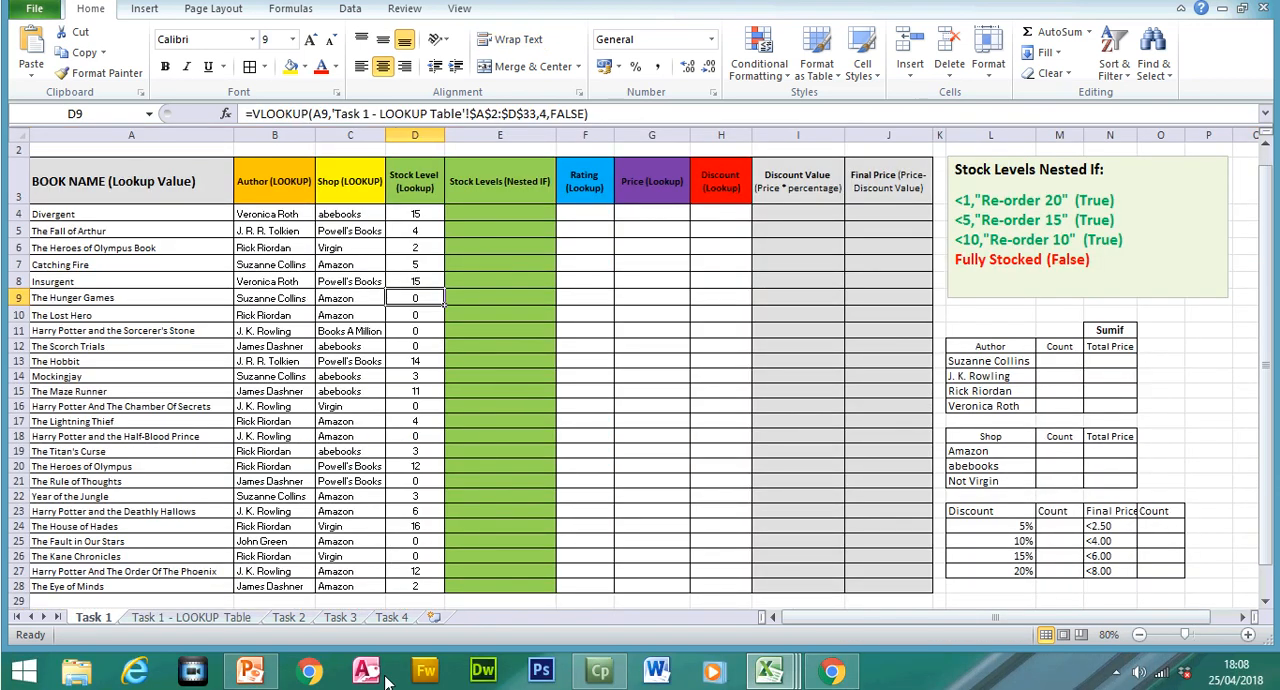
Step: Switch to the PowerPoint revision presentation and view slide 33 on looking up an output value from a table array at 80% zoom
{"action": "left_click", "coordinate": [249, 670]}
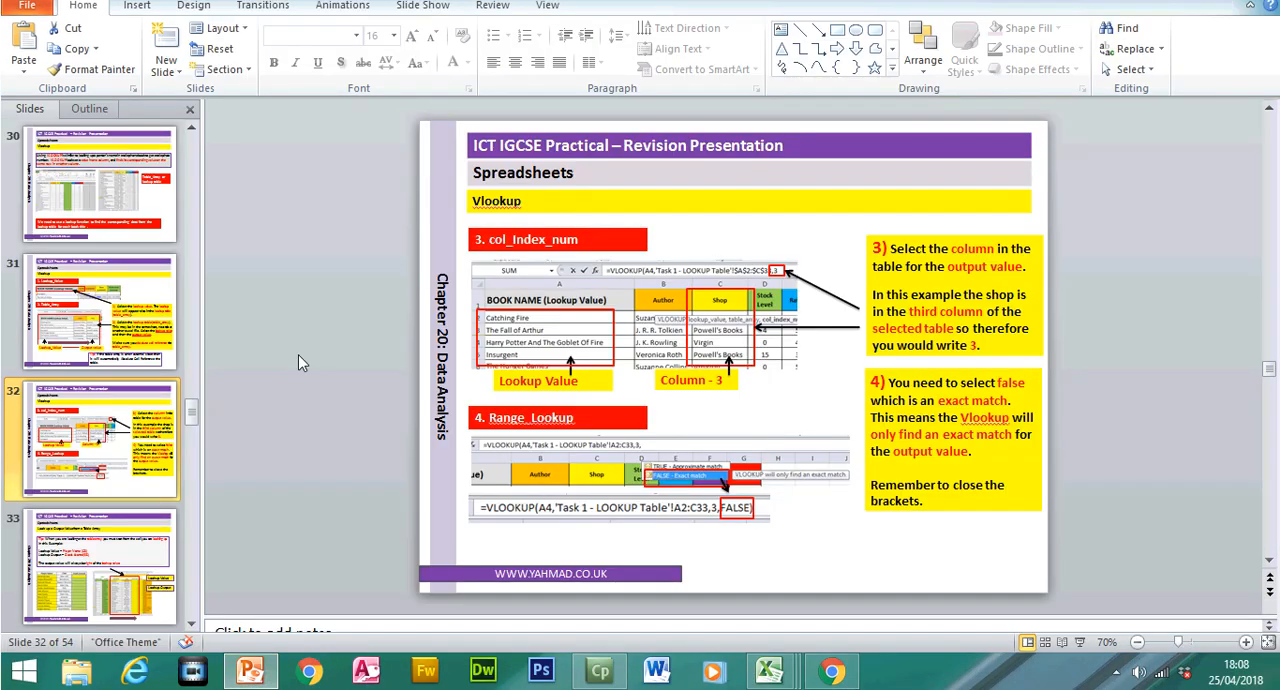
{"action": "left_click", "coordinate": [100, 582]}
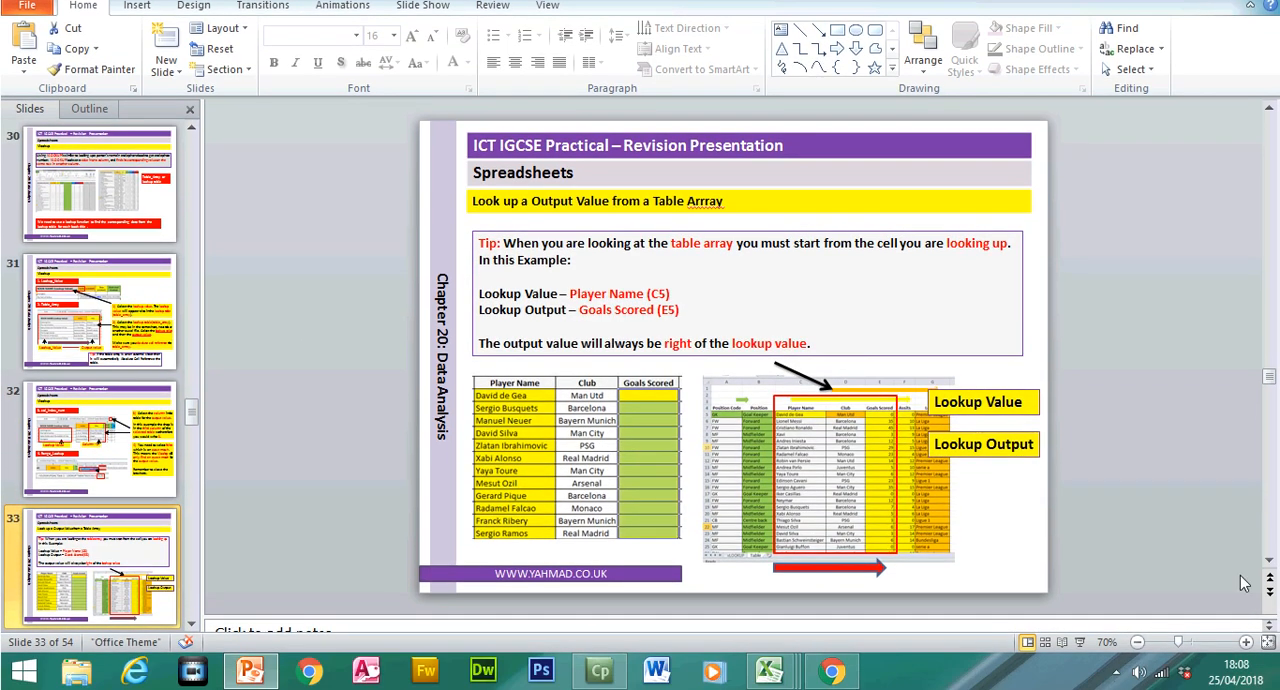
{"action": "left_click", "coordinate": [1246, 642]}
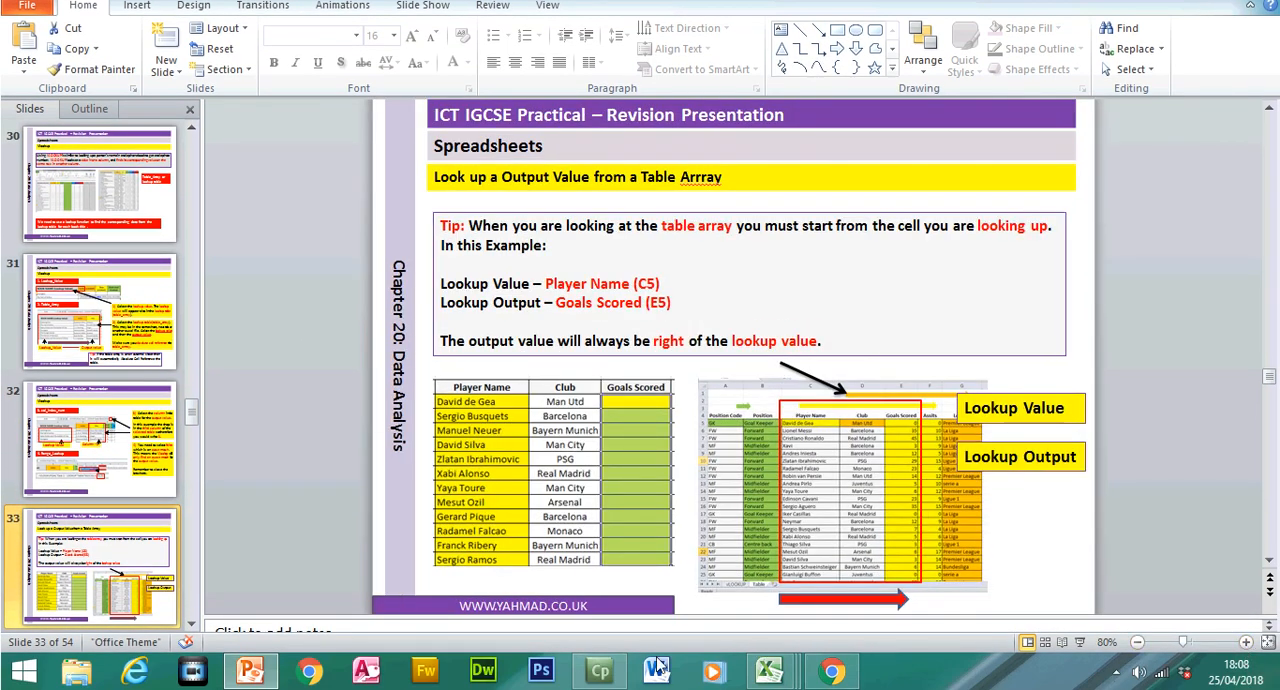
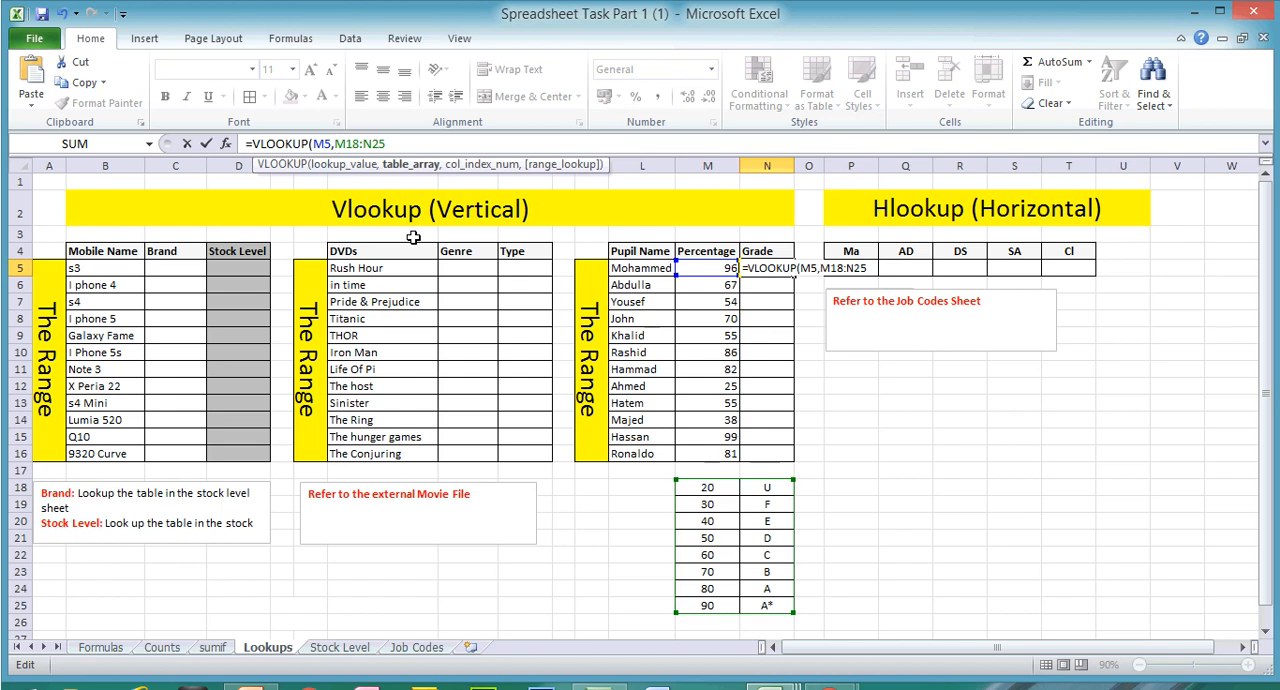
Step: Make the table array in the N5 Grade VLOOKUP formula absolute as $M$18:$N$25
{"action": "type", "text": "$"}
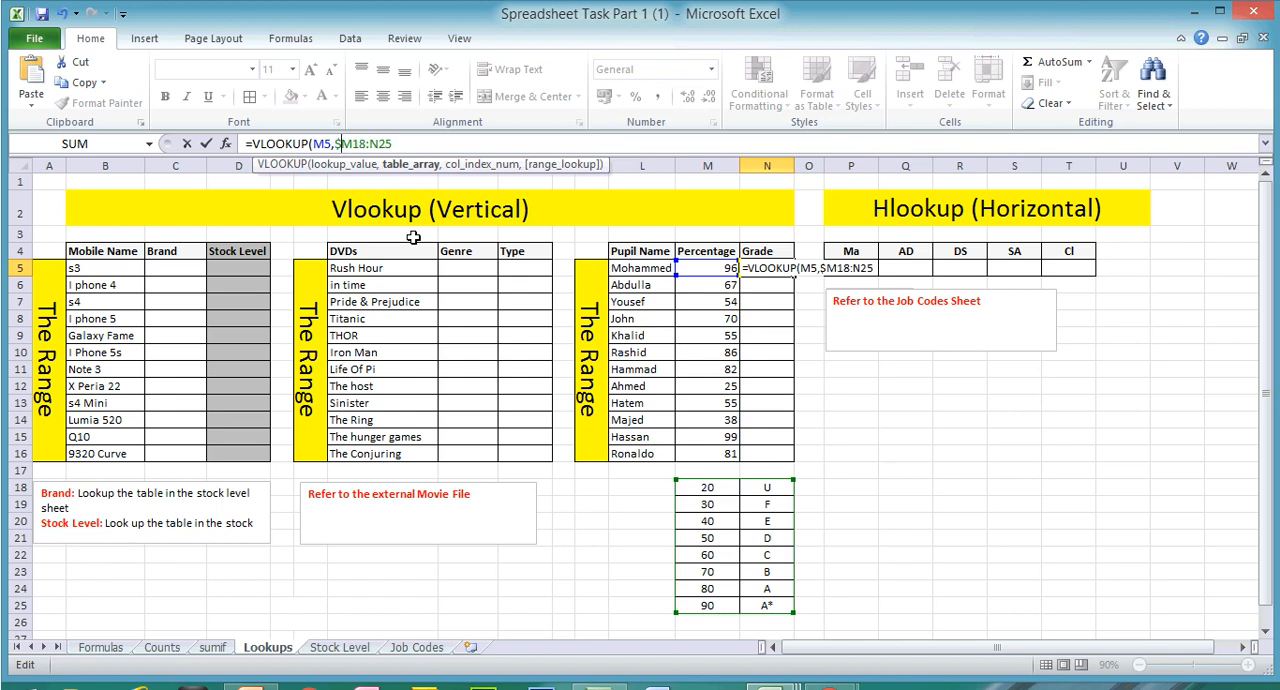
{"action": "type", "text": "$"}
{"action": "type", "text": "$"}
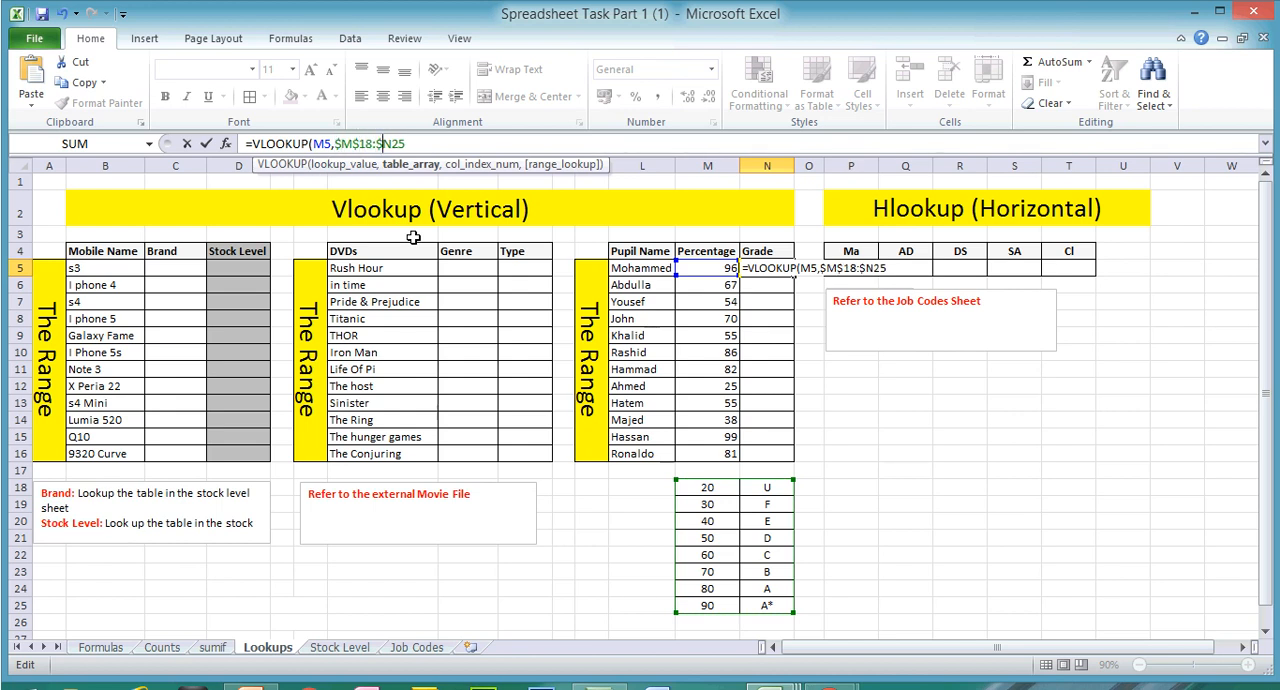
{"action": "type", "text": "$"}
{"action": "left_click", "coordinate": [424, 144]}
{"action": "type", "text": ","}
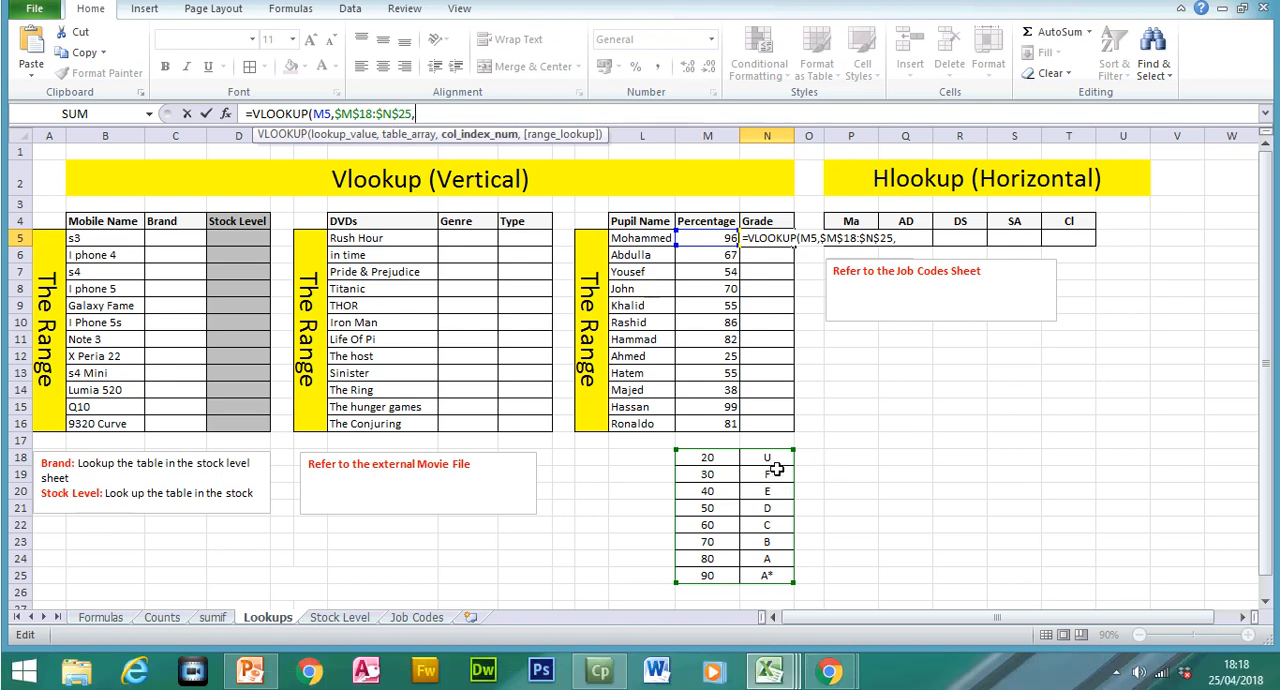
{"action": "type", "text": "2,"}
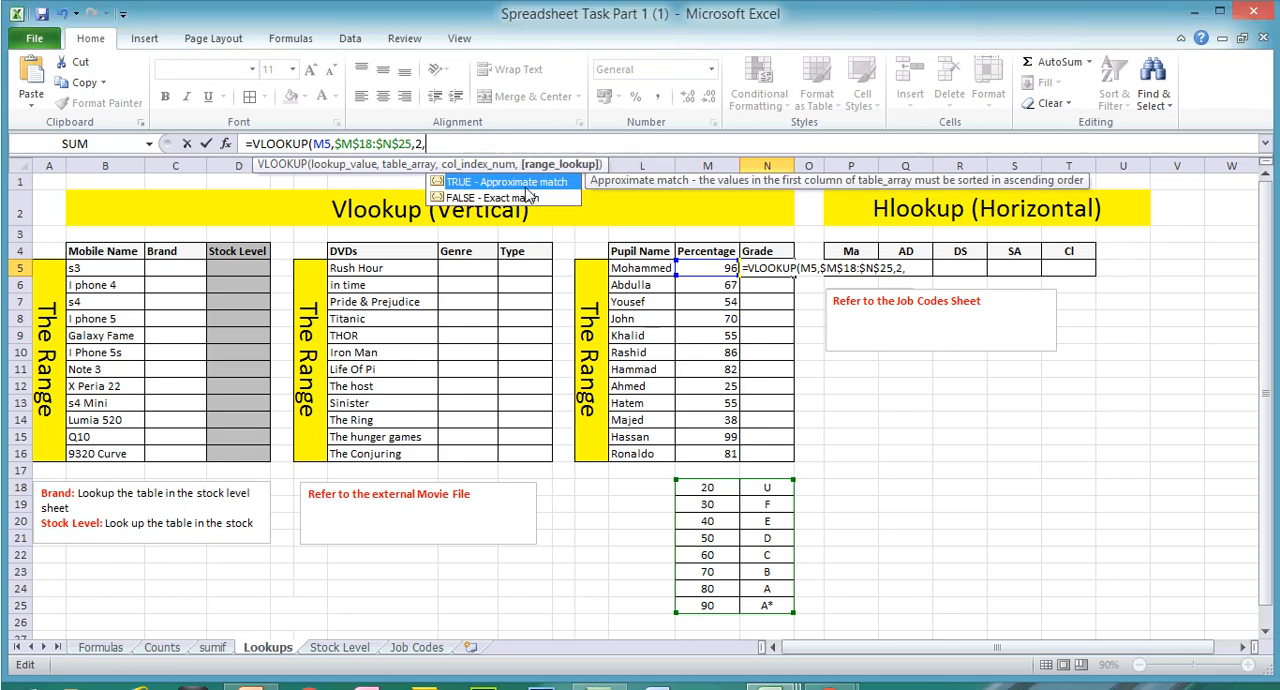
Step: Complete the Grade formula with column index 2 and the approximate match option TRUE, and fill it from N5 down to N16
{"action": "double_click", "coordinate": [524, 183]}
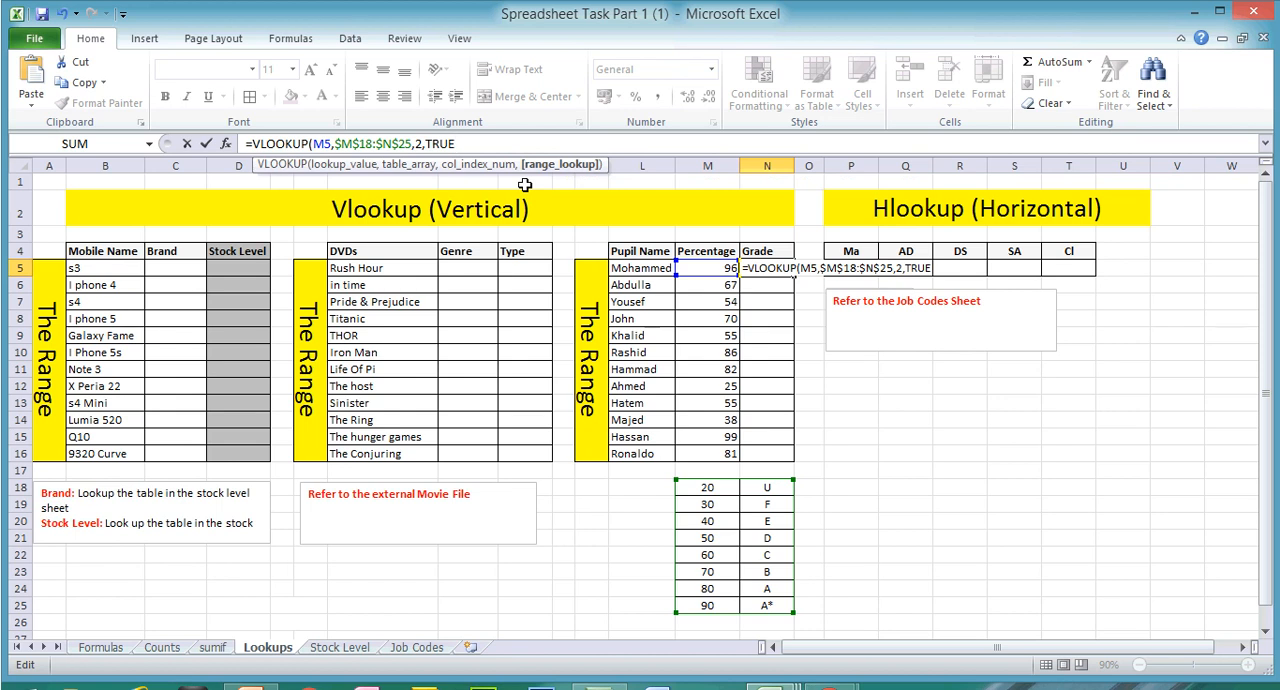
{"action": "key", "text": "Return"}
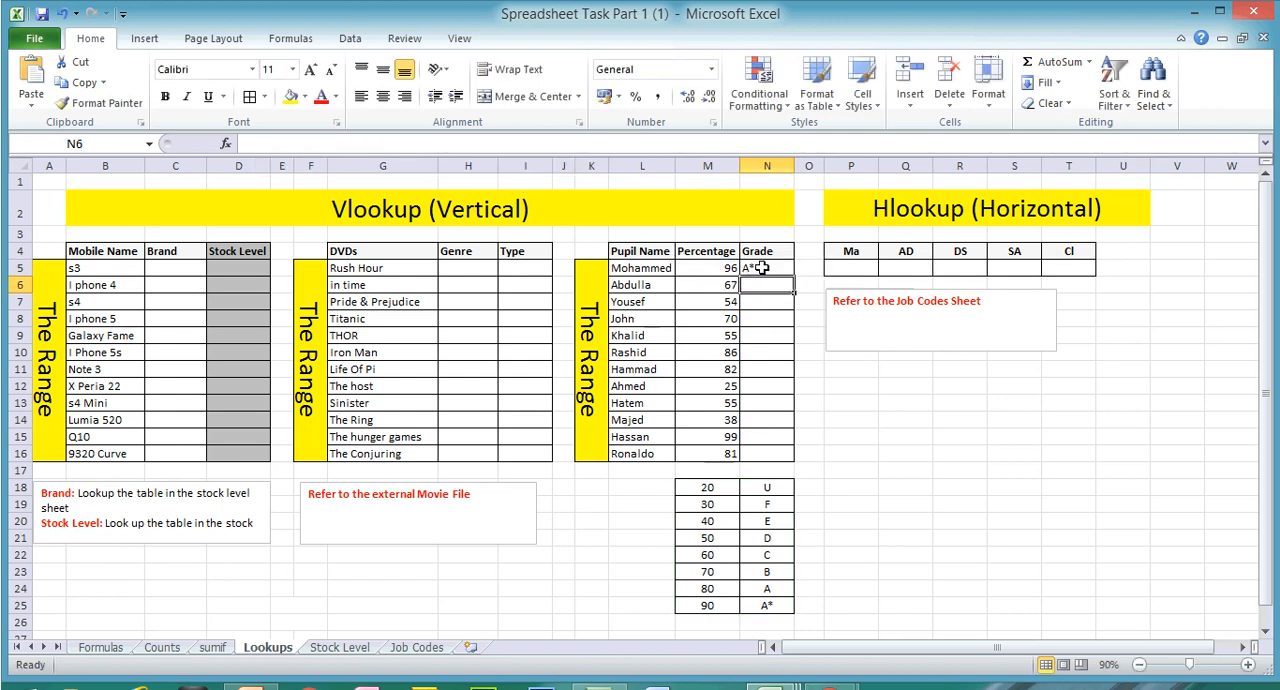
{"action": "left_click", "coordinate": [762, 268]}
{"action": "left_click_drag", "start_coordinate": [795, 277], "coordinate": [800, 462]}
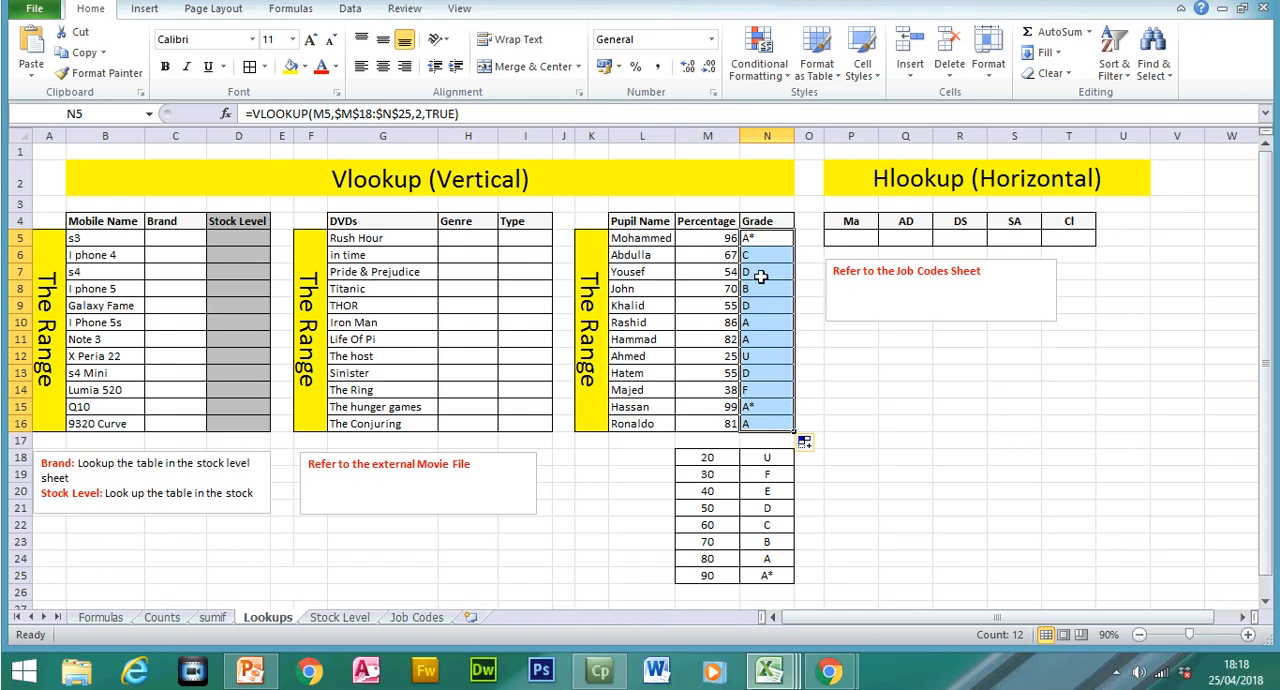
Step: Test the Grade lookup by setting the percentage in M6 to 92 and finally to 82
{"action": "left_click", "coordinate": [731, 257]}
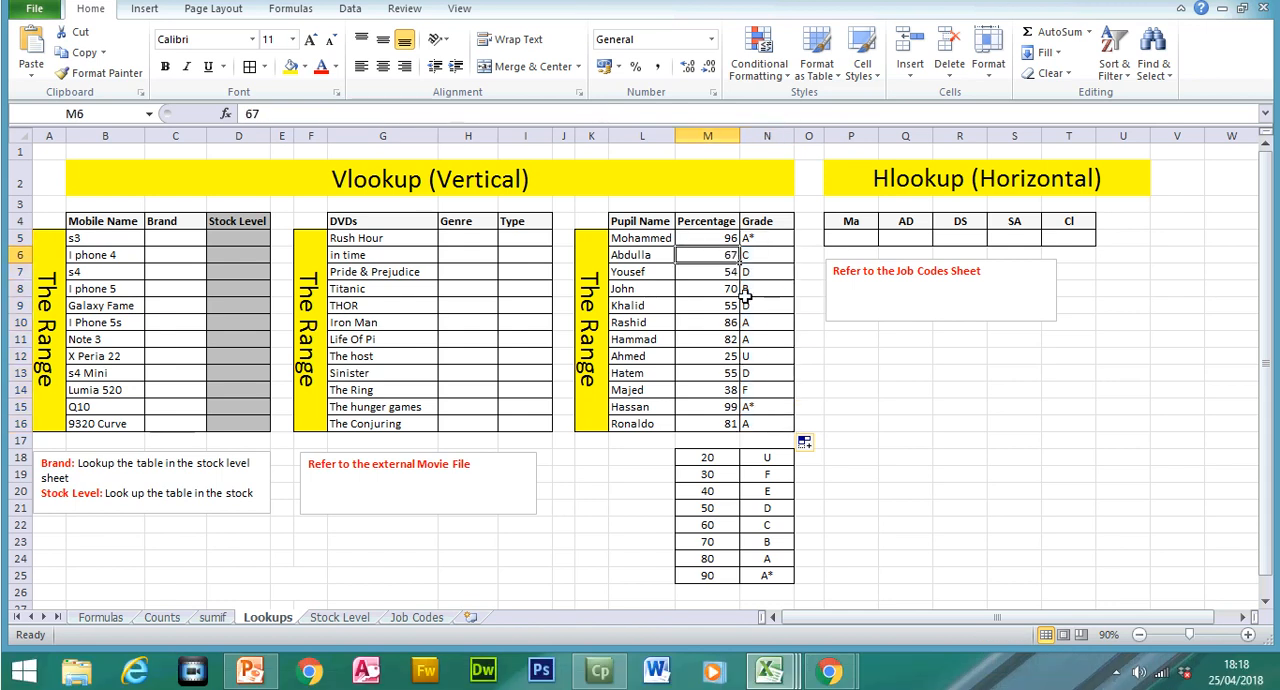
{"action": "type", "text": "92"}
{"action": "key", "text": "Return"}
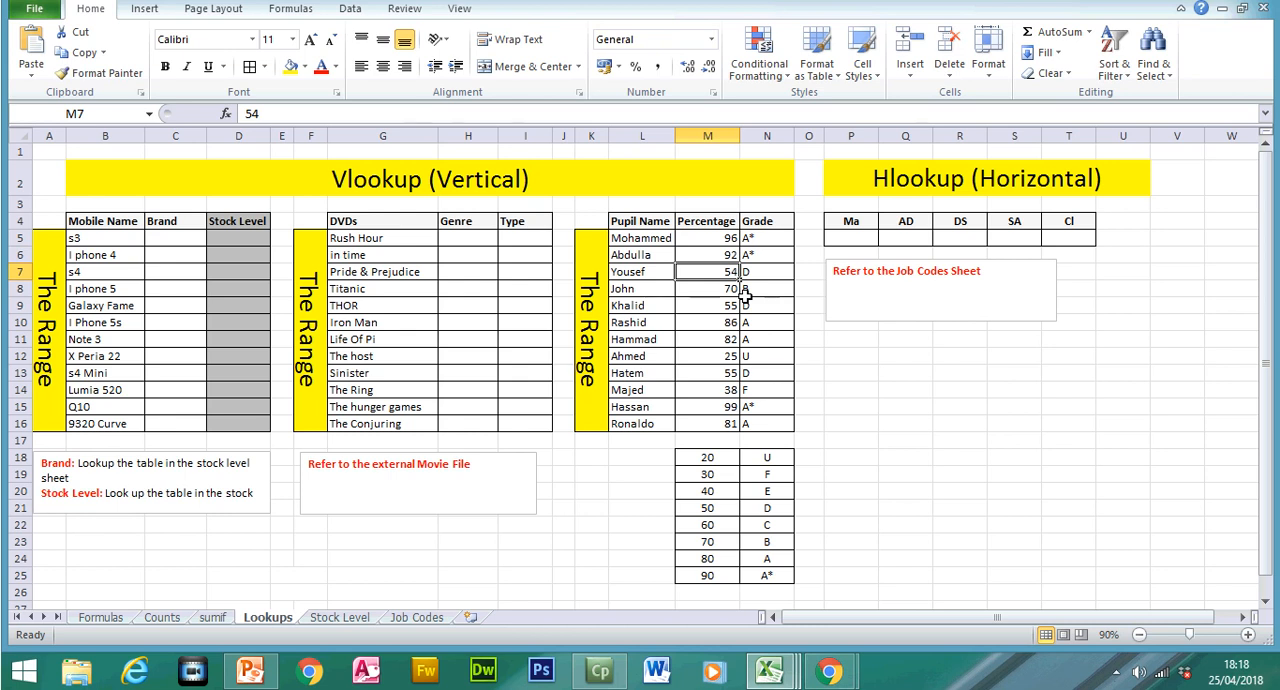
{"action": "left_click", "coordinate": [730, 255]}
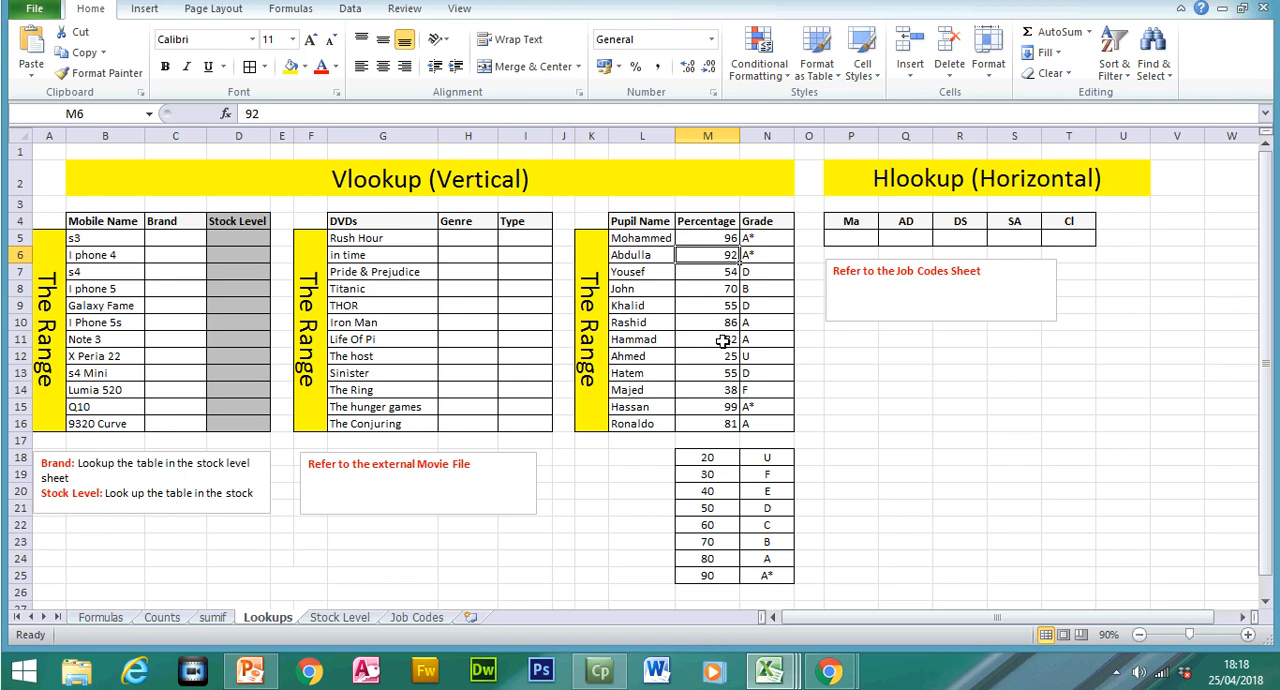
{"action": "type", "text": "82"}
{"action": "key", "text": "Return"}
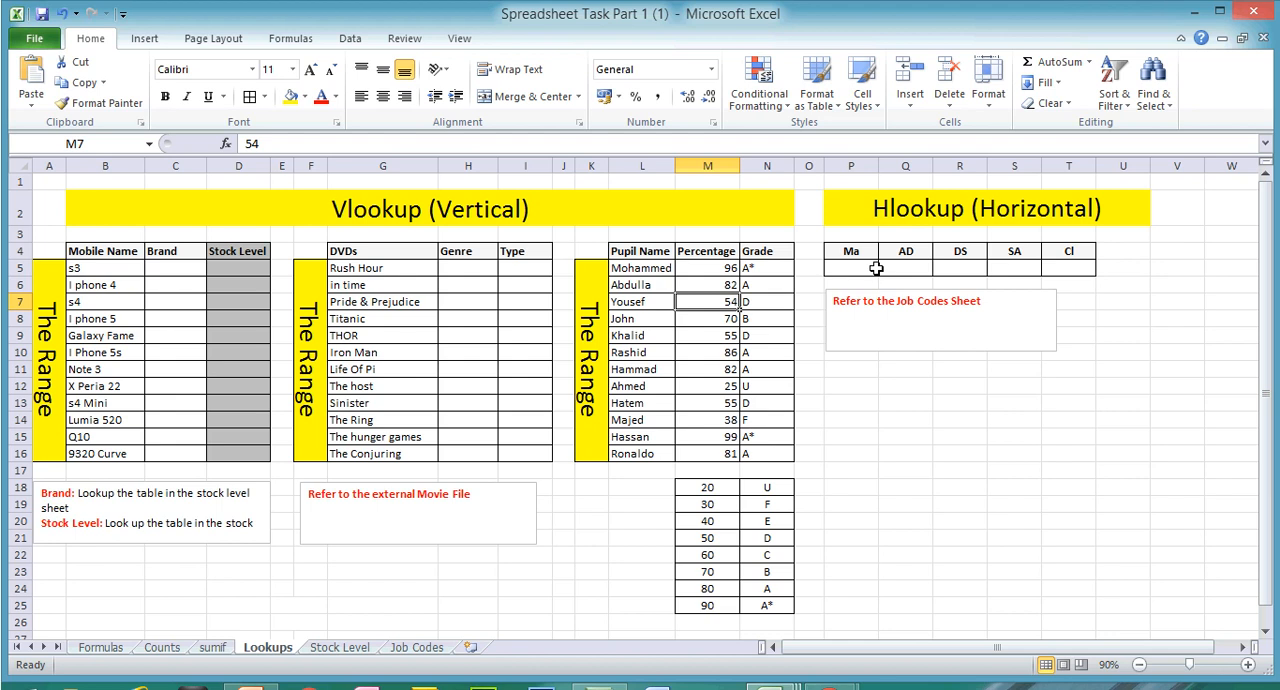
Step: Review the horizontal job code table on the Job Codes sheet for the HLOOKUP cells P5:T5, and return to the Lookups sheet
{"action": "left_click", "coordinate": [773, 266]}
{"action": "left_click_drag", "start_coordinate": [773, 266], "coordinate": [769, 454]}
{"action": "left_click_drag", "start_coordinate": [858, 268], "coordinate": [1062, 268]}
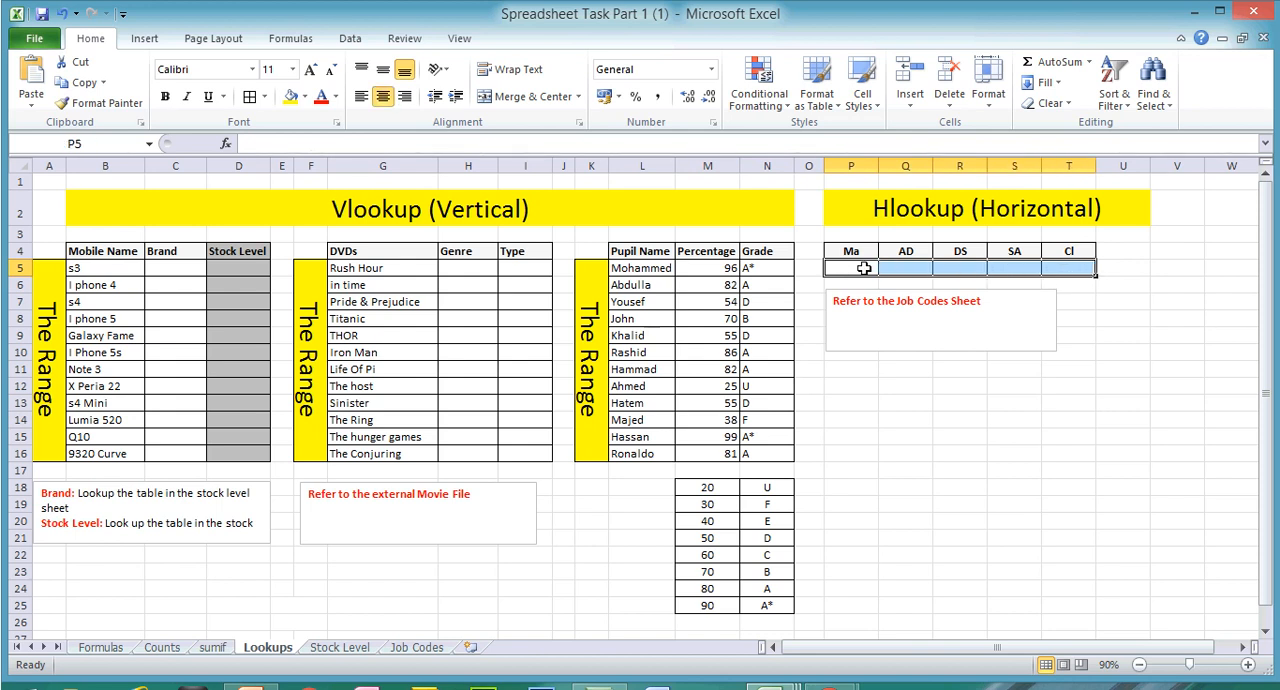
{"action": "left_click", "coordinate": [862, 267]}
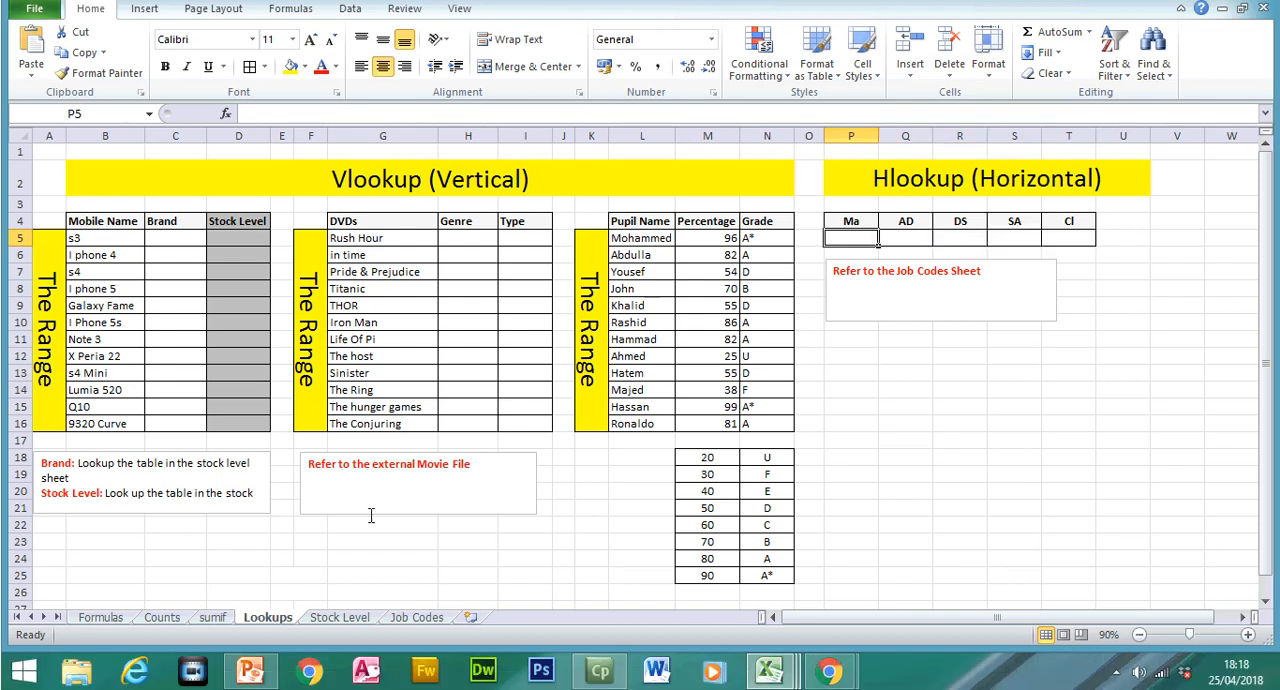
{"action": "left_click", "coordinate": [416, 647]}
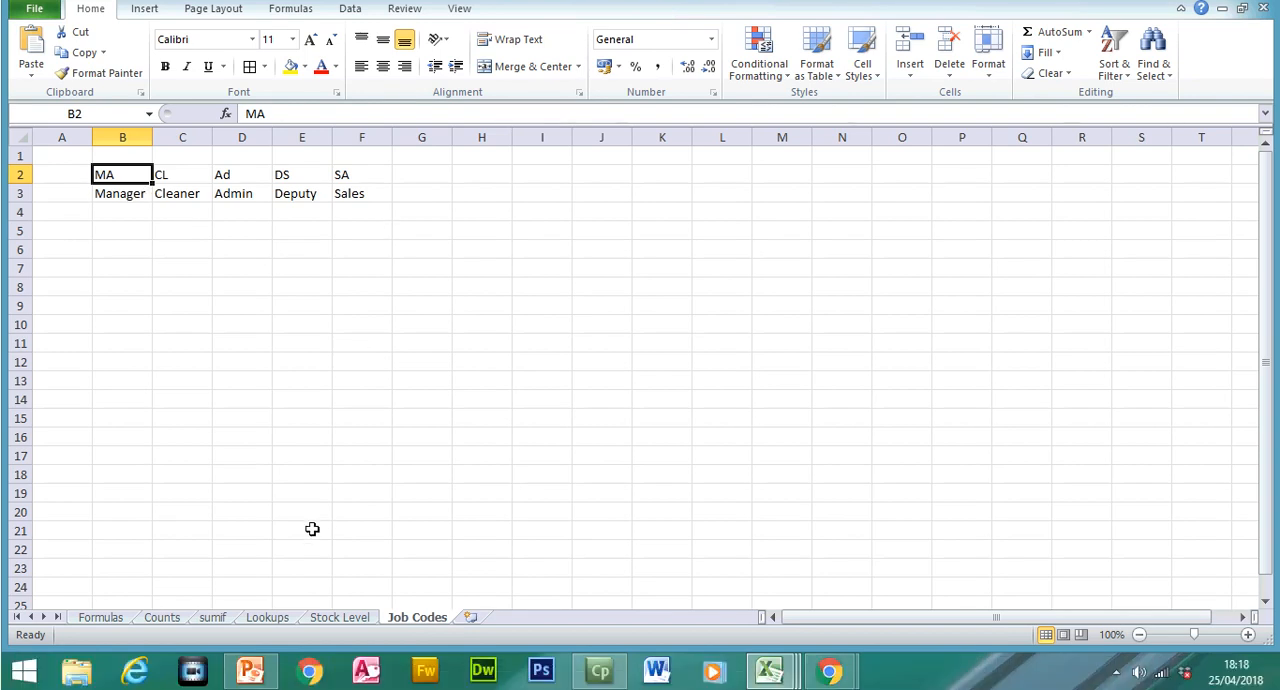
{"action": "left_click", "coordinate": [280, 617]}
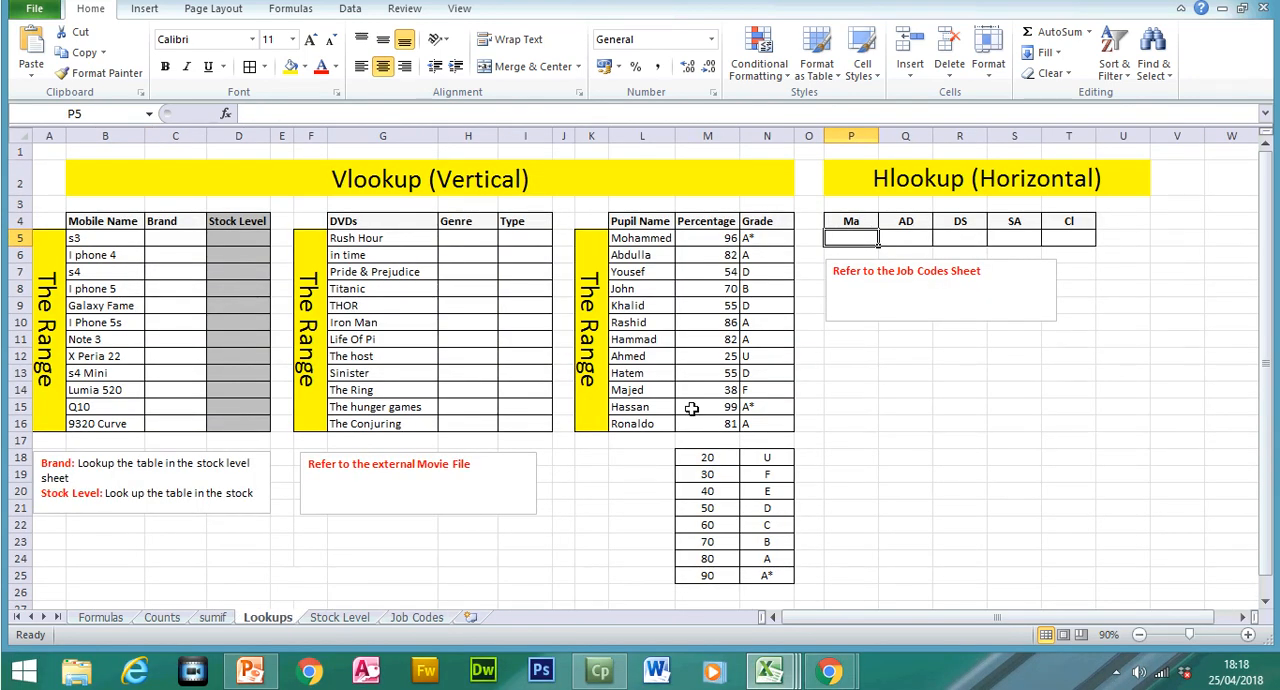
Step: Start an HLOOKUP formula in P5 with the job code in P4 as the lookup value
{"action": "type", "text": "=h"}
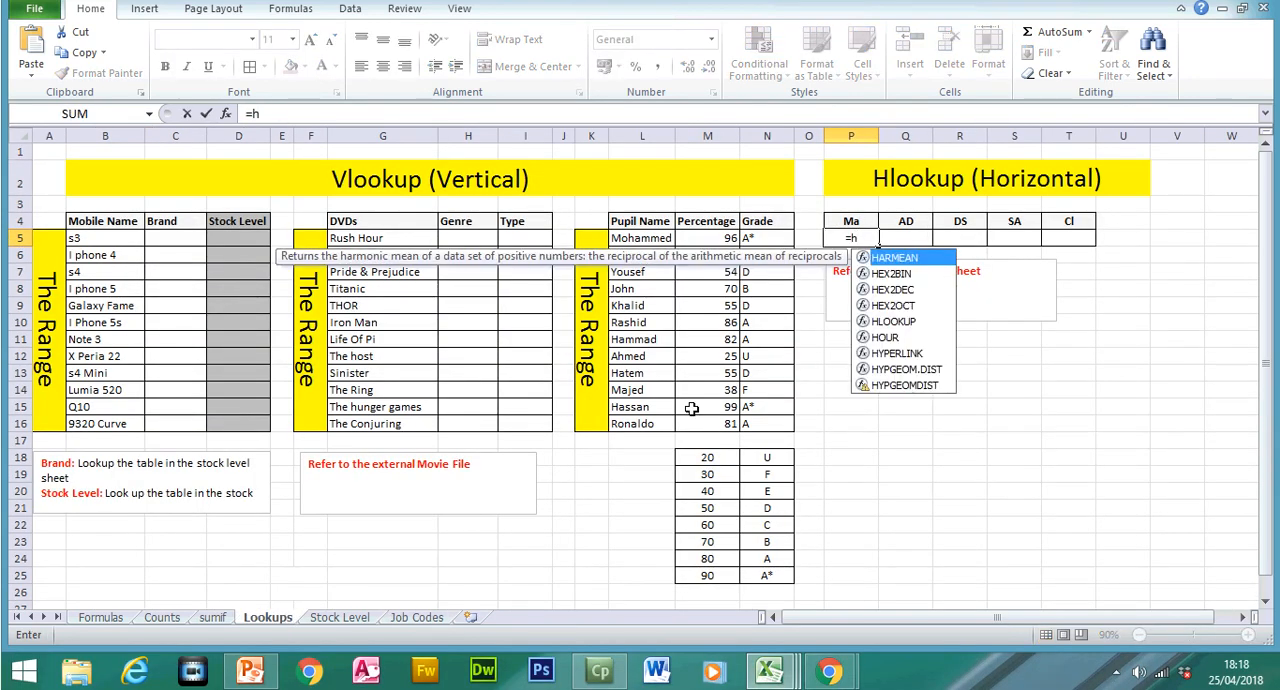
{"action": "type", "text": "loo"}
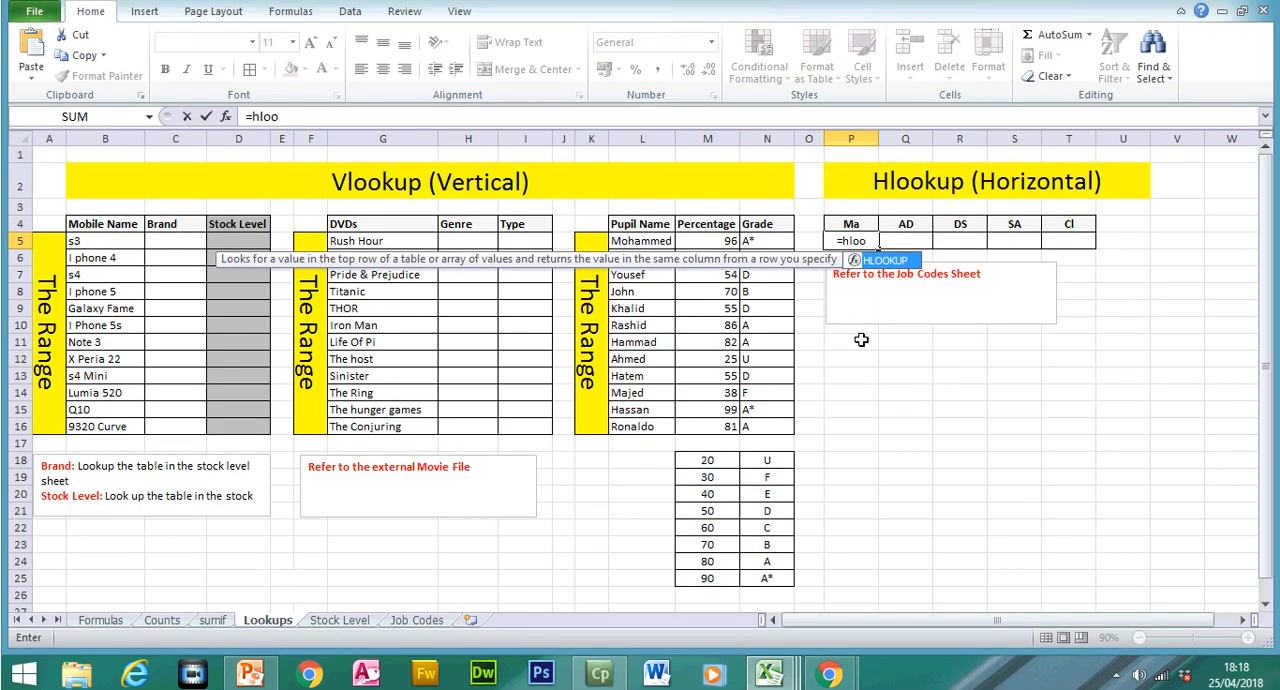
{"action": "key", "text": "Tab"}
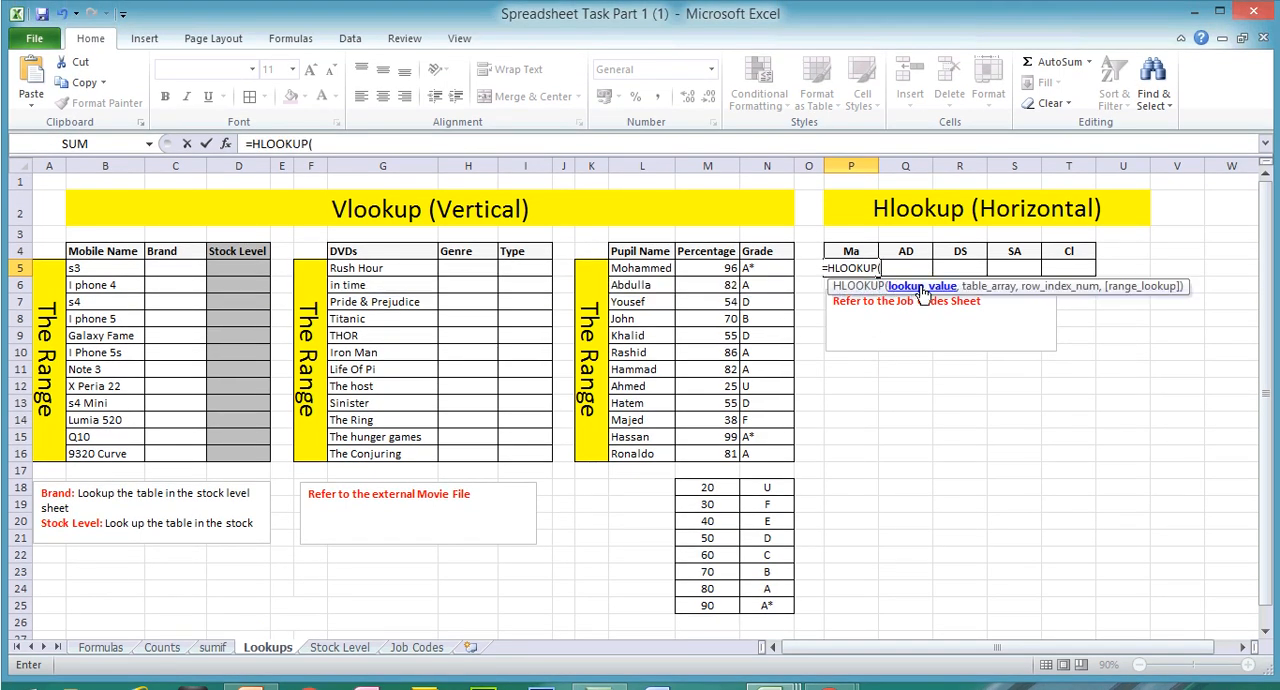
{"action": "left_click", "coordinate": [365, 146]}
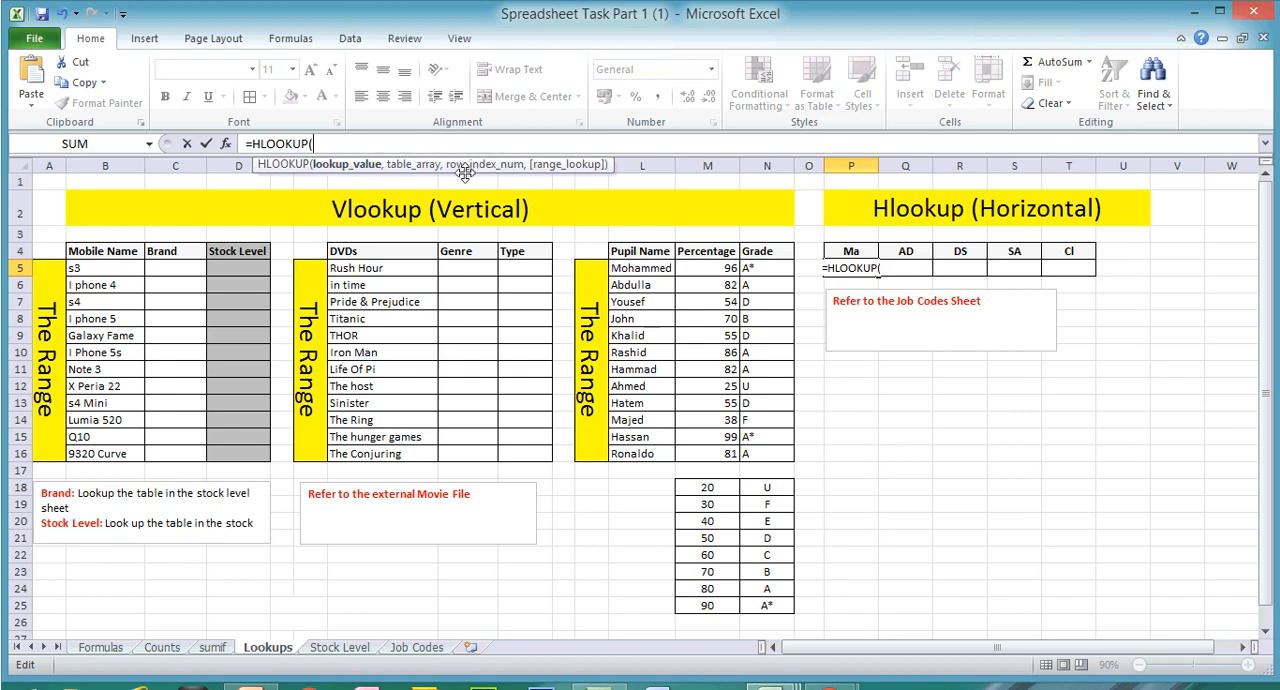
{"action": "left_click", "coordinate": [868, 252]}
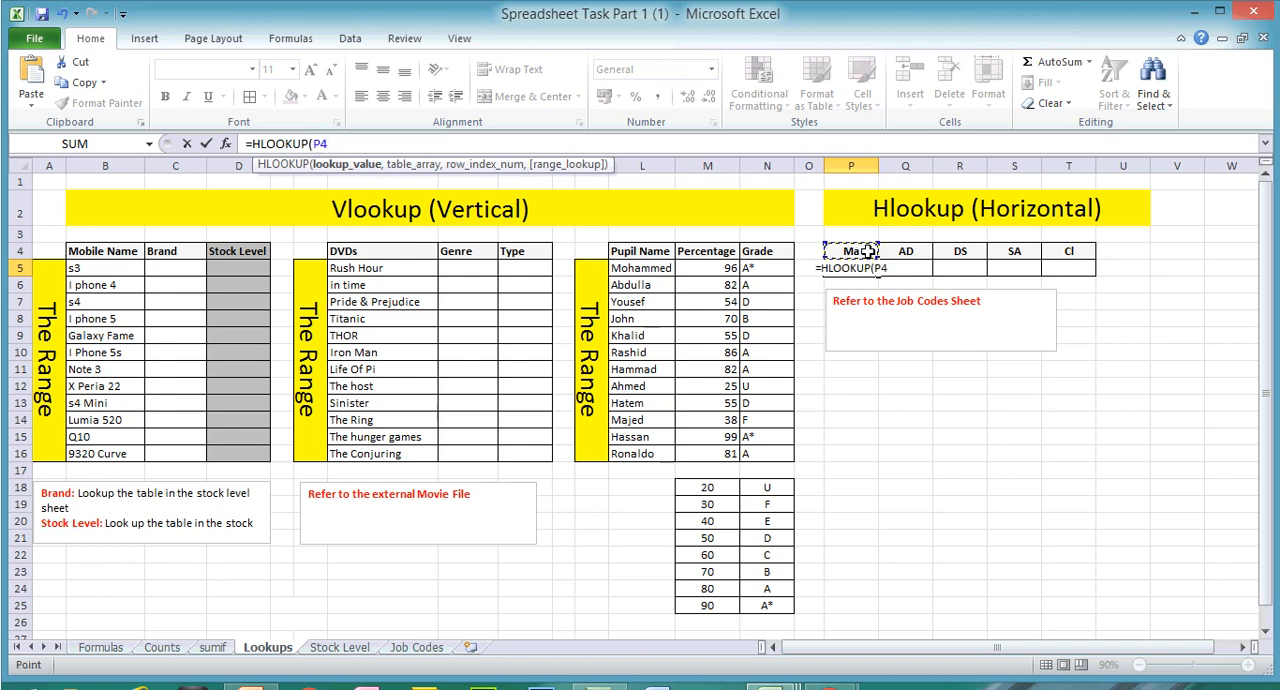
{"action": "type", "text": ","}
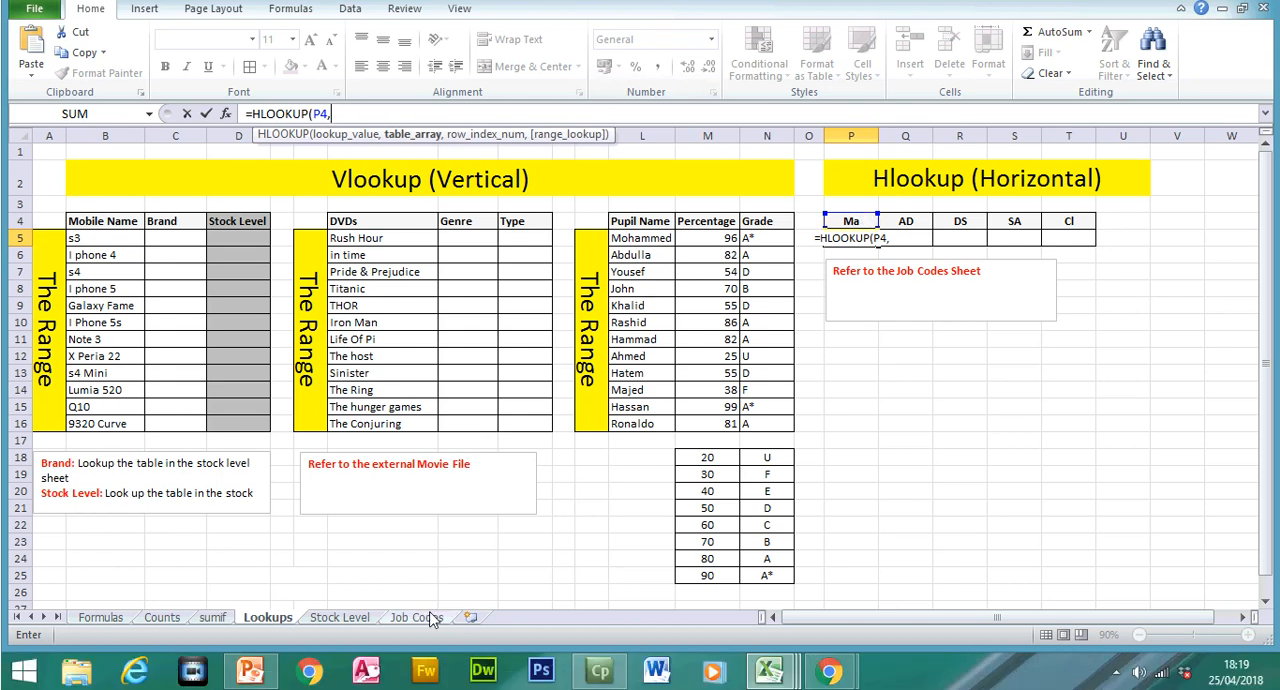
Step: Set the HLOOKUP table array to B2:F3 on the Job Codes sheet, made absolute as $B$2:$F$3
{"action": "left_click", "coordinate": [417, 647]}
{"action": "left_click_drag", "start_coordinate": [148, 210], "coordinate": [362, 225]}
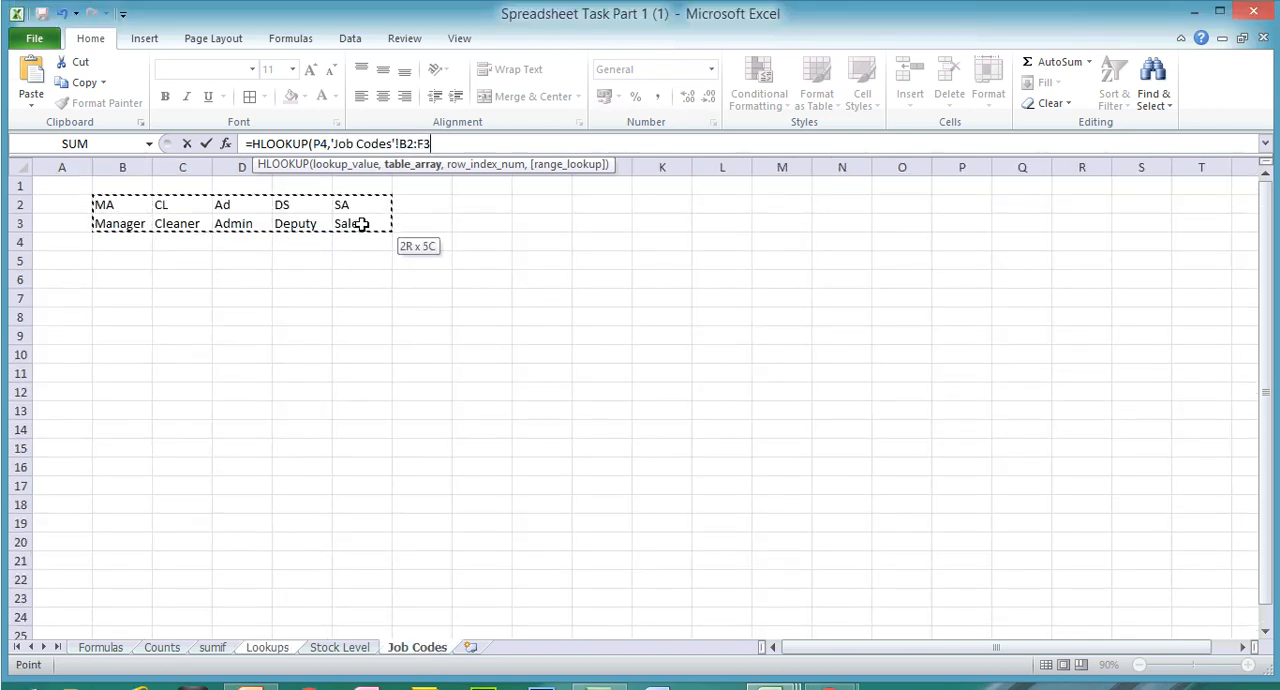
{"action": "left_click", "coordinate": [399, 143]}
{"action": "type", "text": "$"}
{"action": "key", "text": "Right"}
{"action": "type", "text": "$"}
{"action": "key", "text": "Right"}
{"action": "type", "text": "$F$3,"}
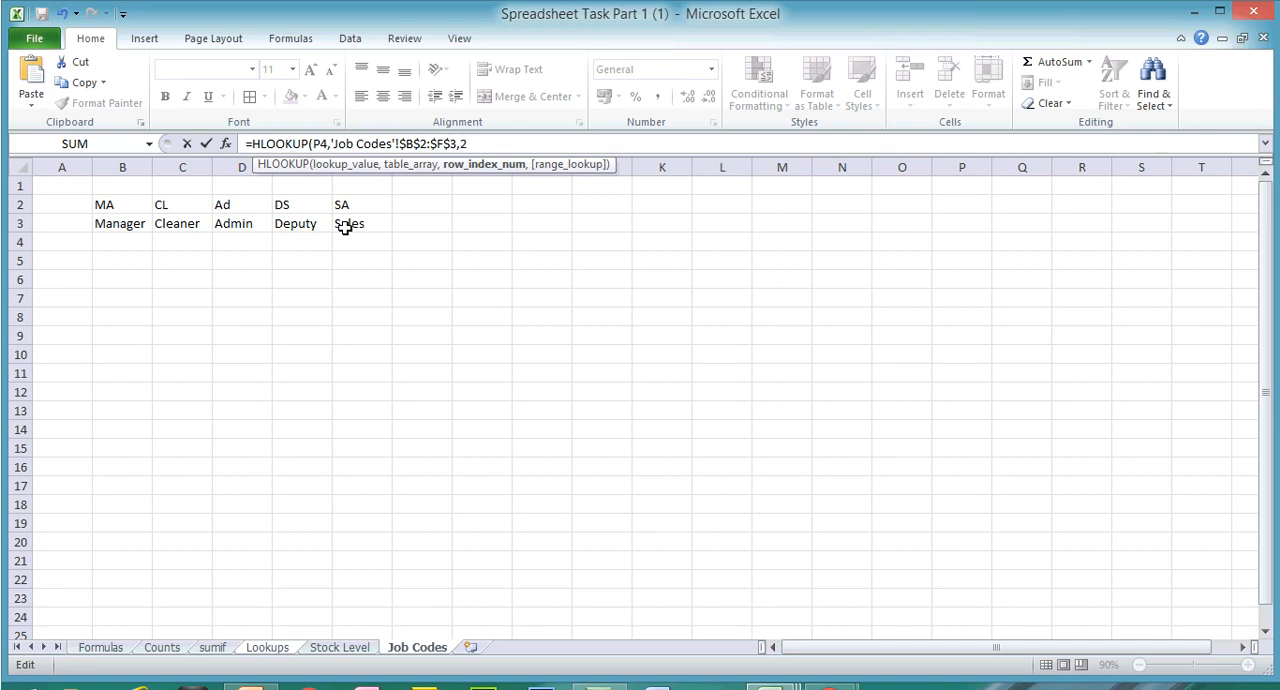
{"action": "type", "text": ","}
Step: Complete the HLOOKUP formula with row index 2 and the exact match option FALSE, and fill it from P5 across to T5
{"action": "double_click", "coordinate": [572, 199]}
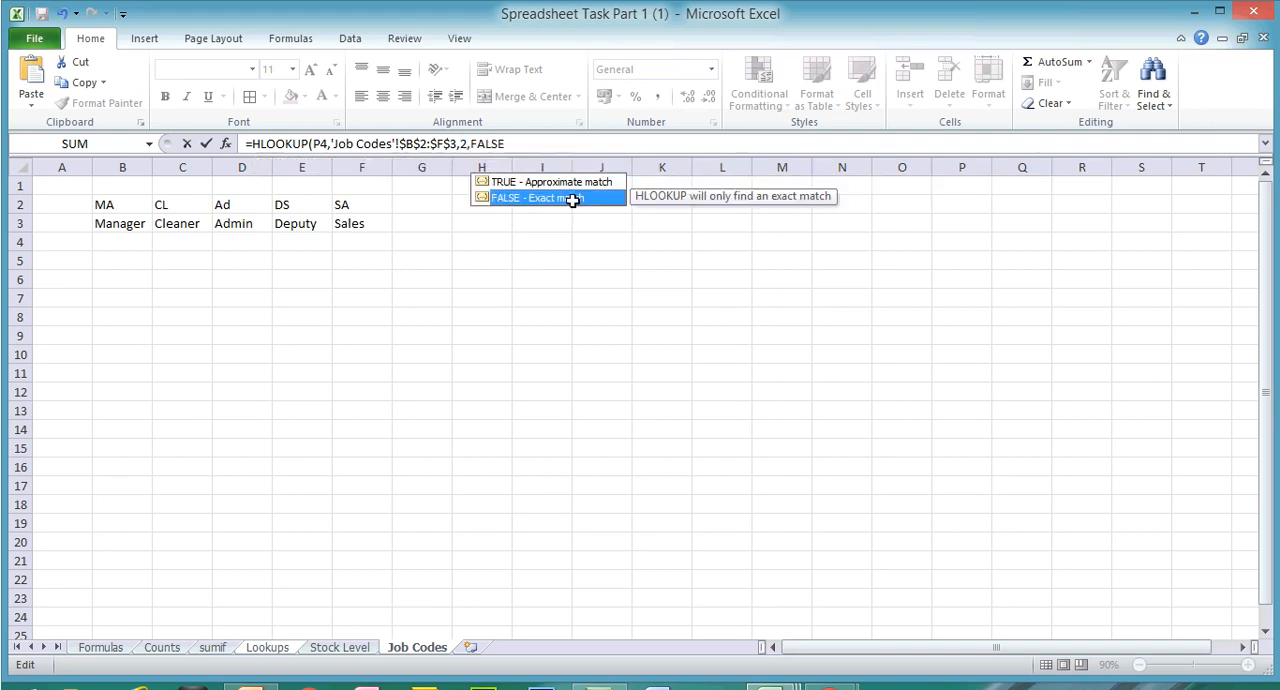
{"action": "key", "text": "Return"}
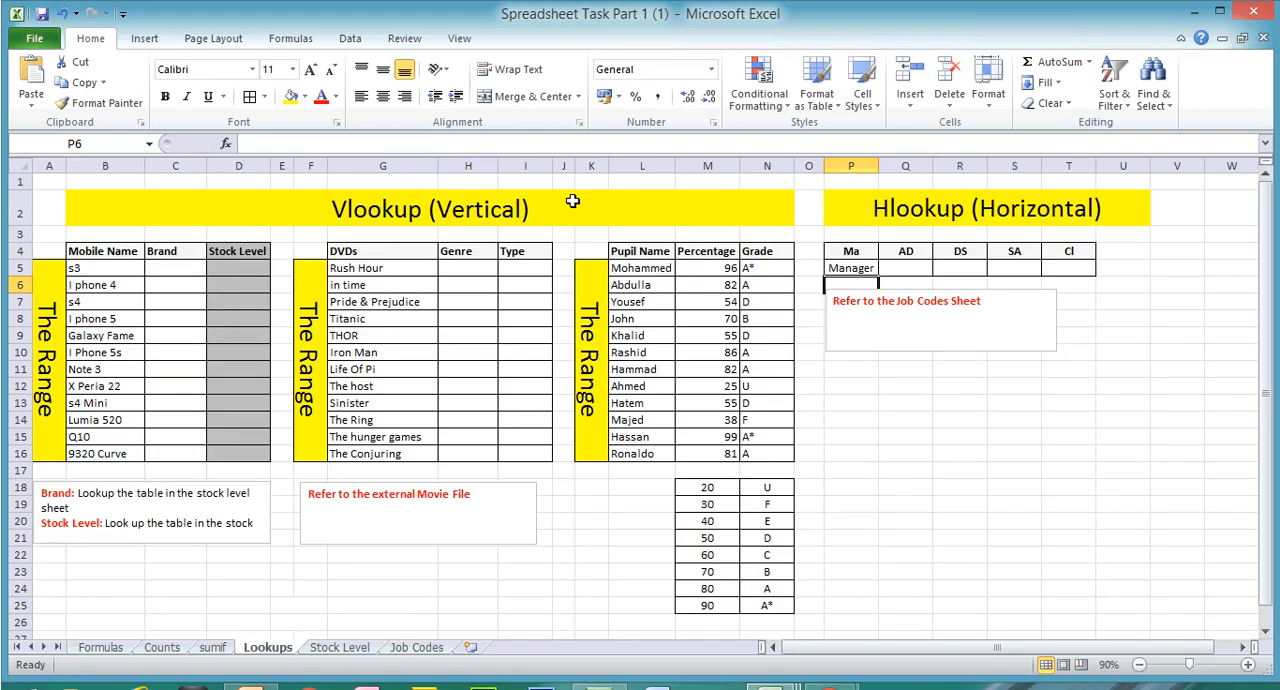
{"action": "left_click", "coordinate": [860, 267]}
{"action": "left_click_drag", "start_coordinate": [879, 277], "coordinate": [1080, 272]}
Step: Check the job title in T5 against the CL code on the Job Codes sheet
{"action": "left_click", "coordinate": [1068, 268]}
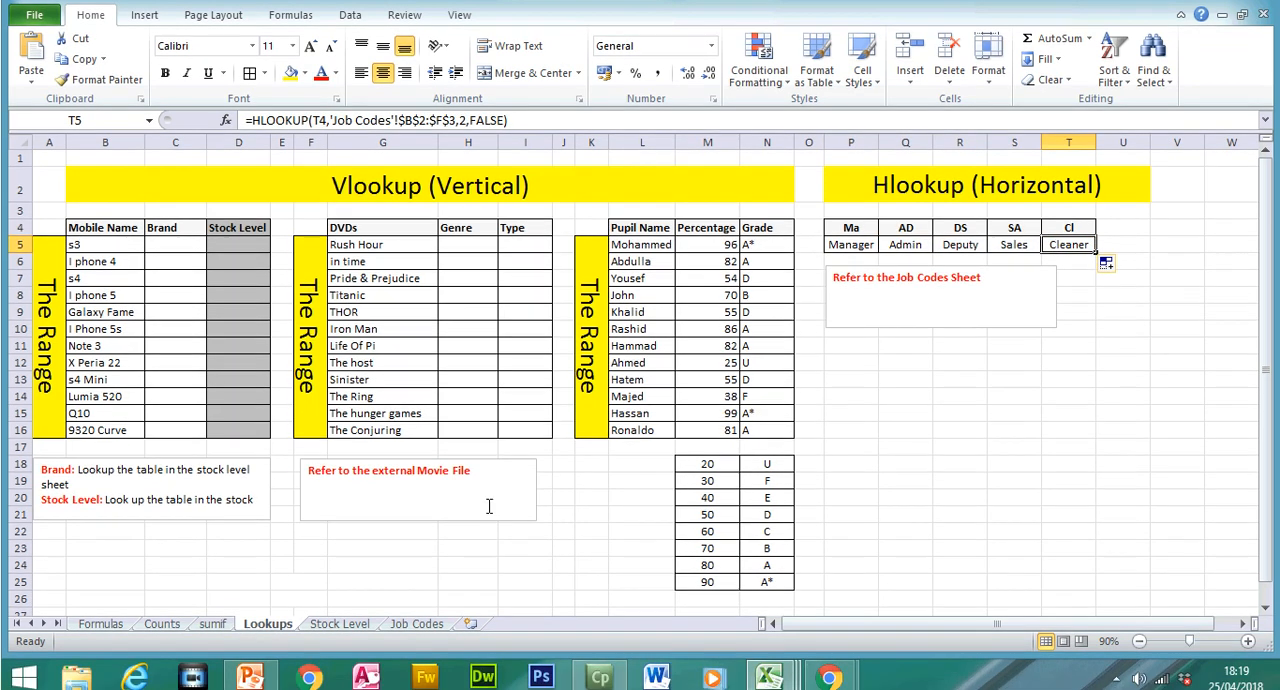
{"action": "left_click", "coordinate": [441, 622]}
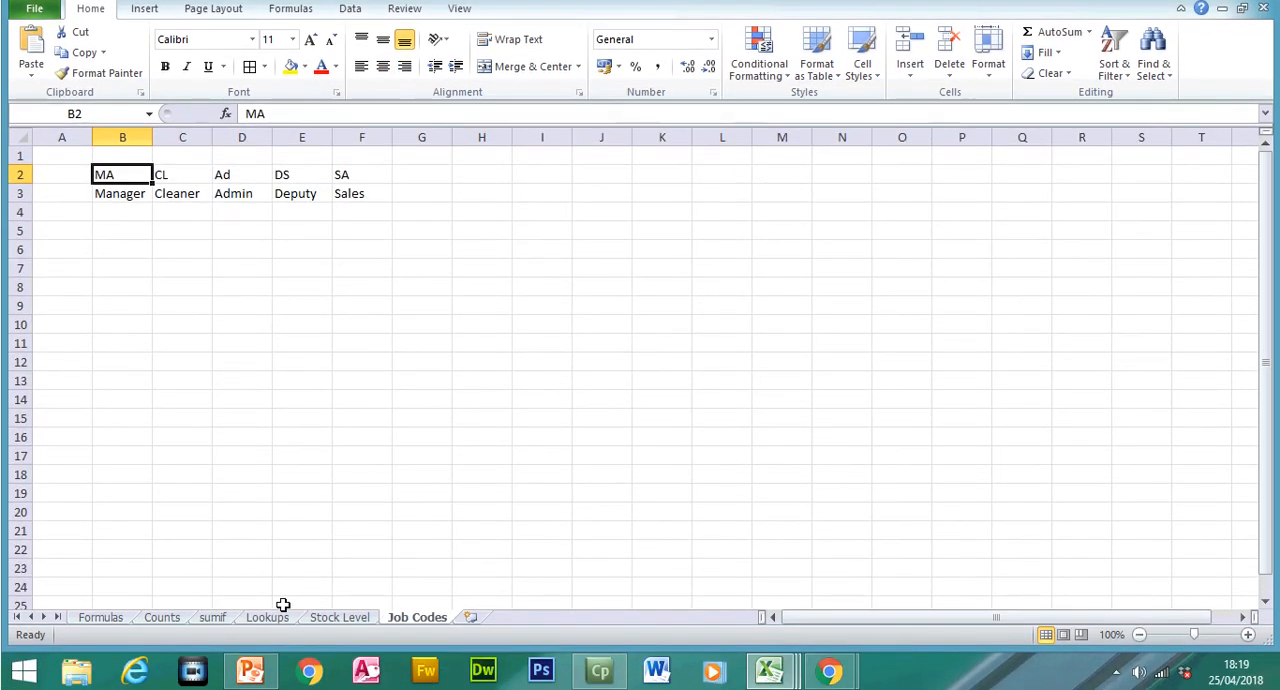
{"action": "left_click", "coordinate": [279, 637]}
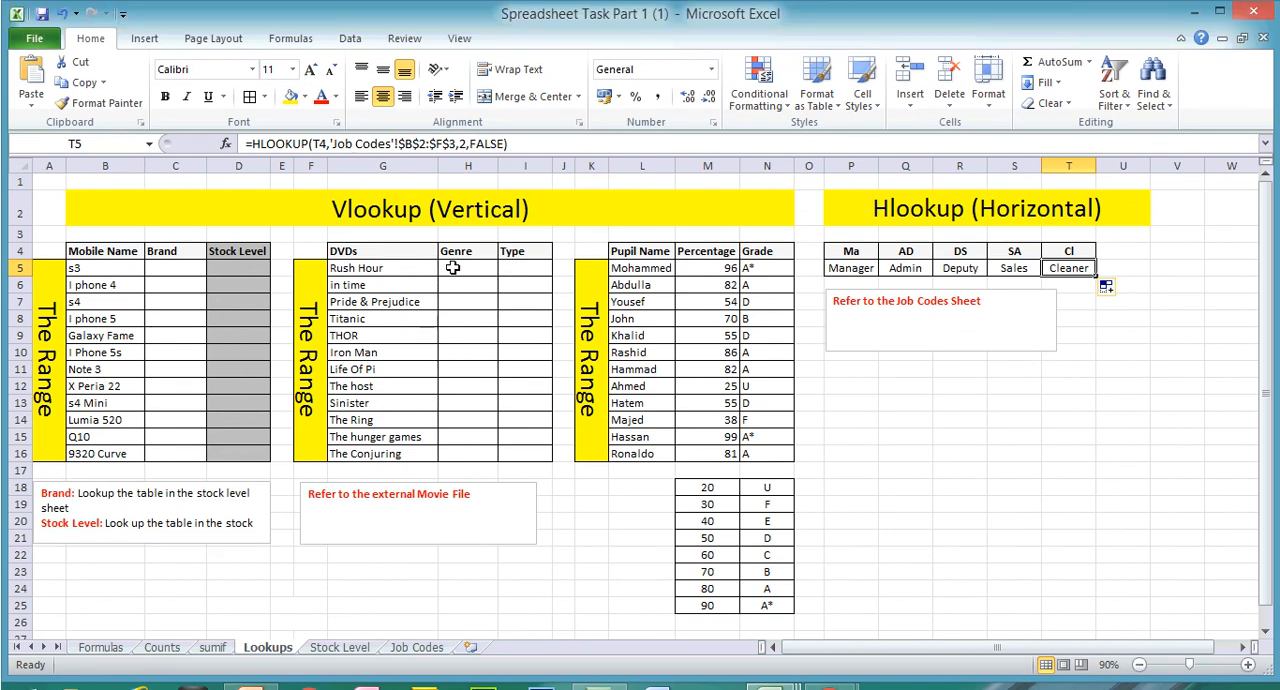
{"action": "left_click_drag", "start_coordinate": [370, 251], "coordinate": [505, 422]}
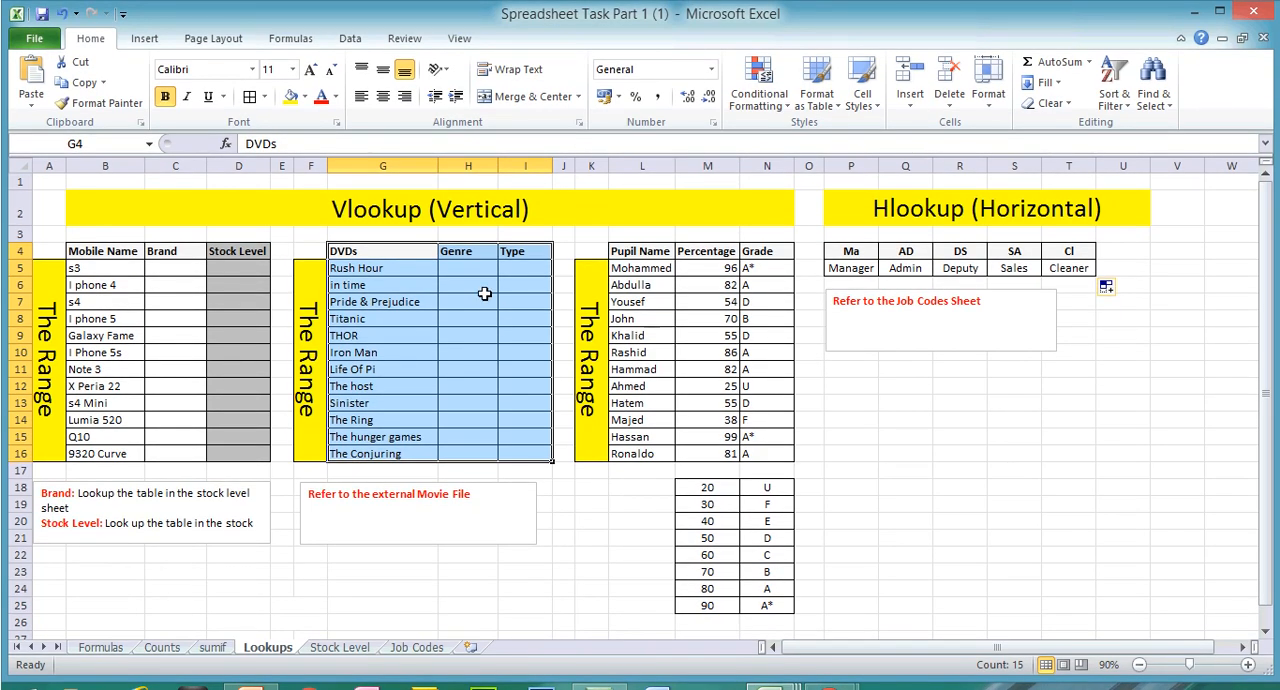
{"action": "left_click", "coordinate": [478, 270]}
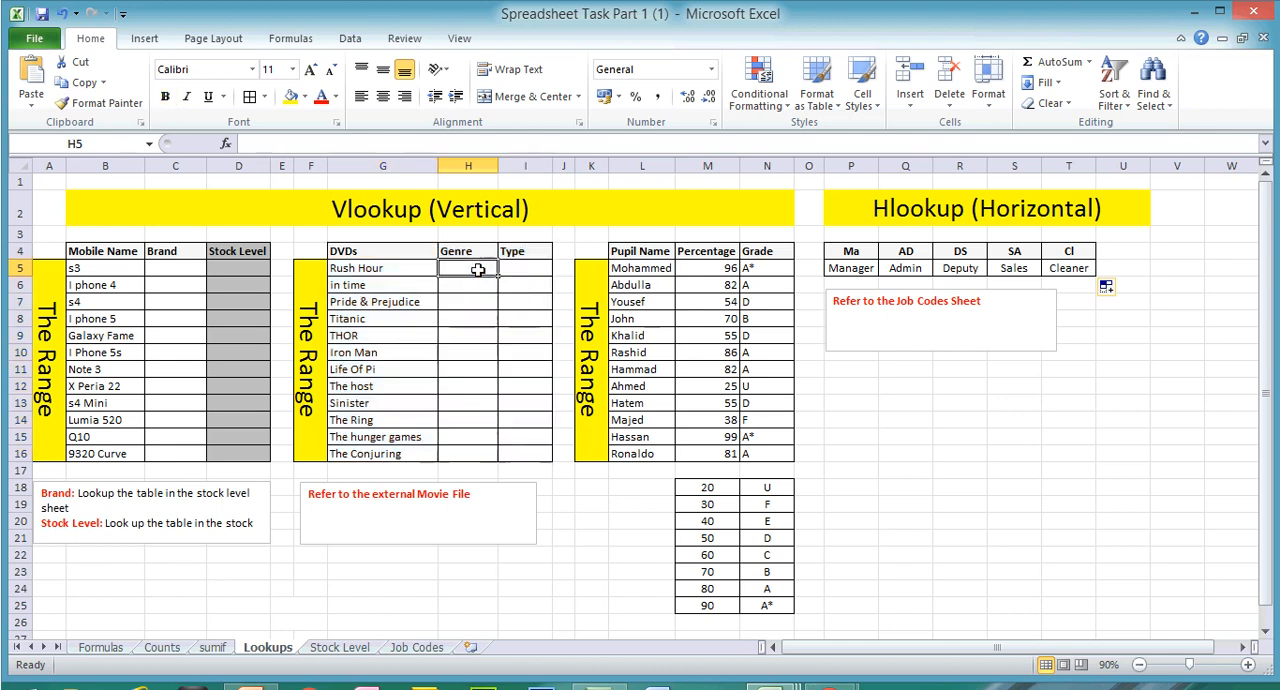
{"action": "type", "text": "=loo"}
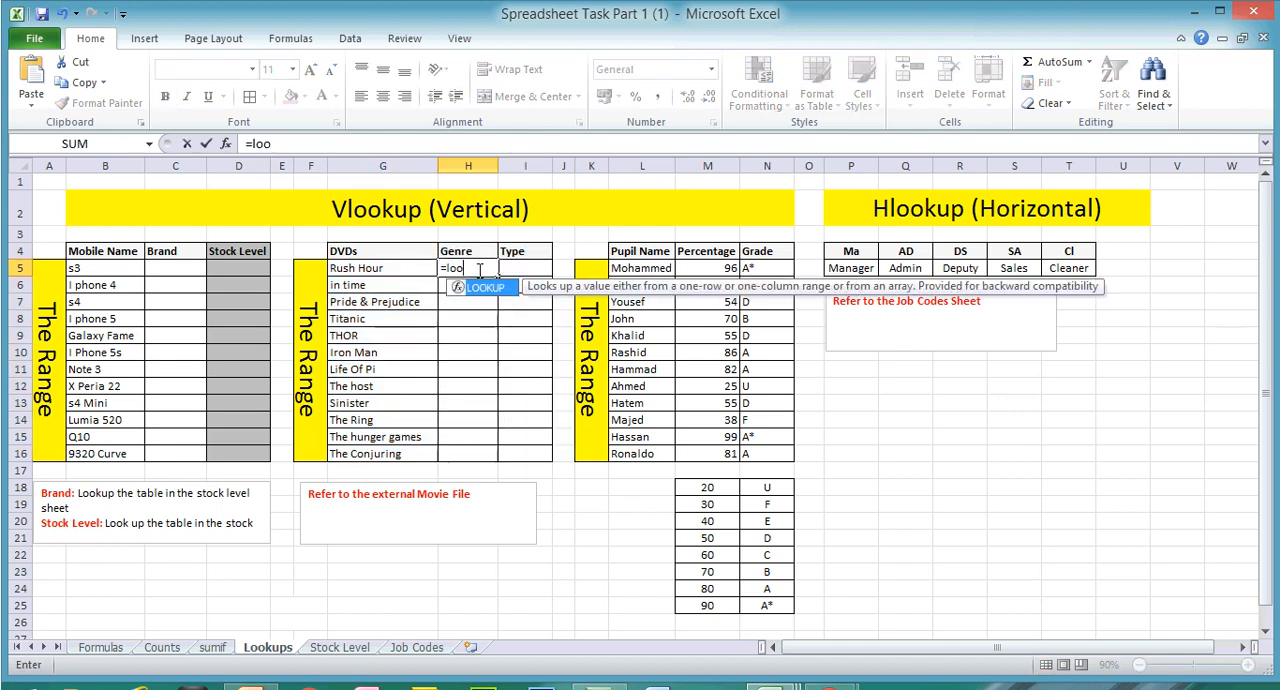
{"action": "key", "text": "BackSpace"}
{"action": "key", "text": "BackSpace"}
{"action": "key", "text": "BackSpace"}
{"action": "type", "text": "vloo"}
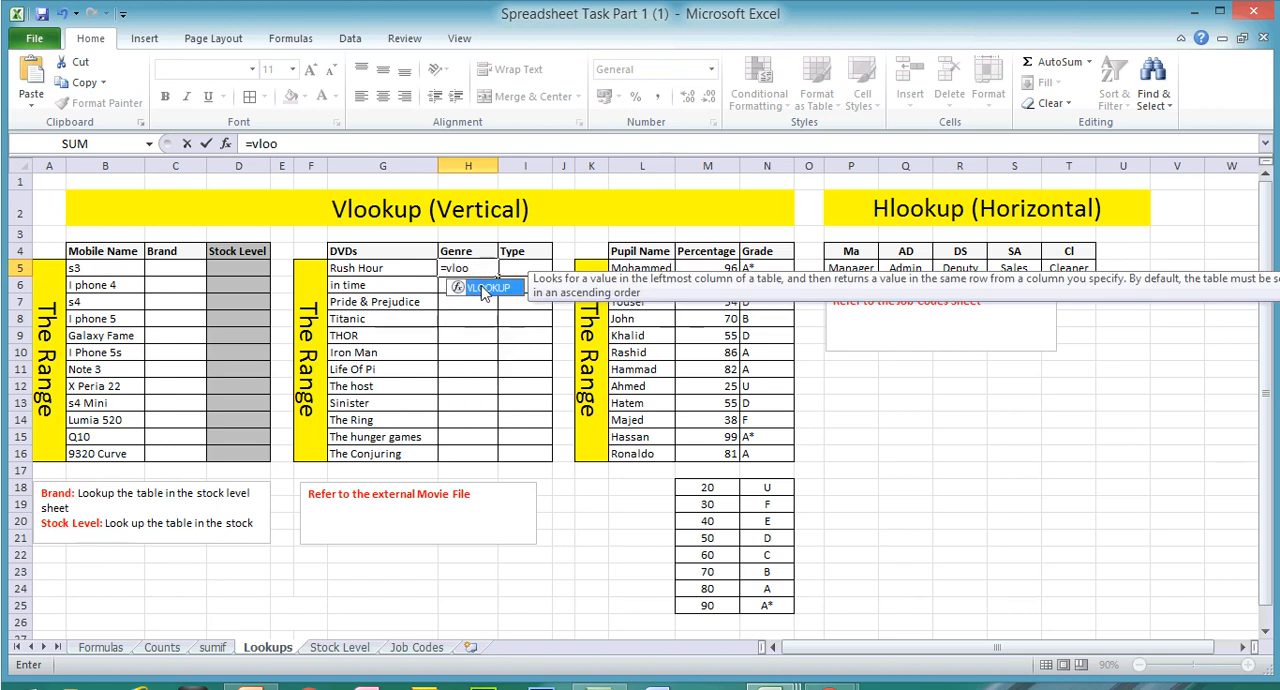
{"action": "double_click", "coordinate": [484, 288]}
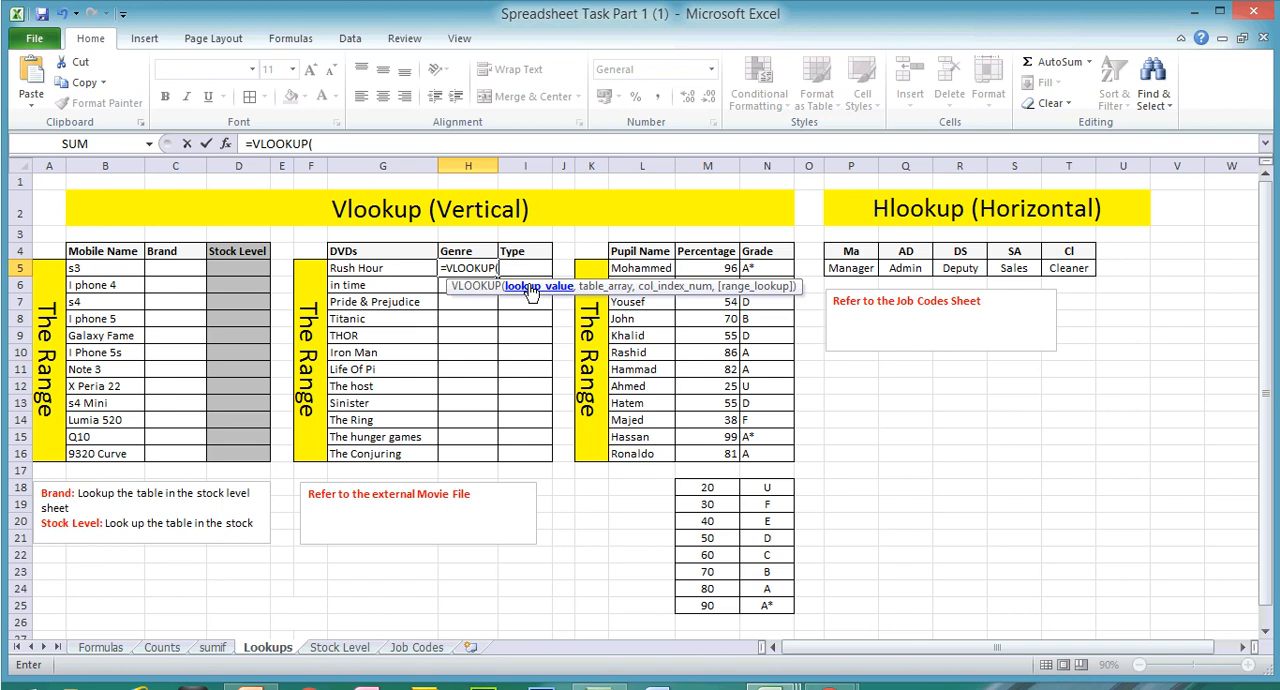
{"action": "key", "text": "BackSpace"}
{"action": "key", "text": "BackSpace"}
{"action": "key", "text": "BackSpace"}
{"action": "key", "text": "BackSpace"}
{"action": "key", "text": "BackSpace"}
{"action": "key", "text": "BackSpace"}
{"action": "key", "text": "BackSpace"}
{"action": "key", "text": "BackSpace"}
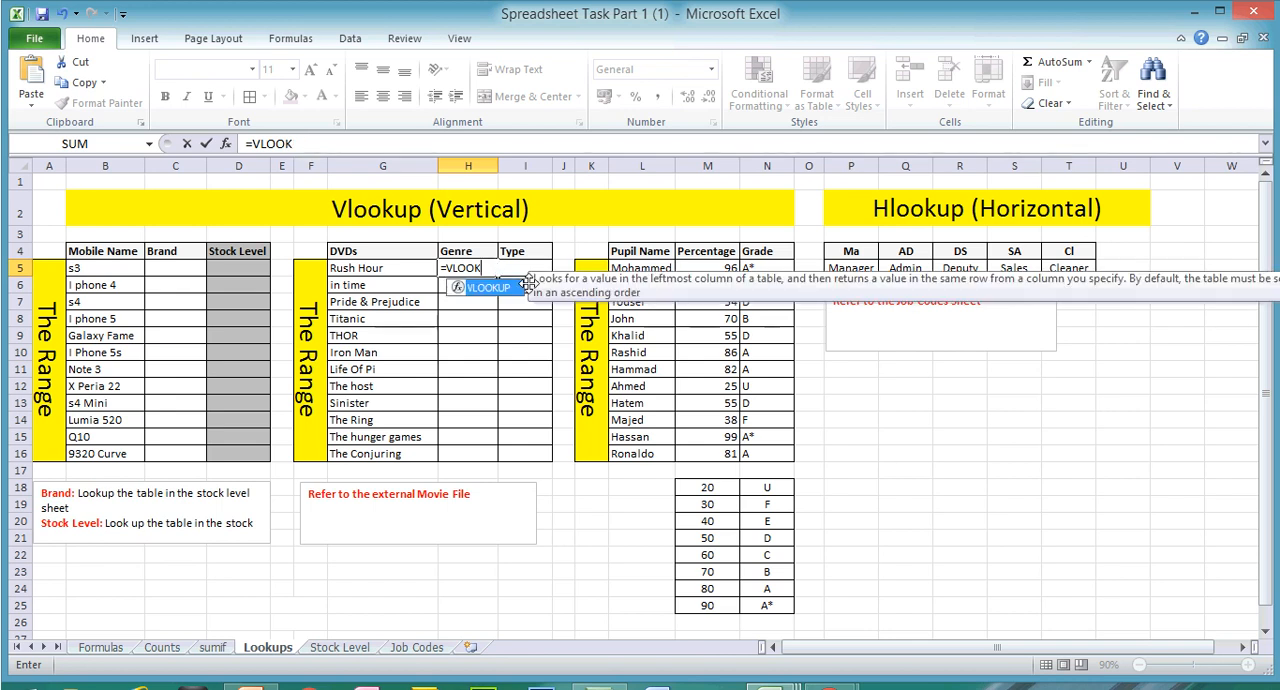
{"action": "key", "text": "Escape"}
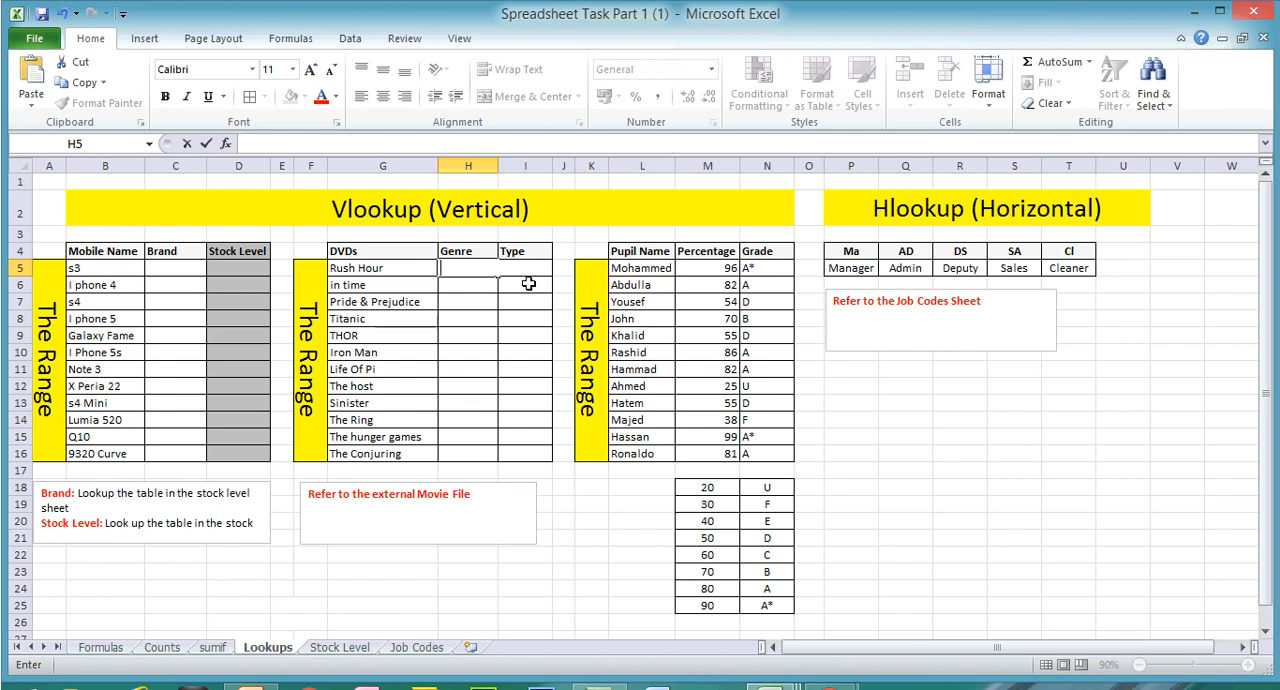
Step: Switch to the Chapter 20 Overview presentation in PowerPoint and look at the slides following the HLOOKUP slide
{"action": "key", "text": "Down"}
{"action": "key", "text": "Down"}
{"action": "key", "text": "Down"}
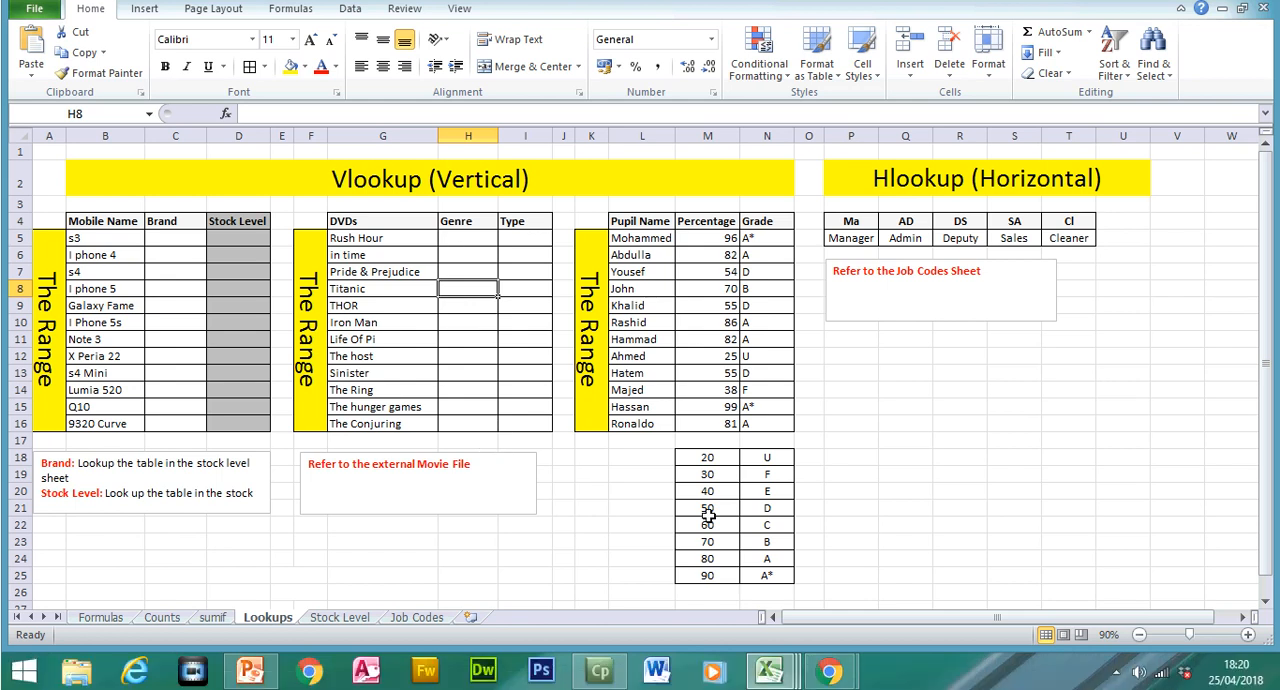
{"action": "left_click", "coordinate": [249, 673]}
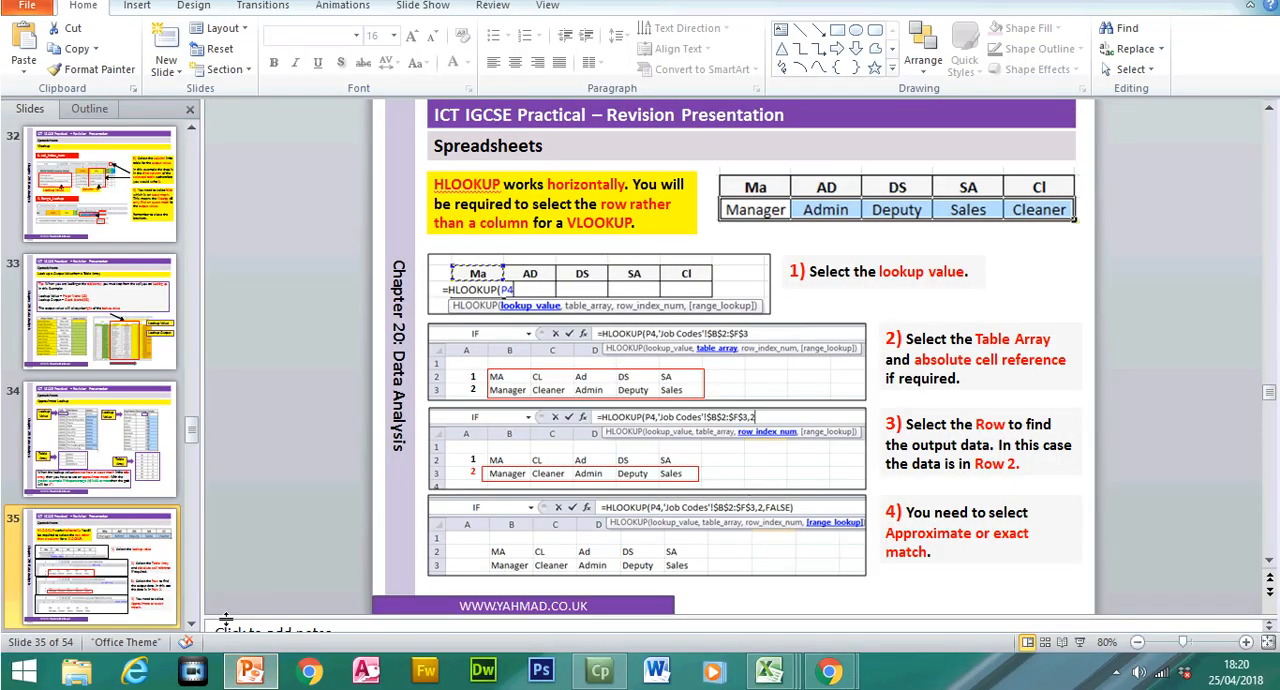
{"action": "left_click", "coordinate": [193, 625]}
{"action": "left_click", "coordinate": [193, 626]}
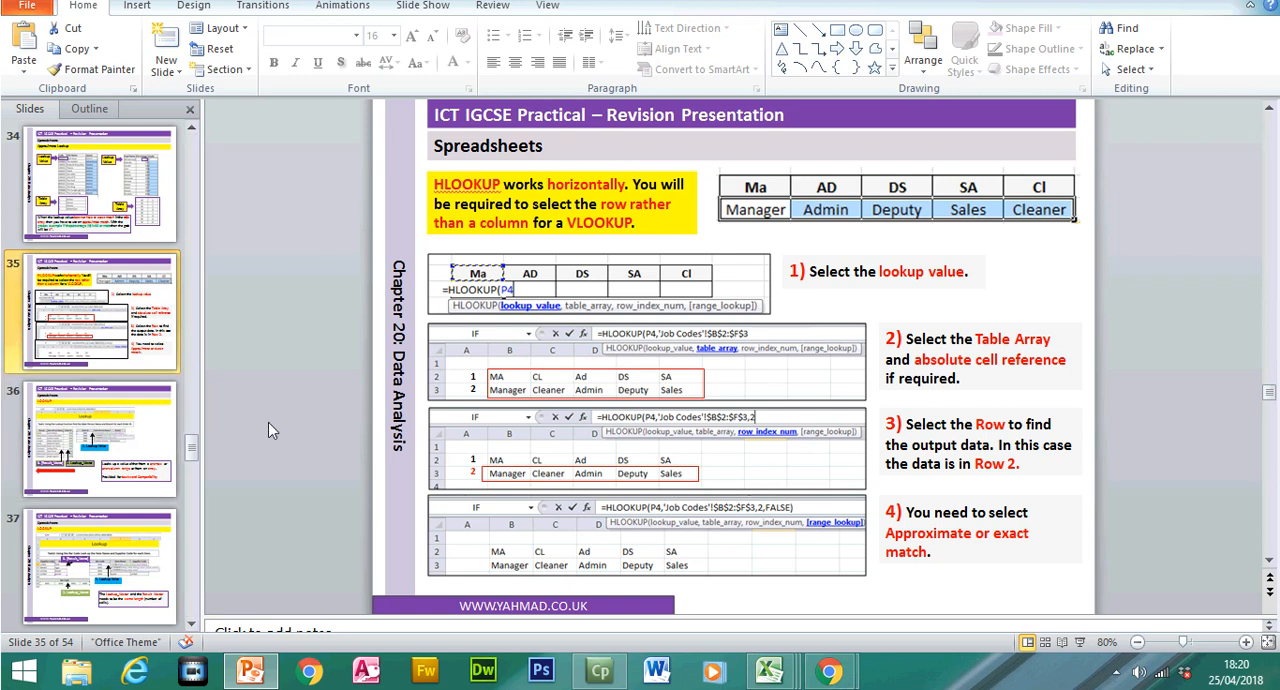
Step: Switch to the Excel workbook Spreadsheet Task Part 1 - Extension (Lookup) part 3 and select the first Weekly Pay cell, N5
{"action": "mouse_move", "coordinate": [770, 676]}
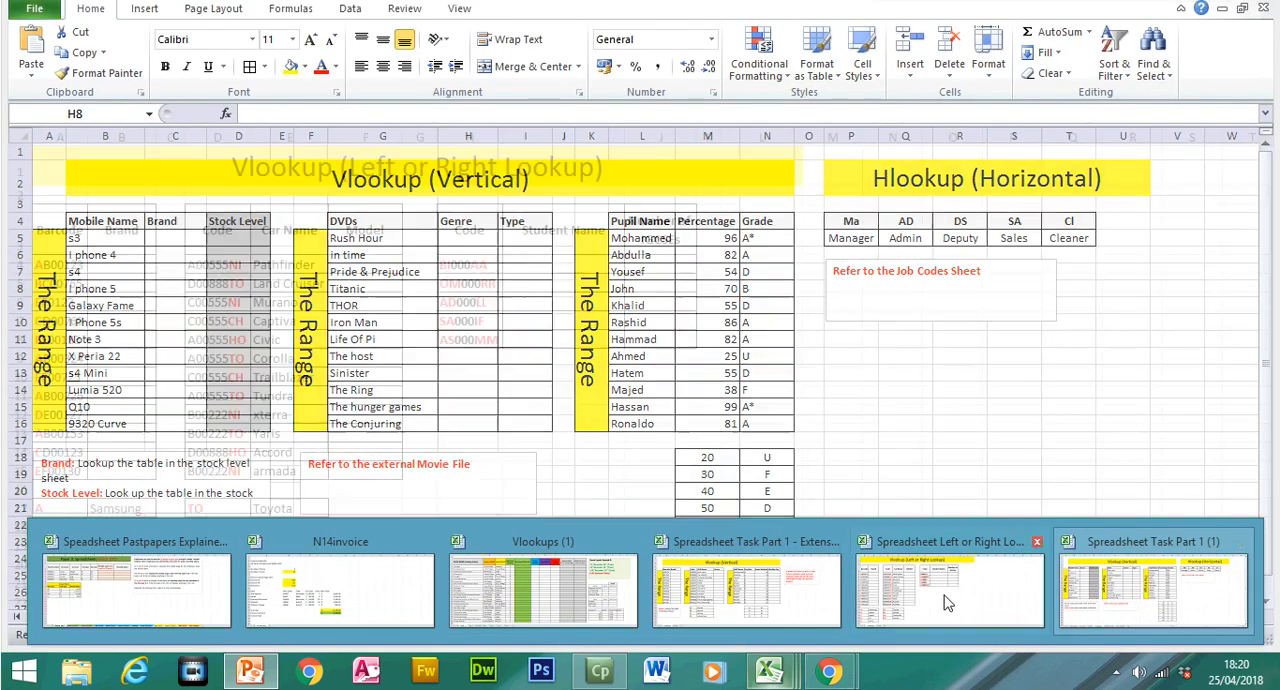
{"action": "left_click", "coordinate": [770, 581]}
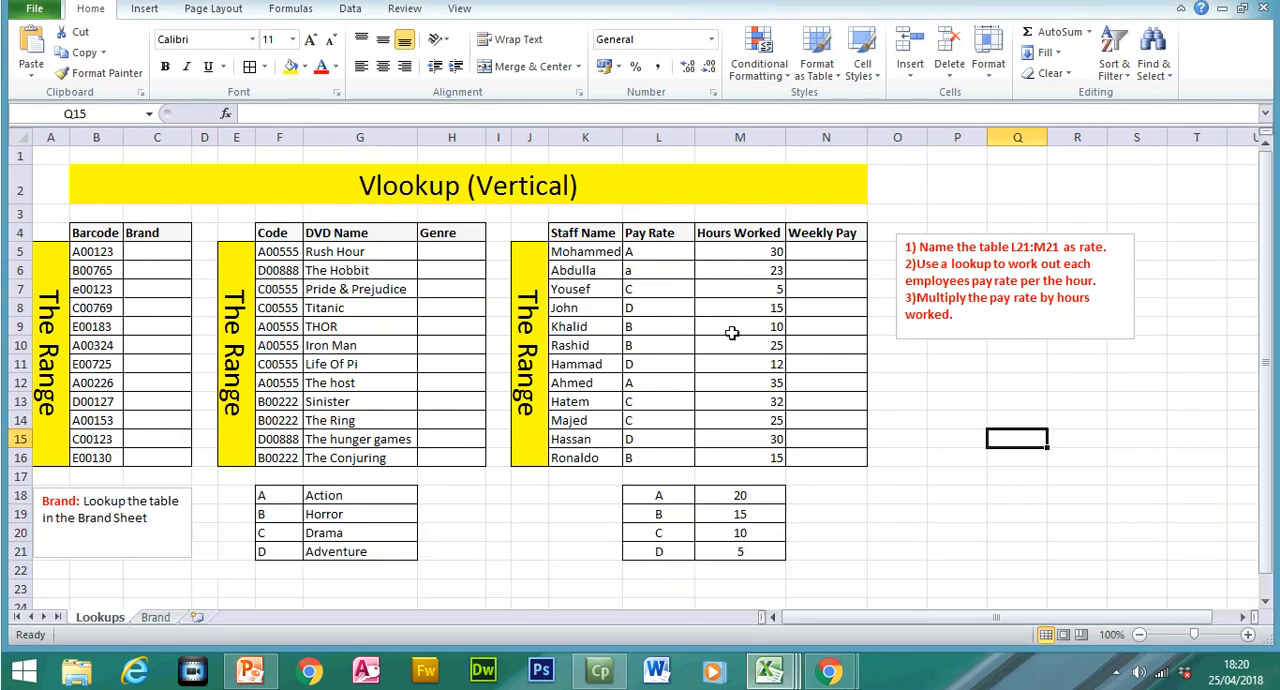
{"action": "left_click_drag", "start_coordinate": [568, 232], "coordinate": [826, 455]}
{"action": "left_click", "coordinate": [832, 286]}
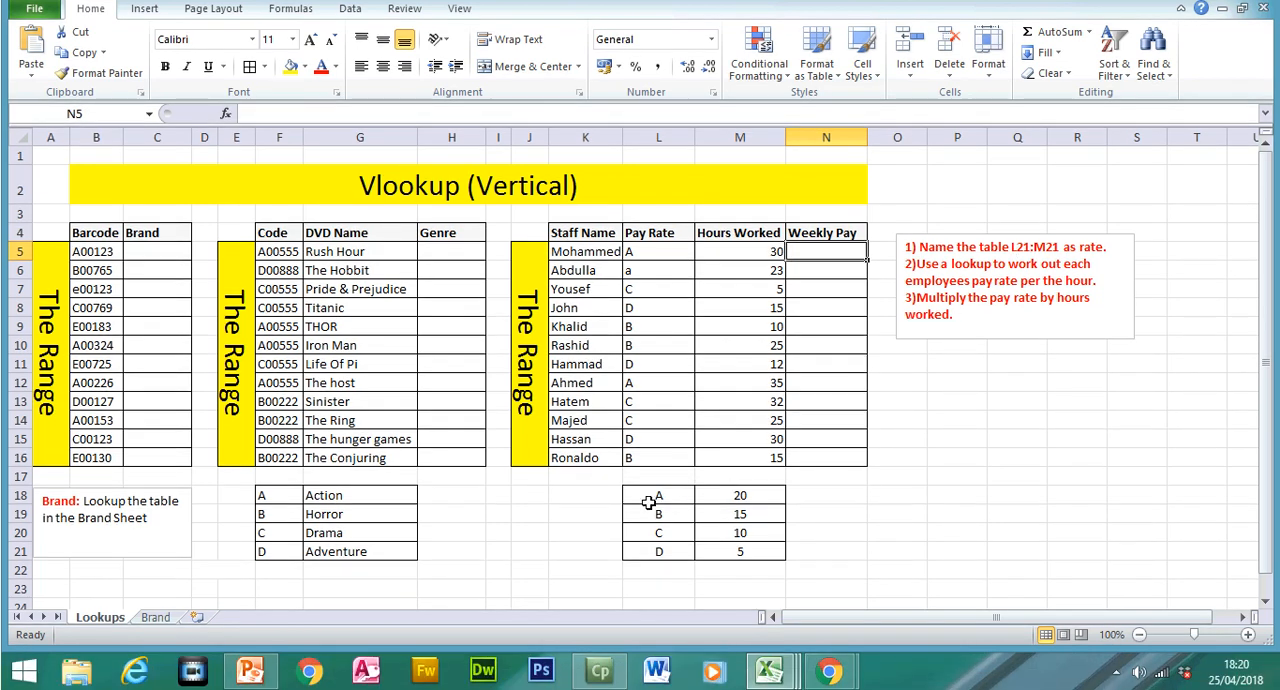
Step: Define the name Rate for the pay rate table L18:M21 with Workbook scope
{"action": "left_click", "coordinate": [658, 525]}
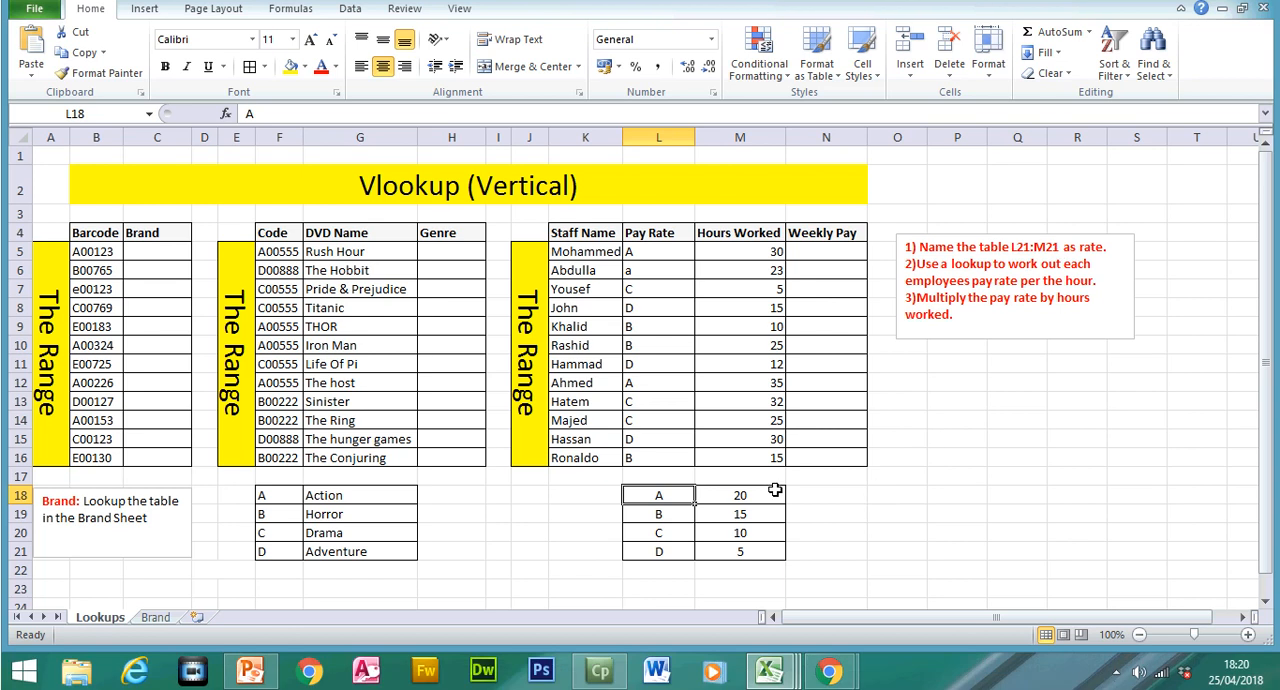
{"action": "left_click_drag", "start_coordinate": [663, 526], "coordinate": [740, 548]}
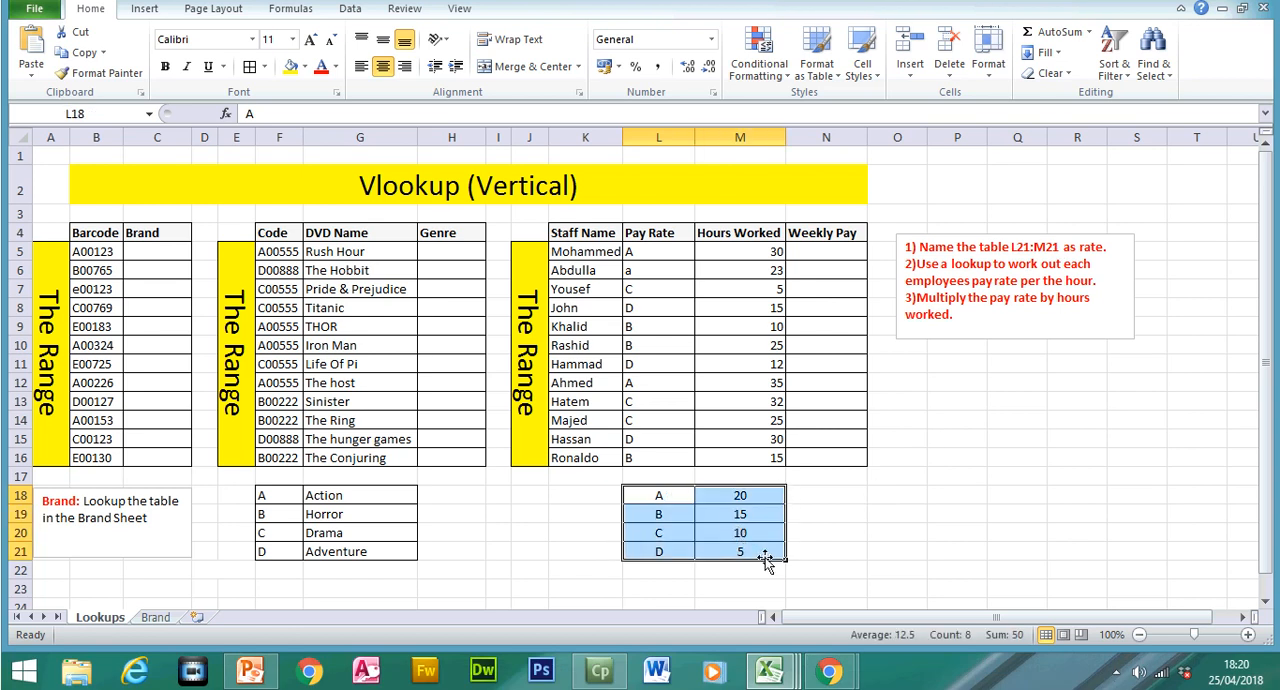
{"action": "right_click", "coordinate": [769, 557]}
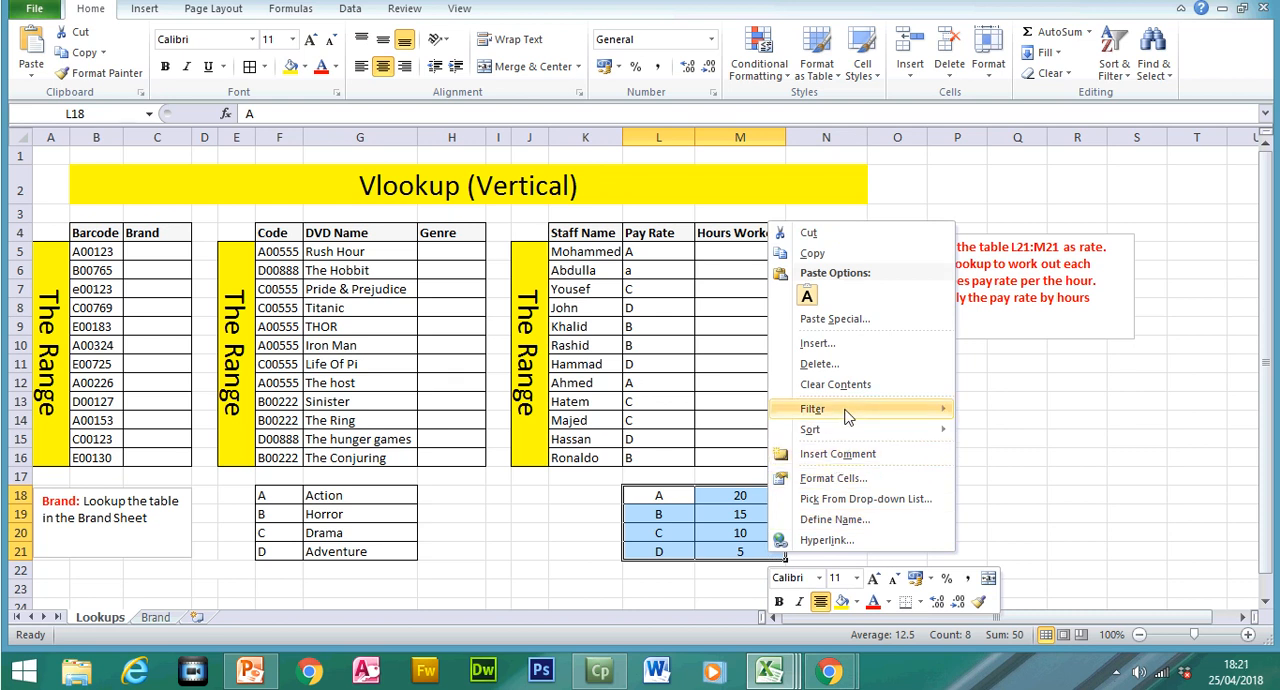
{"action": "left_click", "coordinate": [836, 520]}
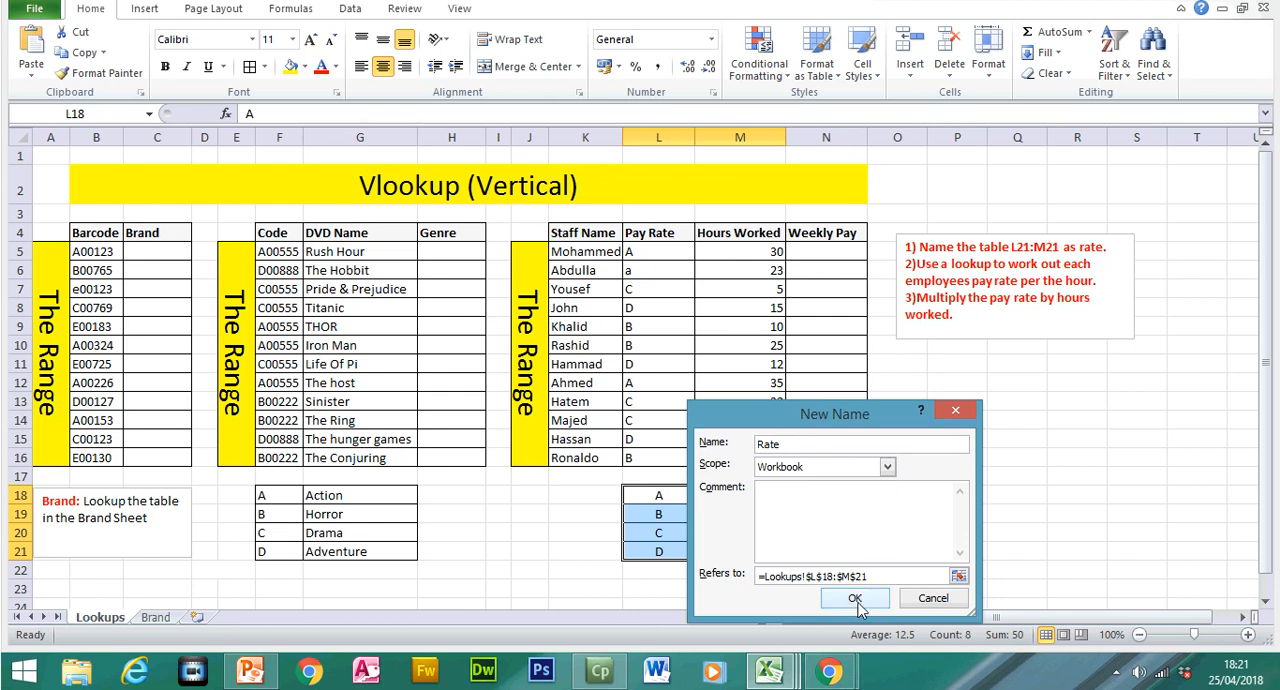
{"action": "left_click", "coordinate": [855, 598]}
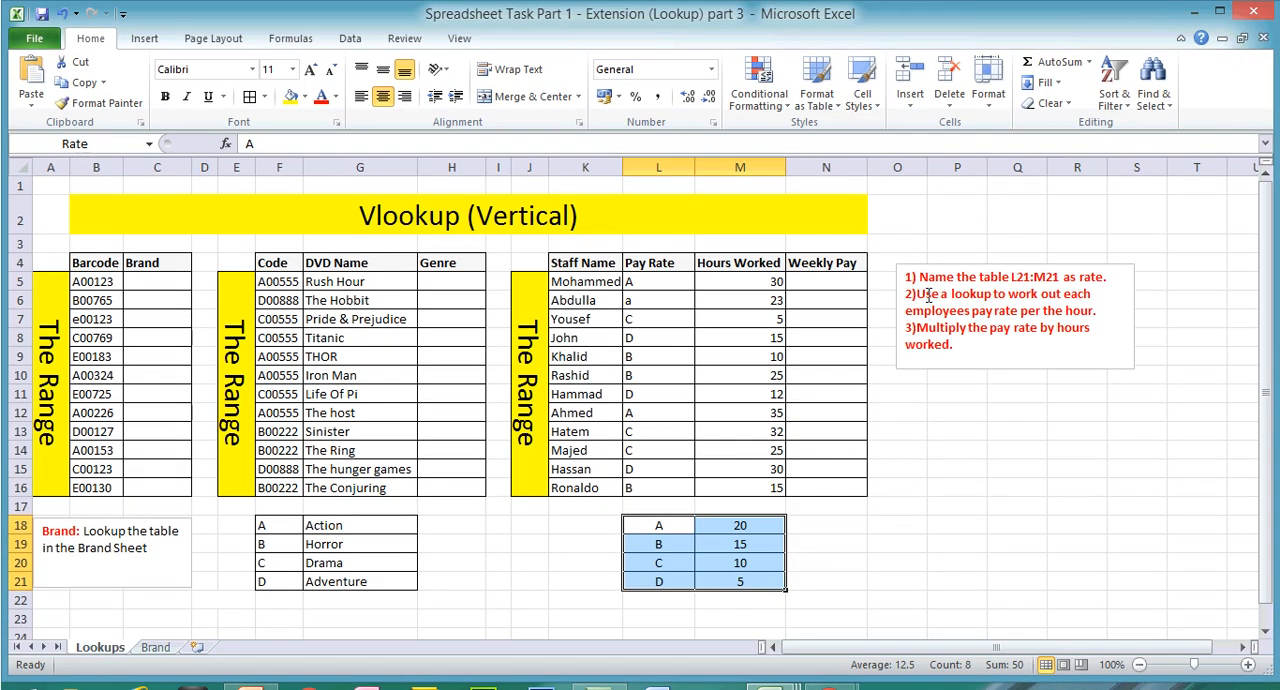
Step: Read the pay rate instructions and start a VLOOKUP formula in N5 with the pay rate code in L5 as the lookup value
{"action": "mouse_move", "coordinate": [906, 264]}
{"action": "left_mouse_down"}
{"action": "mouse_move", "coordinate": [988, 262]}
{"action": "mouse_move", "coordinate": [1085, 295]}
{"action": "mouse_move", "coordinate": [1018, 311]}
{"action": "mouse_move", "coordinate": [1097, 311]}
{"action": "left_mouse_up"}
{"action": "left_click_drag", "start_coordinate": [928, 327], "coordinate": [1030, 344]}
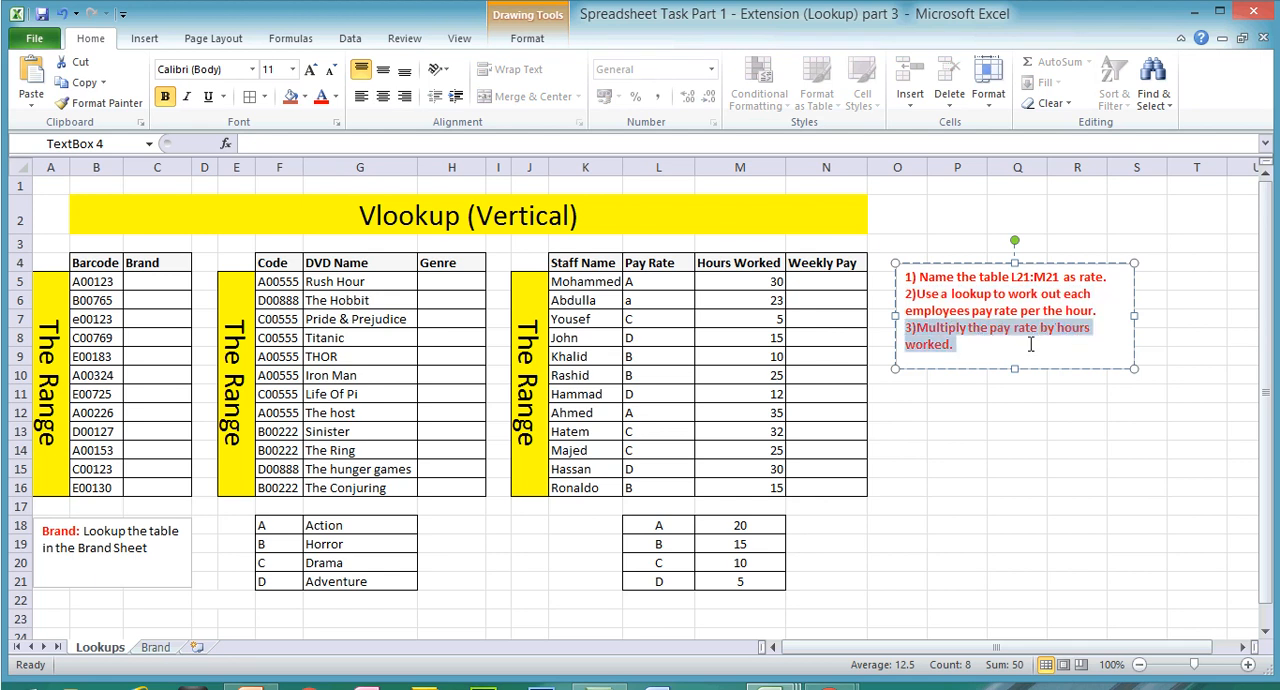
{"action": "left_click", "coordinate": [829, 283]}
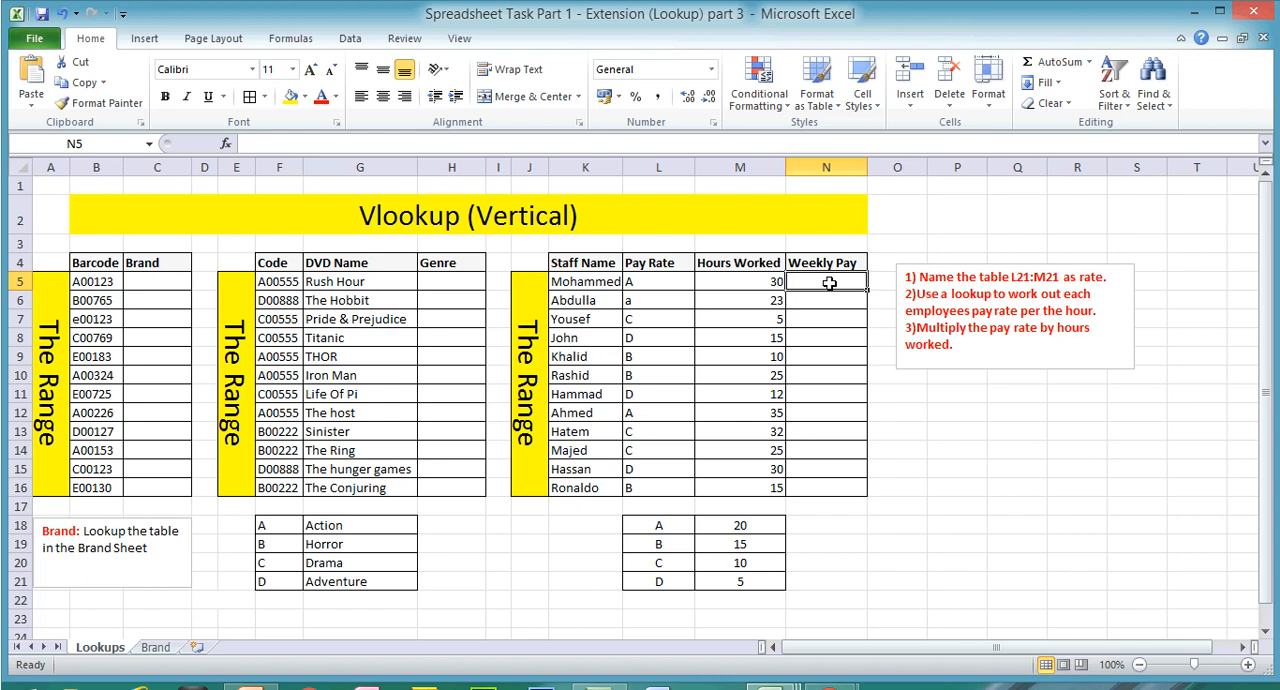
{"action": "type", "text": "="}
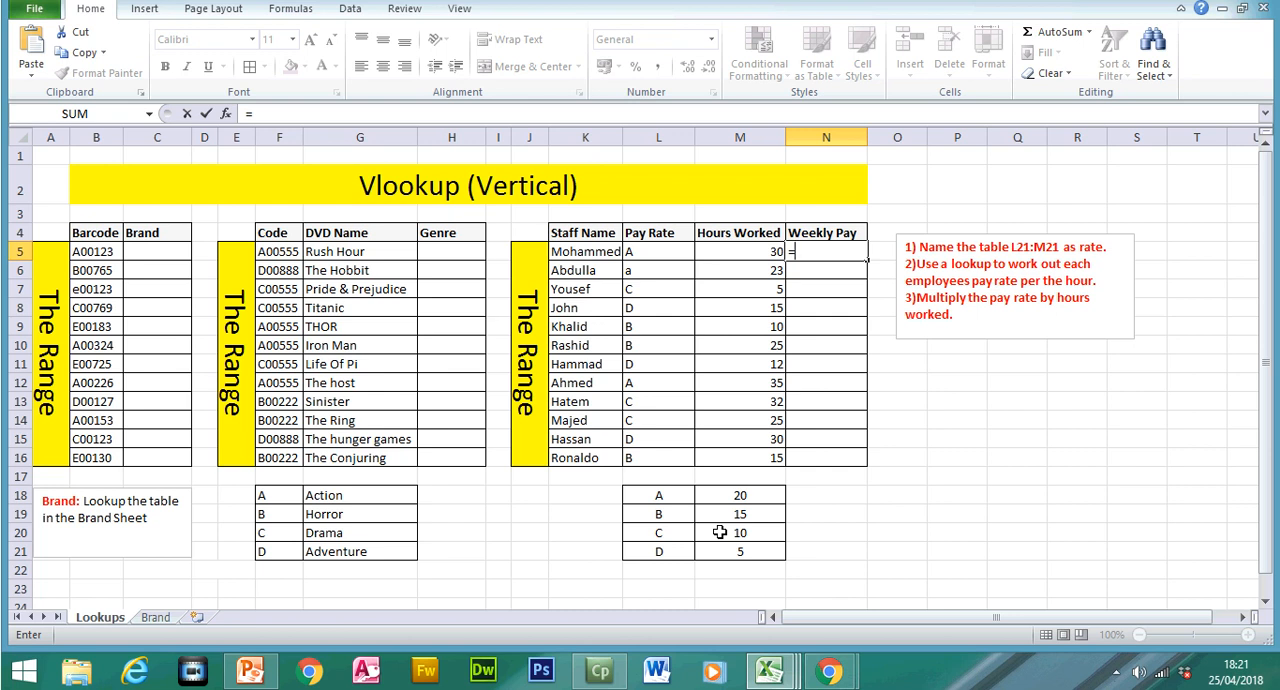
{"action": "type", "text": "vloo"}
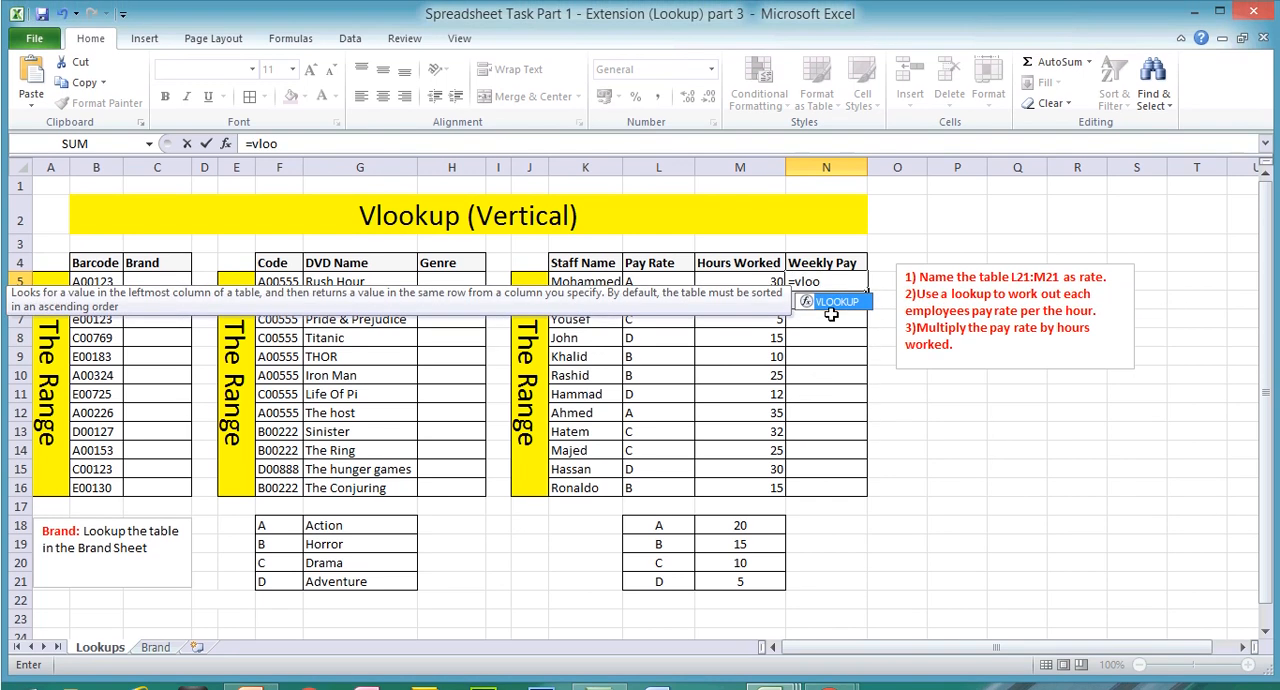
{"action": "double_click", "coordinate": [836, 271]}
{"action": "left_click", "coordinate": [380, 143]}
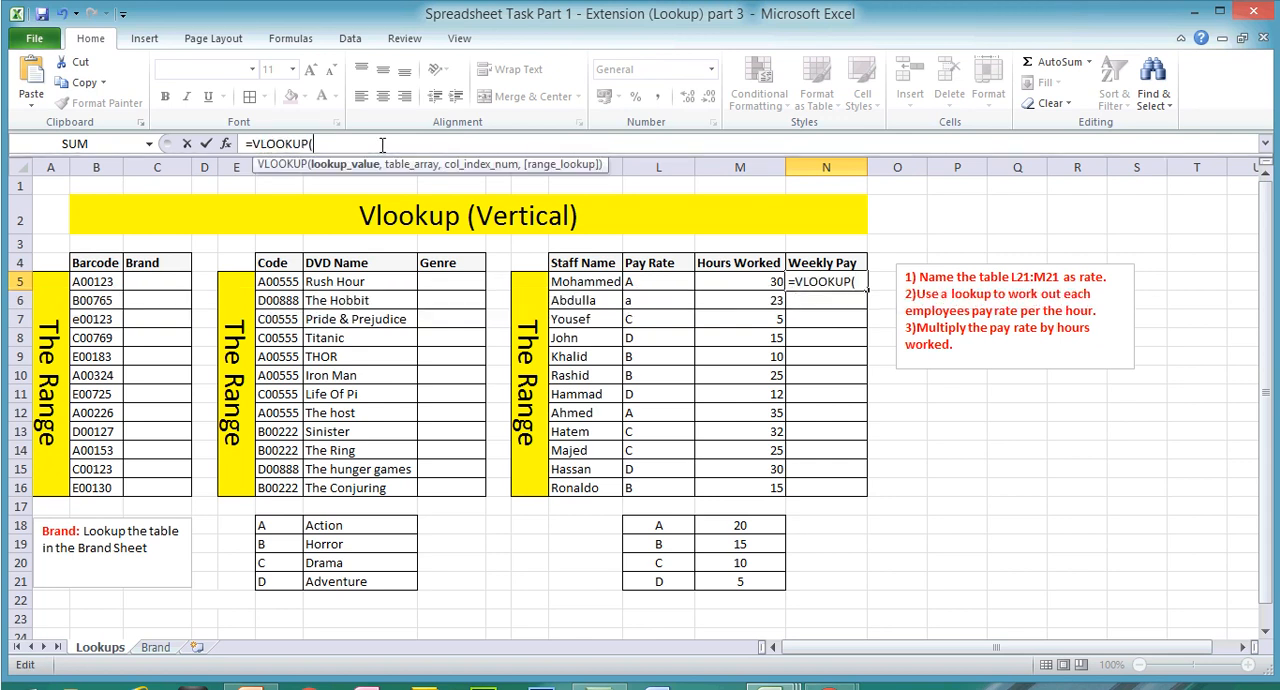
{"action": "left_click", "coordinate": [647, 285]}
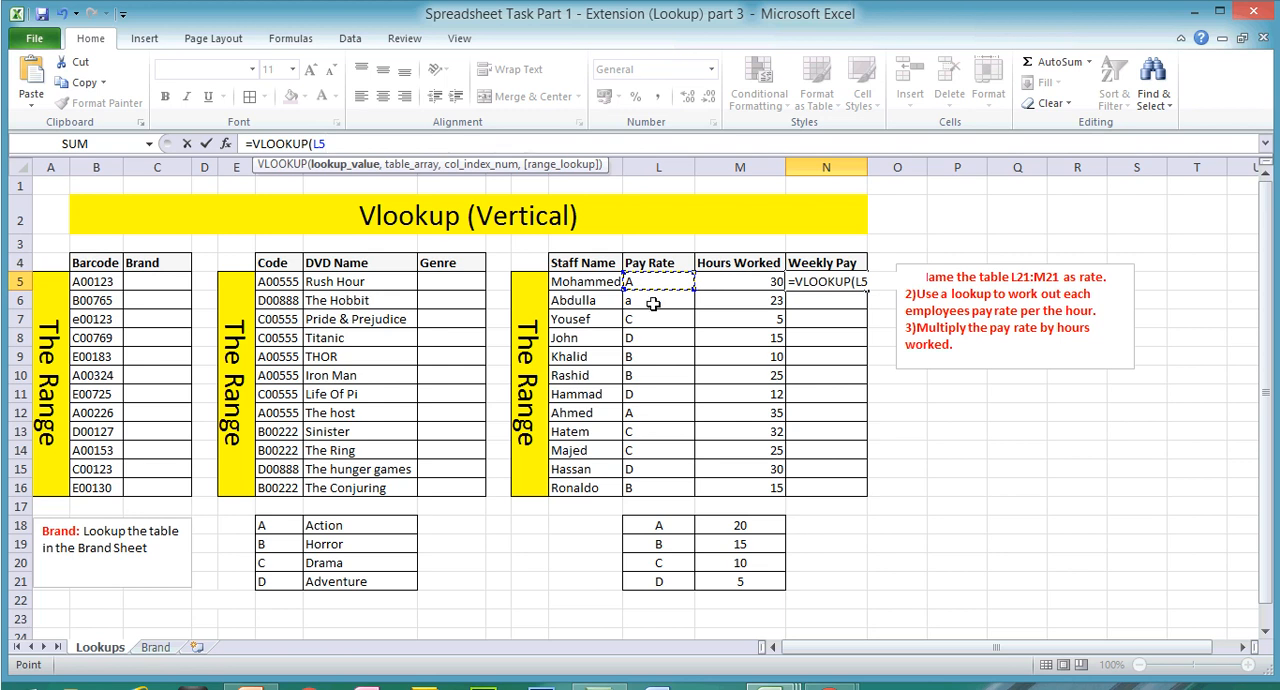
{"action": "type", "text": ","}
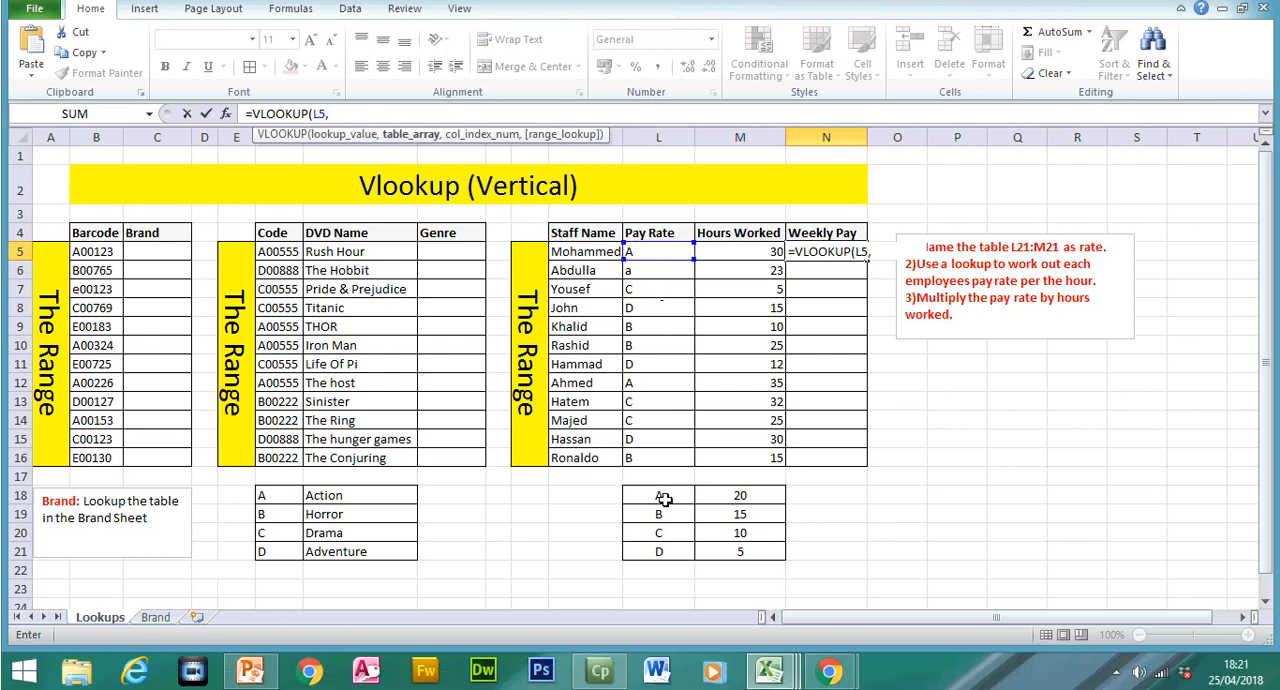
Step: Set the VLOOKUP table array to the named range rate covering L18:M21
{"action": "left_click_drag", "start_coordinate": [655, 492], "coordinate": [717, 543]}
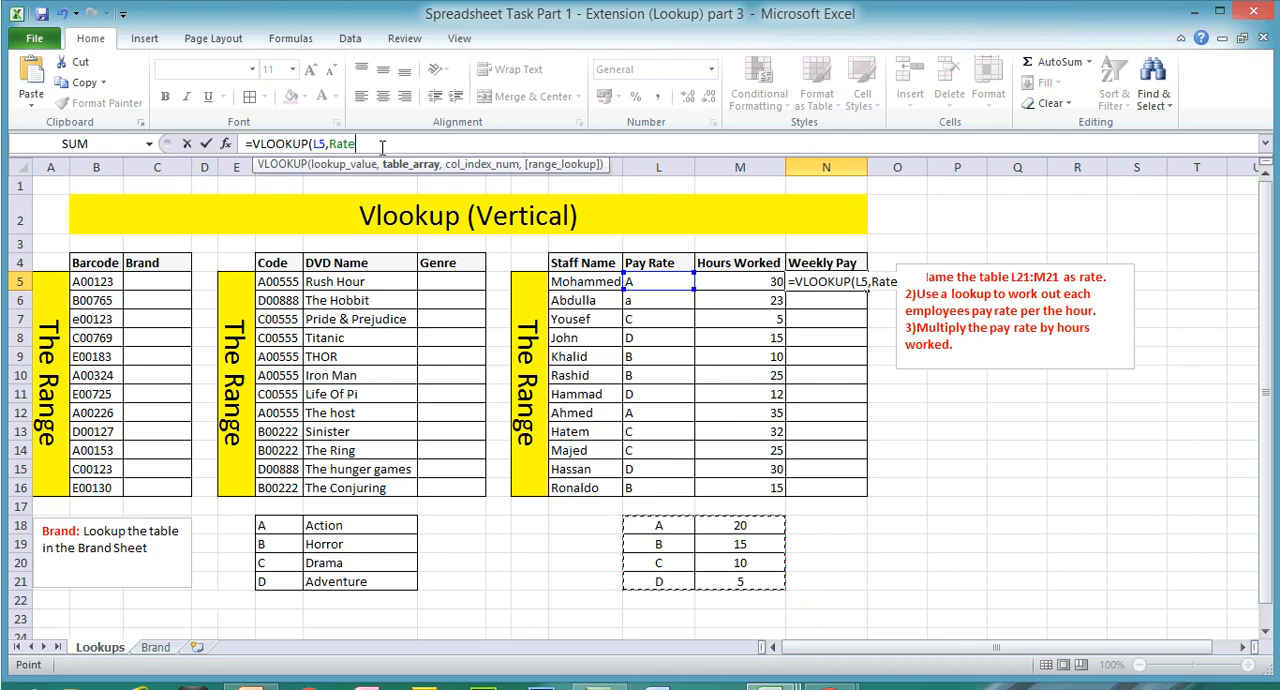
{"action": "key", "text": "BackSpace"}
{"action": "key", "text": "BackSpace"}
{"action": "key", "text": "BackSpace"}
{"action": "key", "text": "BackSpace"}
{"action": "type", "text": "rate"}
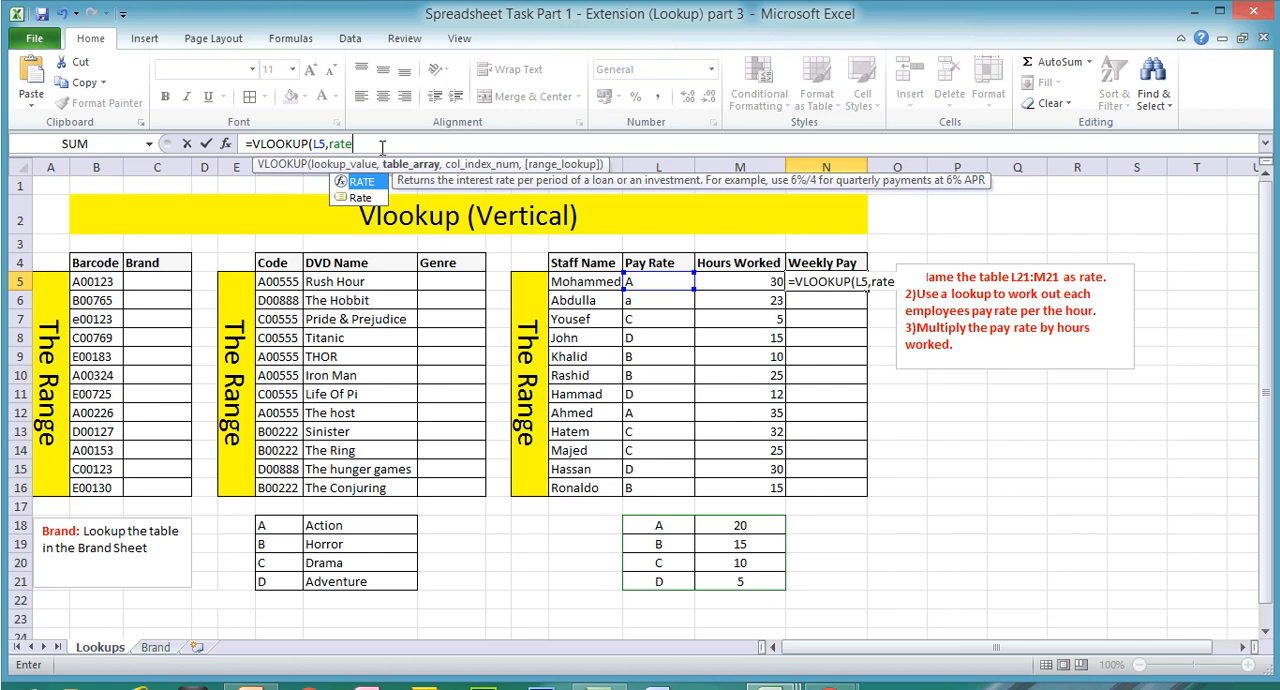
{"action": "type", "text": ","}
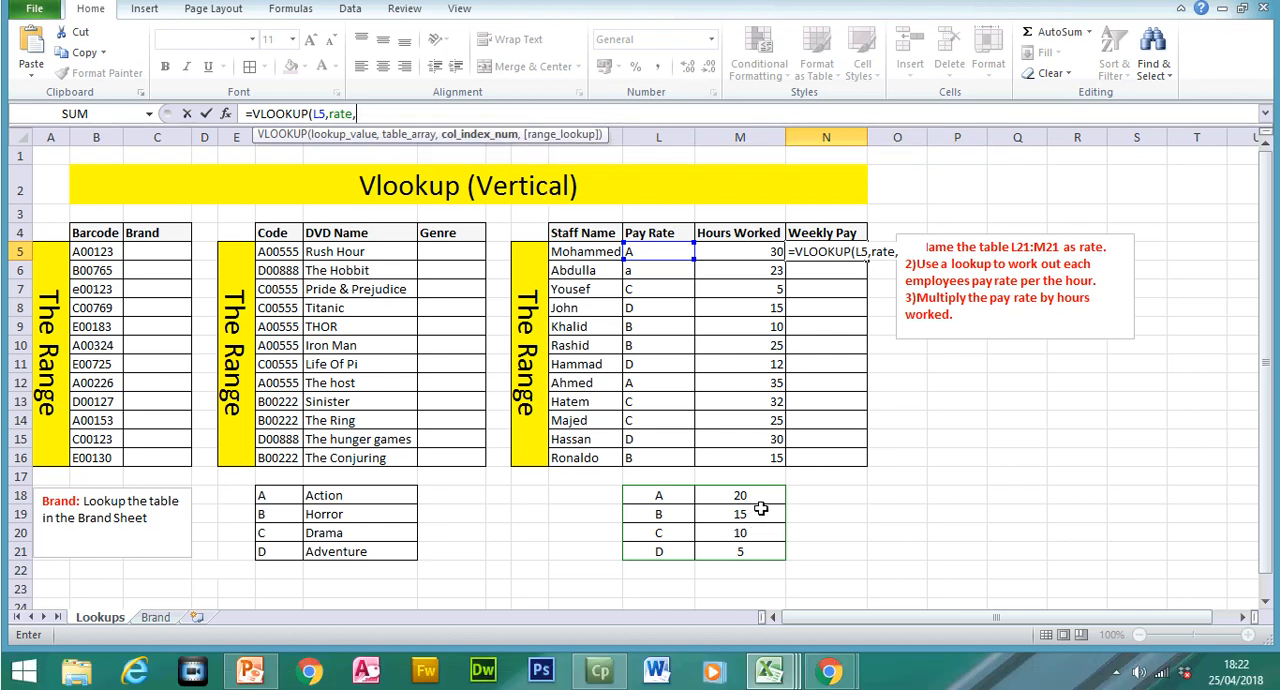
Step: Complete the VLOOKUP formula in N5 with column index 2 and the exact match option FALSE
{"action": "type", "text": "2,"}
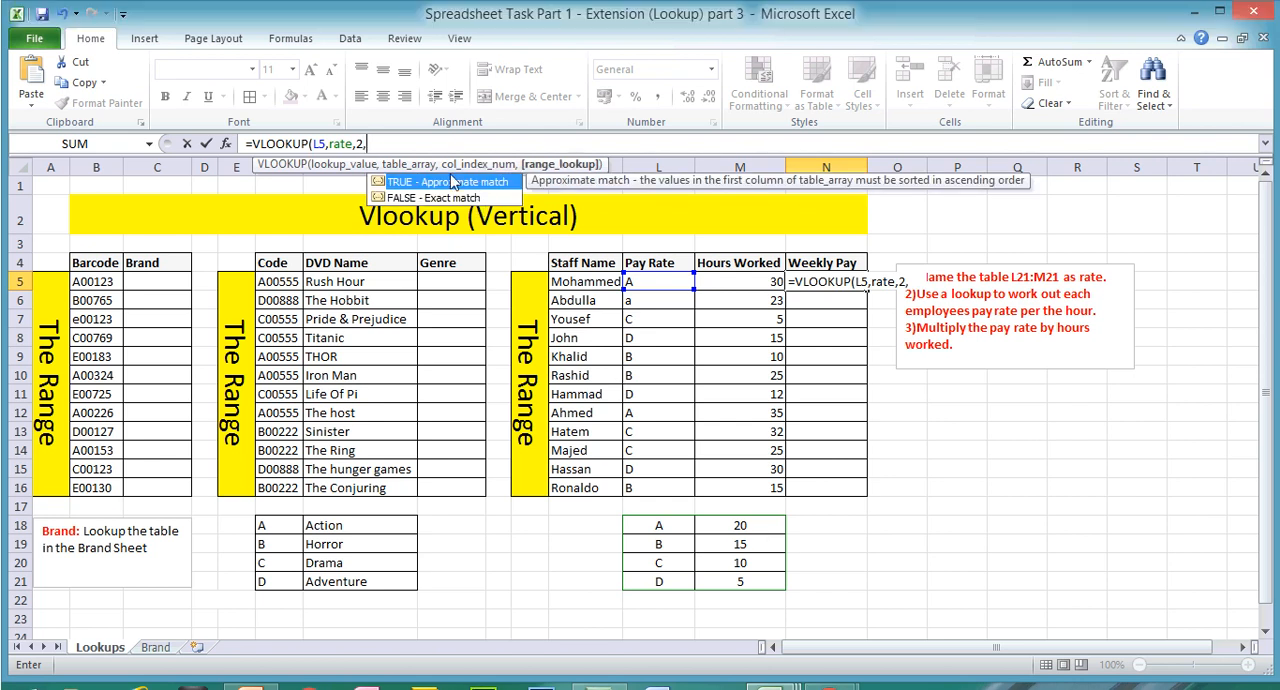
{"action": "double_click", "coordinate": [449, 165]}
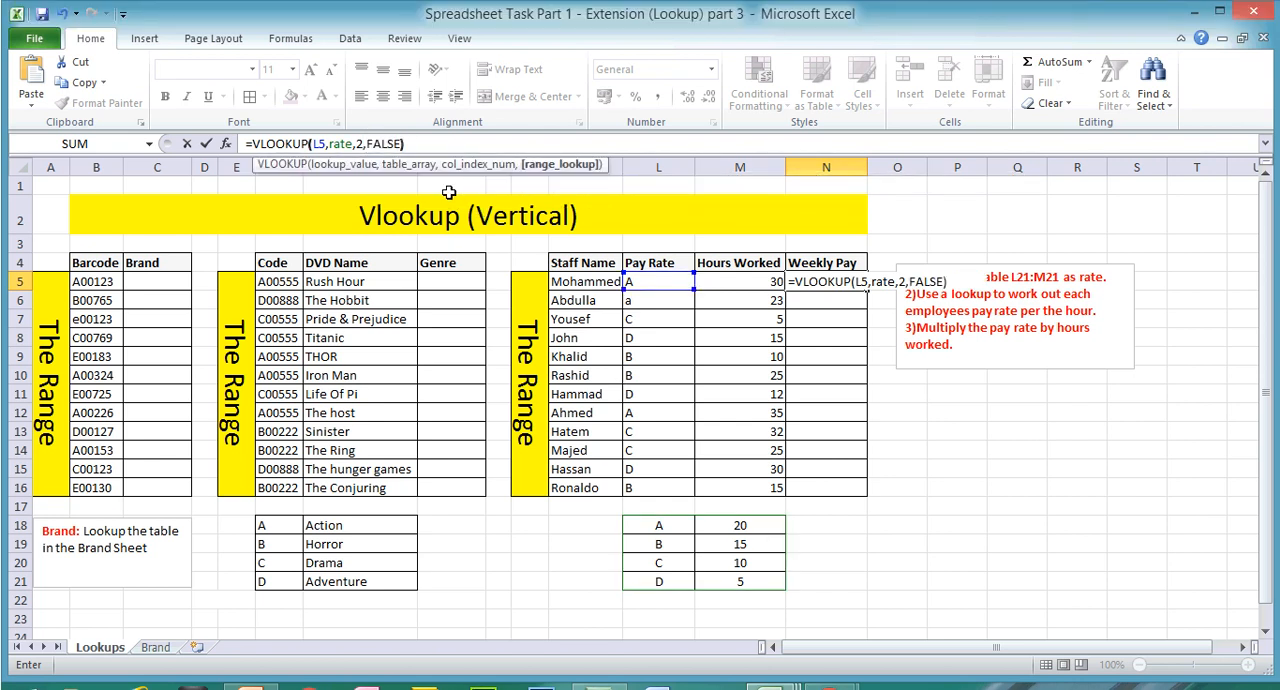
{"action": "type", "text": ")"}
{"action": "key", "text": "Return"}
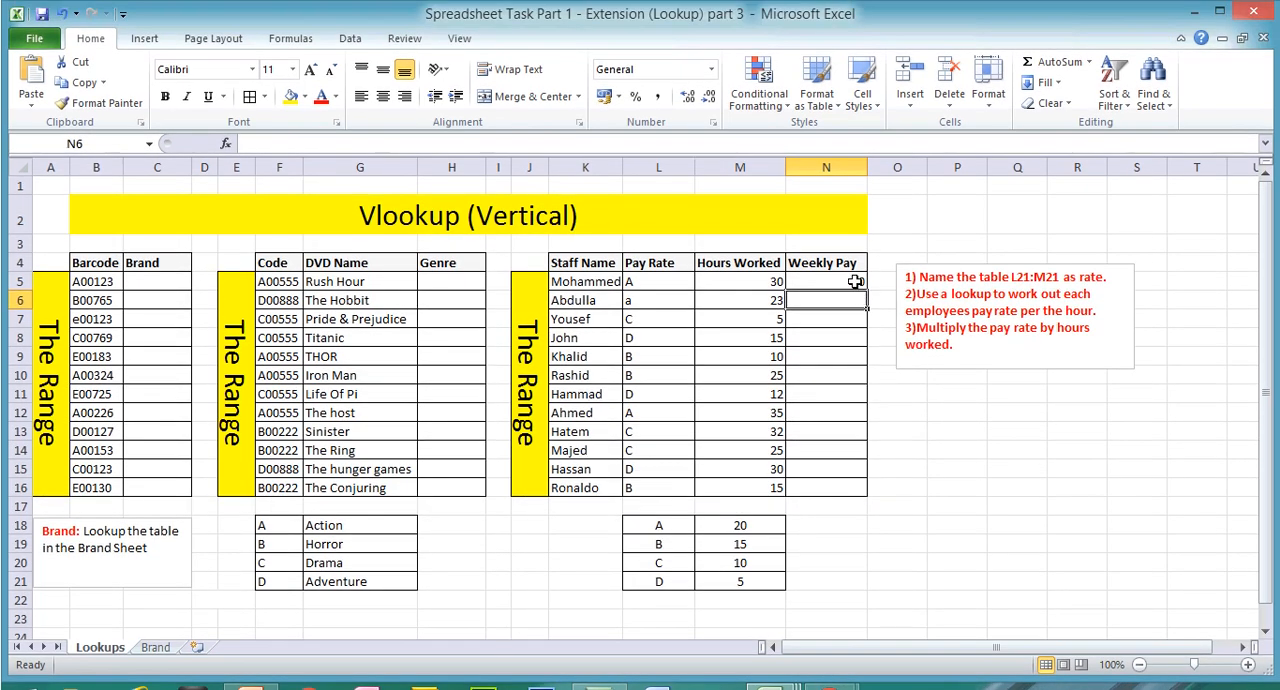
Step: Try filling the lookup formula from N5 down to N7, and clear the copies in N6 and N7
{"action": "left_click", "coordinate": [855, 251]}
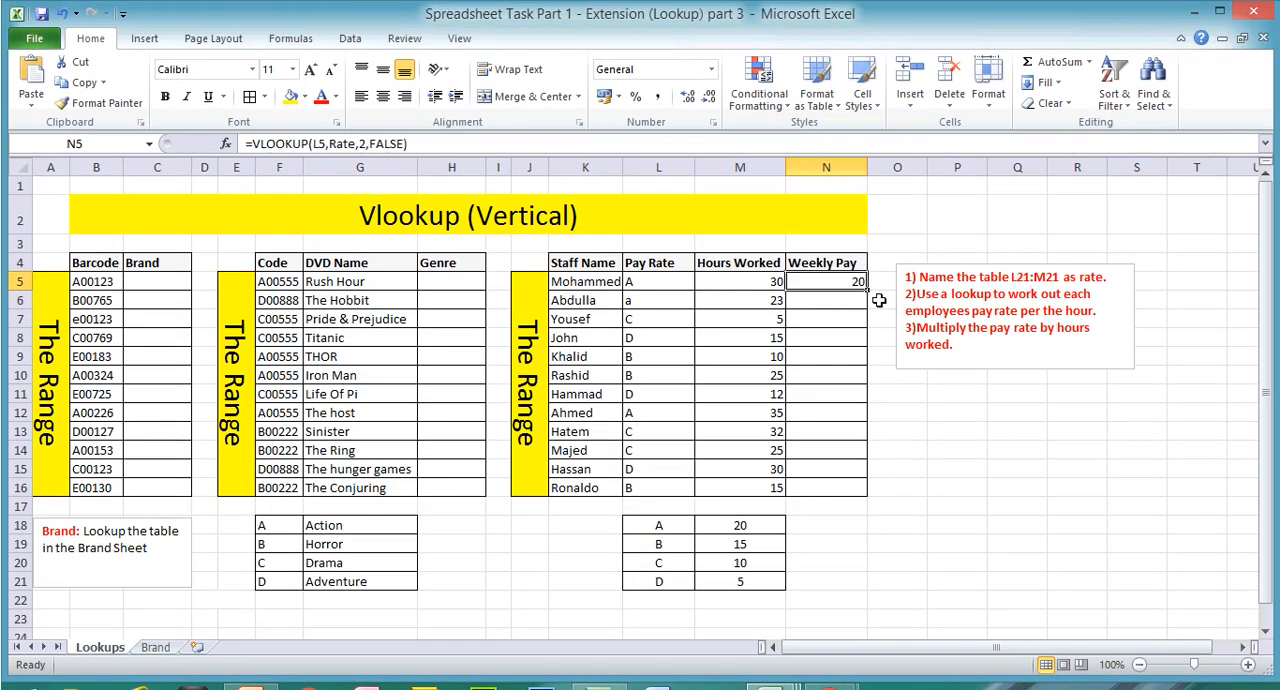
{"action": "left_click_drag", "start_coordinate": [866, 290], "coordinate": [870, 330]}
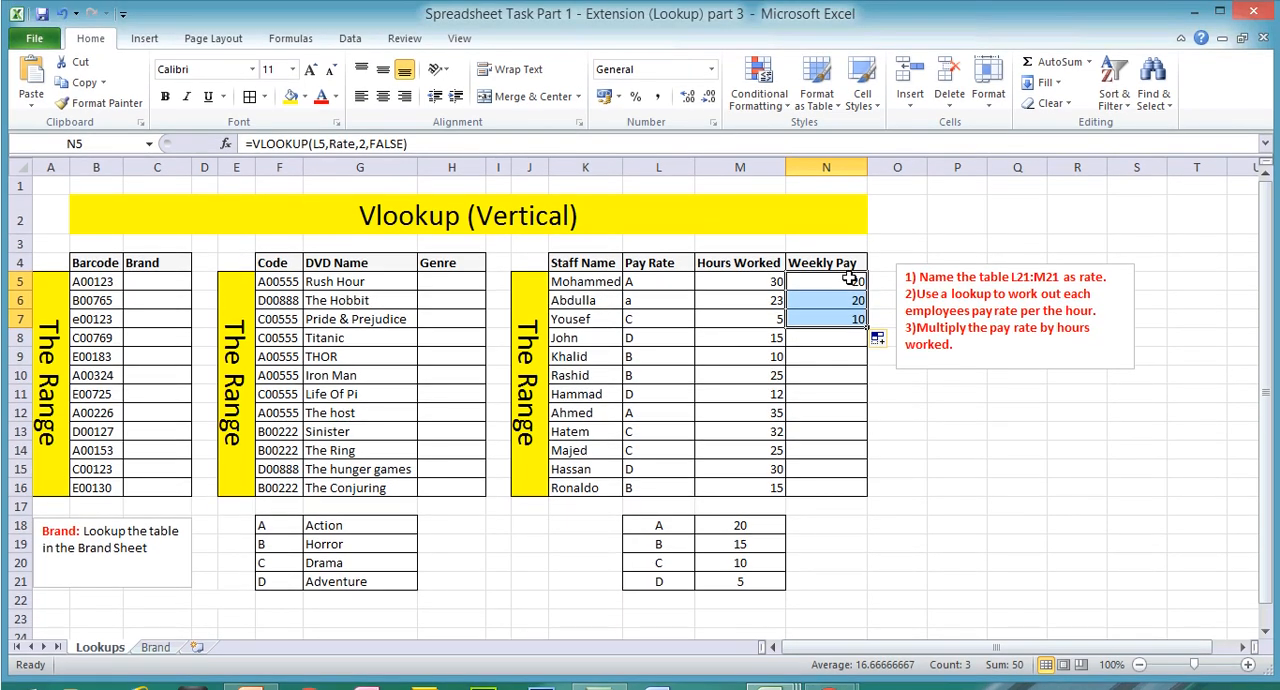
{"action": "left_click", "coordinate": [825, 250]}
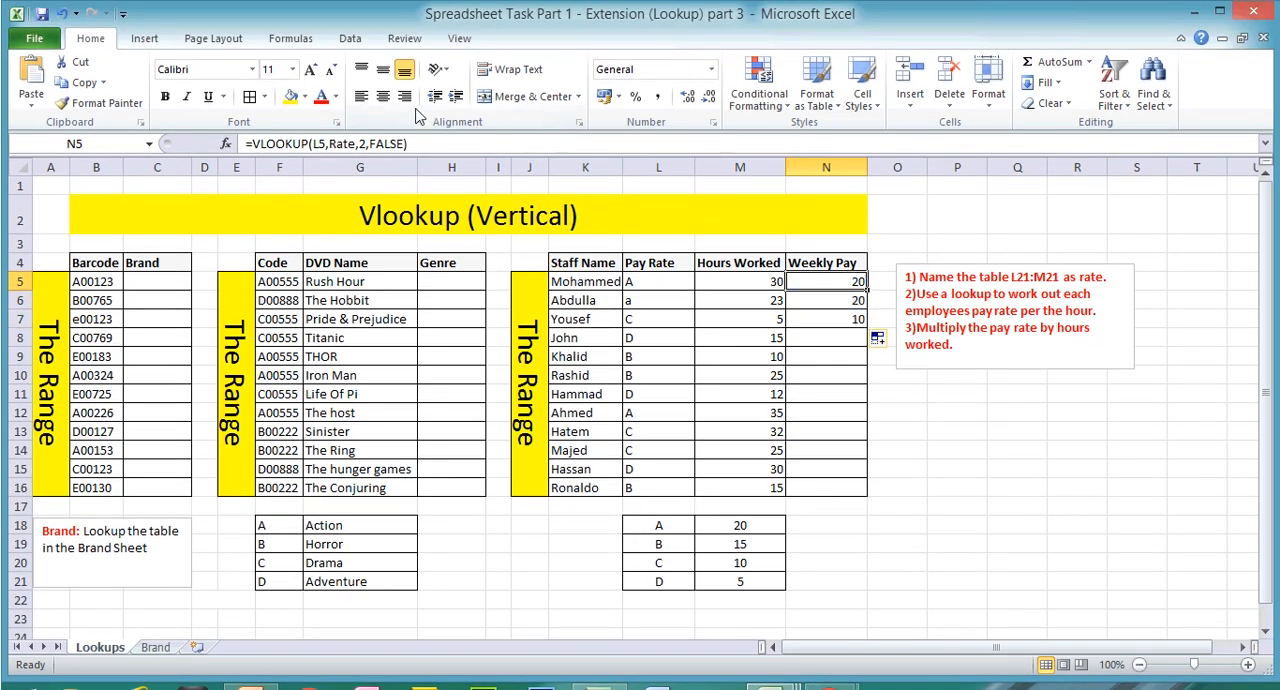
{"action": "left_click", "coordinate": [832, 317]}
{"action": "key", "text": "Delete"}
{"action": "key", "text": "Up"}
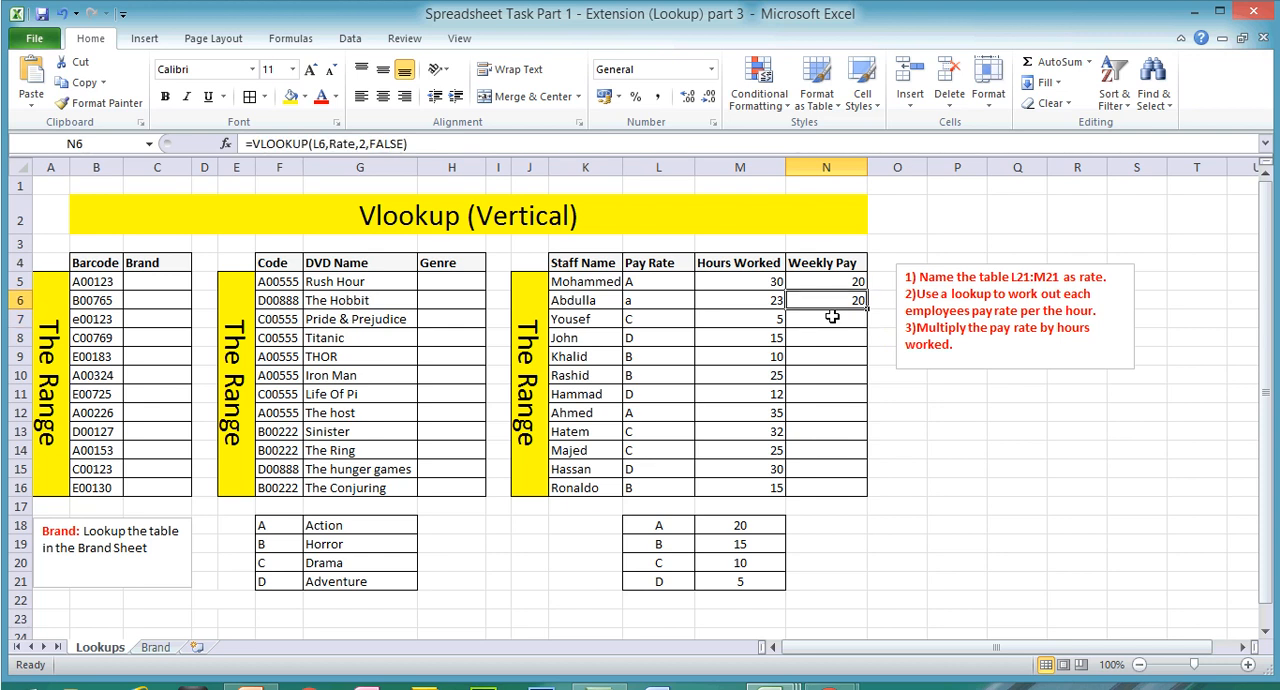
{"action": "key", "text": "Delete"}
Step: Extend the formula in N5 to multiply the looked-up pay rate by the hours worked in M5
{"action": "left_click", "coordinate": [832, 283]}
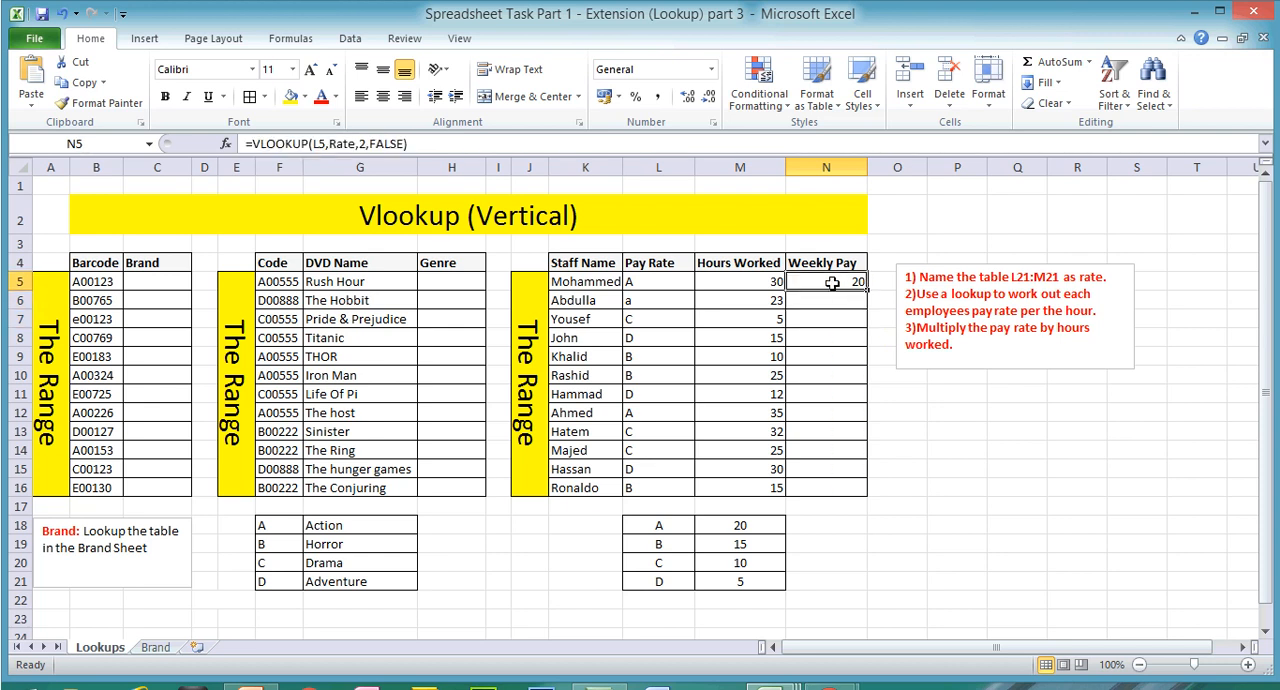
{"action": "left_click", "coordinate": [460, 148]}
{"action": "type", "text": "*"}
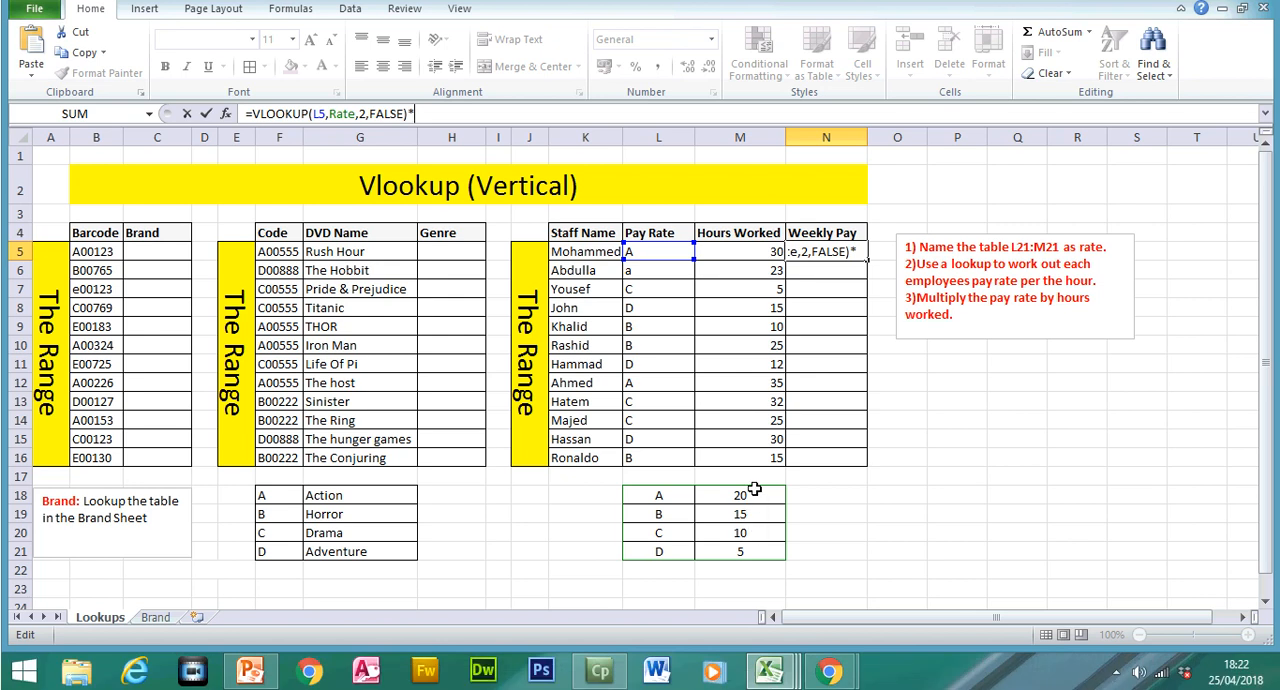
{"action": "left_click", "coordinate": [742, 254]}
{"action": "key", "text": "Return"}
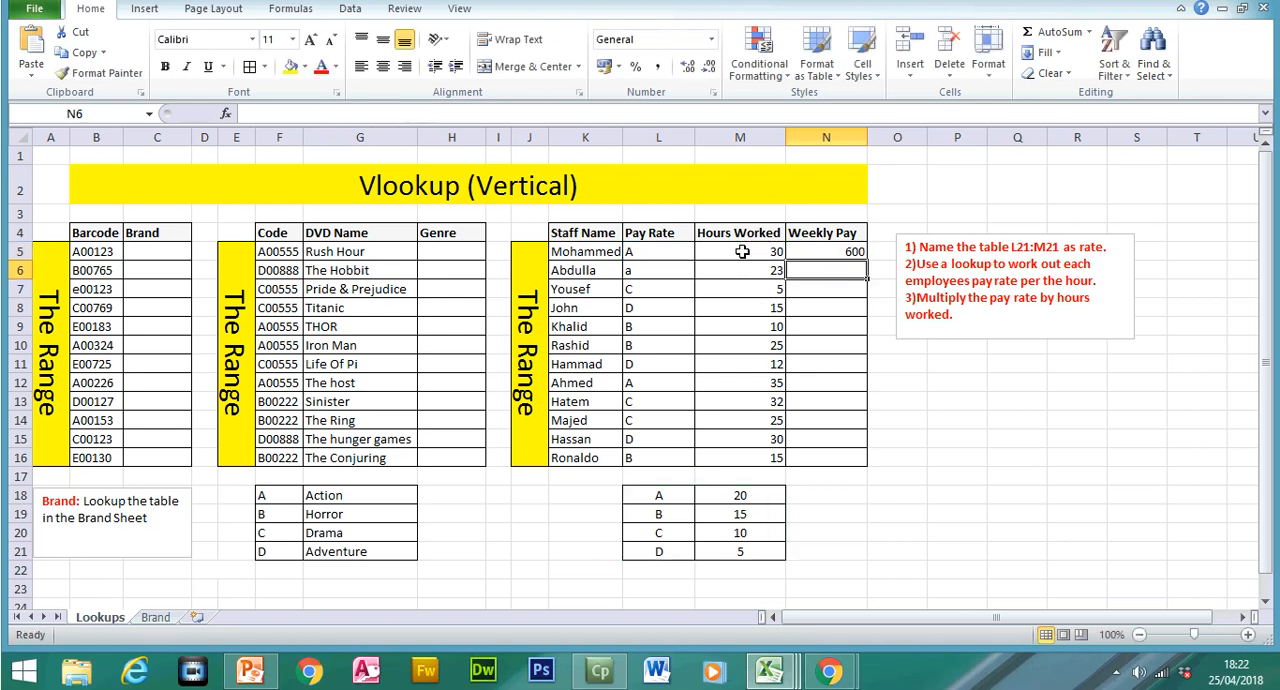
Step: Format the weekly pay in N5 as Currency and fill its formula down to N16
{"action": "left_click", "coordinate": [837, 251]}
{"action": "left_click", "coordinate": [604, 96]}
{"action": "left_click", "coordinate": [711, 69]}
{"action": "left_click", "coordinate": [690, 183]}
{"action": "left_click_drag", "start_coordinate": [866, 289], "coordinate": [871, 500]}
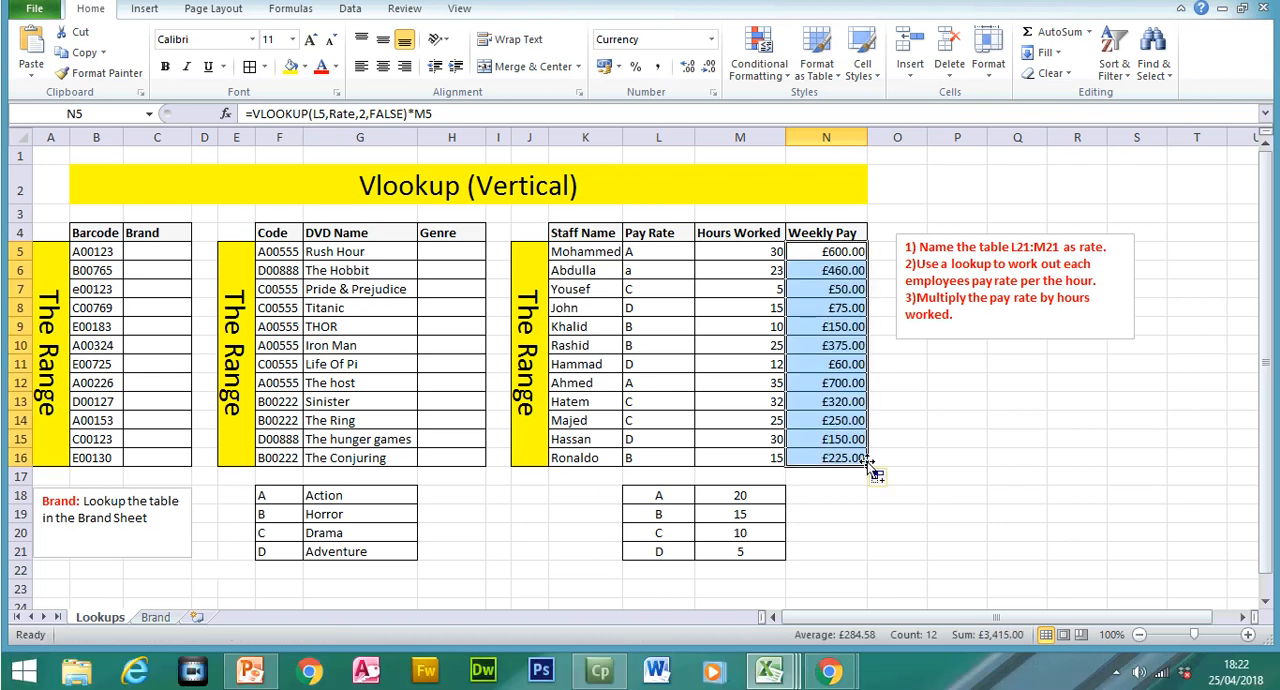
Step: Switch to the Chapter 20 Overview presentation in PowerPoint and go back through the Vlookup slides to slide 30
{"action": "left_click", "coordinate": [617, 679]}
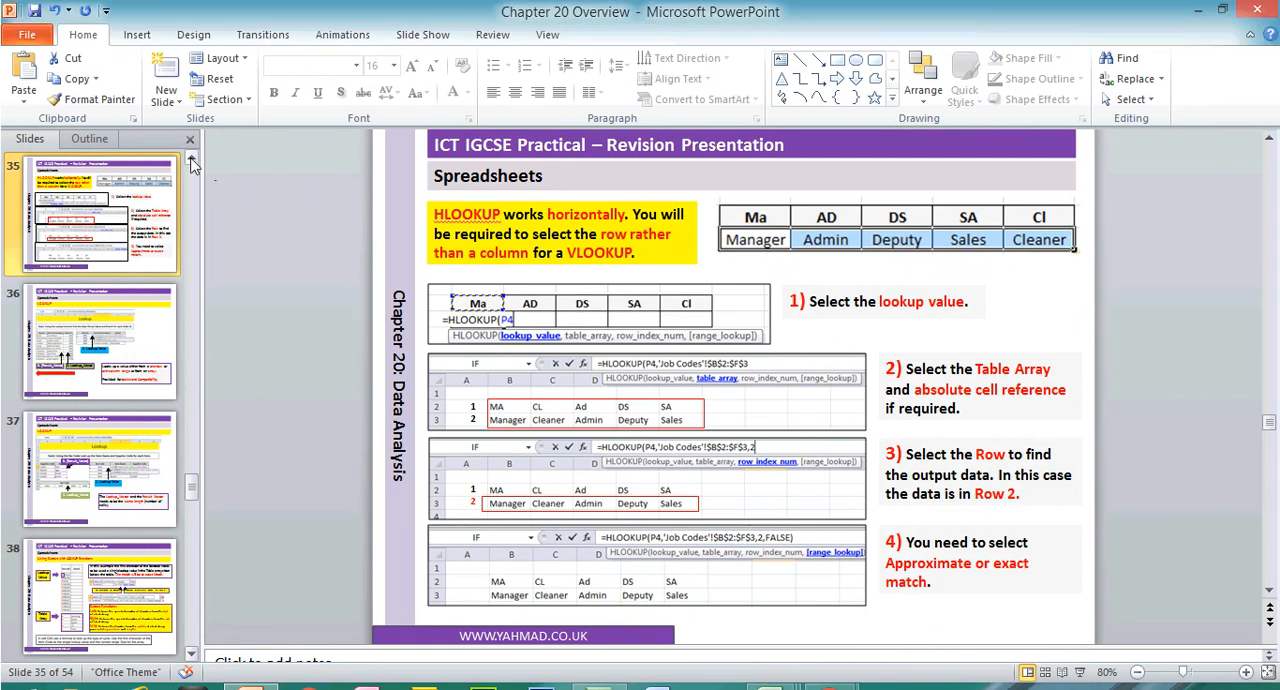
{"action": "left_click", "coordinate": [191, 160]}
{"action": "left_click", "coordinate": [118, 248]}
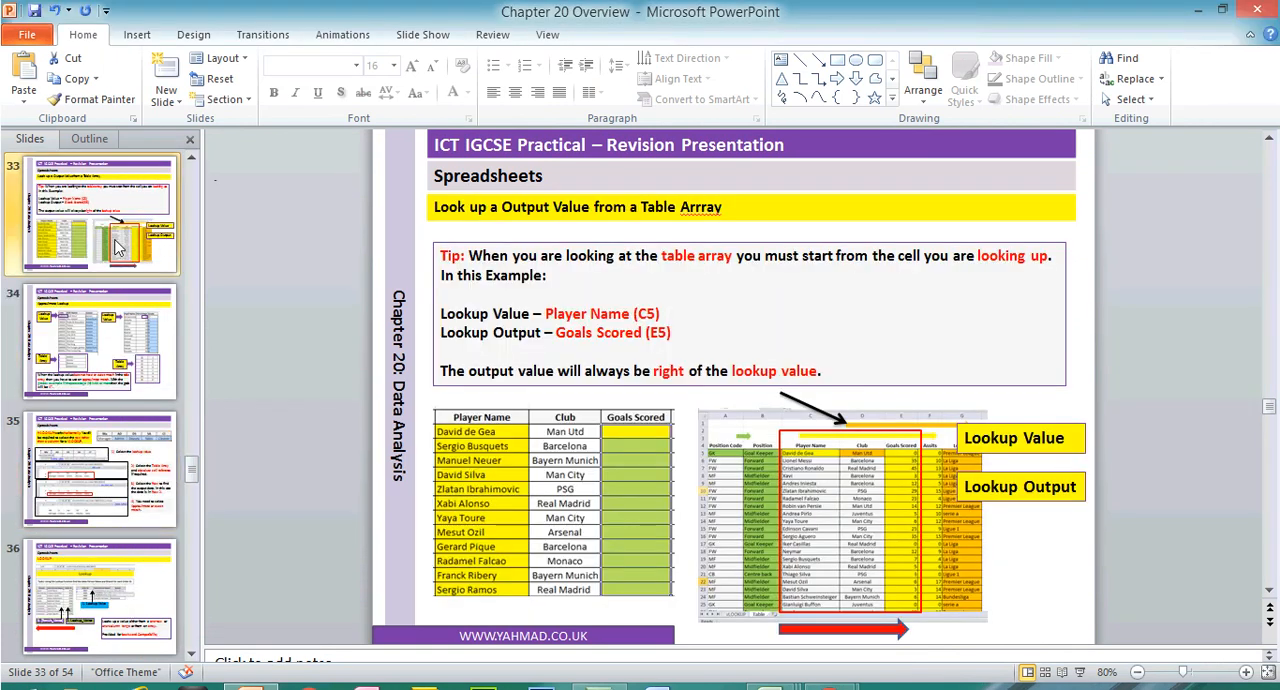
{"action": "scroll", "coordinate": [233, 362], "scroll_direction": "up", "scroll_amount": 2}
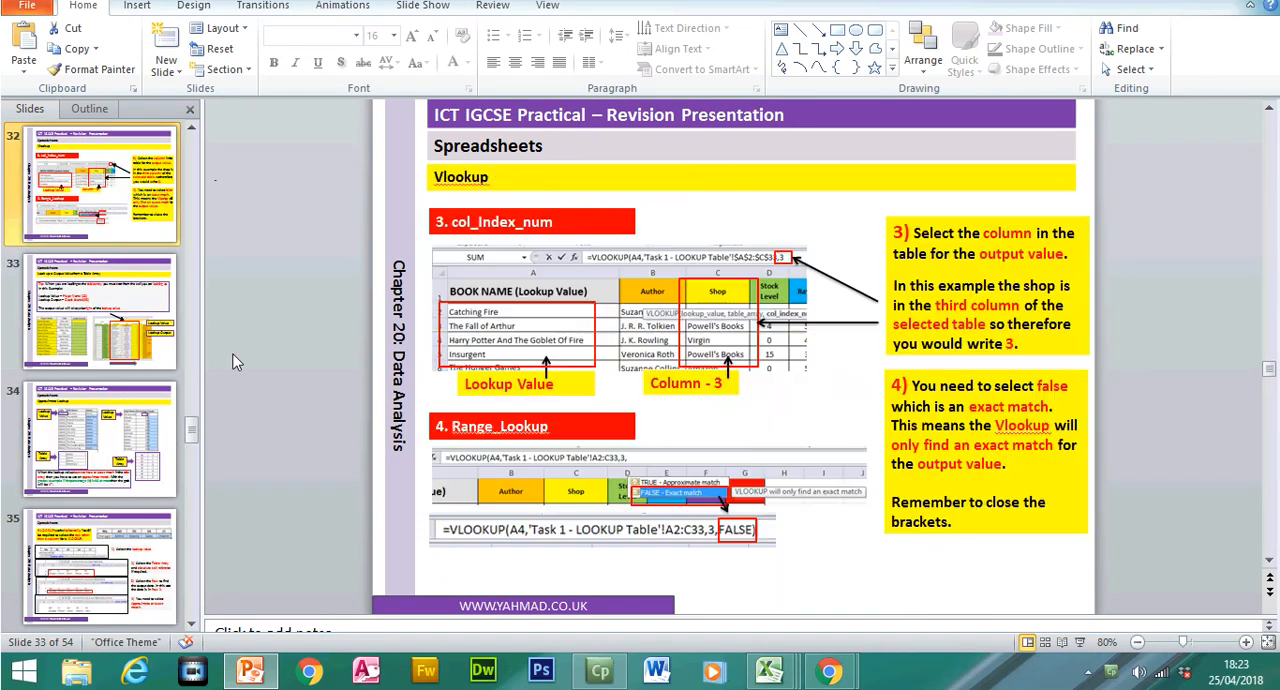
{"action": "scroll", "coordinate": [233, 362], "scroll_direction": "up", "scroll_amount": 1}
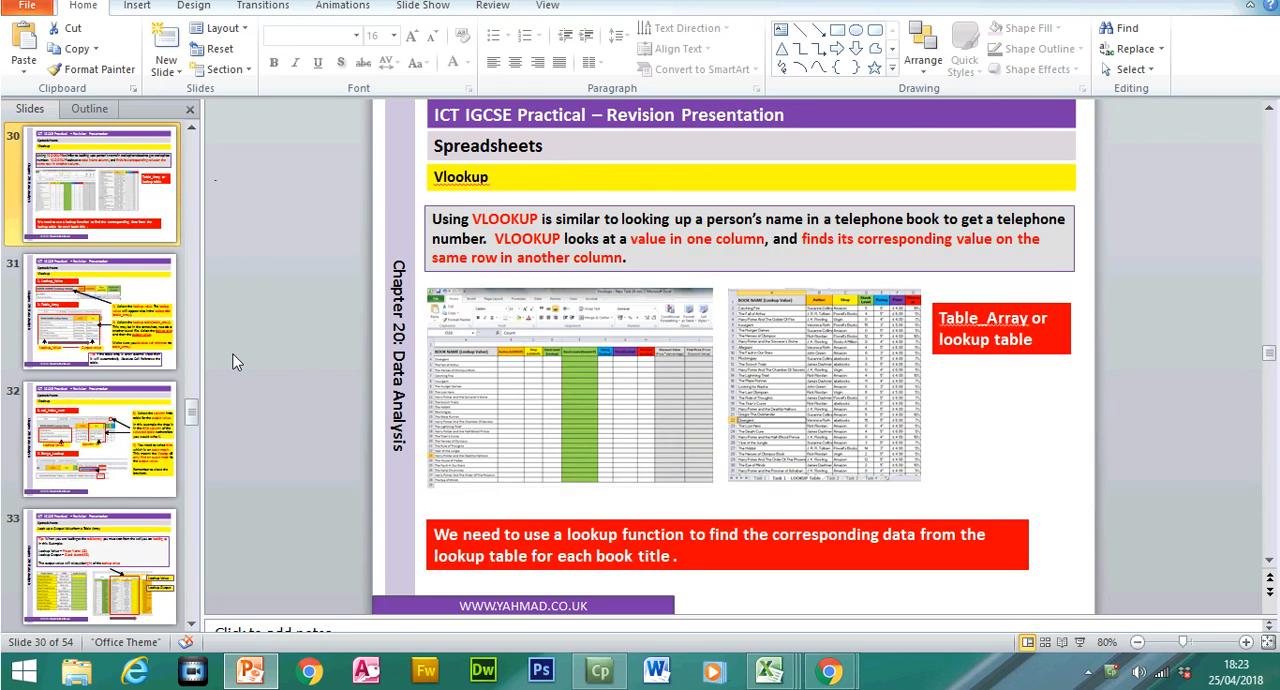
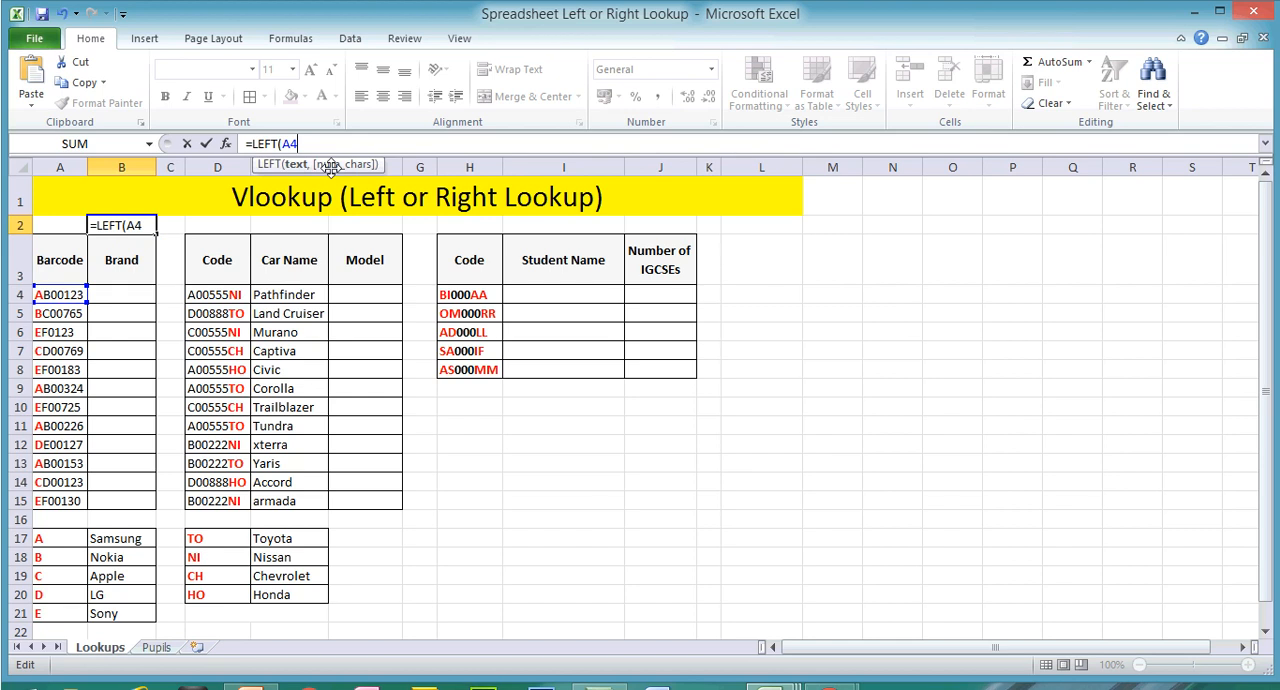
Step: Complete the LEFT formula in B2 so it extracts 1 character from the barcode in A4
{"action": "type", "text": ",1)"}
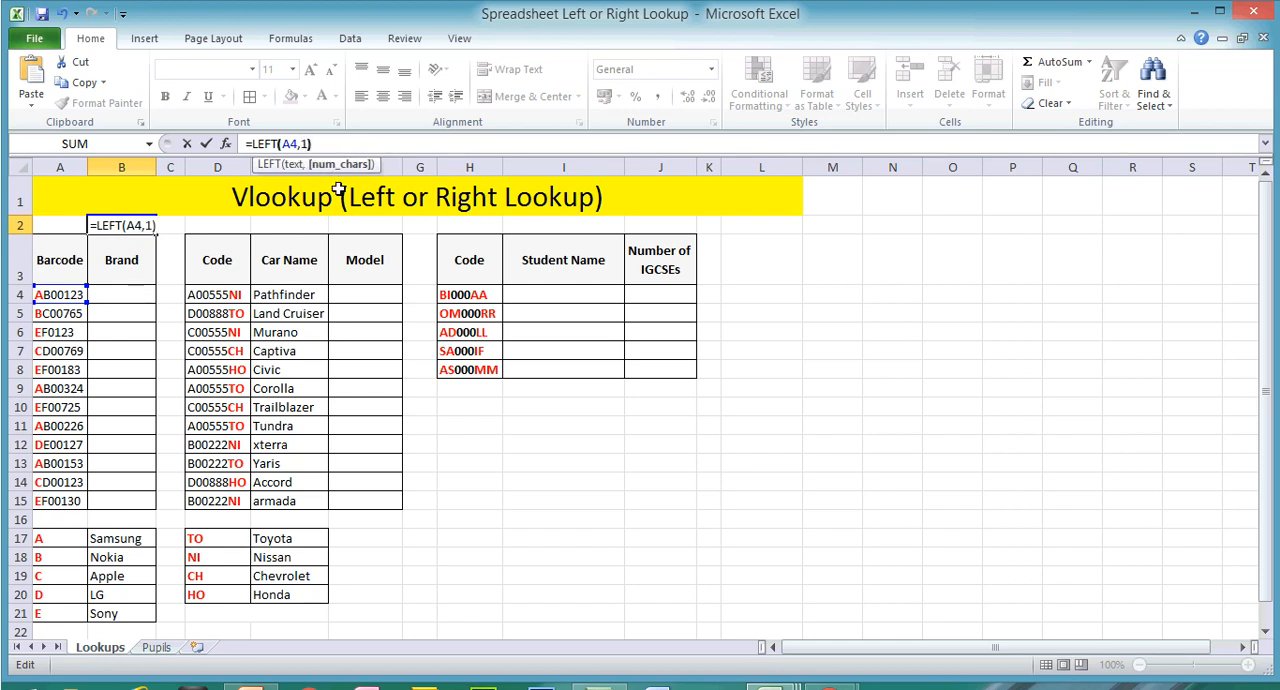
{"action": "key", "text": "Return"}
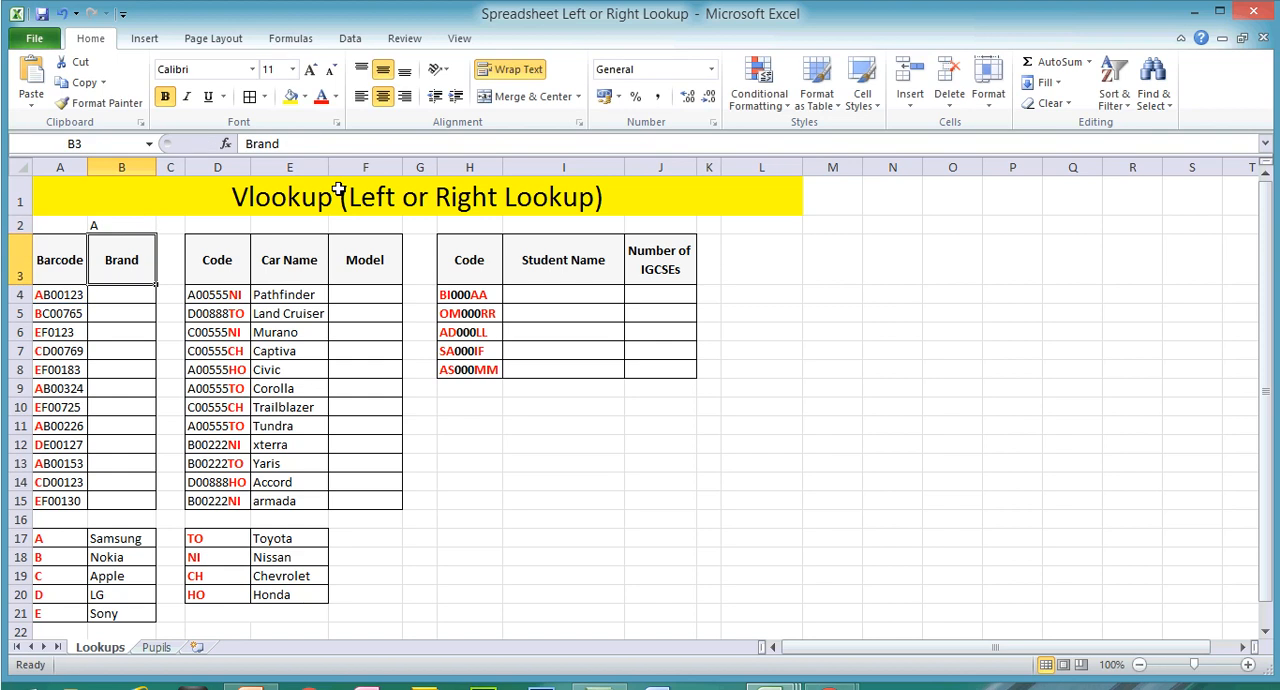
{"action": "left_click", "coordinate": [133, 221]}
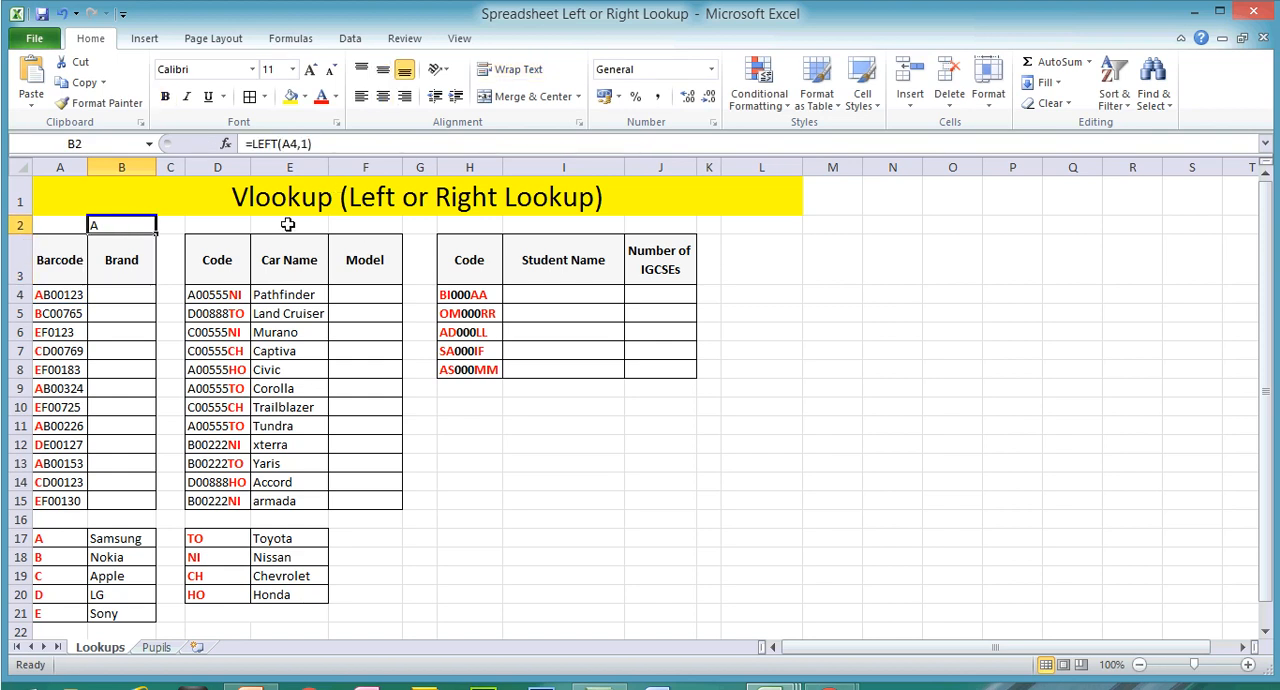
Step: Enter a RIGHT formula in F2 that extracts the last 2 characters of the car code in D4
{"action": "left_click", "coordinate": [359, 228]}
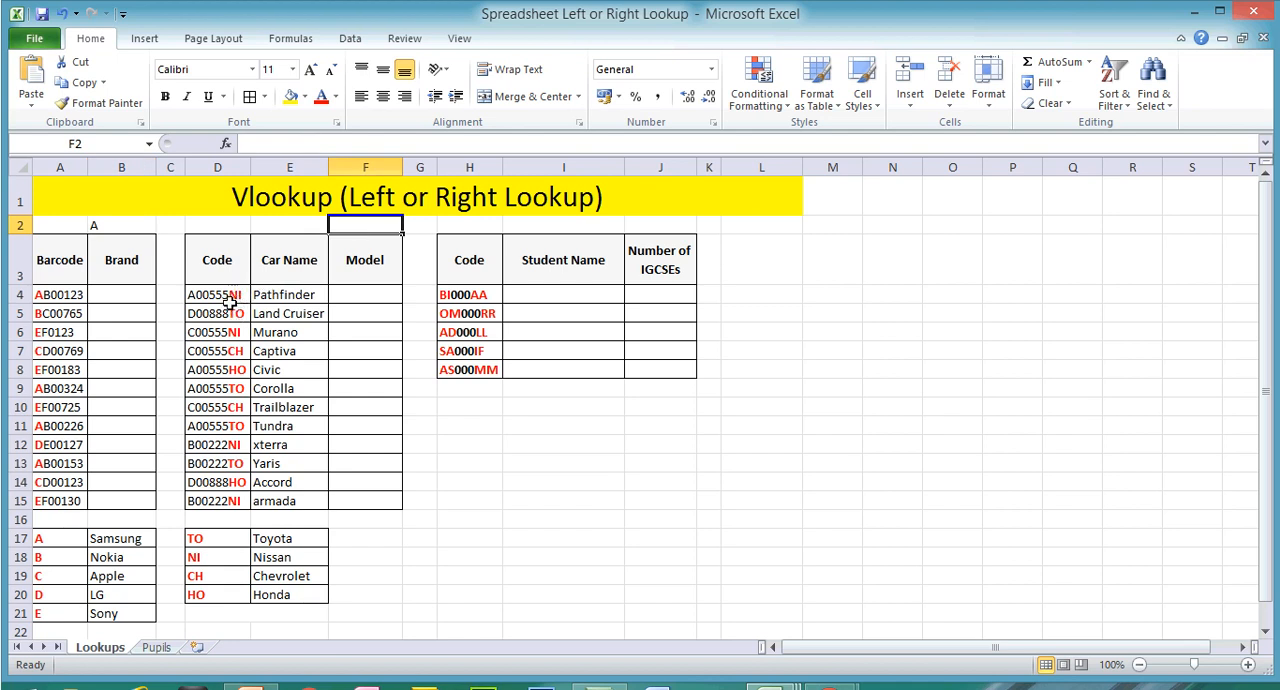
{"action": "type", "text": "="}
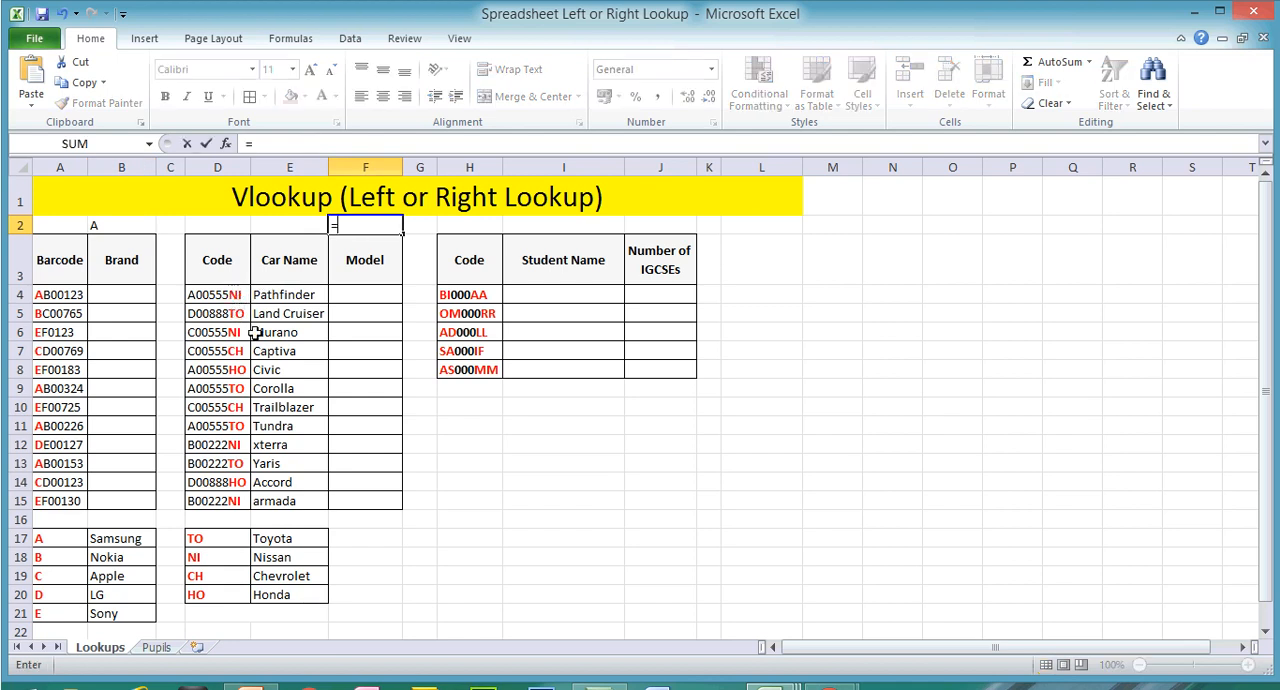
{"action": "type", "text": "right"}
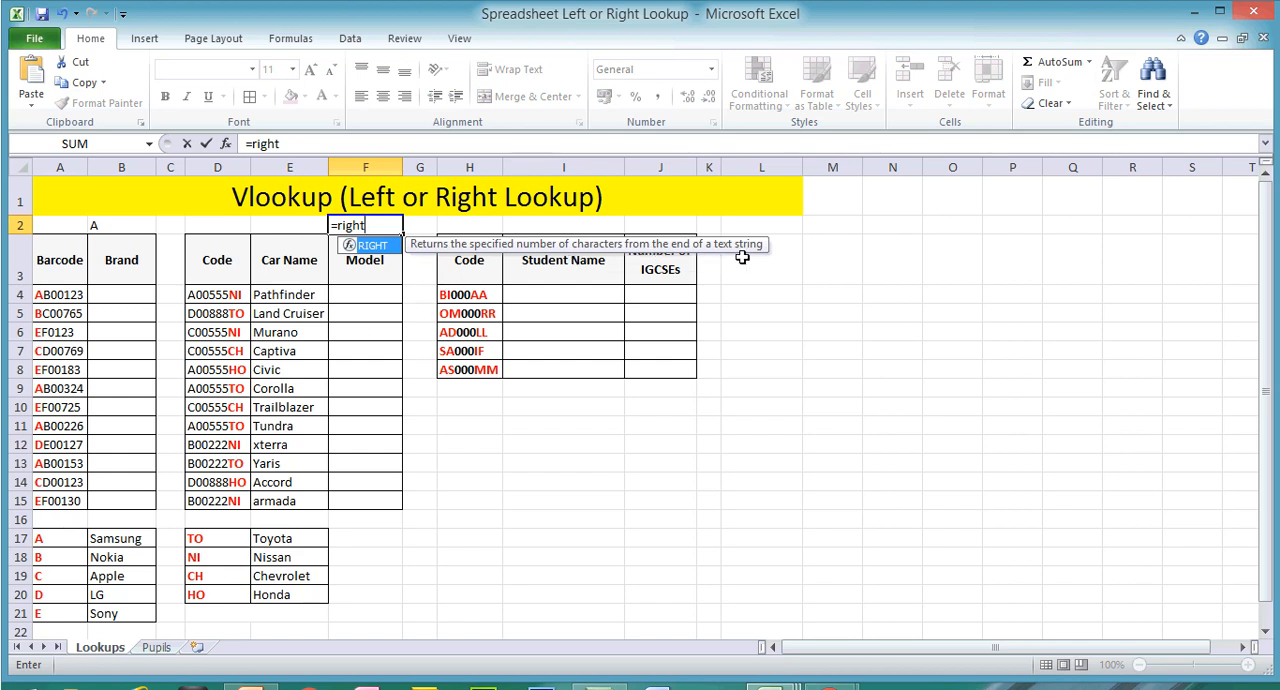
{"action": "double_click", "coordinate": [380, 246]}
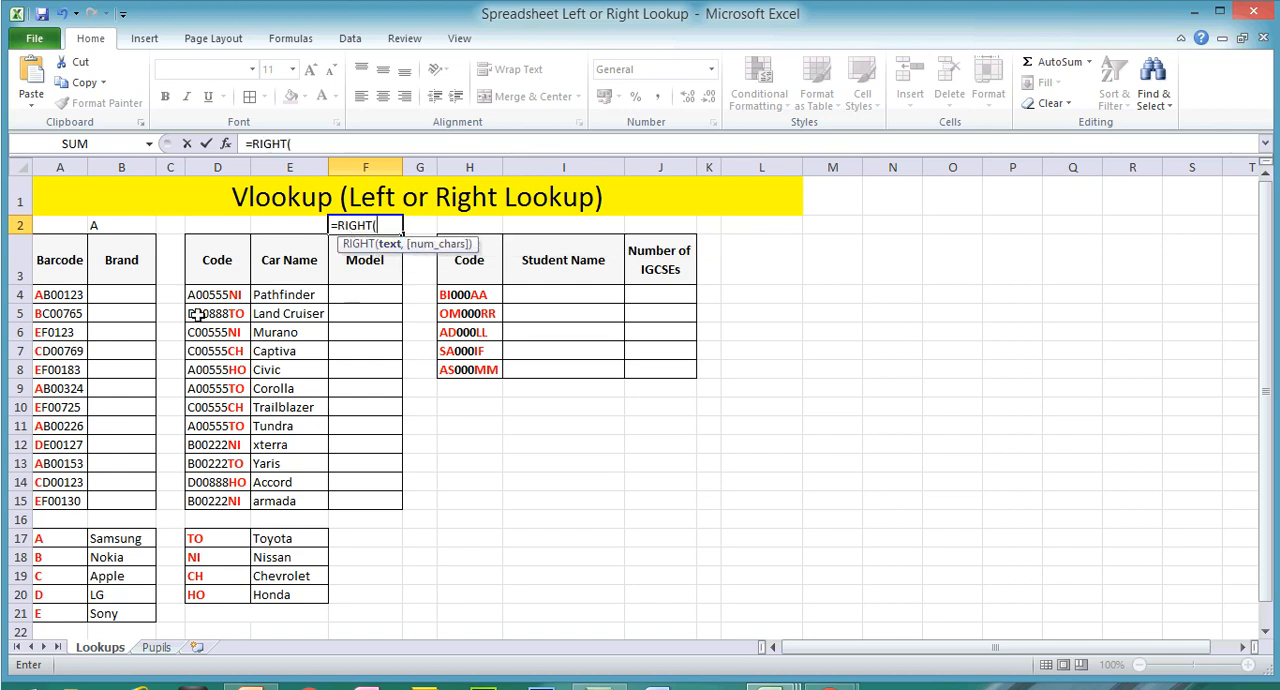
{"action": "left_click", "coordinate": [234, 294]}
{"action": "type", "text": ","}
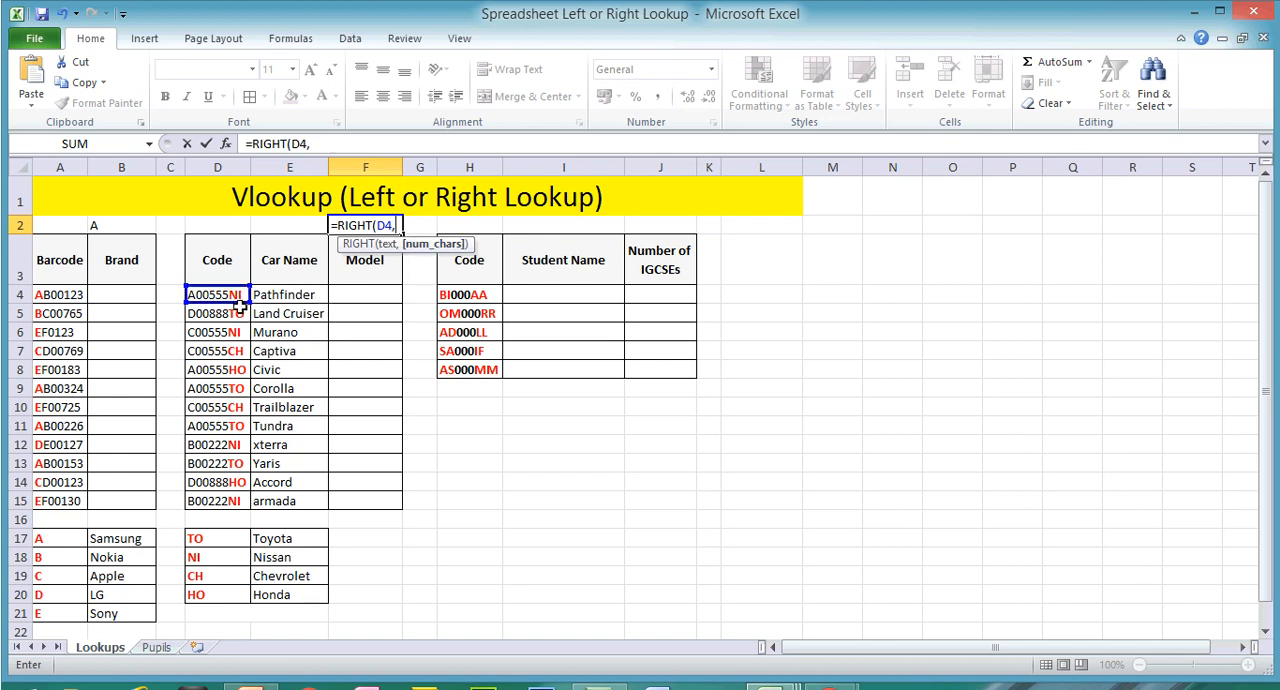
{"action": "type", "text": "2"}
{"action": "key", "text": "Return"}
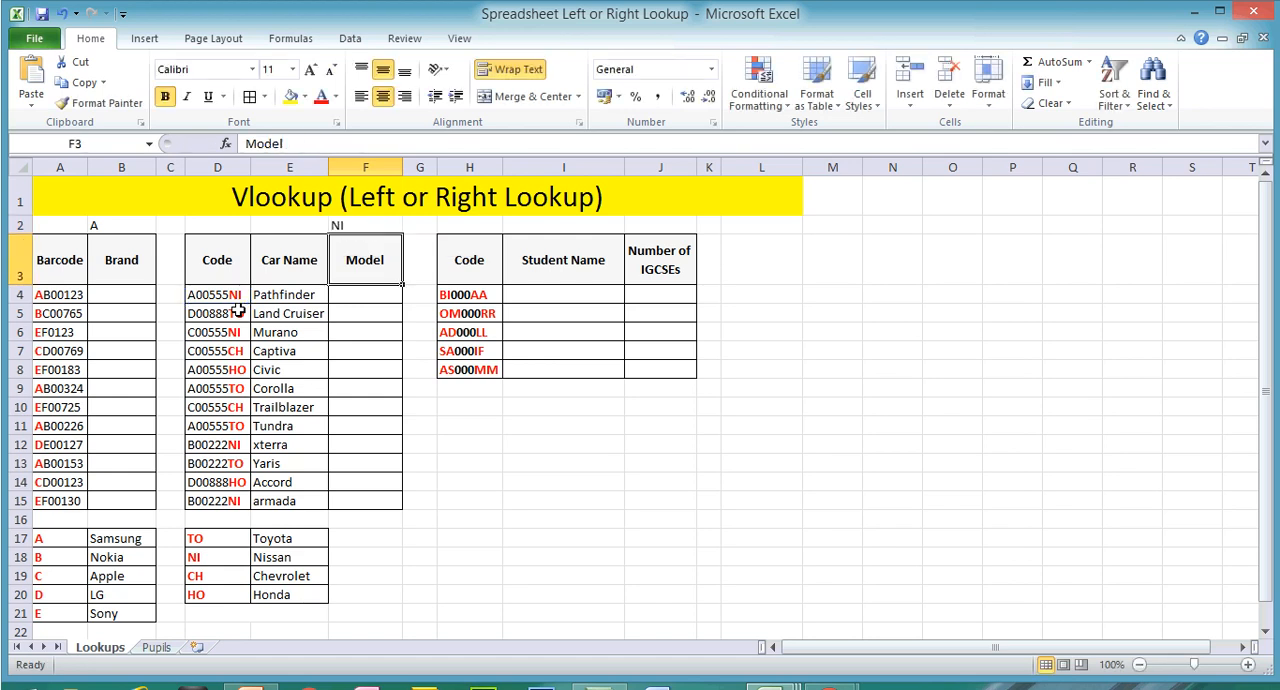
{"action": "left_click", "coordinate": [363, 225]}
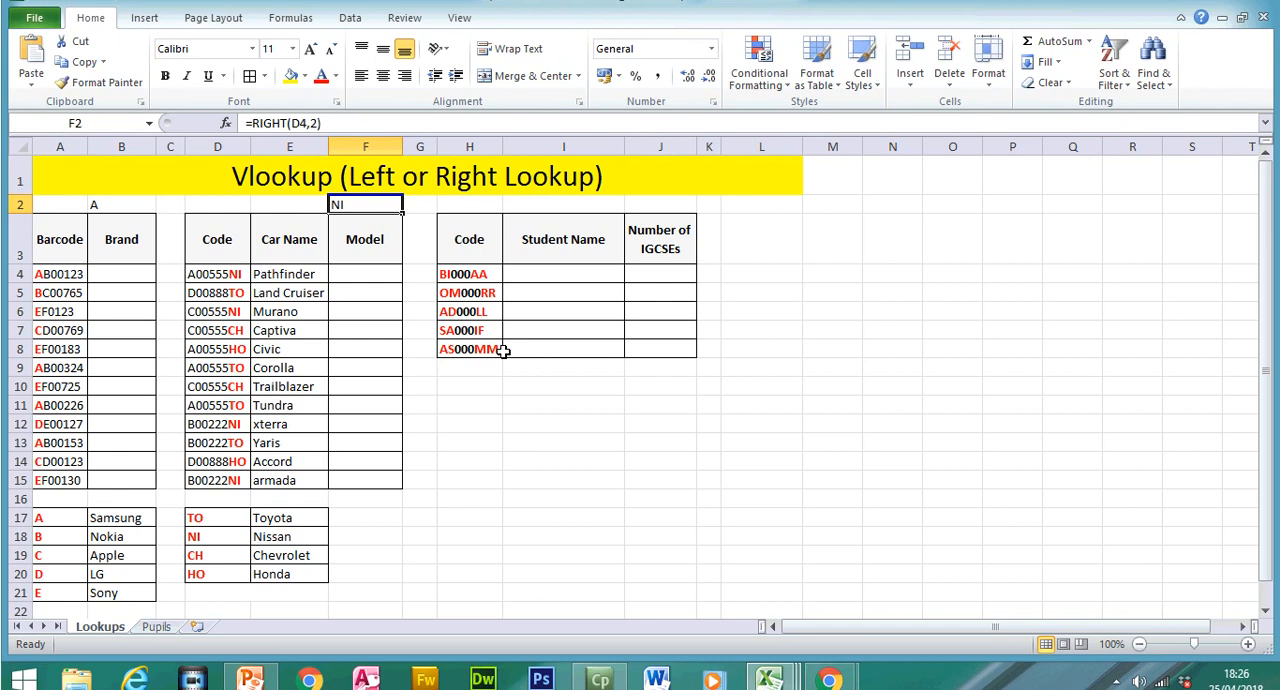
Step: Enter =MID(H4,3,3) in I2 to extract the three middle characters of the student code
{"action": "left_click", "coordinate": [579, 205]}
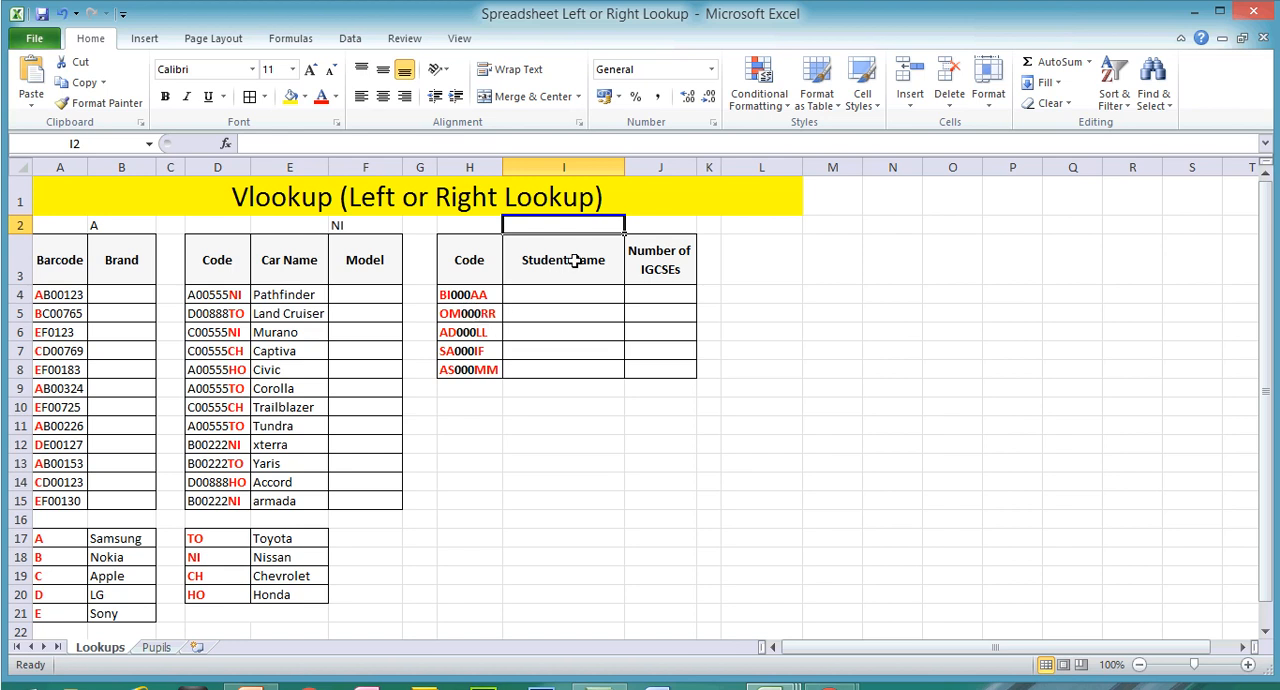
{"action": "type", "text": "=mid"}
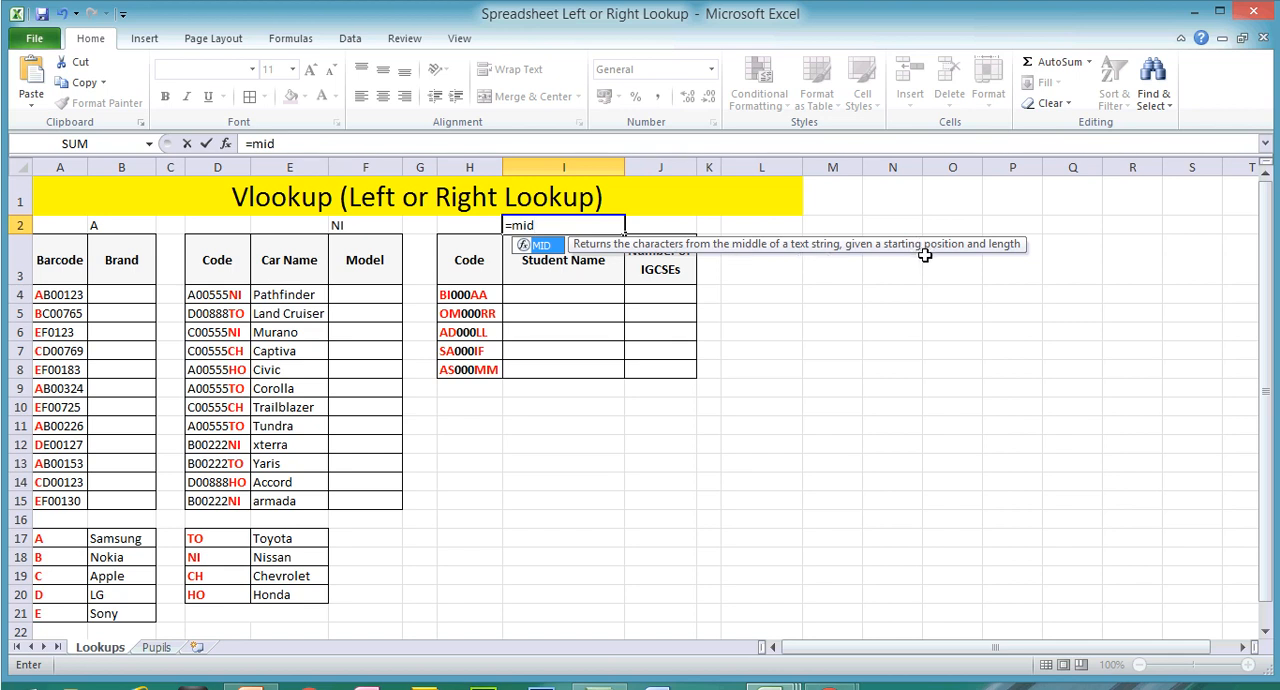
{"action": "double_click", "coordinate": [546, 250]}
{"action": "left_click", "coordinate": [478, 295]}
{"action": "type", "text": ","}
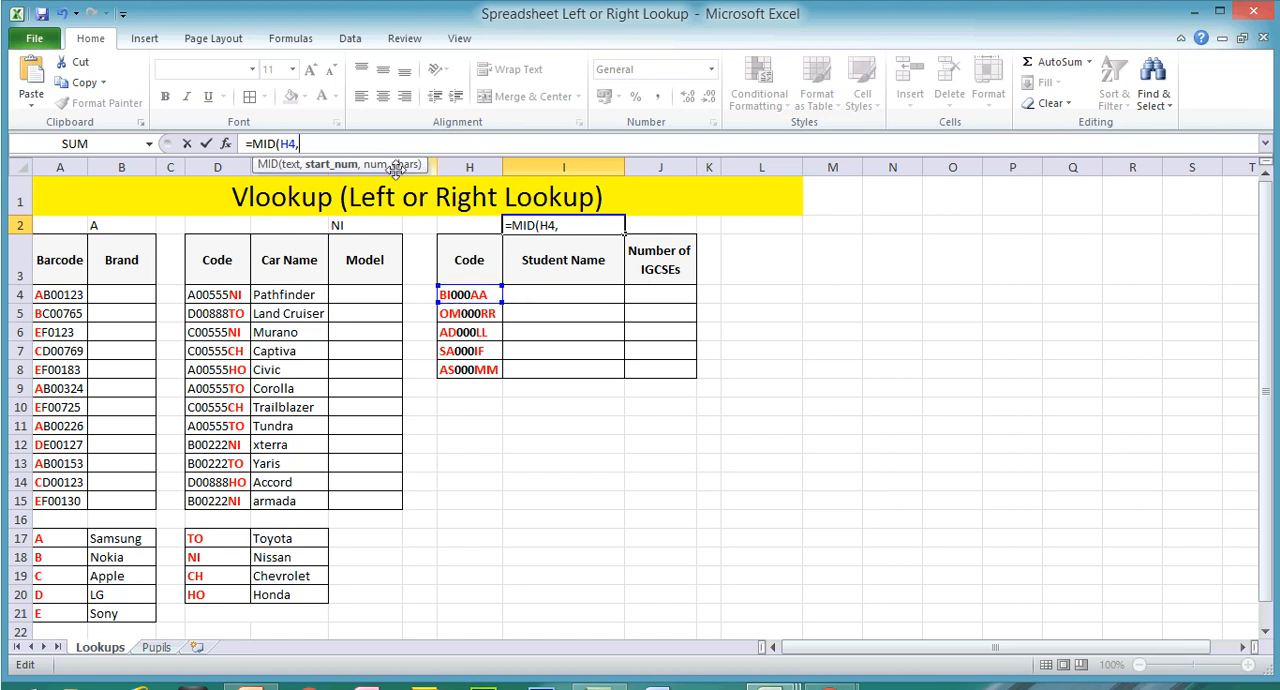
{"action": "type", "text": ",3)"}
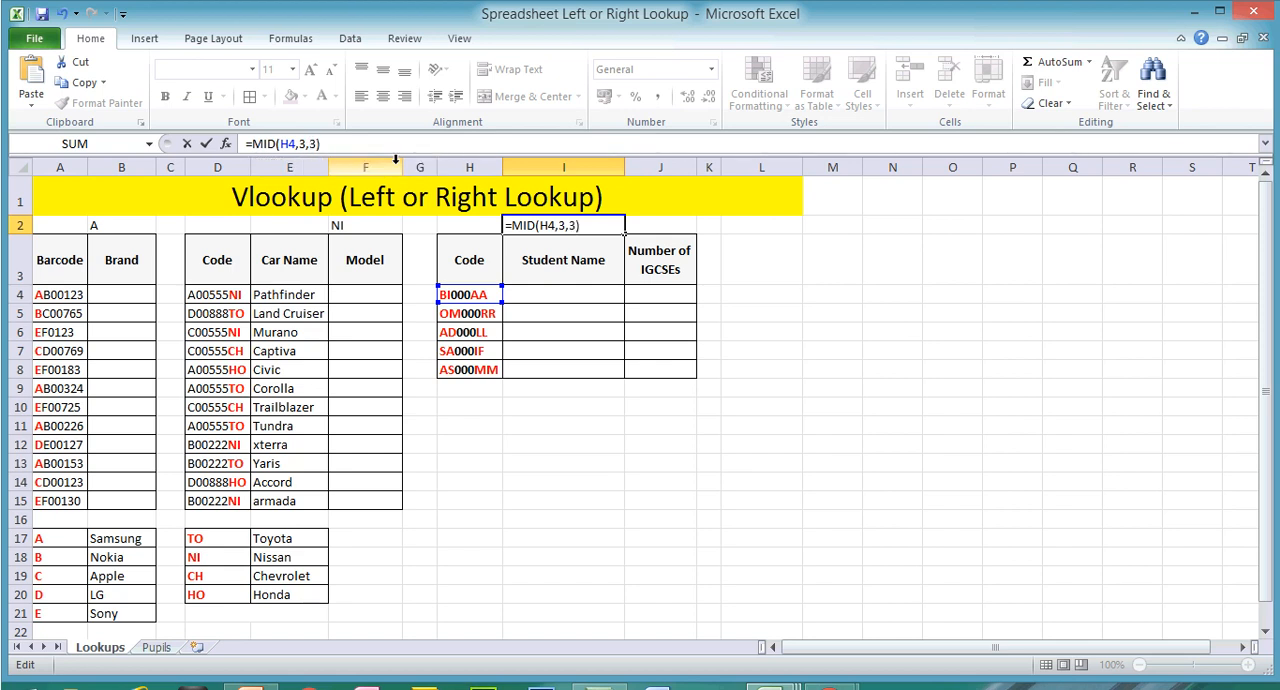
{"action": "key", "text": "Return"}
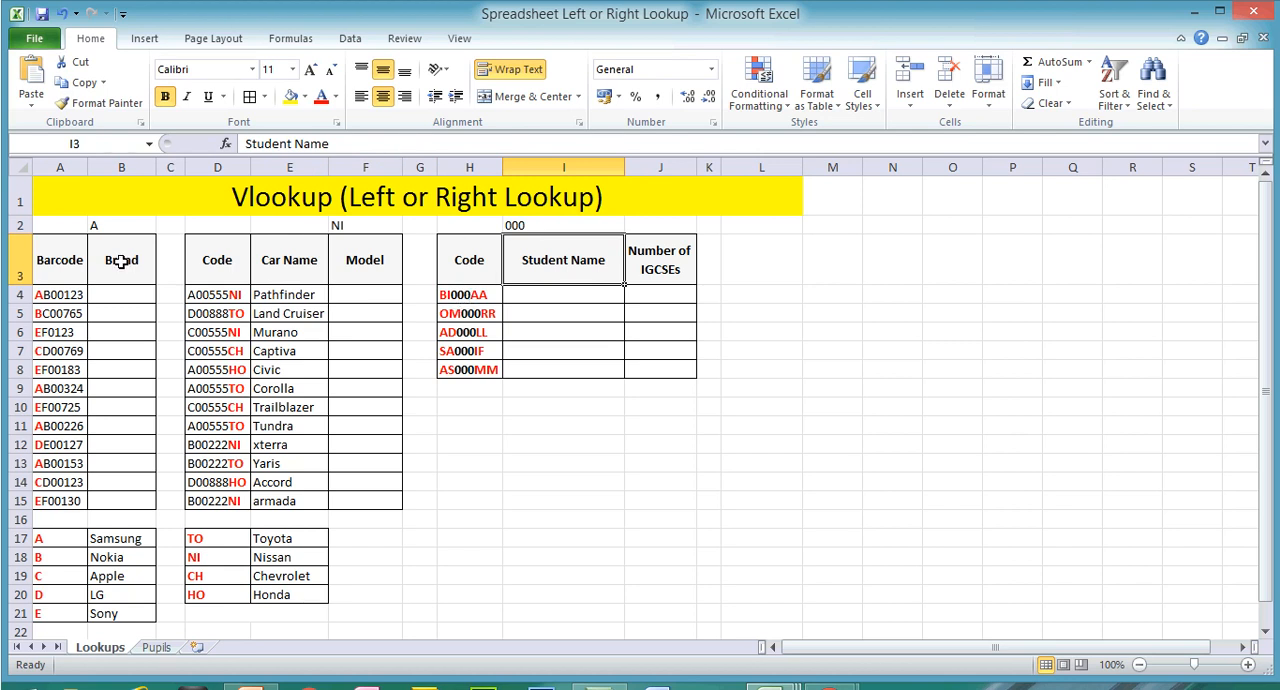
Step: Begin a VLOOKUP formula in B4 with LEFT(A4,1) as its lookup value
{"action": "left_click", "coordinate": [111, 296]}
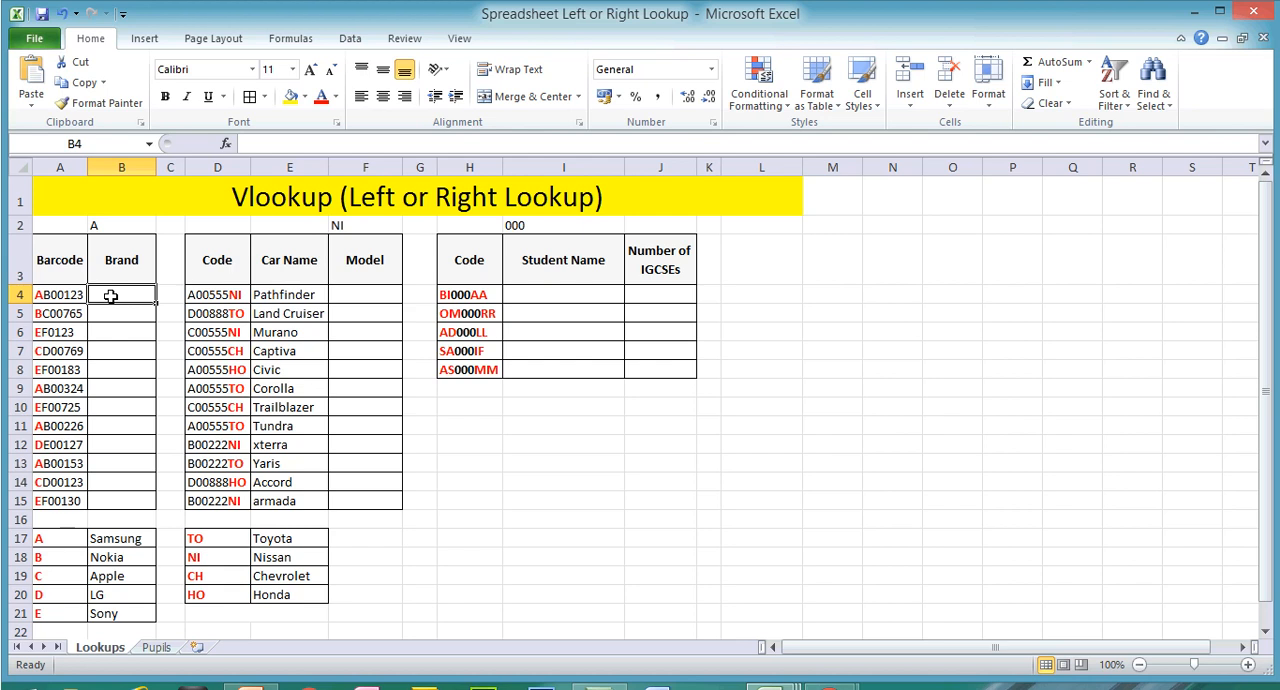
{"action": "type", "text": "="}
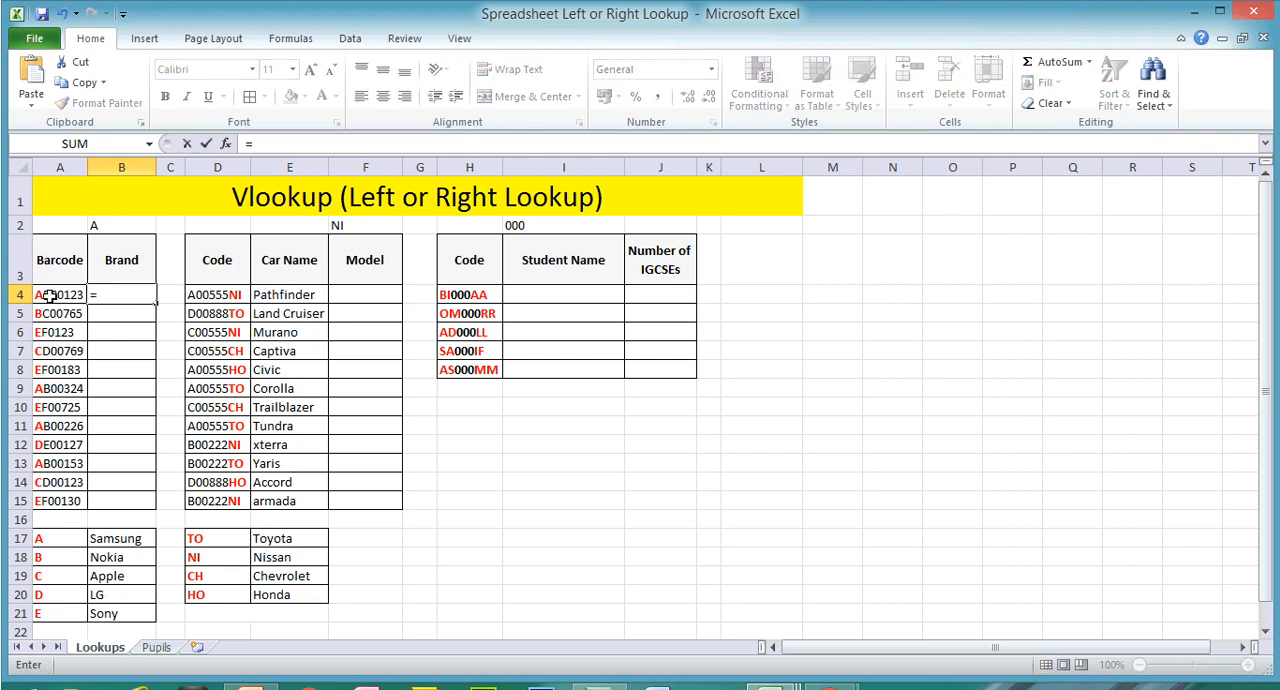
{"action": "left_click", "coordinate": [279, 140]}
{"action": "type", "text": "vlo"}
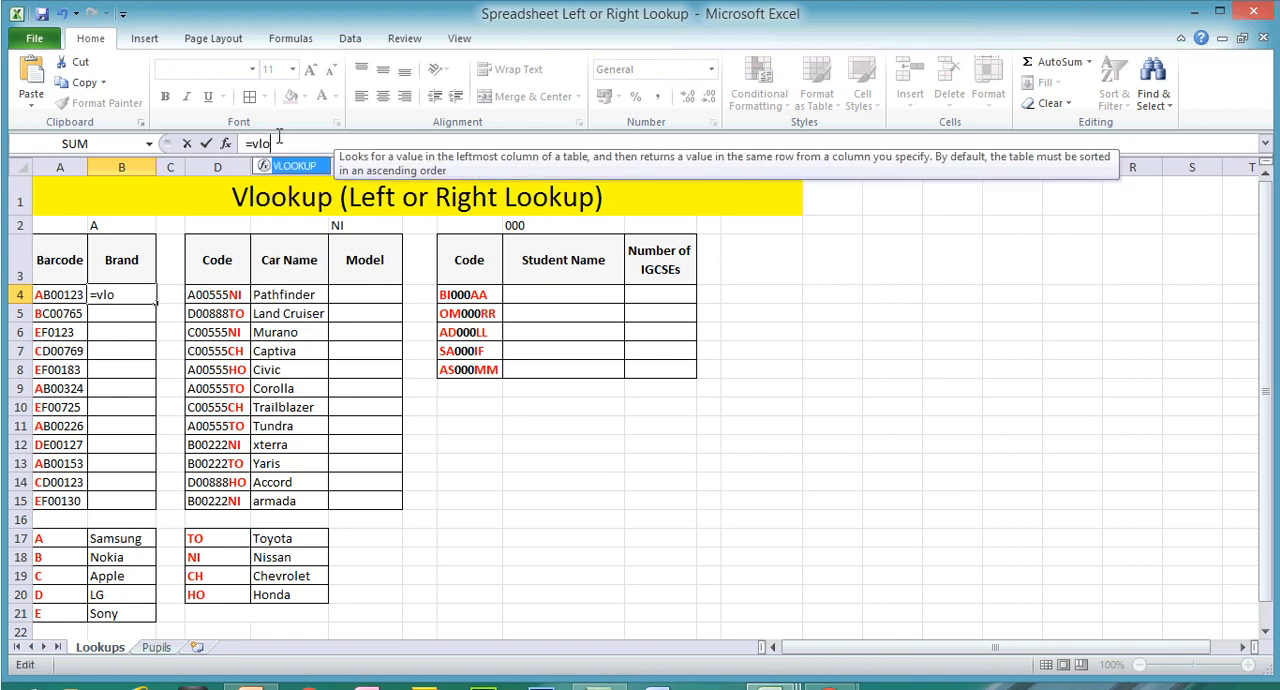
{"action": "double_click", "coordinate": [287, 166]}
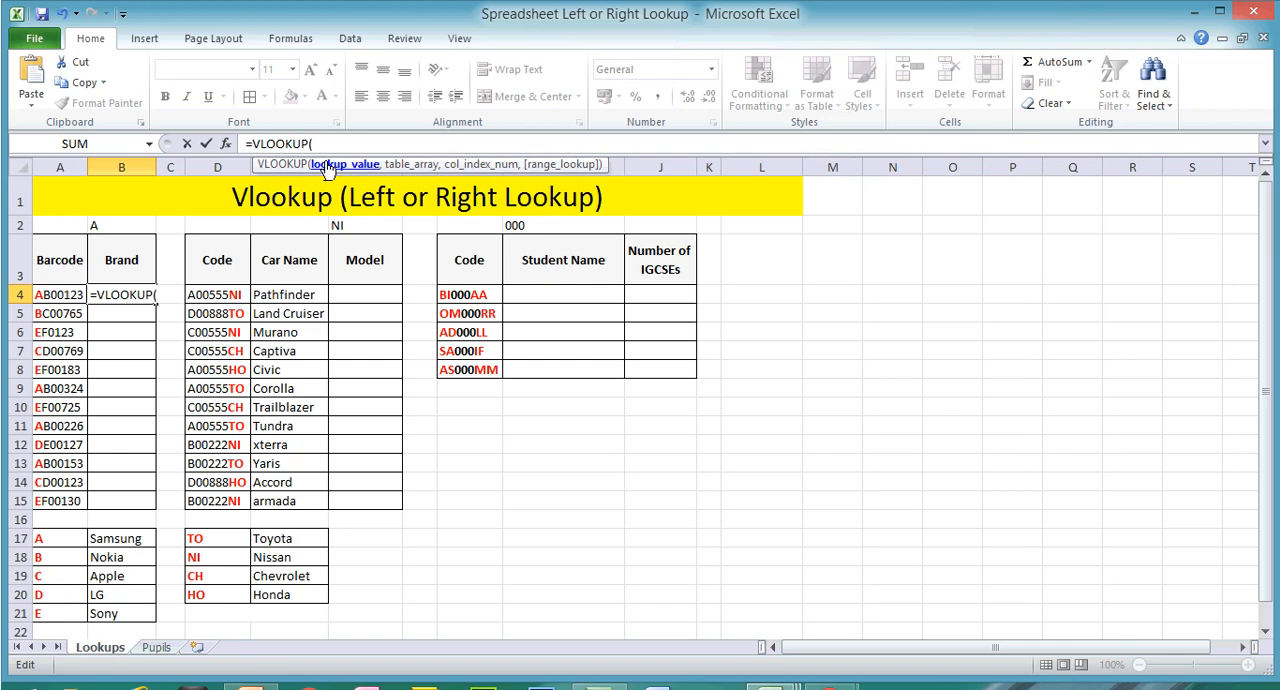
{"action": "type", "text": "let"}
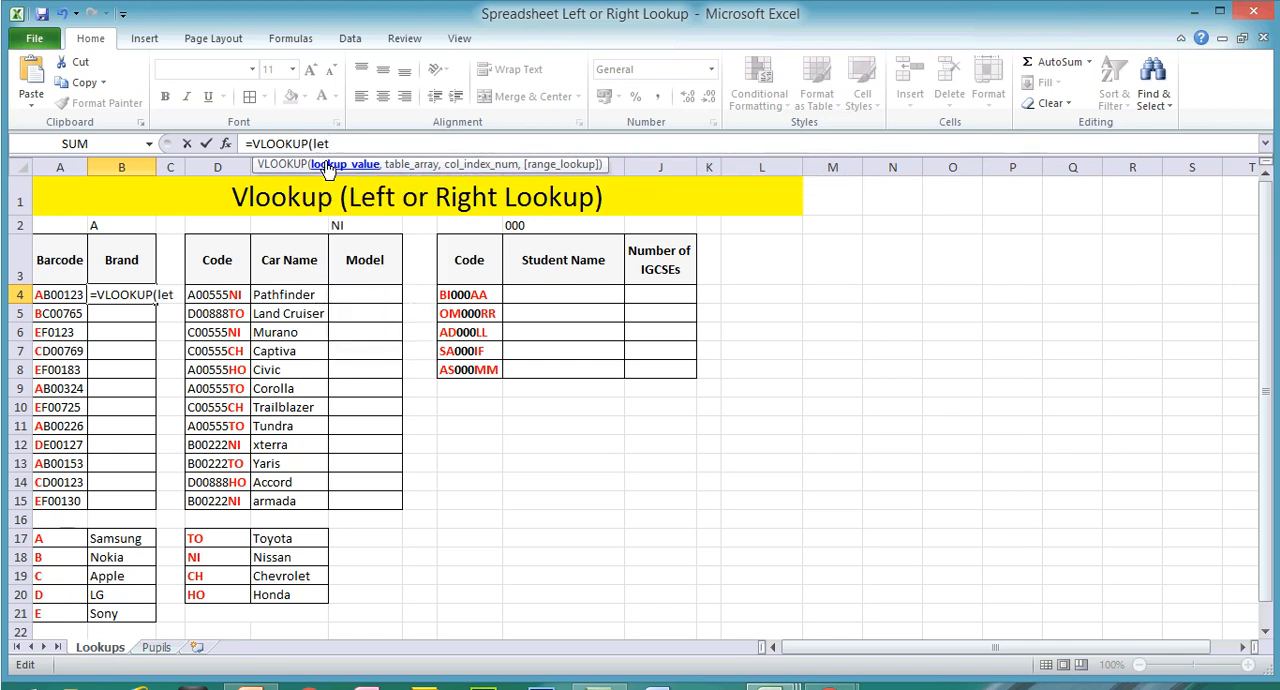
{"action": "key", "text": "BackSpace"}
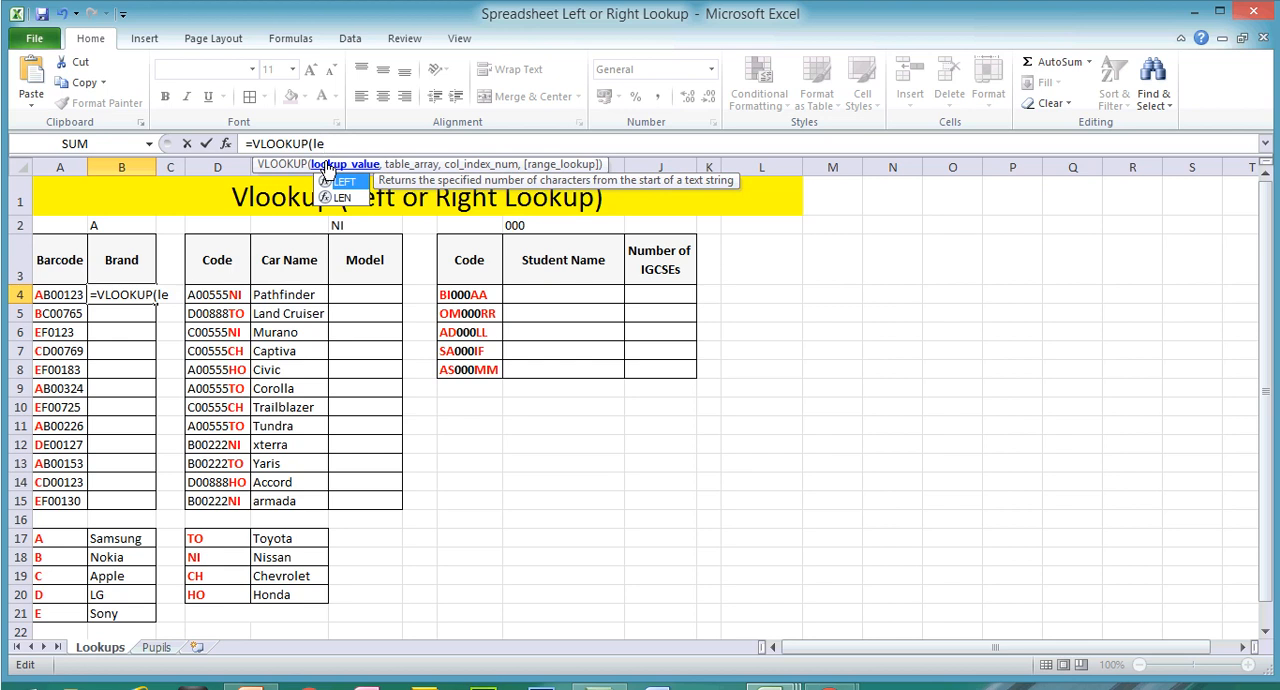
{"action": "double_click", "coordinate": [354, 185]}
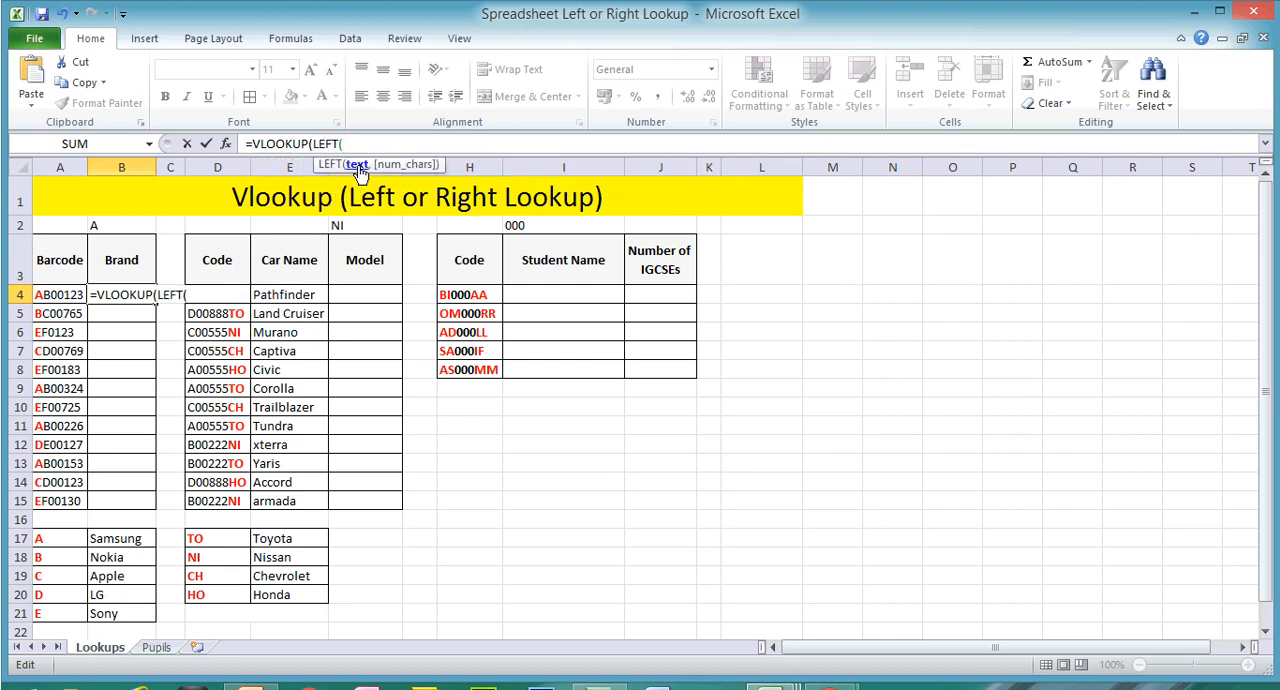
{"action": "left_click", "coordinate": [45, 297]}
{"action": "type", "text": ",1"}
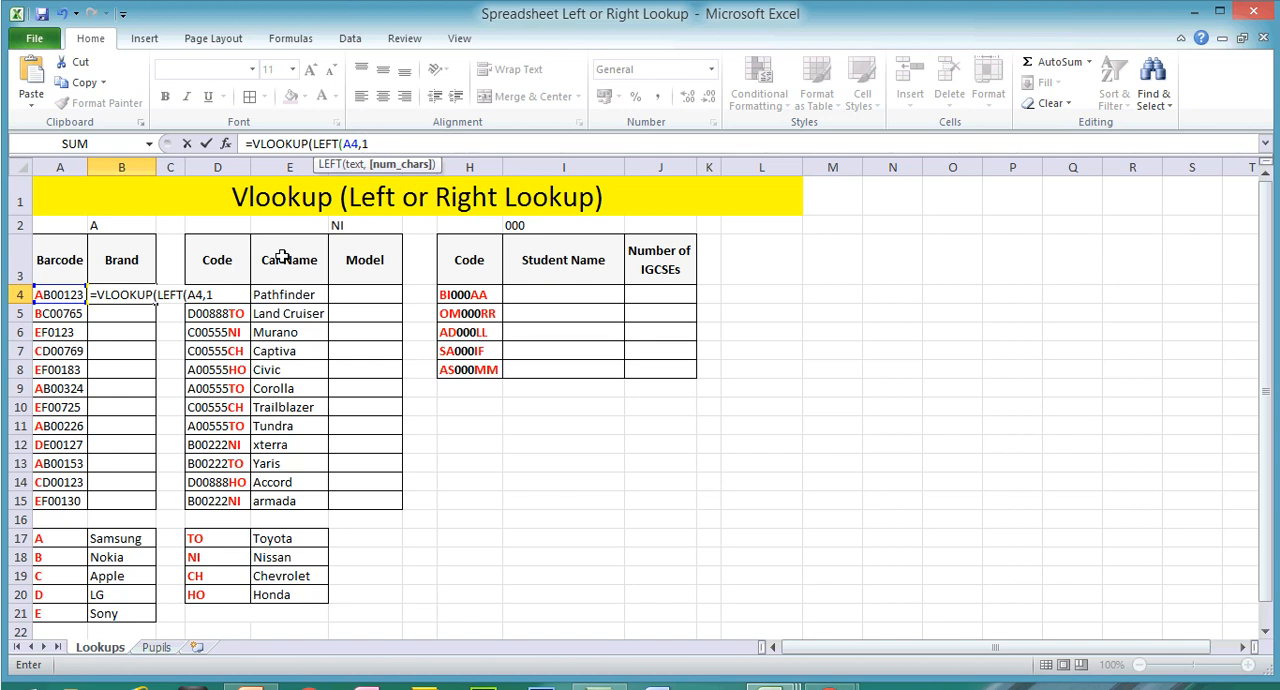
{"action": "type", "text": ")"}
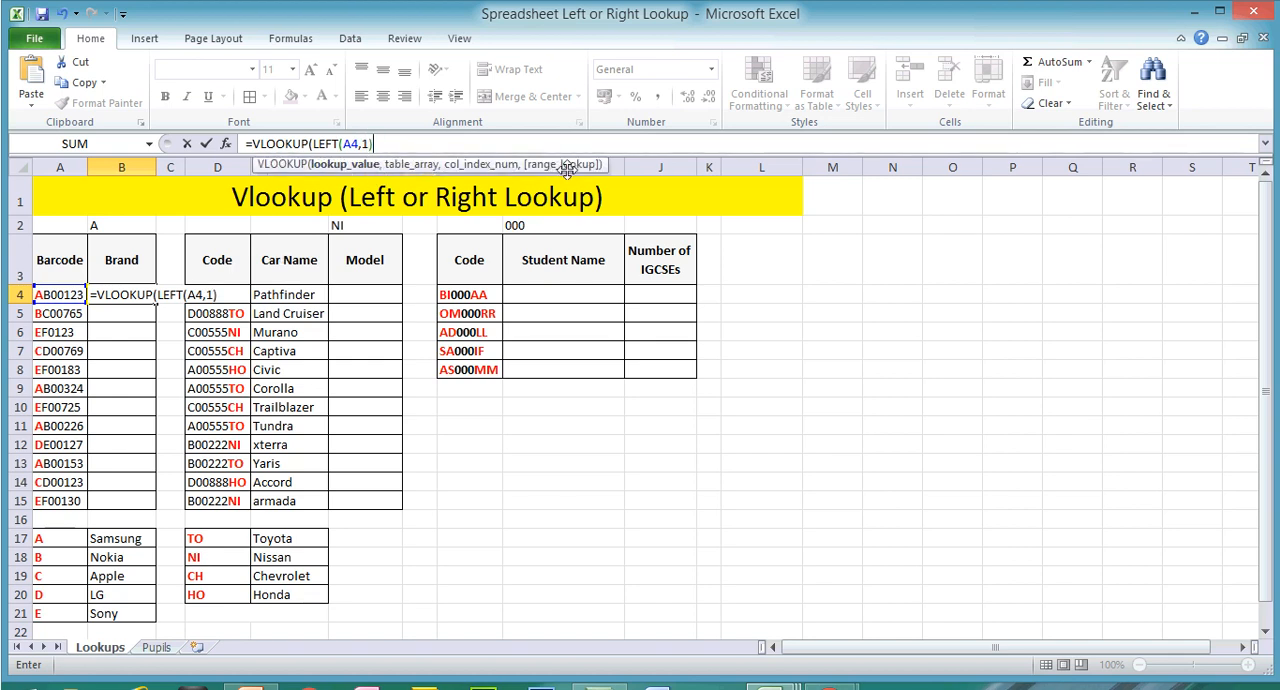
{"action": "type", "text": ","}
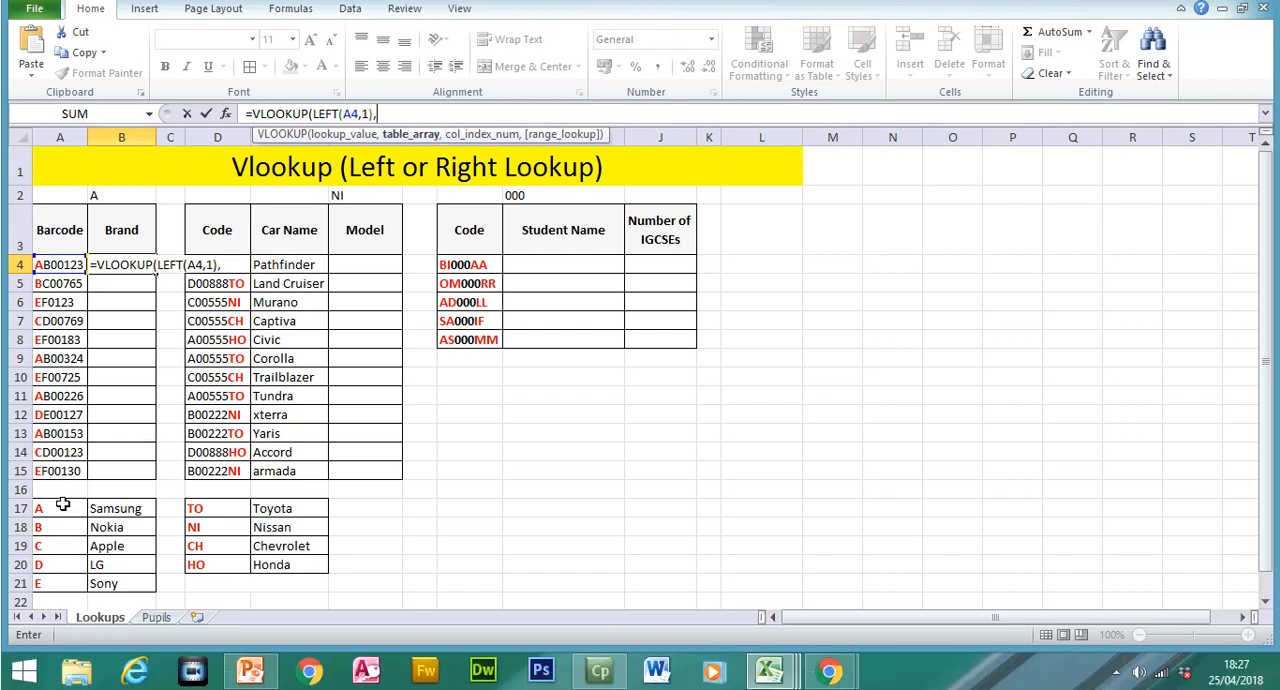
Step: Add the brand table A17:B21 as the table array and make it absolute as $A$17:$B$21
{"action": "left_click_drag", "start_coordinate": [62, 537], "coordinate": [108, 586]}
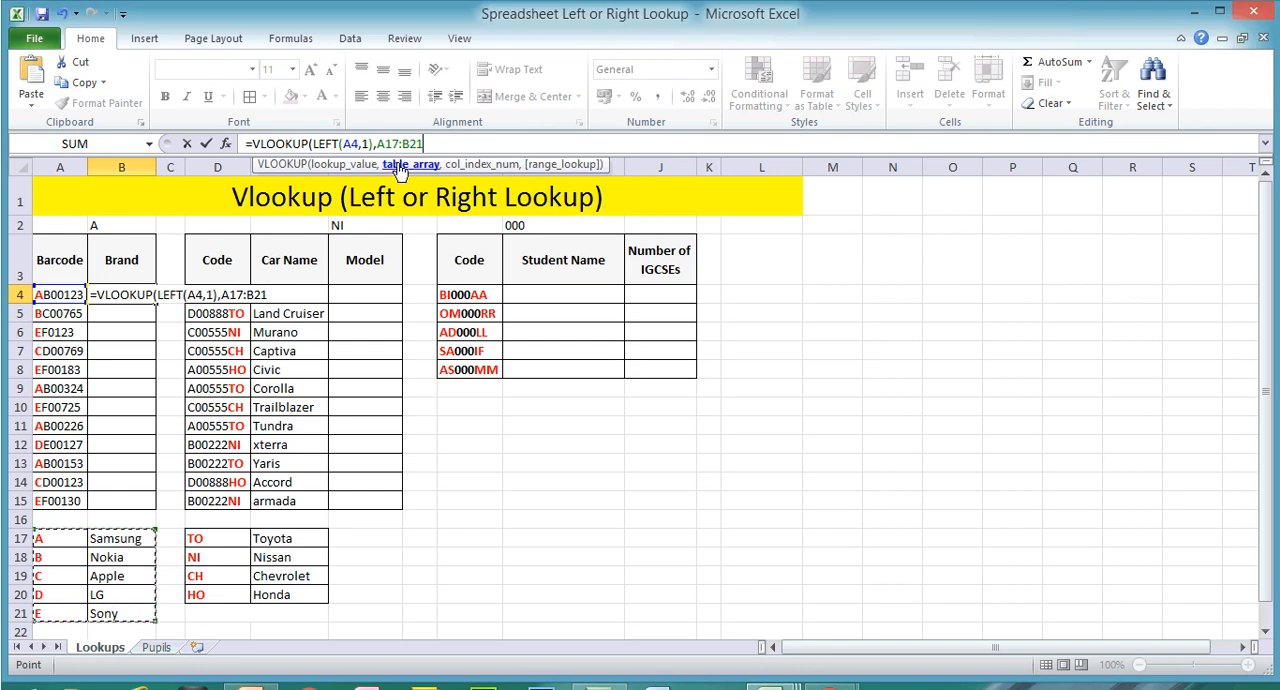
{"action": "left_click", "coordinate": [378, 148]}
{"action": "type", "text": "$"}
{"action": "key", "text": "Right"}
{"action": "type", "text": "$A$"}
{"action": "key", "text": "Right"}
{"action": "type", "text": "$21,2,"}
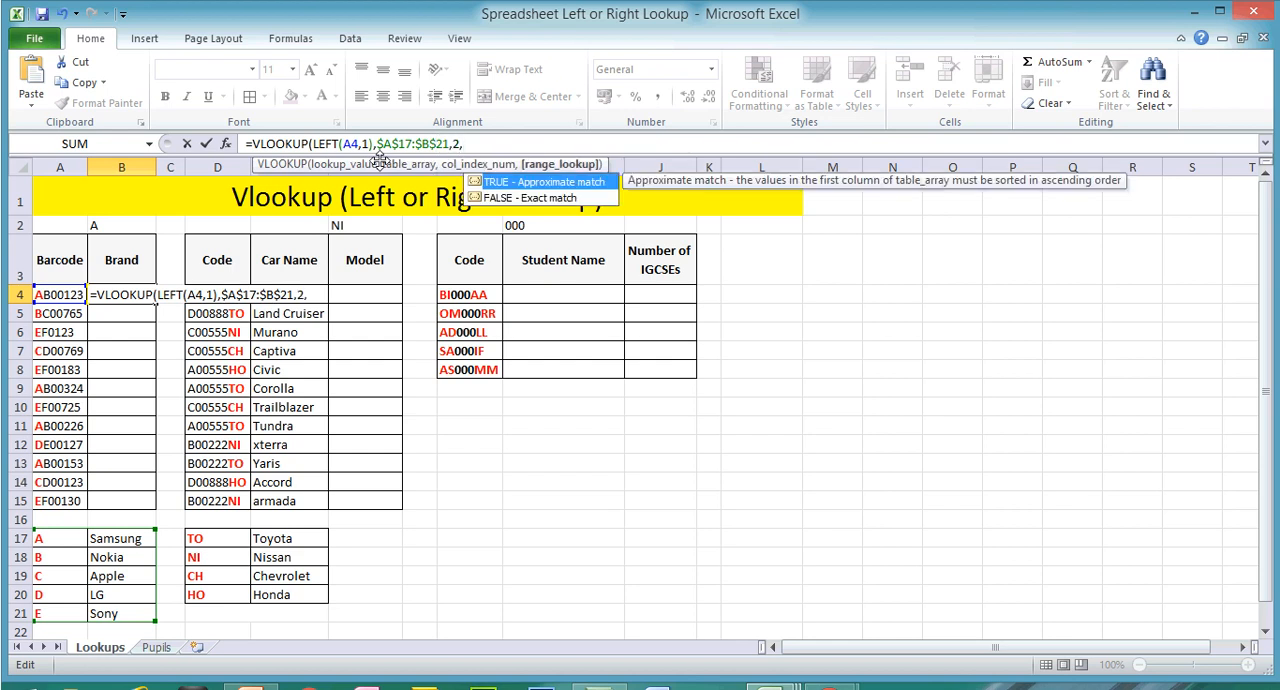
Step: Finish the brand lookup with column index 2 and FALSE for an exact match, and fill it down to B15
{"action": "double_click", "coordinate": [528, 198]}
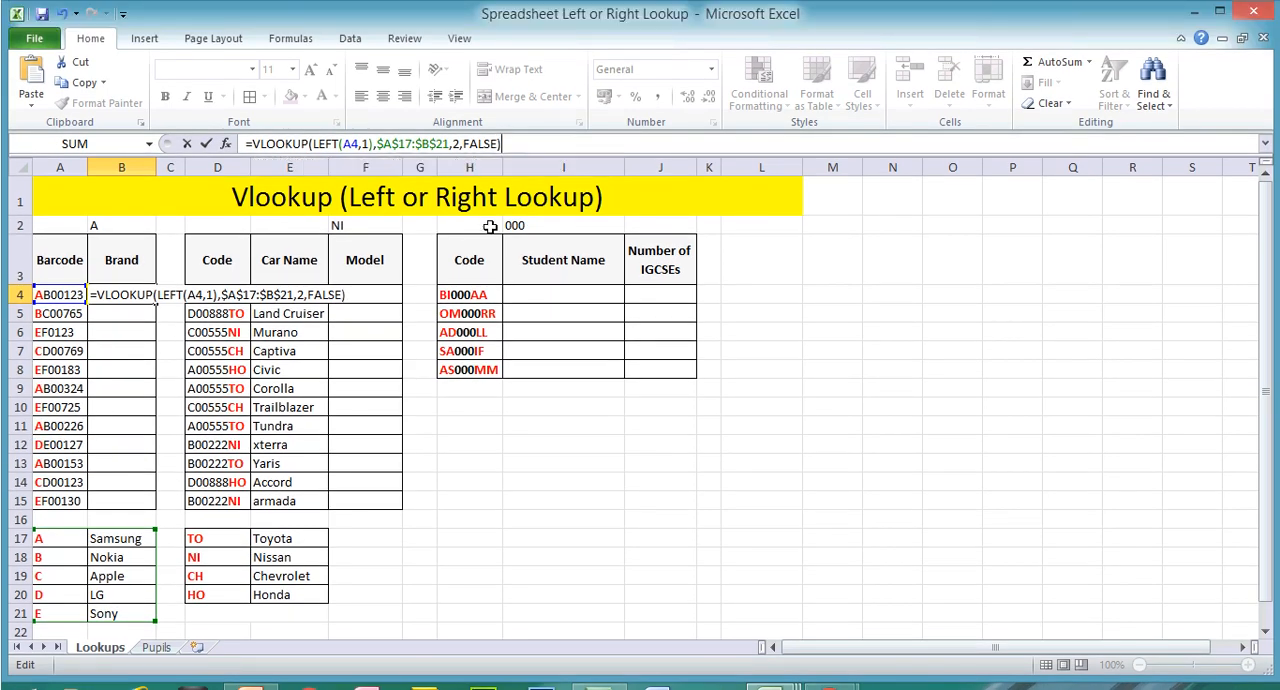
{"action": "key", "text": "Return"}
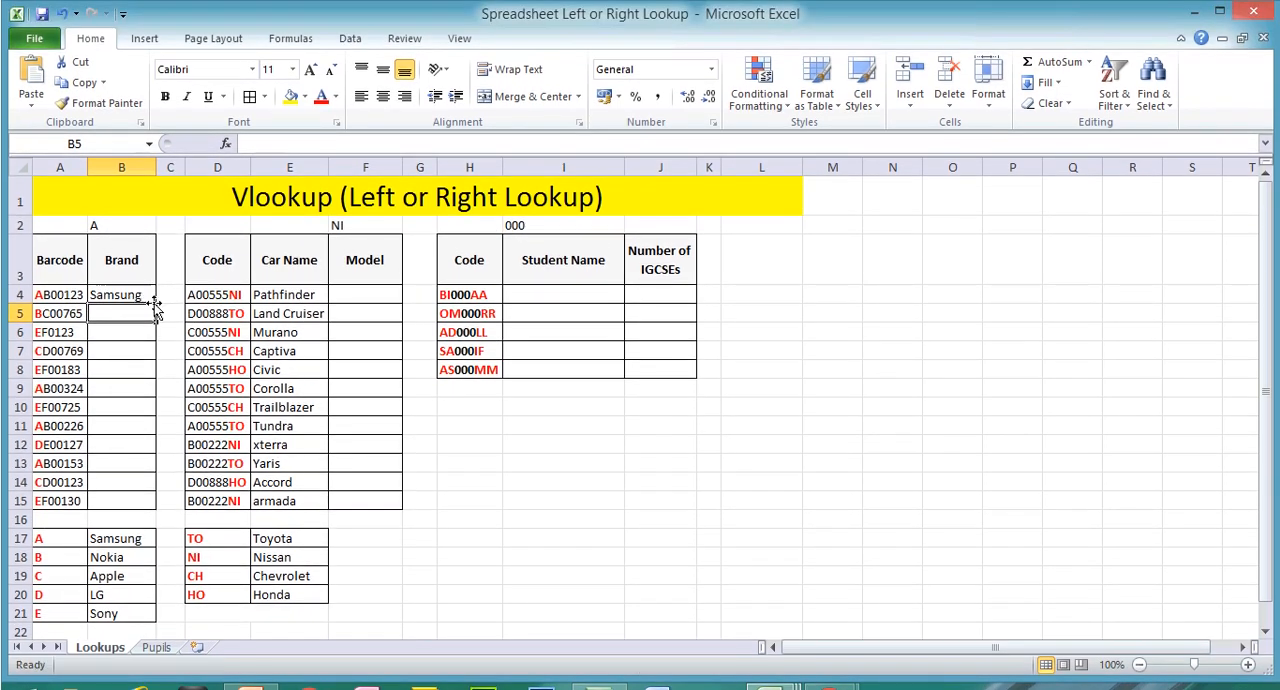
{"action": "left_click", "coordinate": [145, 295]}
{"action": "left_click_drag", "start_coordinate": [145, 295], "coordinate": [105, 505]}
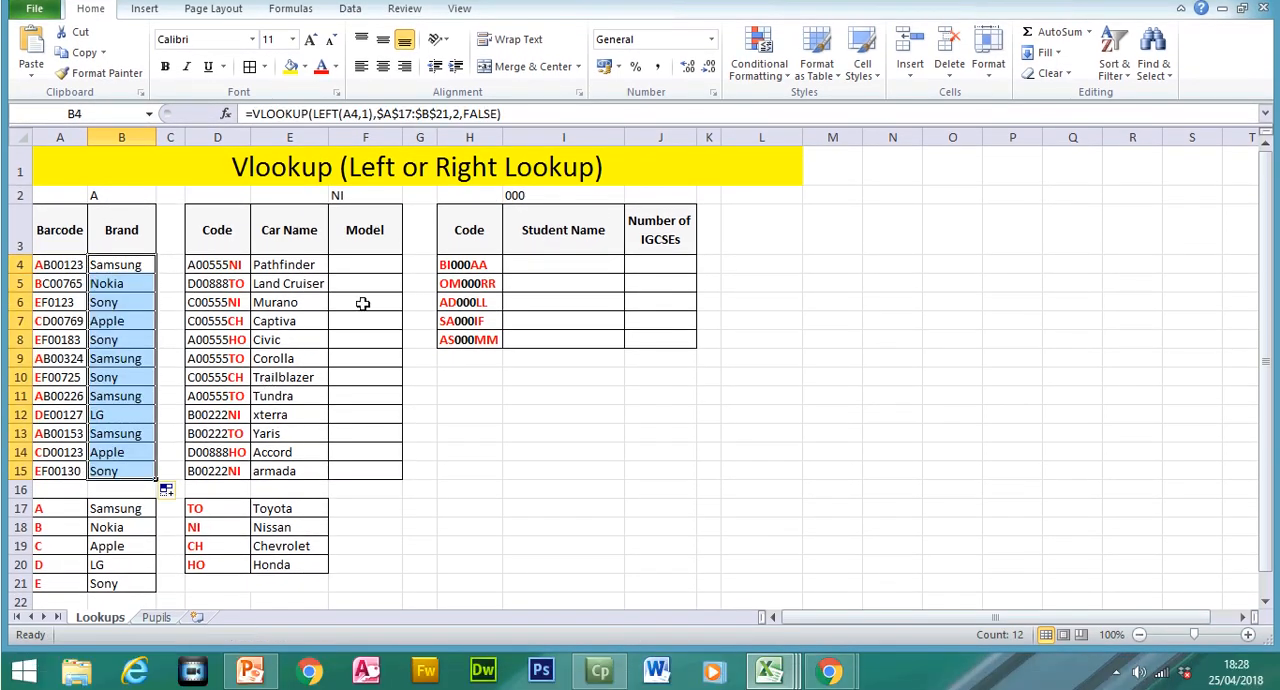
Step: Begin a VLOOKUP formula in F4 with RIGHT(D4,2) as its lookup value
{"action": "left_click", "coordinate": [364, 295]}
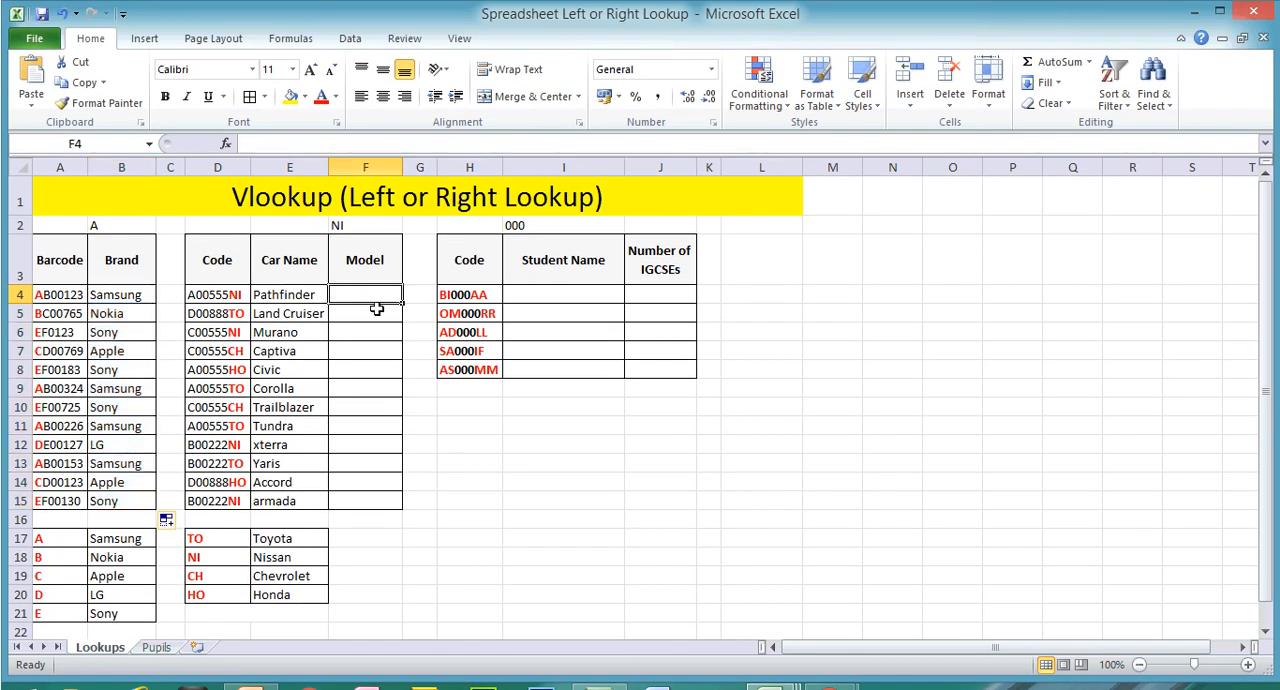
{"action": "type", "text": "="}
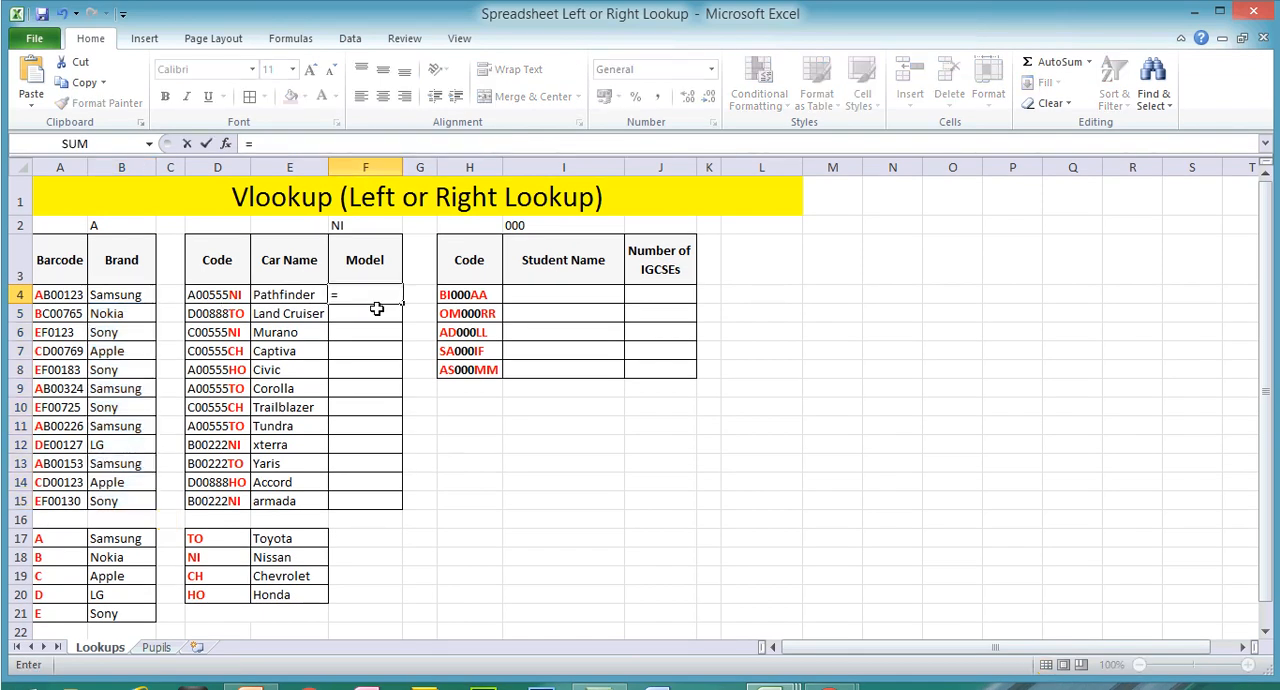
{"action": "type", "text": "vloo"}
{"action": "double_click", "coordinate": [380, 316]}
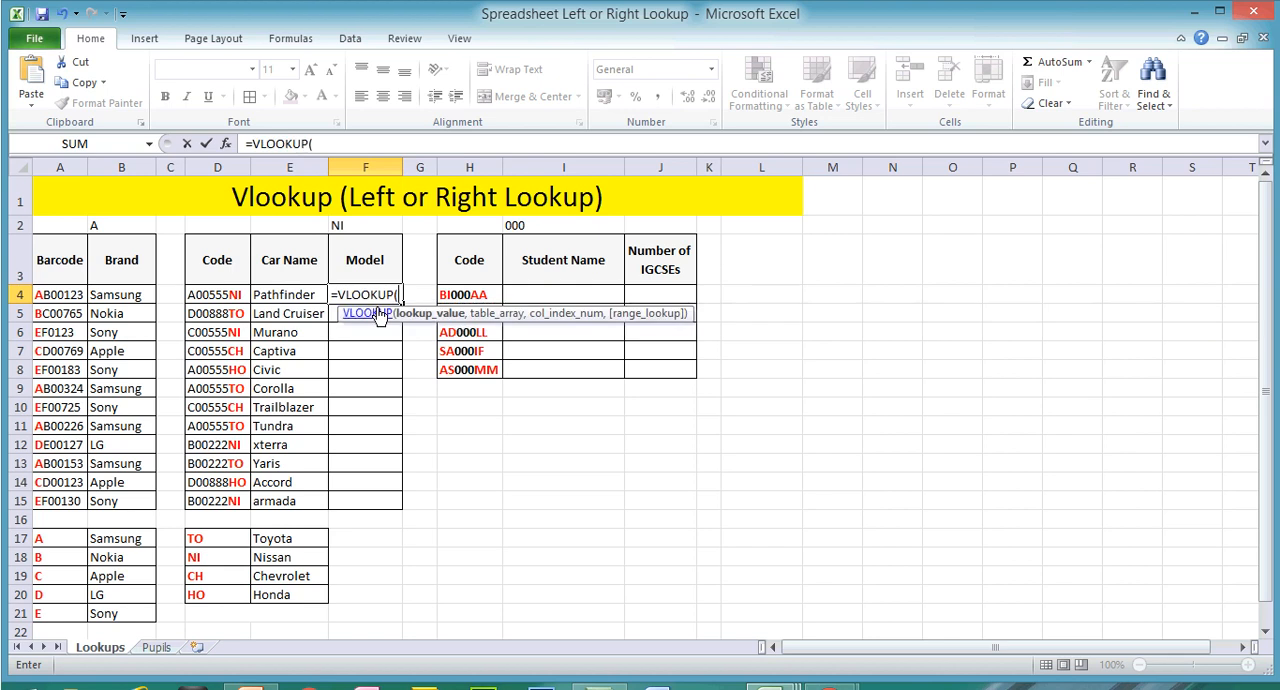
{"action": "left_click", "coordinate": [340, 144]}
{"action": "type", "text": "right"}
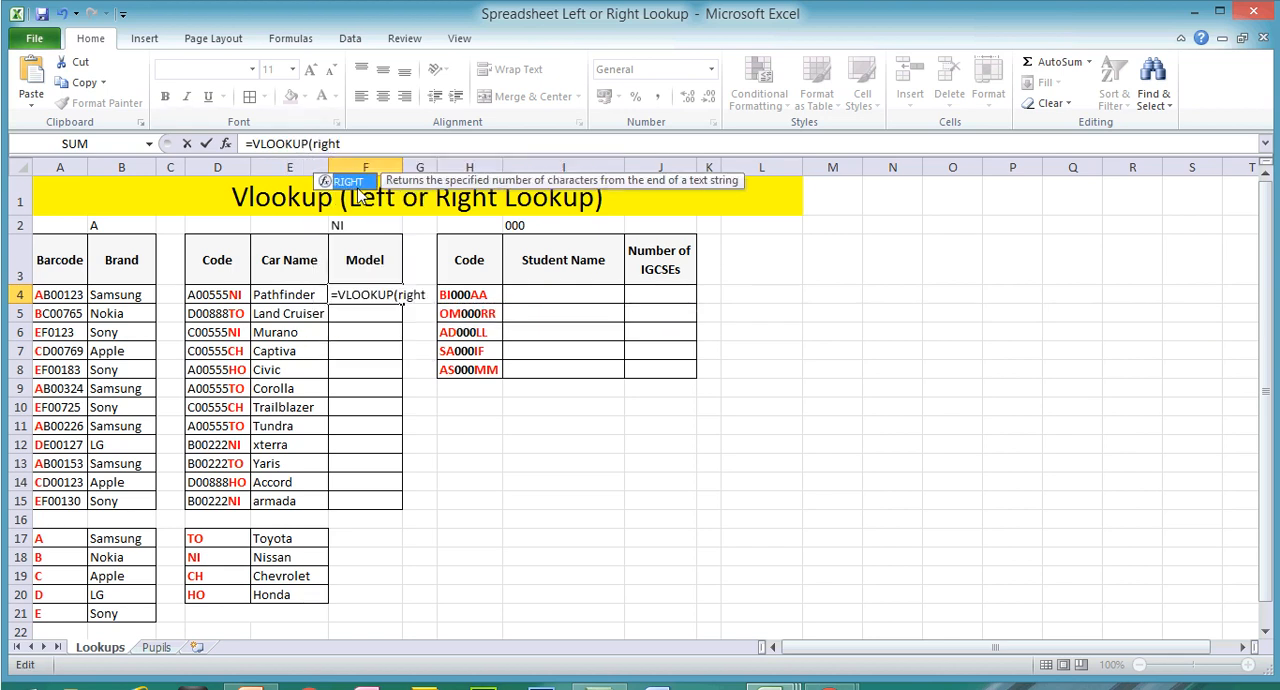
{"action": "double_click", "coordinate": [352, 182]}
{"action": "left_click", "coordinate": [229, 293]}
{"action": "type", "text": ",2"}
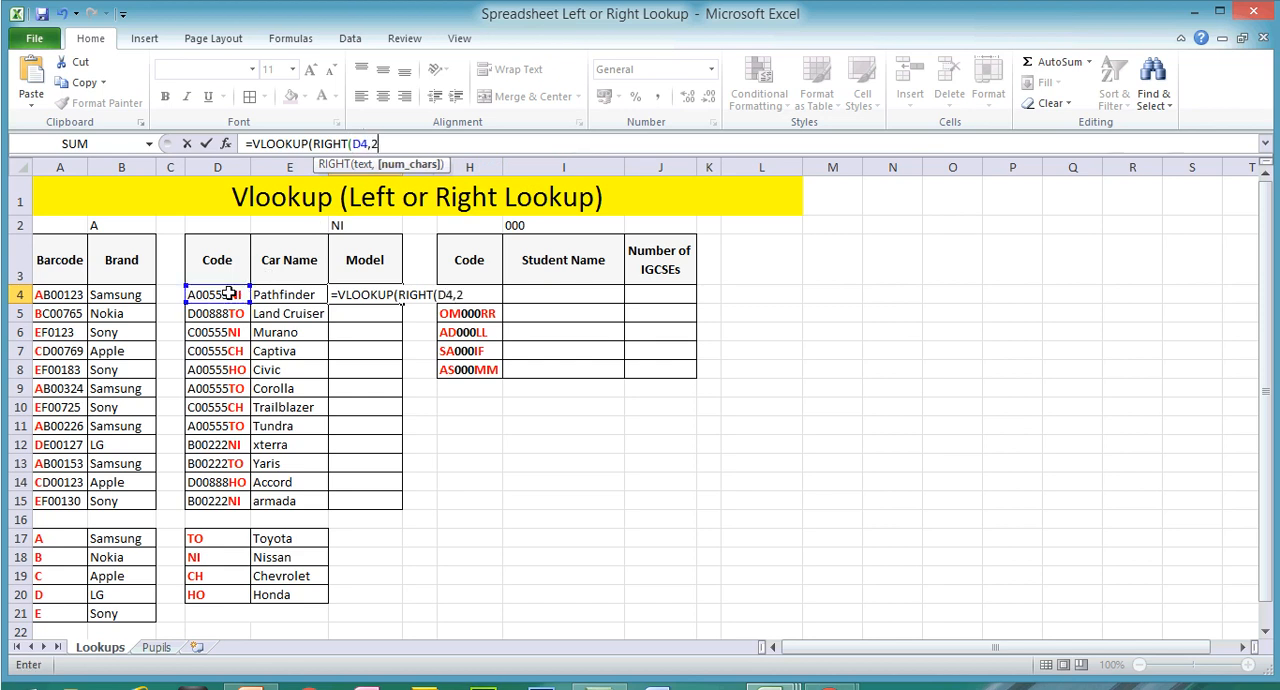
{"action": "type", "text": "),"}
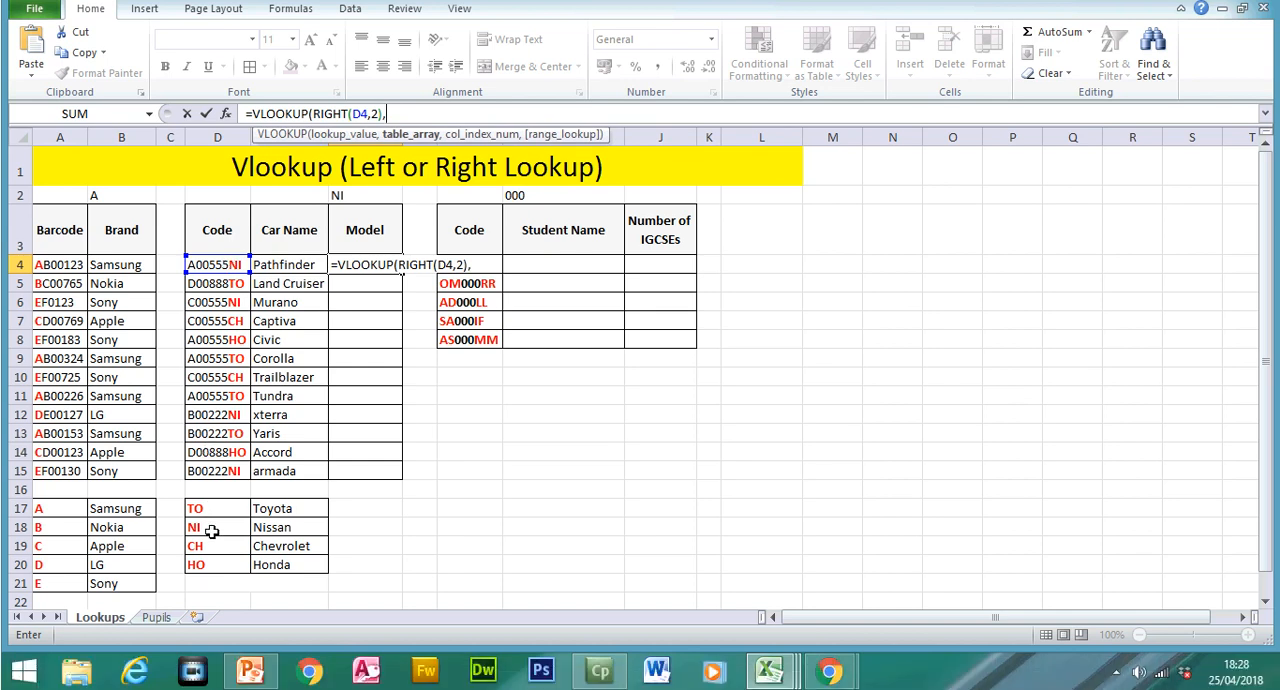
Step: Add the car make table D17:E20 as the table array and make it absolute as $D$17:$E$20
{"action": "left_click_drag", "start_coordinate": [207, 538], "coordinate": [275, 564]}
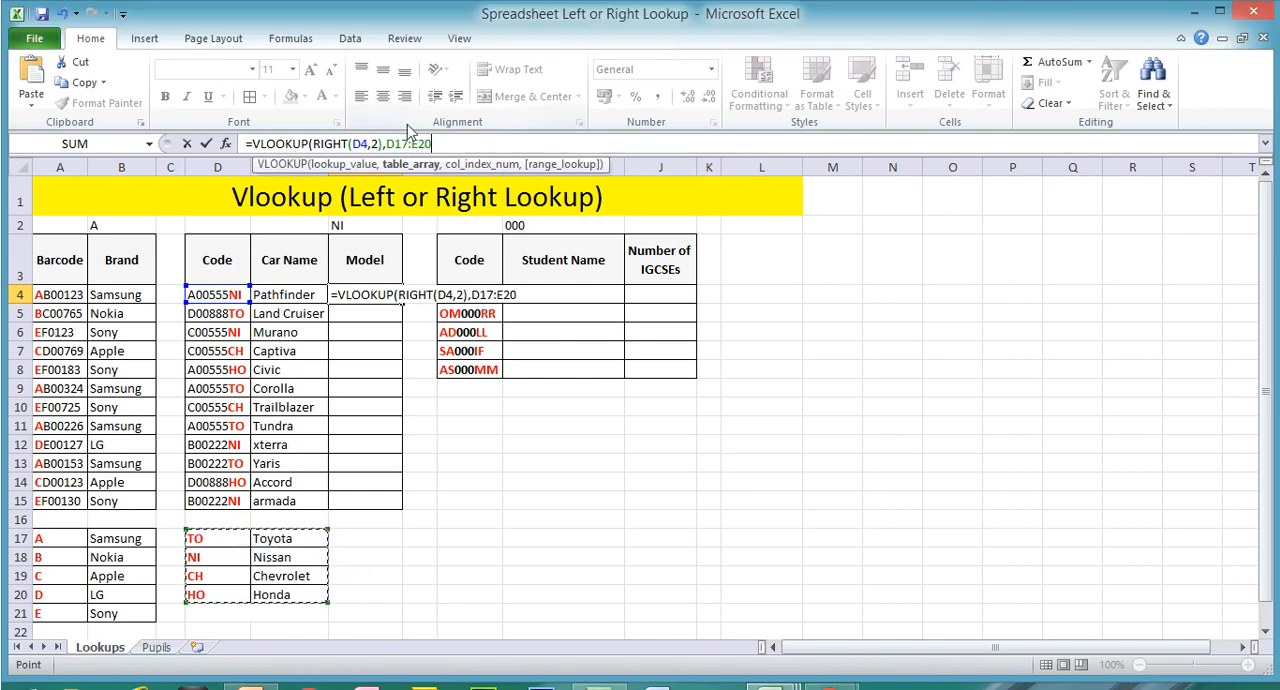
{"action": "key", "text": "Left"}
{"action": "key", "text": "Left"}
{"action": "key", "text": "Left"}
{"action": "key", "text": "Left"}
{"action": "key", "text": "Left"}
{"action": "key", "text": "Left"}
{"action": "key", "text": "Left"}
{"action": "type", "text": "$D"}
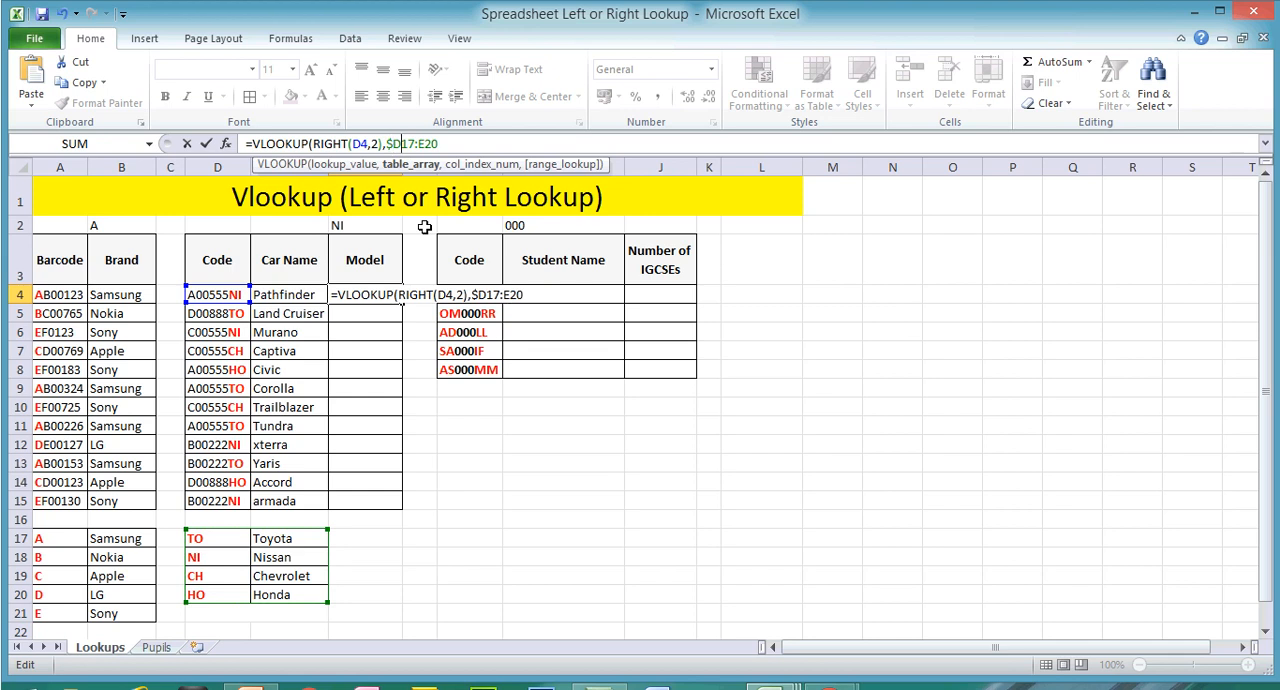
{"action": "type", "text": "$"}
{"action": "key", "text": "Right"}
{"action": "key", "text": "Right"}
{"action": "key", "text": "Right"}
{"action": "type", "text": "$"}
{"action": "key", "text": "Right"}
{"action": "type", "text": "$20"}
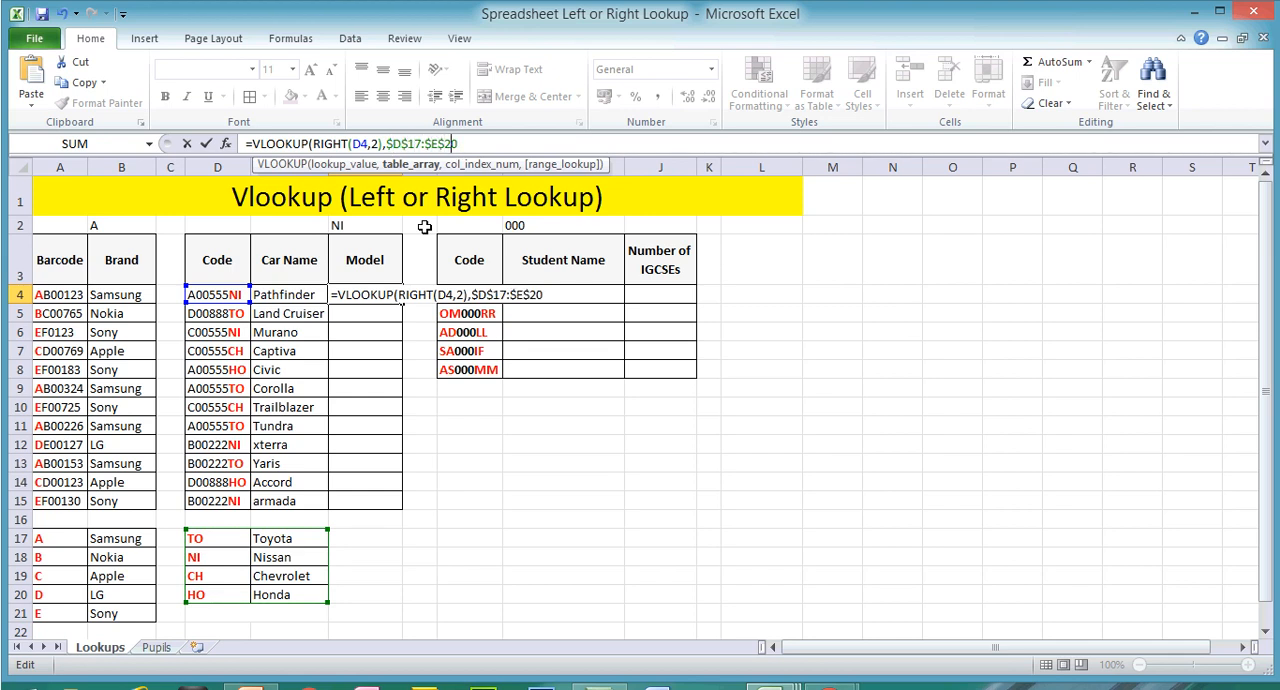
{"action": "type", "text": ","}
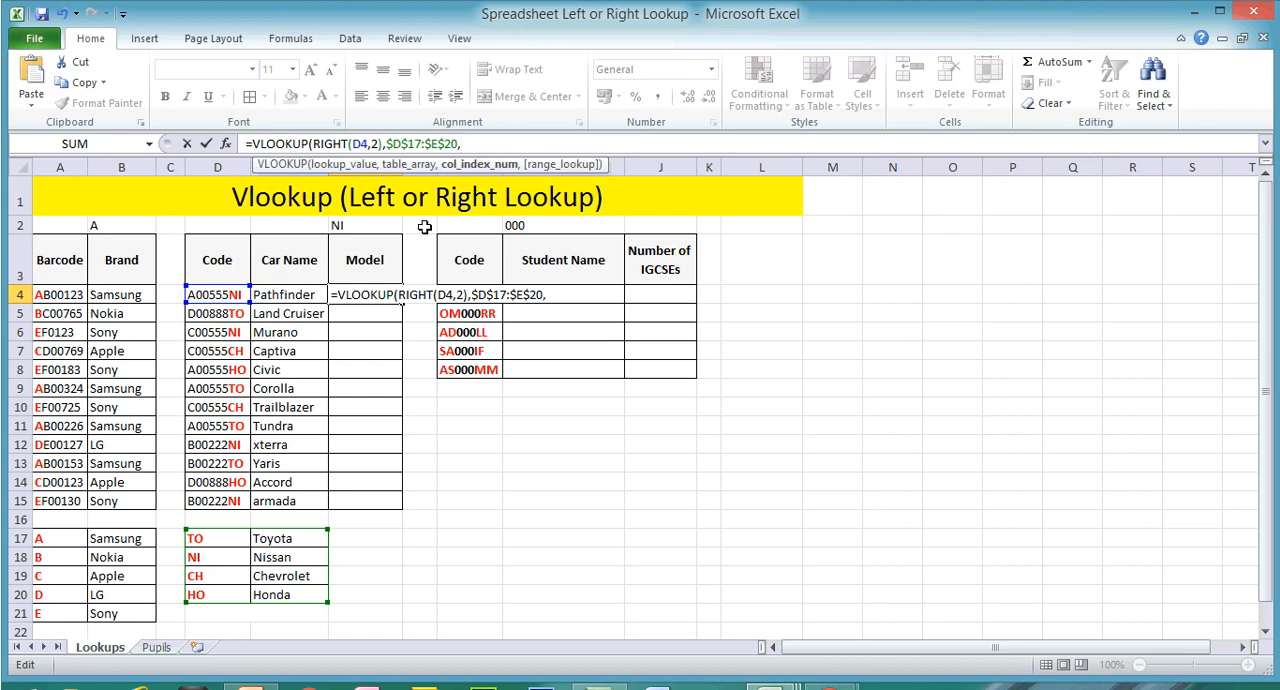
{"action": "type", "text": "2,"}
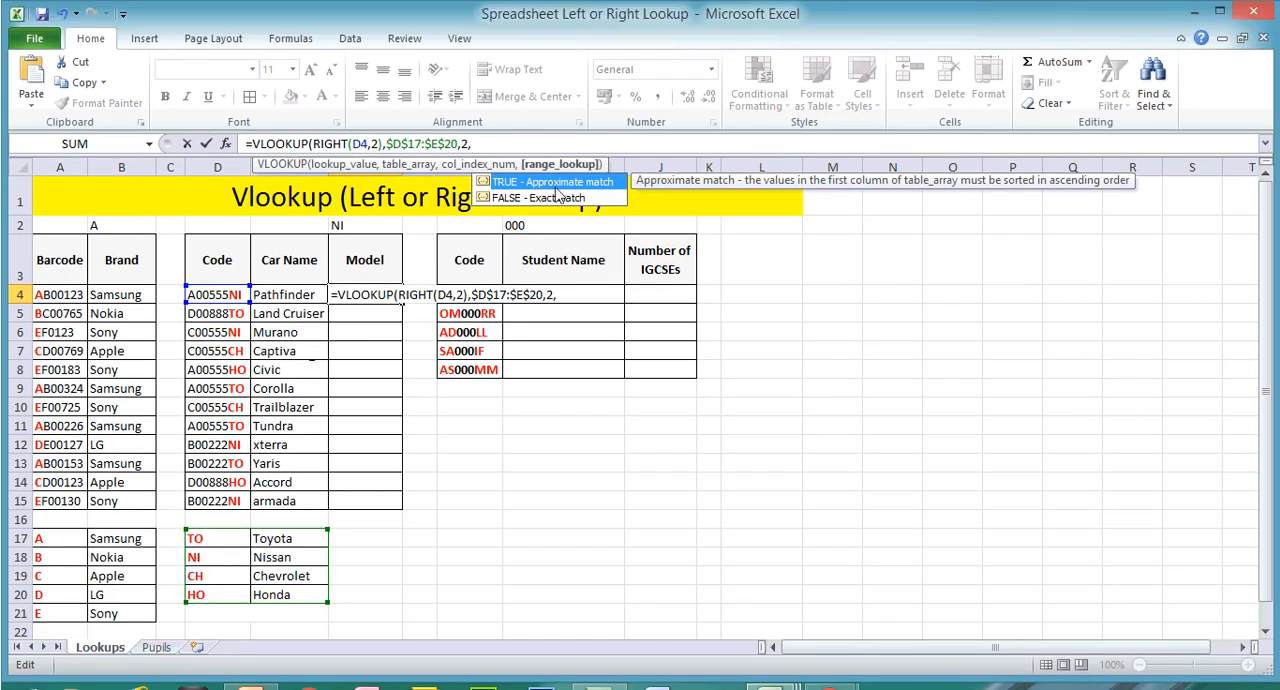
Step: Finish the model lookup with column index 2 and FALSE for an exact match, and fill it down to F15
{"action": "double_click", "coordinate": [545, 197]}
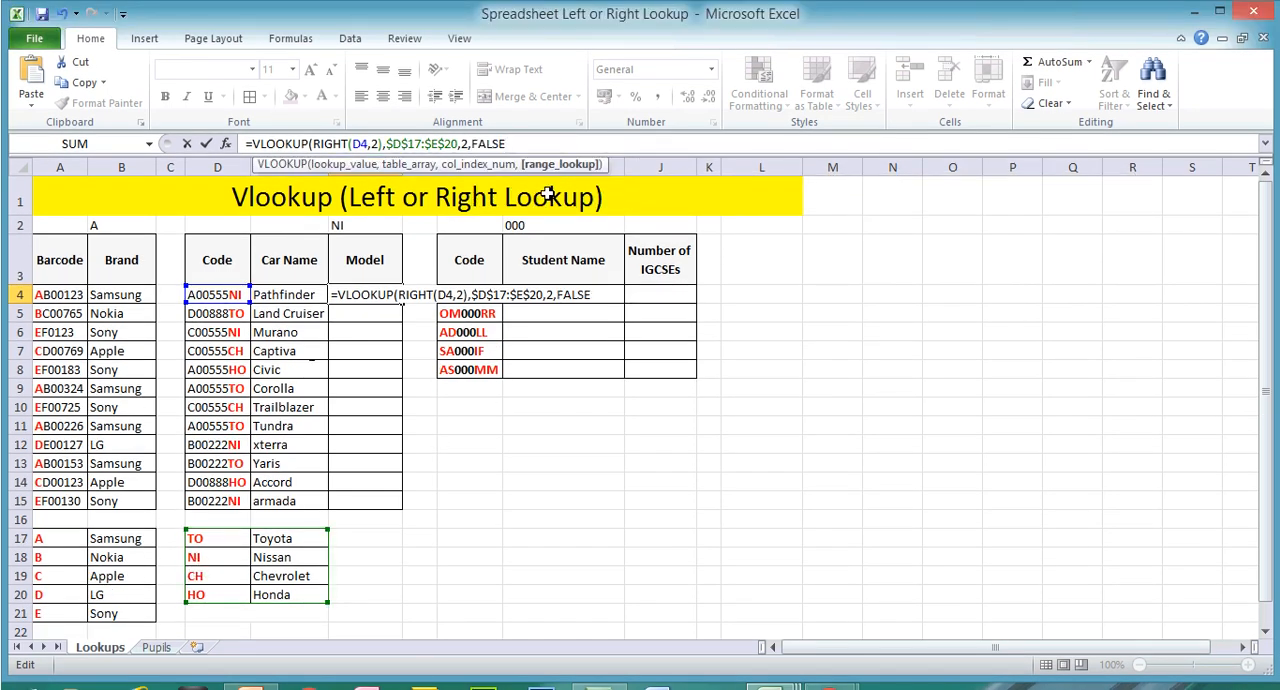
{"action": "type", "text": ")"}
{"action": "key", "text": "Return"}
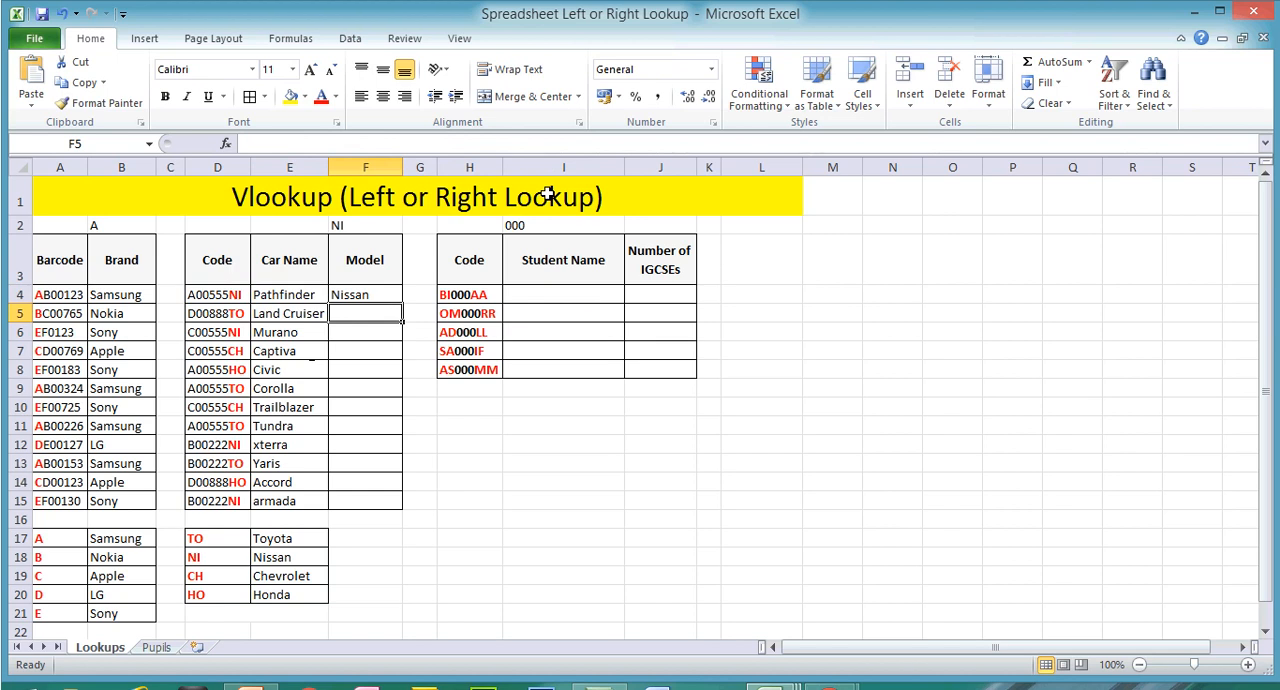
{"action": "left_click", "coordinate": [357, 294]}
{"action": "left_click_drag", "start_coordinate": [402, 304], "coordinate": [400, 497]}
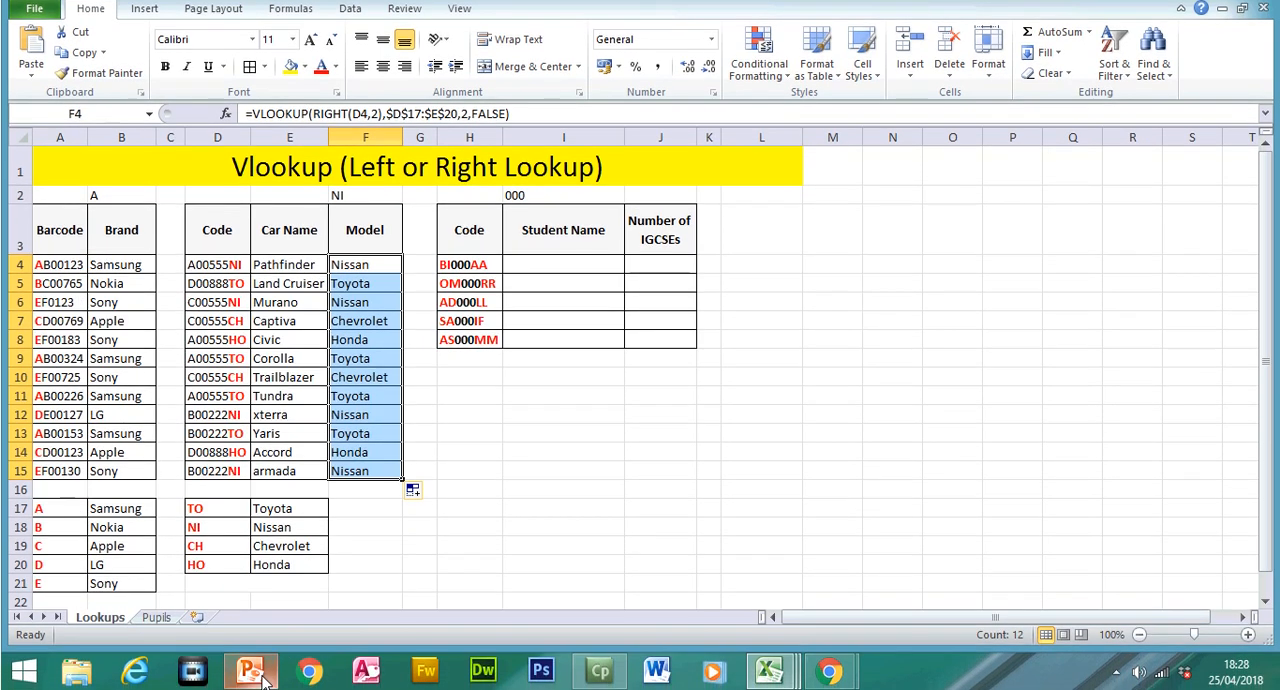
Step: Switch to the PowerPoint revision presentation and review the slides on LOOKUP and on looking up an output value from a table array
{"action": "left_click", "coordinate": [255, 680]}
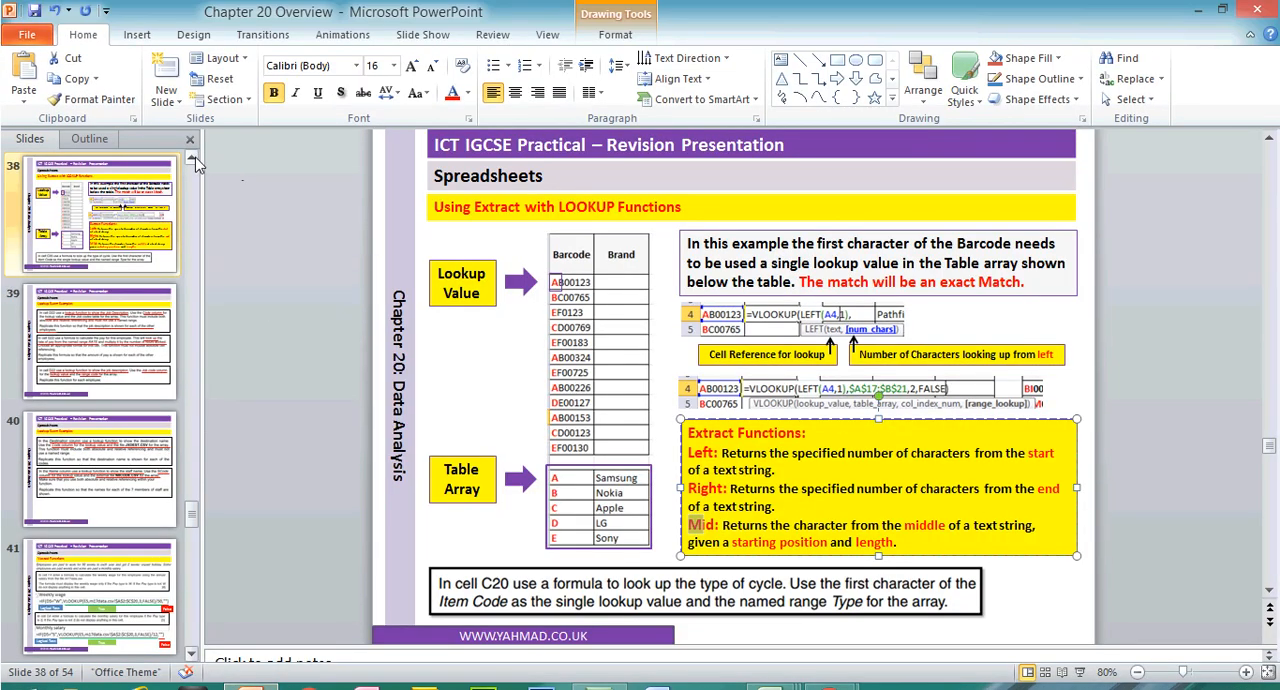
{"action": "scroll", "coordinate": [197, 165], "scroll_direction": "up", "scroll_amount": 3}
{"action": "left_click", "coordinate": [113, 303]}
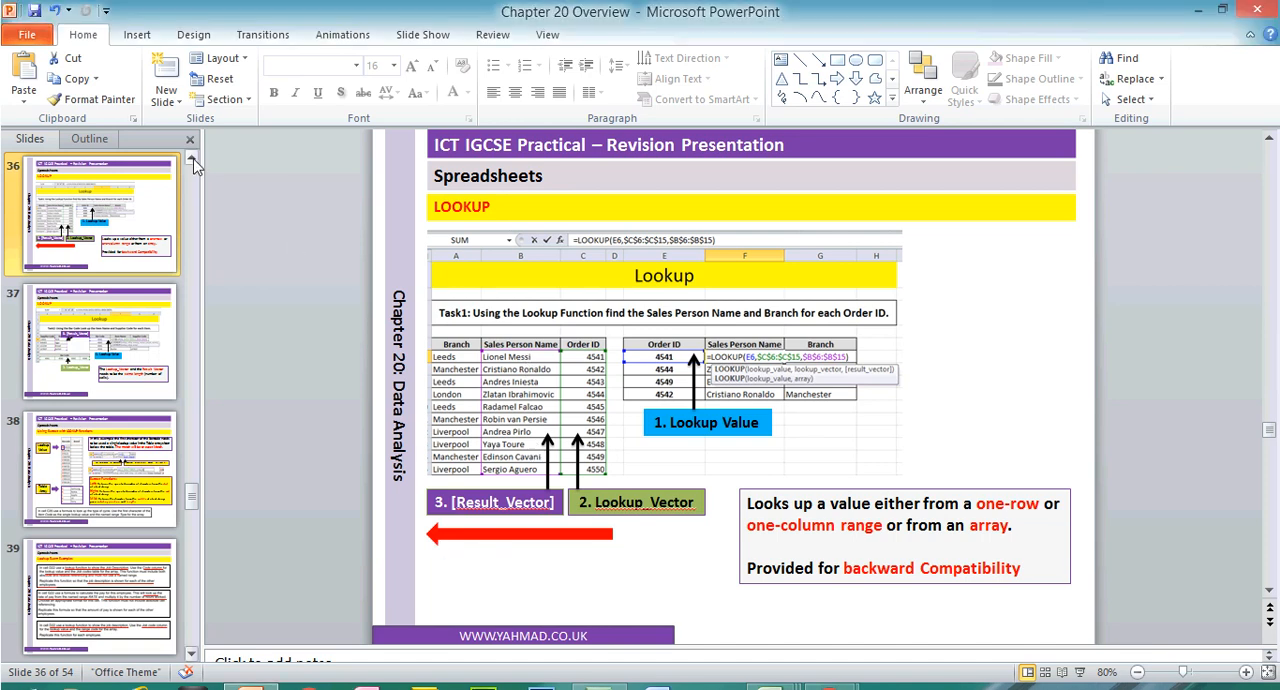
{"action": "left_click", "coordinate": [191, 128]}
{"action": "left_click", "coordinate": [191, 158]}
{"action": "left_click", "coordinate": [191, 158]}
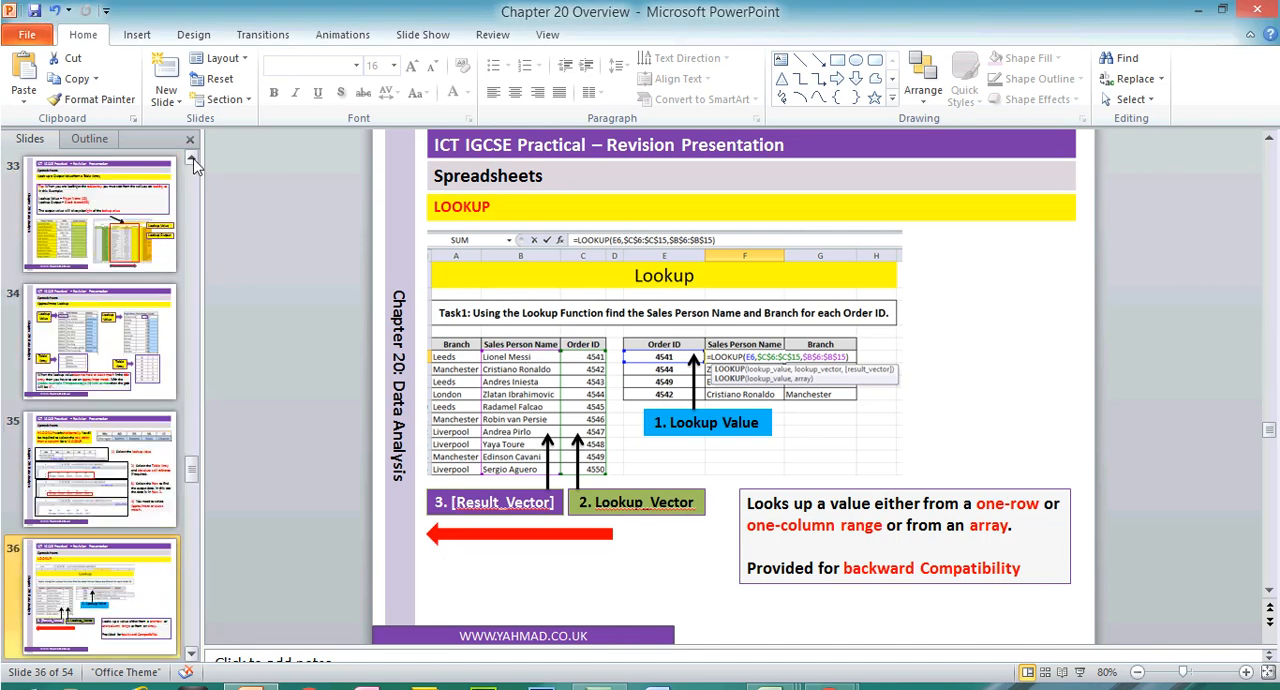
{"action": "left_click", "coordinate": [160, 178]}
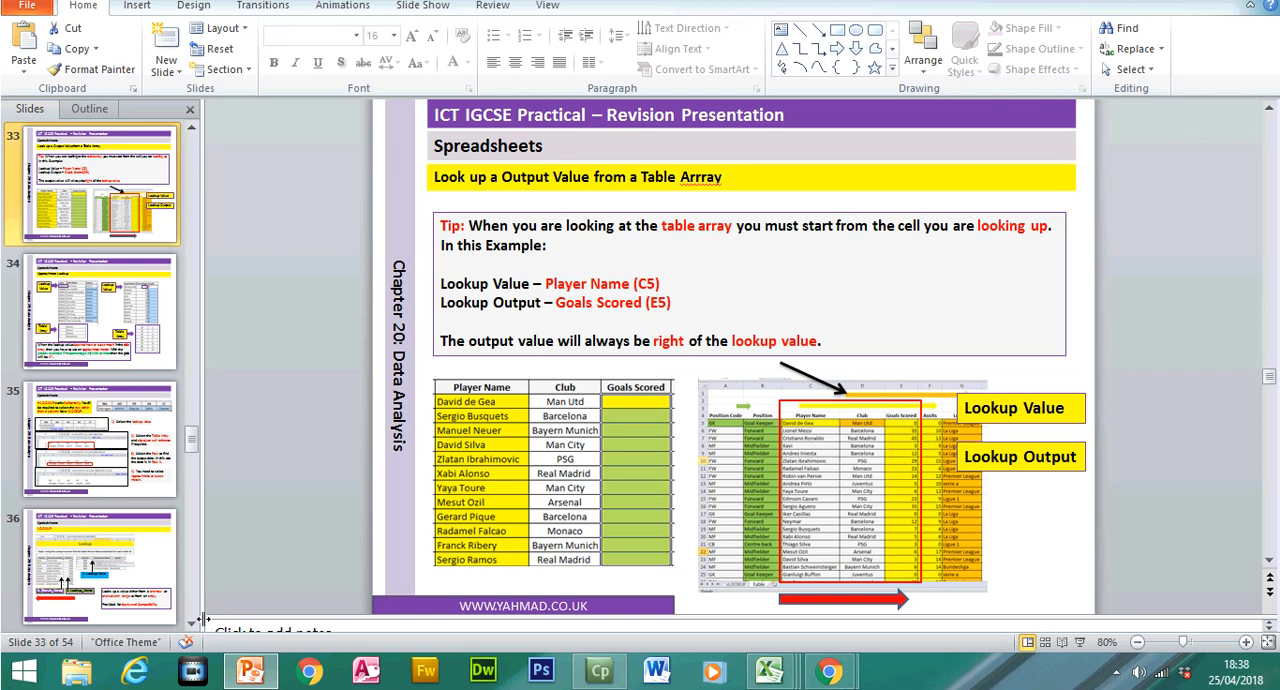
{"action": "left_click", "coordinate": [110, 565]}
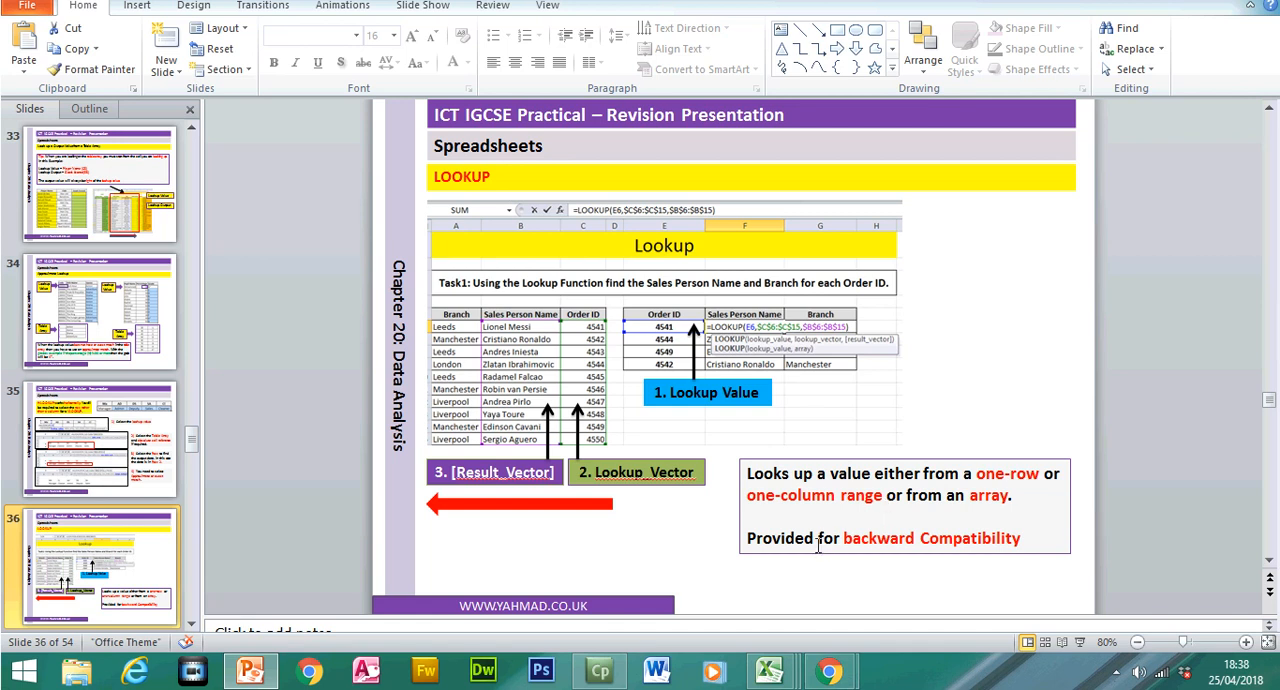
Step: Switch to the Lookup (2) workbook in Excel and begin a LOOKUP formula in F6 with E6 as its lookup value
{"action": "mouse_move", "coordinate": [768, 672]}
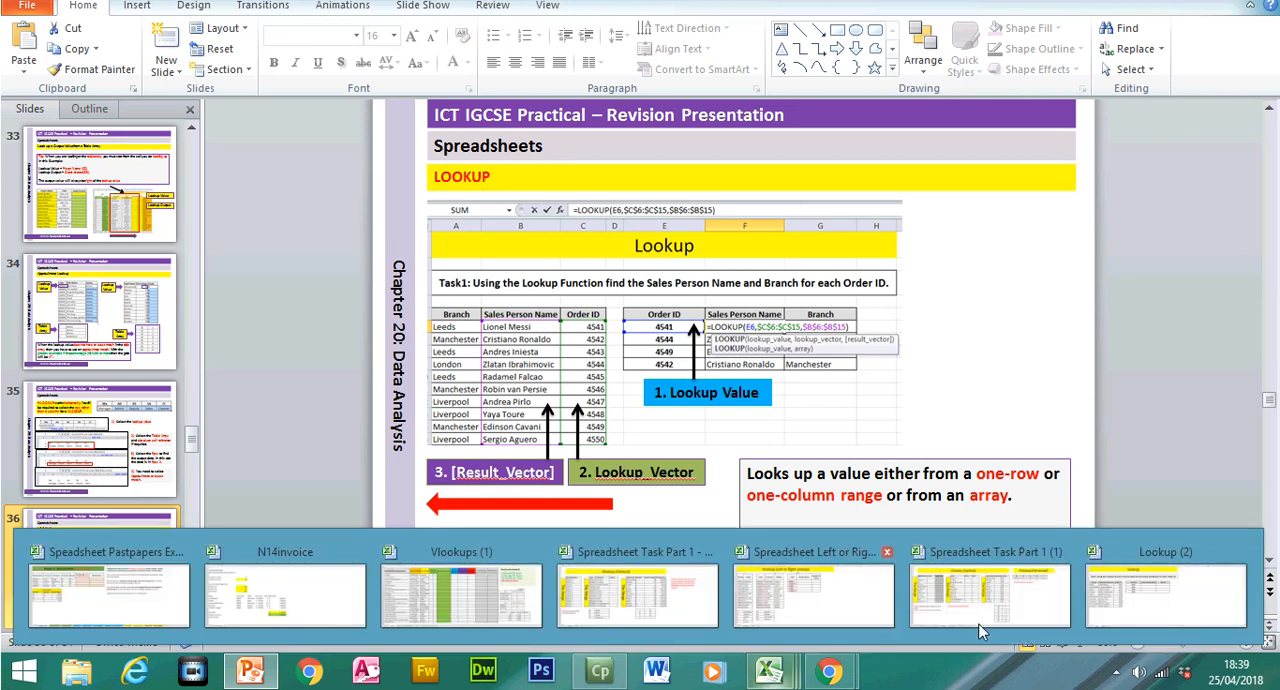
{"action": "left_click", "coordinate": [1165, 617]}
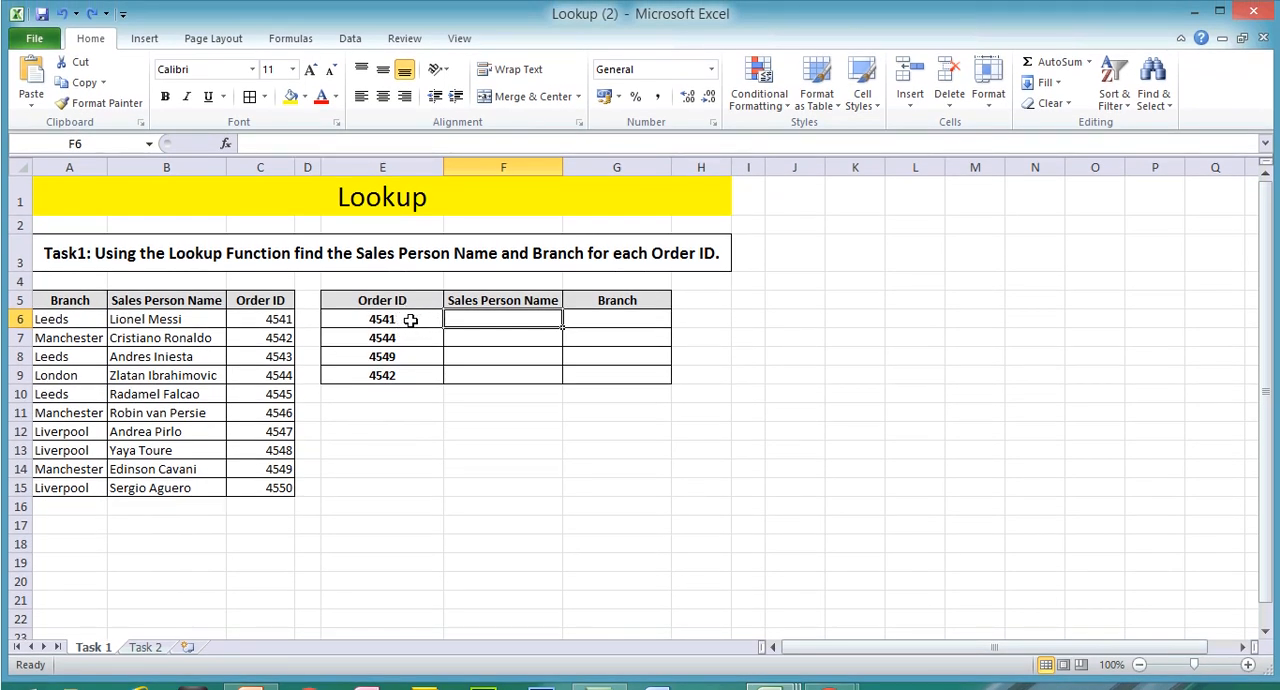
{"action": "left_click", "coordinate": [410, 319]}
{"action": "left_click_drag", "start_coordinate": [286, 322], "coordinate": [279, 488]}
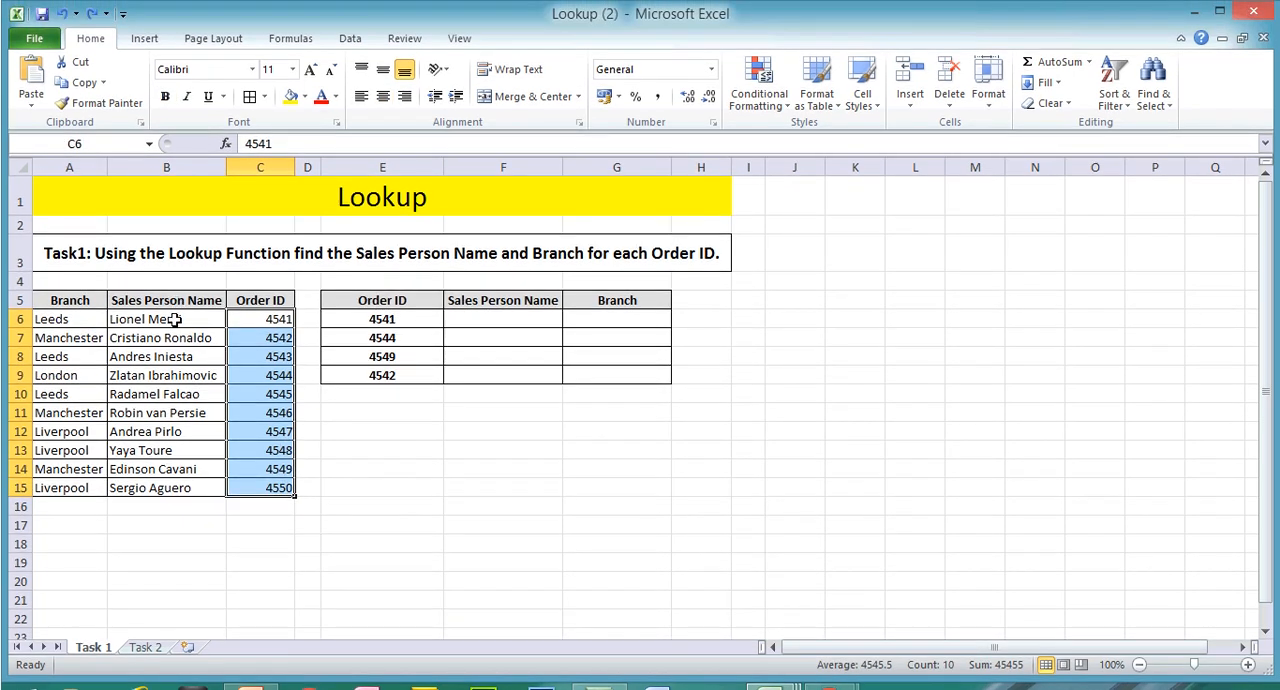
{"action": "left_click_drag", "start_coordinate": [181, 310], "coordinate": [166, 479]}
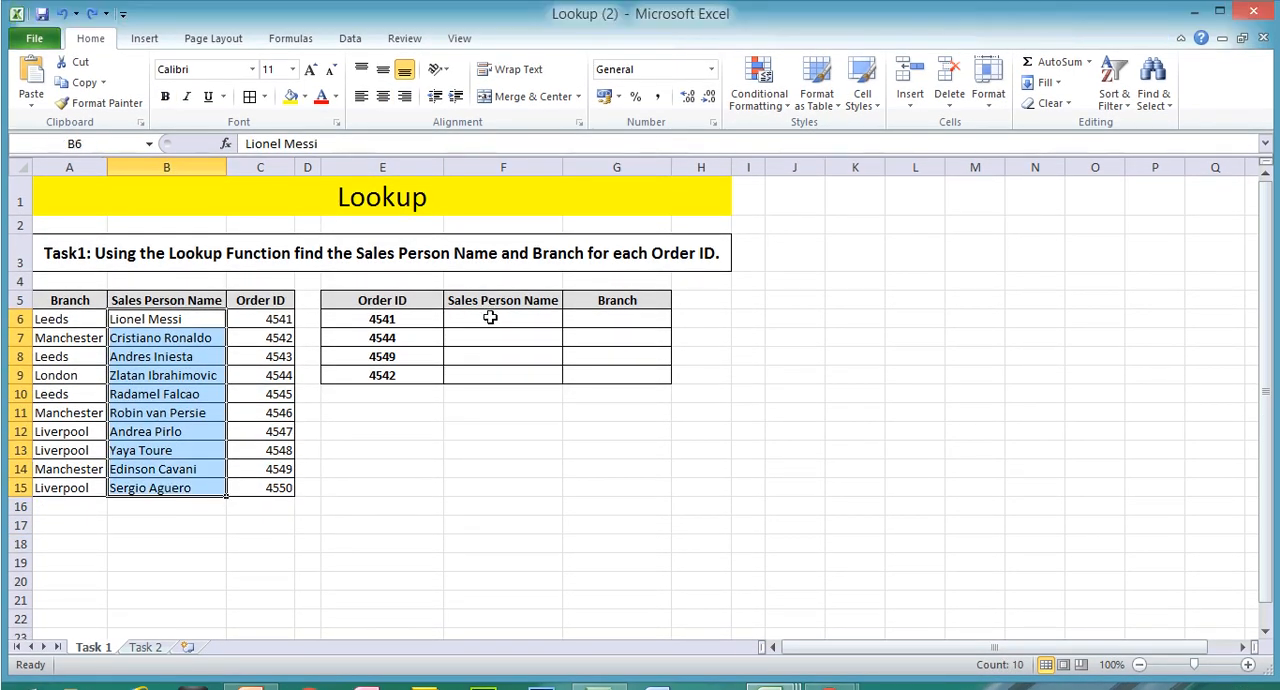
{"action": "left_click", "coordinate": [490, 318]}
{"action": "type", "text": "="}
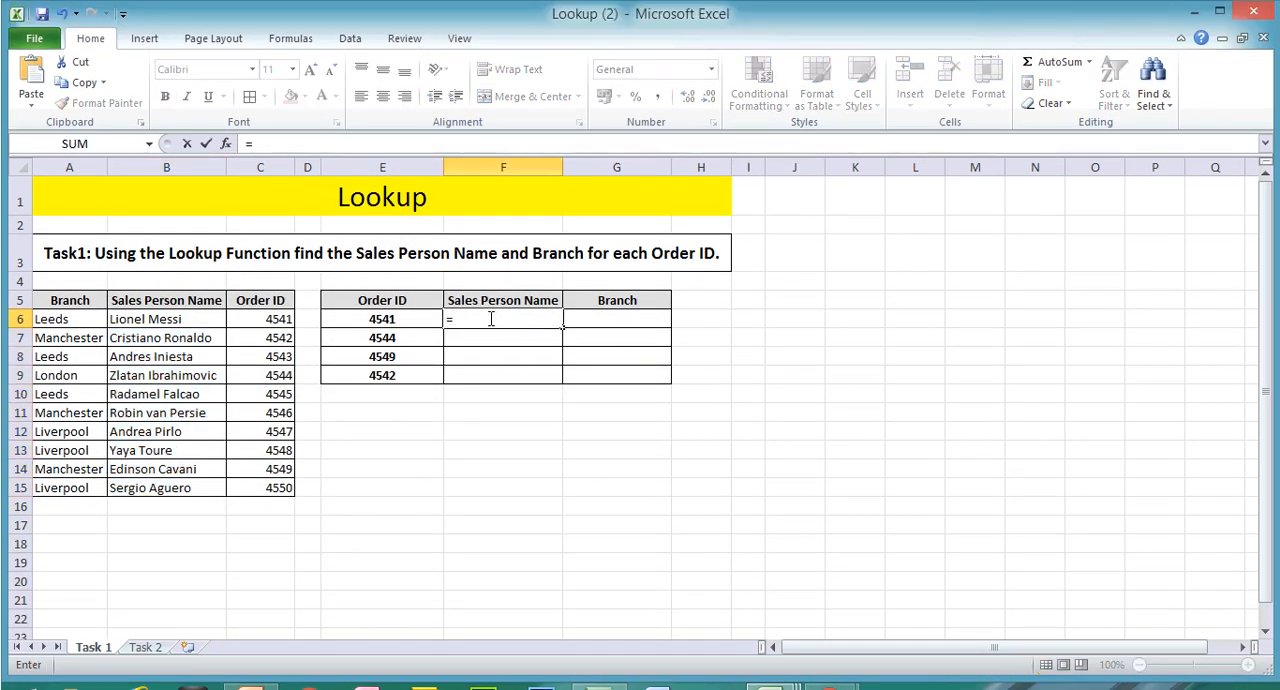
{"action": "type", "text": "loo"}
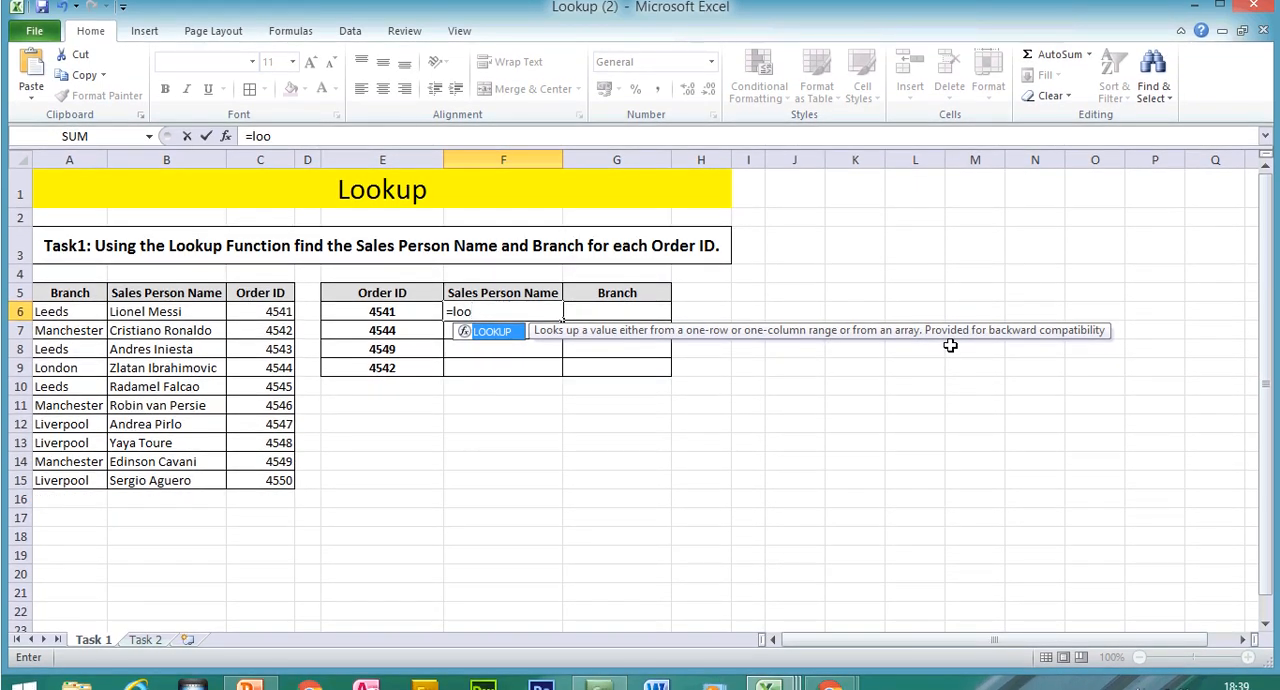
{"action": "double_click", "coordinate": [508, 332]}
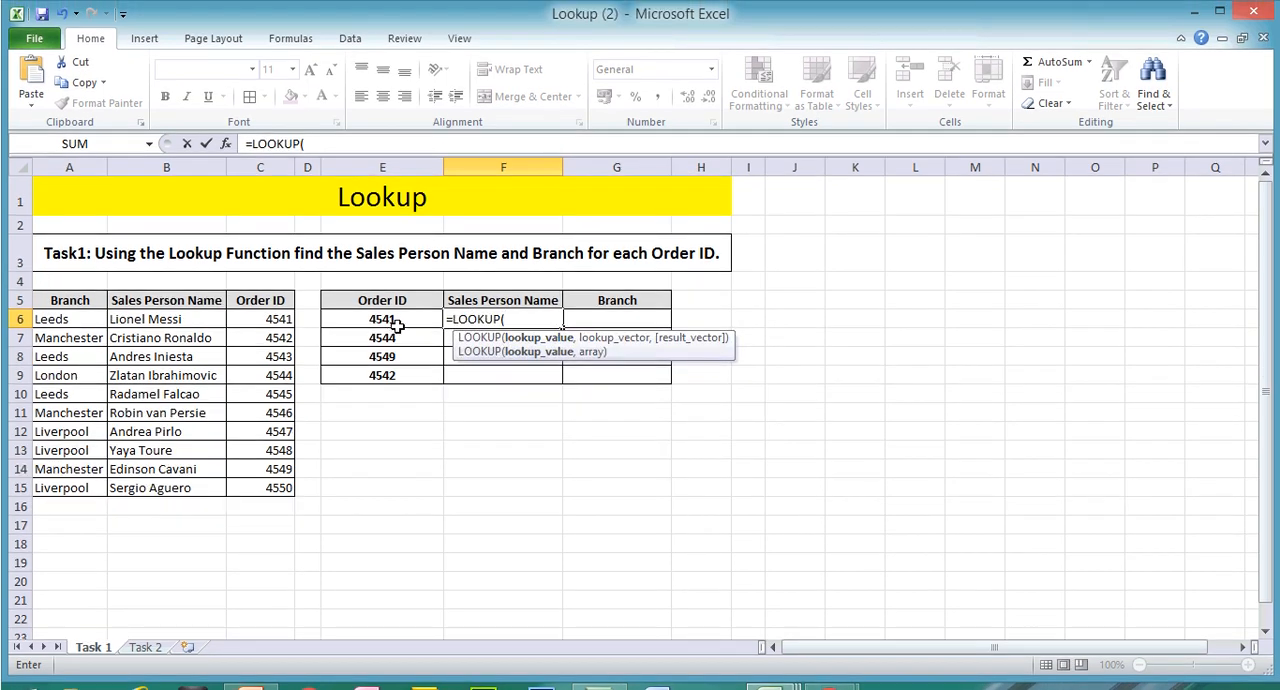
{"action": "left_click", "coordinate": [399, 320]}
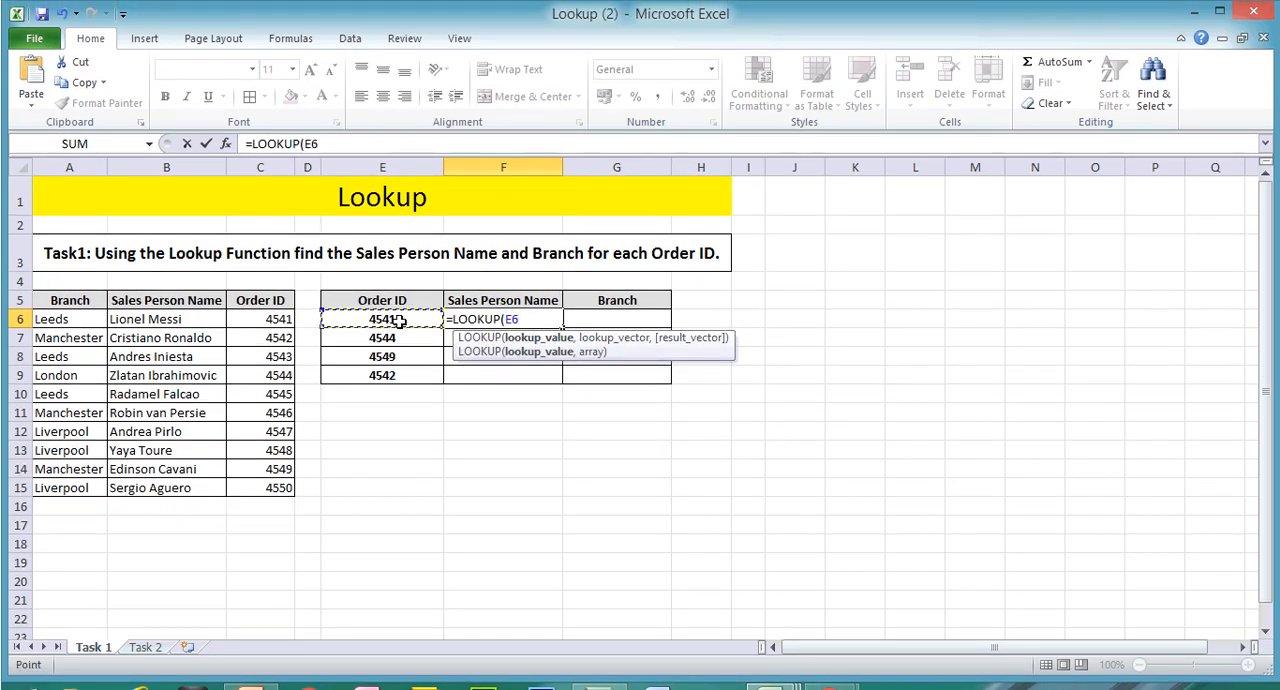
Step: Add the Order ID cells C6:C15 as the lookup vector and make them absolute as $C$6:$C$15
{"action": "type", "text": ","}
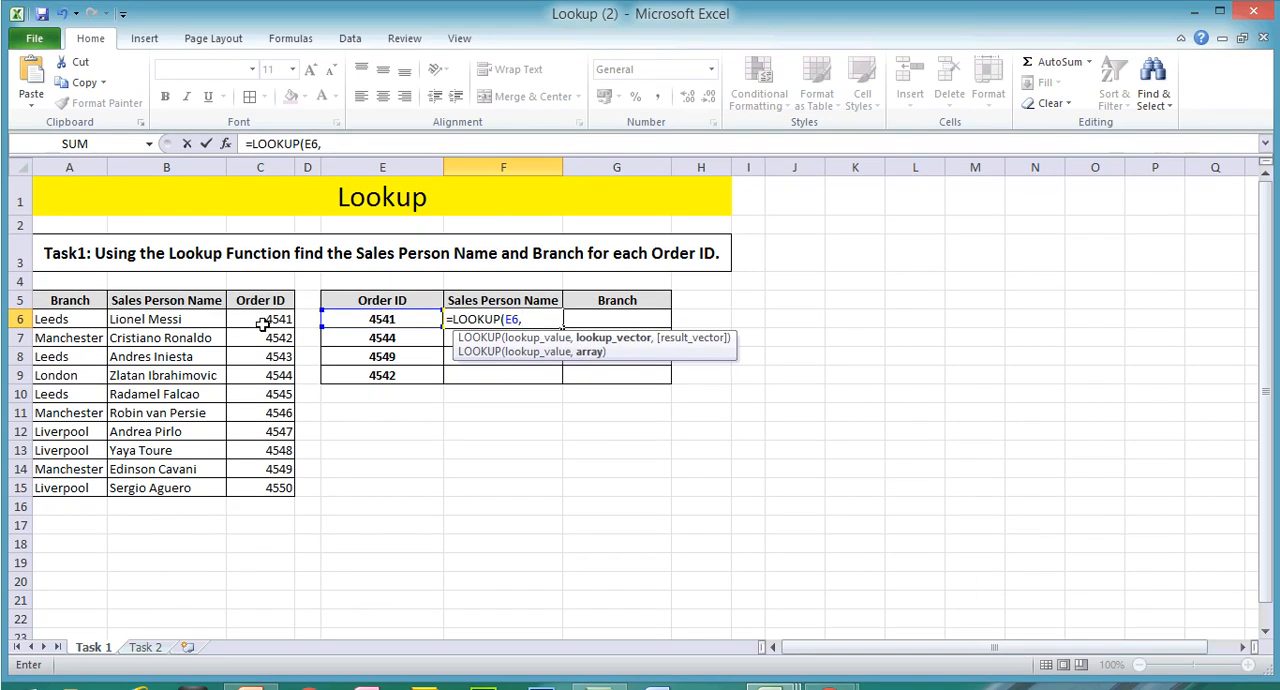
{"action": "left_click_drag", "start_coordinate": [262, 322], "coordinate": [257, 455]}
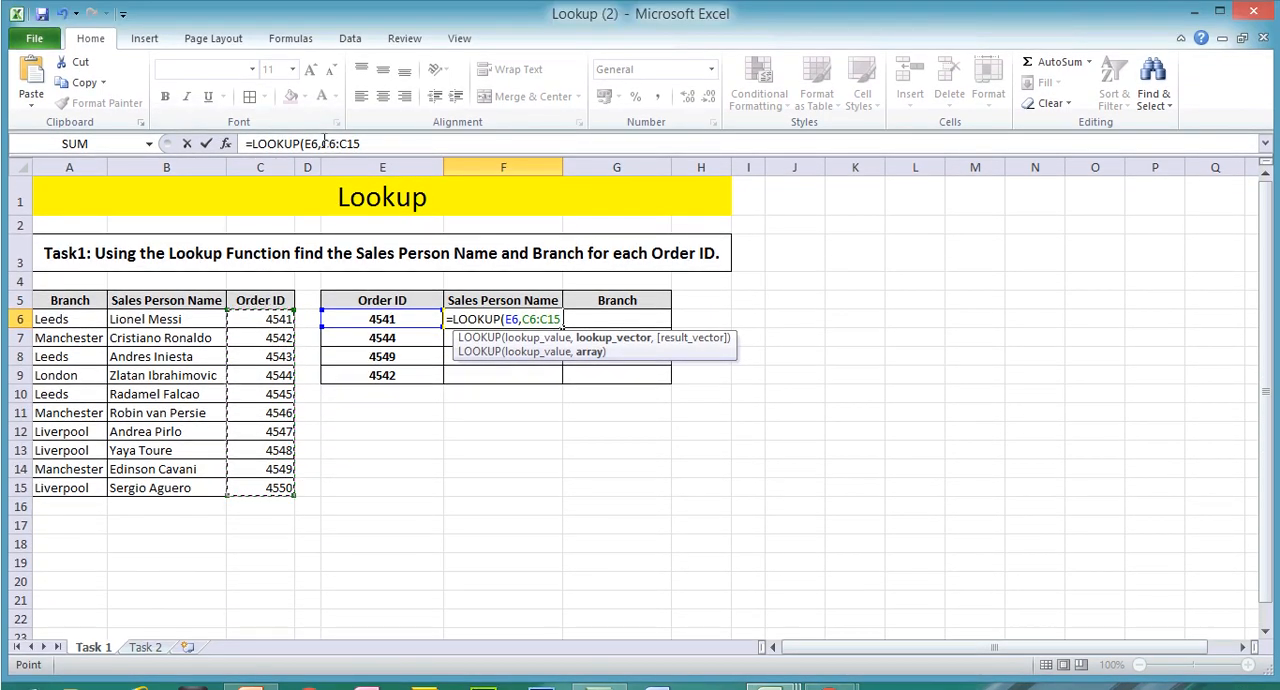
{"action": "left_click", "coordinate": [323, 143]}
{"action": "type", "text": "$"}
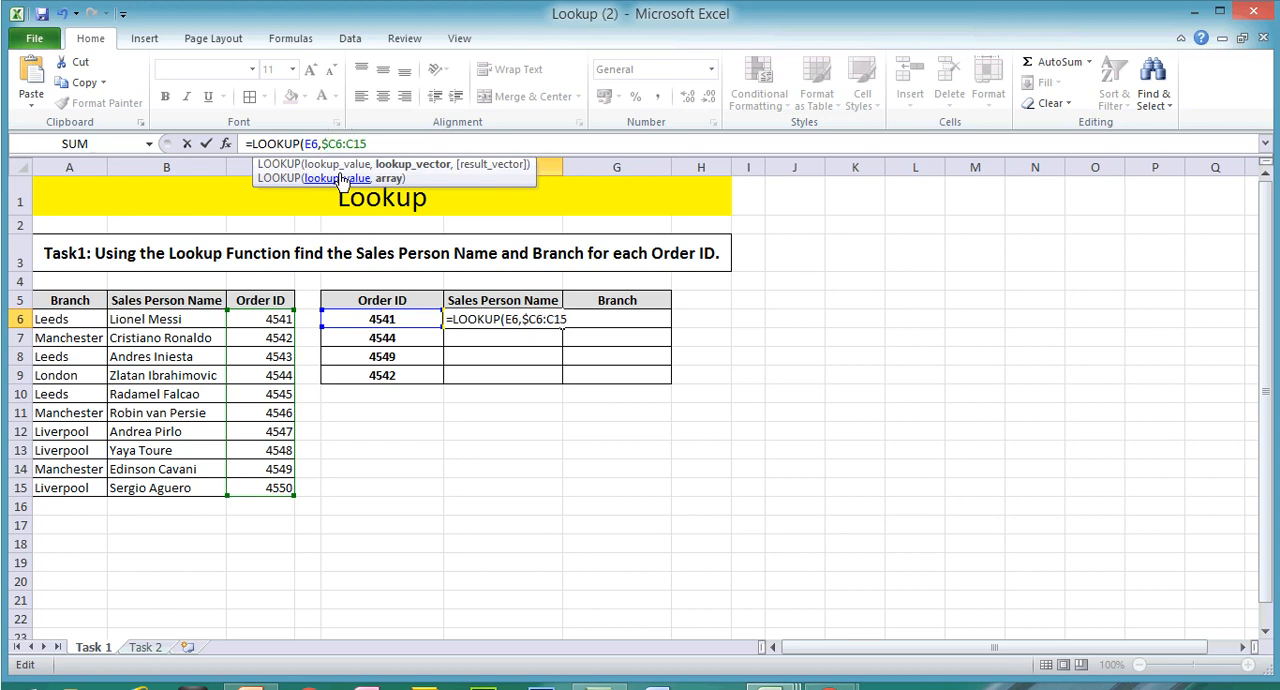
{"action": "key", "text": "Right"}
{"action": "type", "text": "$"}
{"action": "key", "text": "Right"}
{"action": "key", "text": "Right"}
{"action": "type", "text": "$C$15,"}
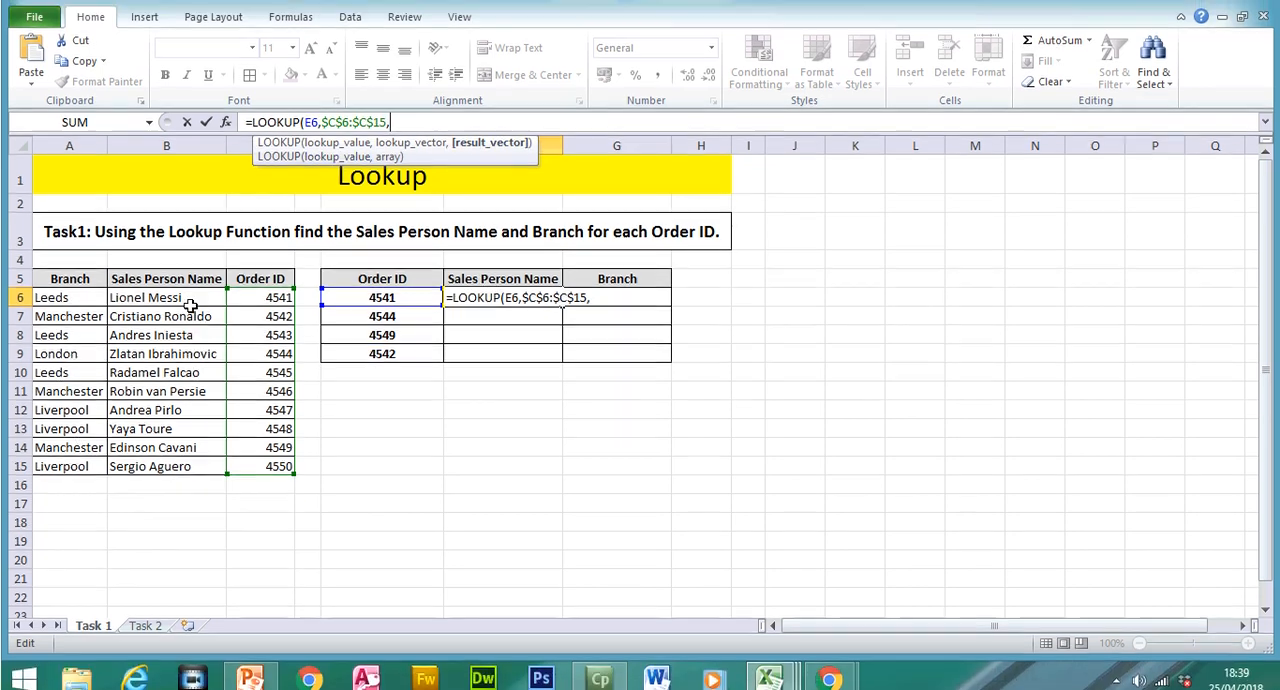
Step: Add the Sales Person Name cells as the absolute result vector $B$6:$B$15 and complete the LOOKUP formula
{"action": "left_click_drag", "start_coordinate": [190, 300], "coordinate": [188, 466]}
{"action": "left_click", "coordinate": [389, 116]}
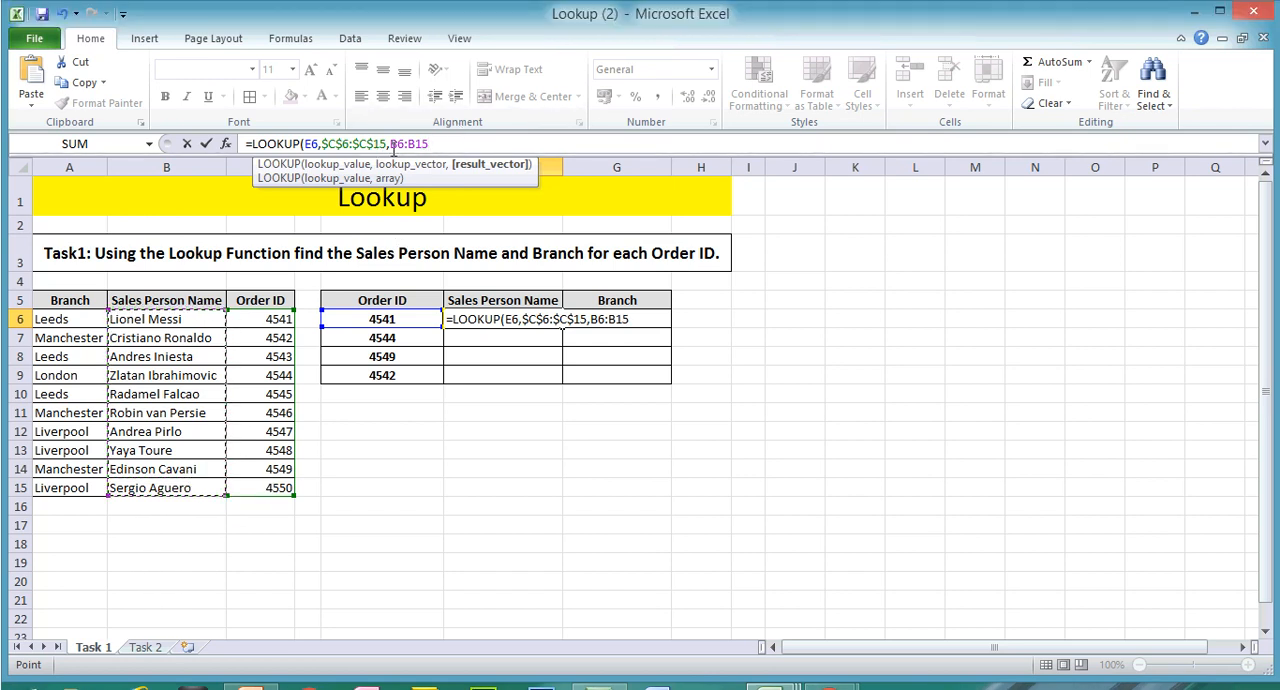
{"action": "type", "text": "$C$"}
{"action": "key", "text": "Right"}
{"action": "key", "text": "Right"}
{"action": "type", "text": "$"}
{"action": "key", "text": "Right"}
{"action": "type", "text": "$15"}
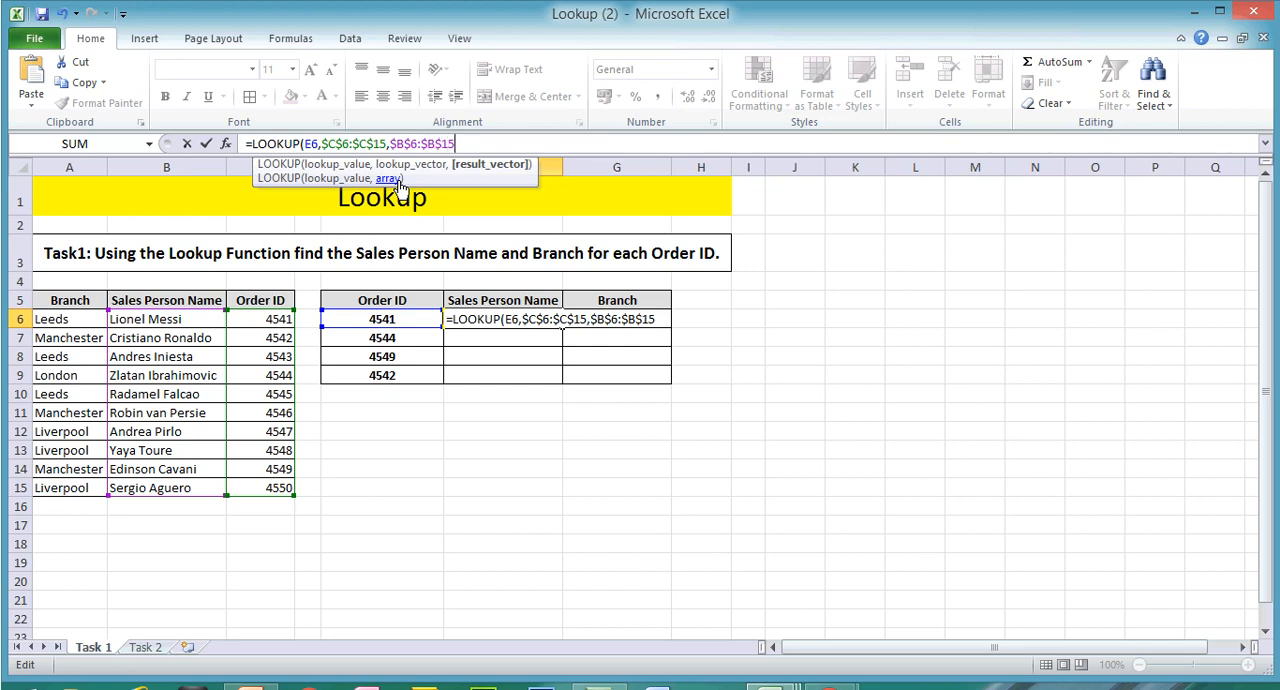
{"action": "type", "text": "0"}
{"action": "key", "text": "BackSpace"}
{"action": "key", "text": "Right"}
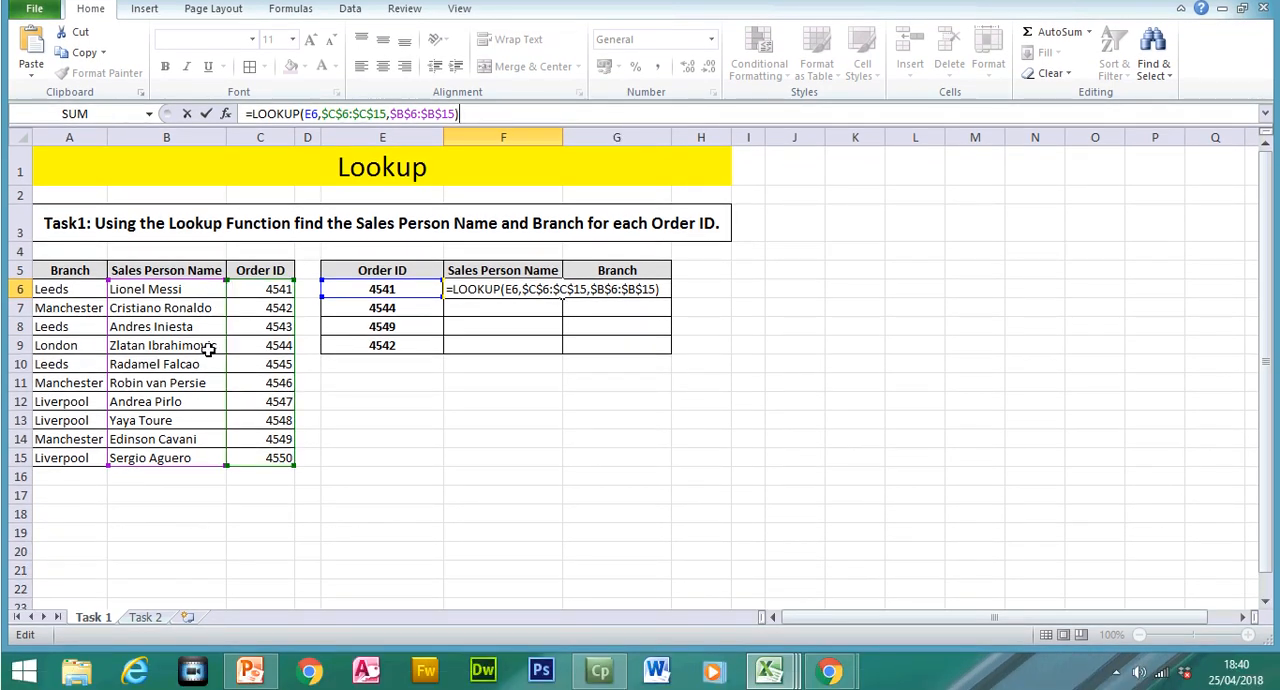
{"action": "key", "text": "Return"}
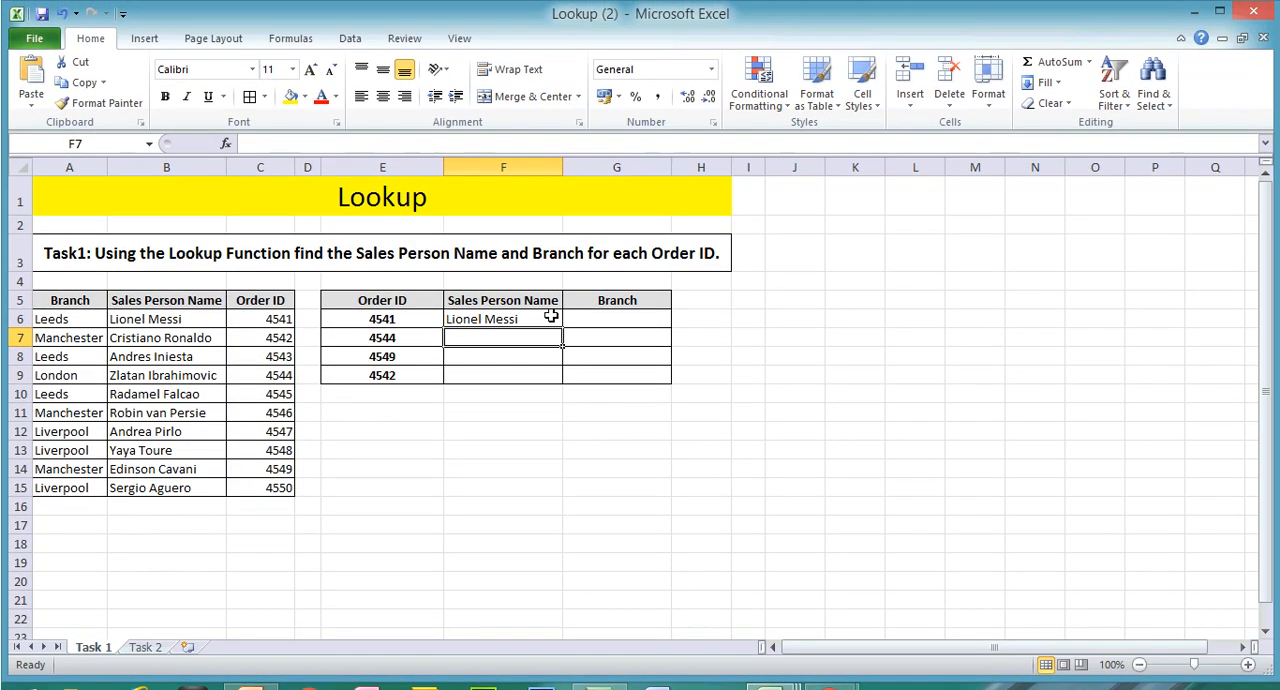
Step: Fill the sales person lookup from F6 down to F9 and check the copied formulas against the source table
{"action": "left_click", "coordinate": [551, 287]}
{"action": "left_click_drag", "start_coordinate": [562, 298], "coordinate": [563, 376]}
{"action": "left_click", "coordinate": [523, 340]}
{"action": "left_click", "coordinate": [507, 361]}
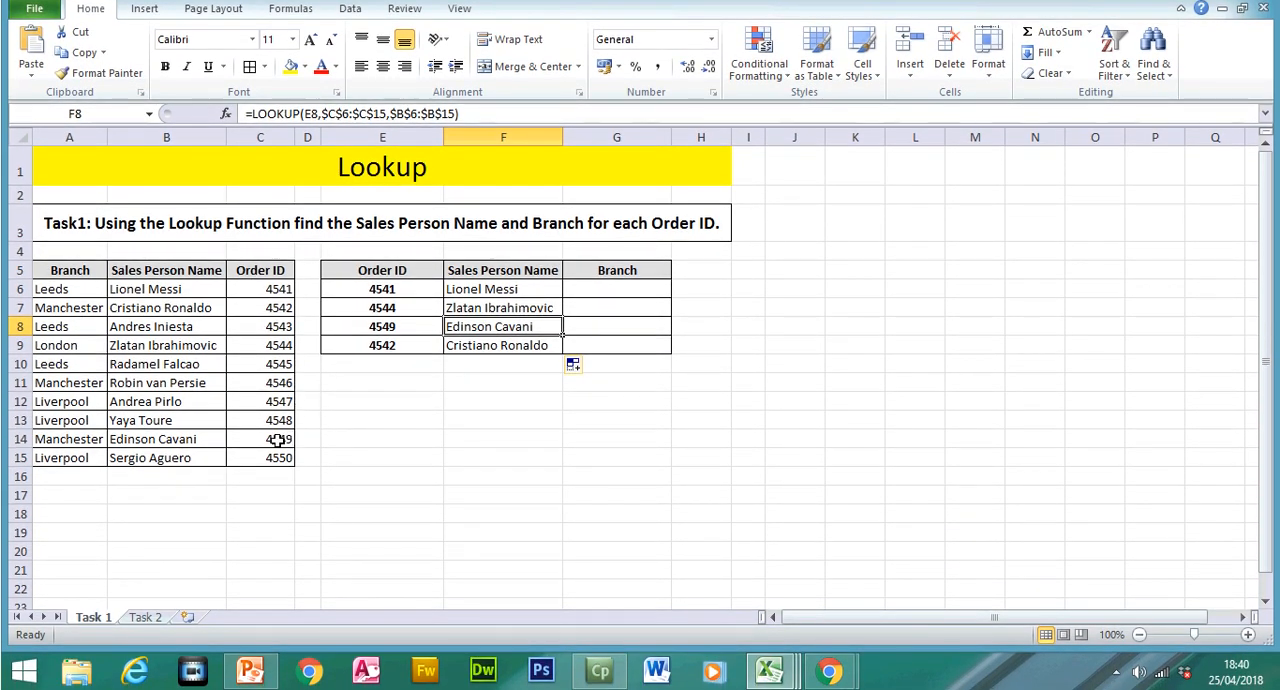
{"action": "left_click", "coordinate": [484, 345]}
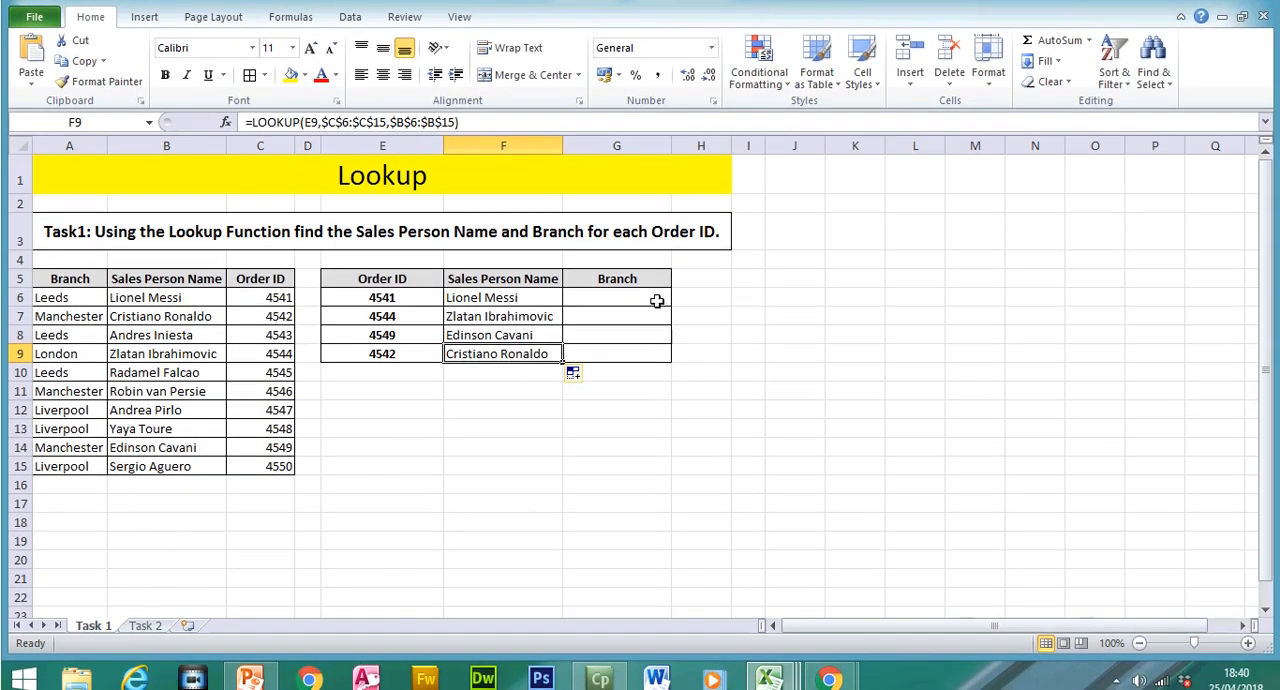
Step: Begin a LOOKUP formula in the first Branch cell G6 with Order ID cell E6 as its lookup value
{"action": "left_click", "coordinate": [641, 316]}
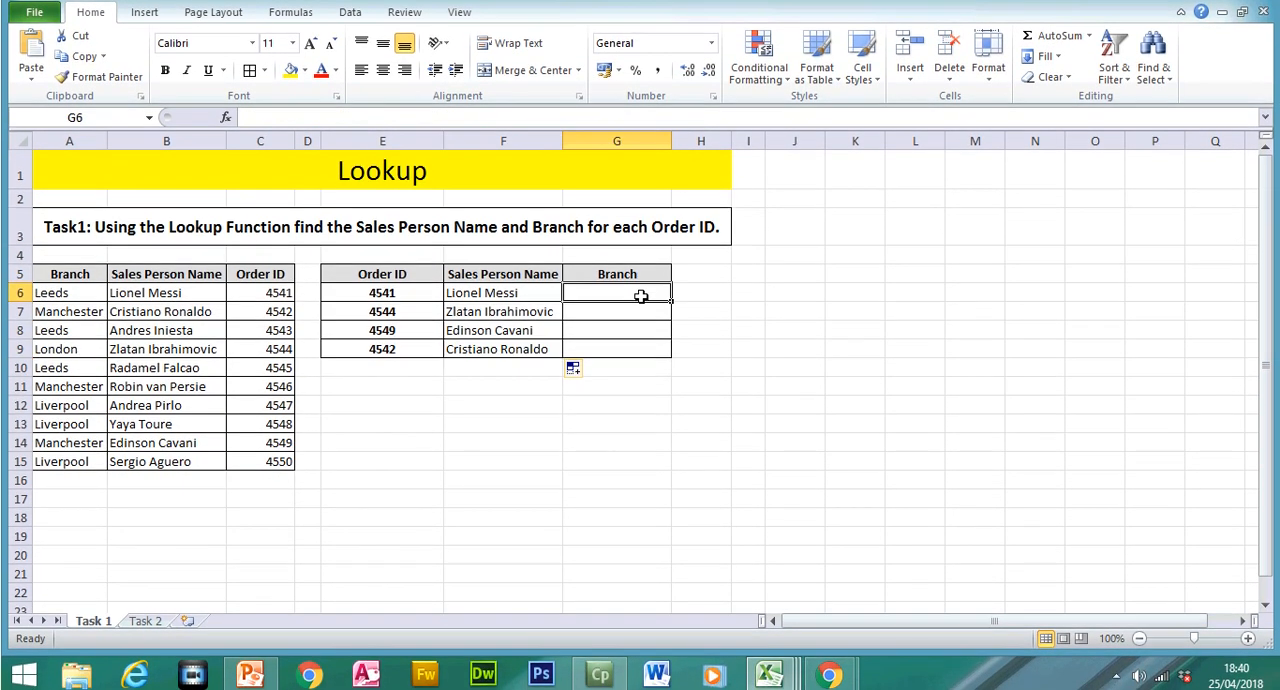
{"action": "mouse_move", "coordinate": [639, 290]}
{"action": "left_mouse_down"}
{"action": "mouse_move", "coordinate": [637, 344]}
{"action": "mouse_move", "coordinate": [638, 286]}
{"action": "left_mouse_up"}
{"action": "type", "text": "="}
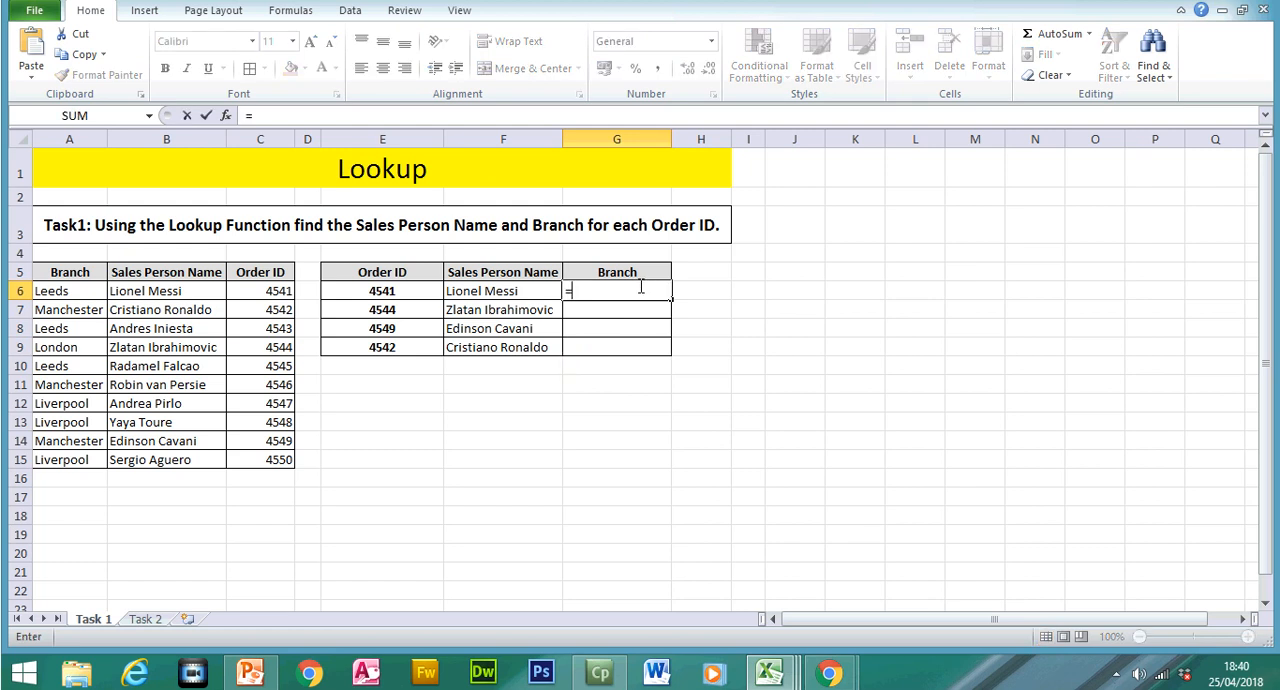
{"action": "type", "text": "vl"}
{"action": "key", "text": "BackSpace"}
{"action": "key", "text": "BackSpace"}
{"action": "key", "text": "BackSpace"}
{"action": "type", "text": "loo"}
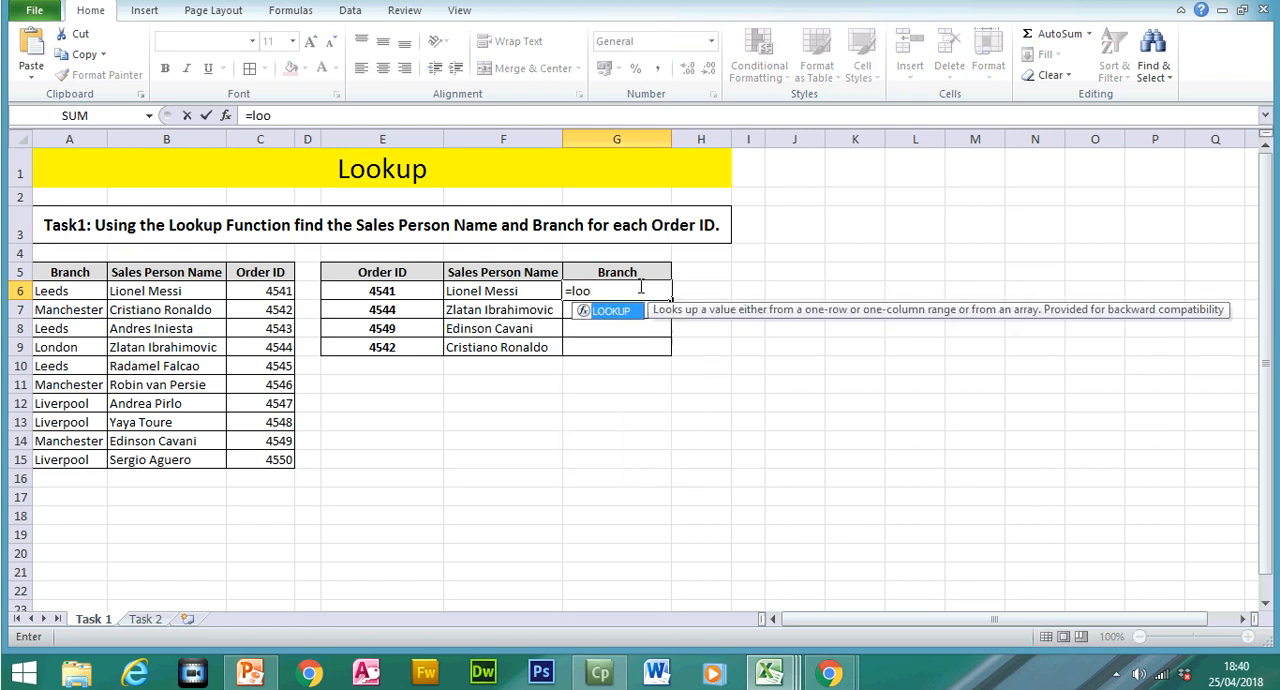
{"action": "double_click", "coordinate": [642, 318]}
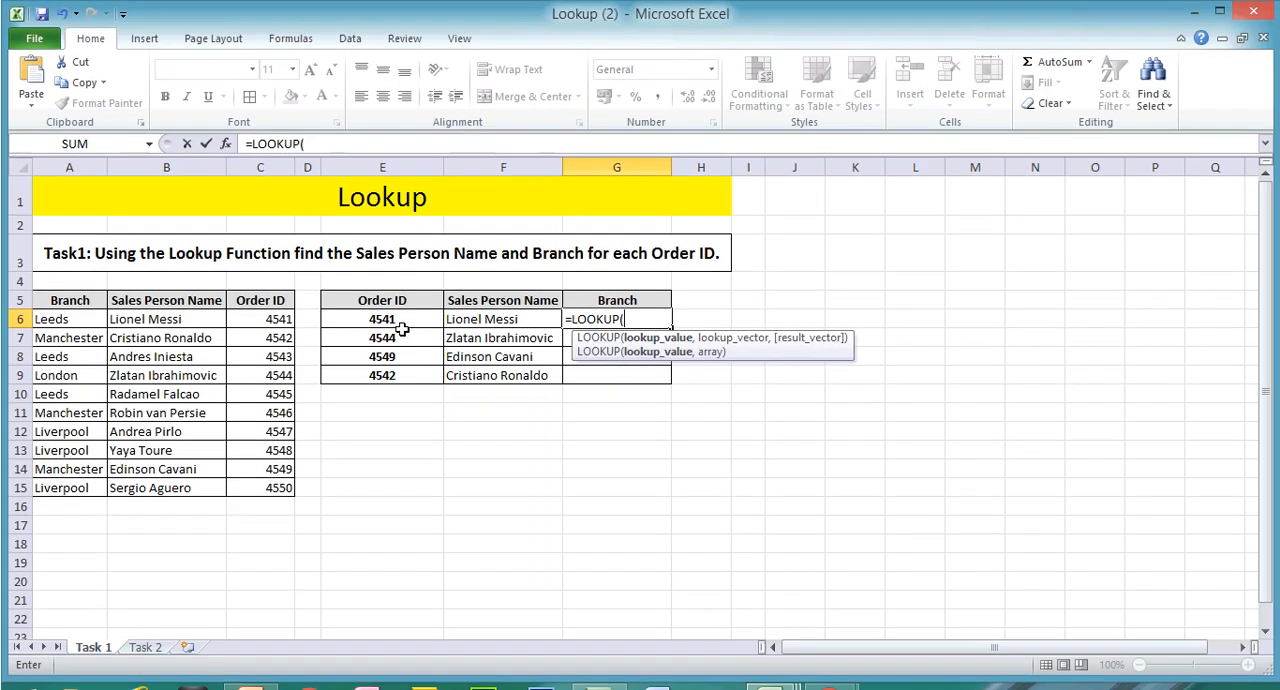
{"action": "left_click", "coordinate": [399, 321]}
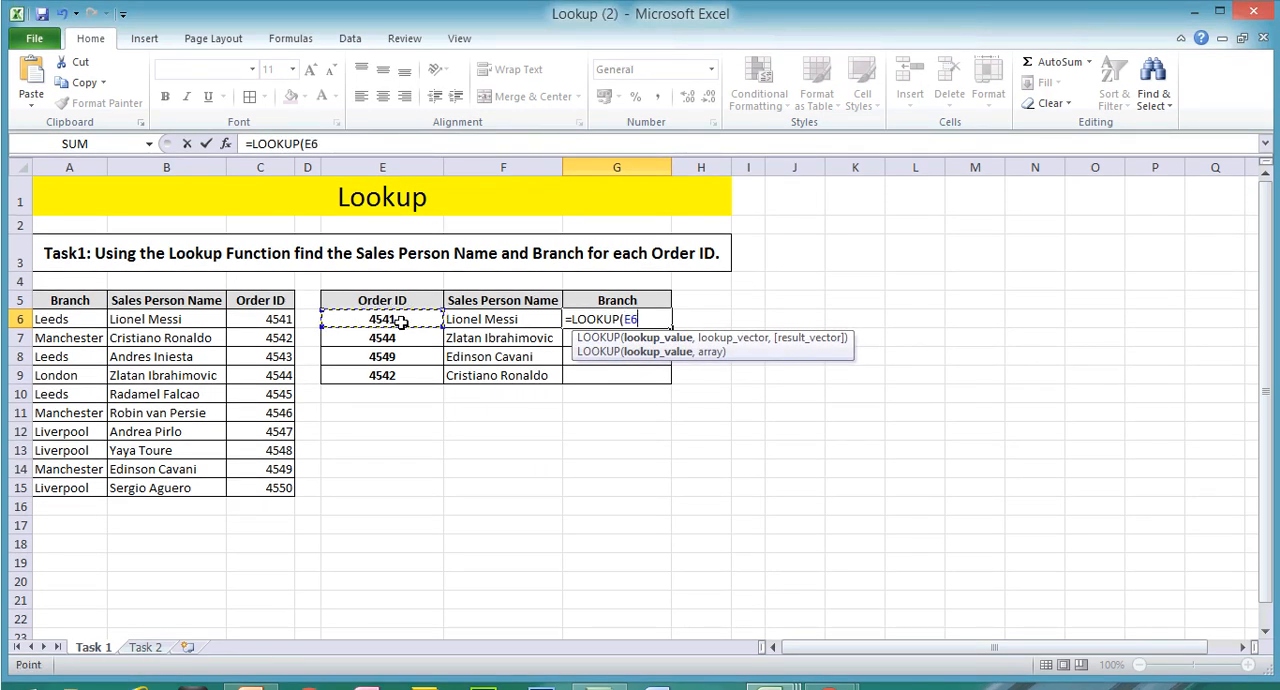
{"action": "type", "text": ","}
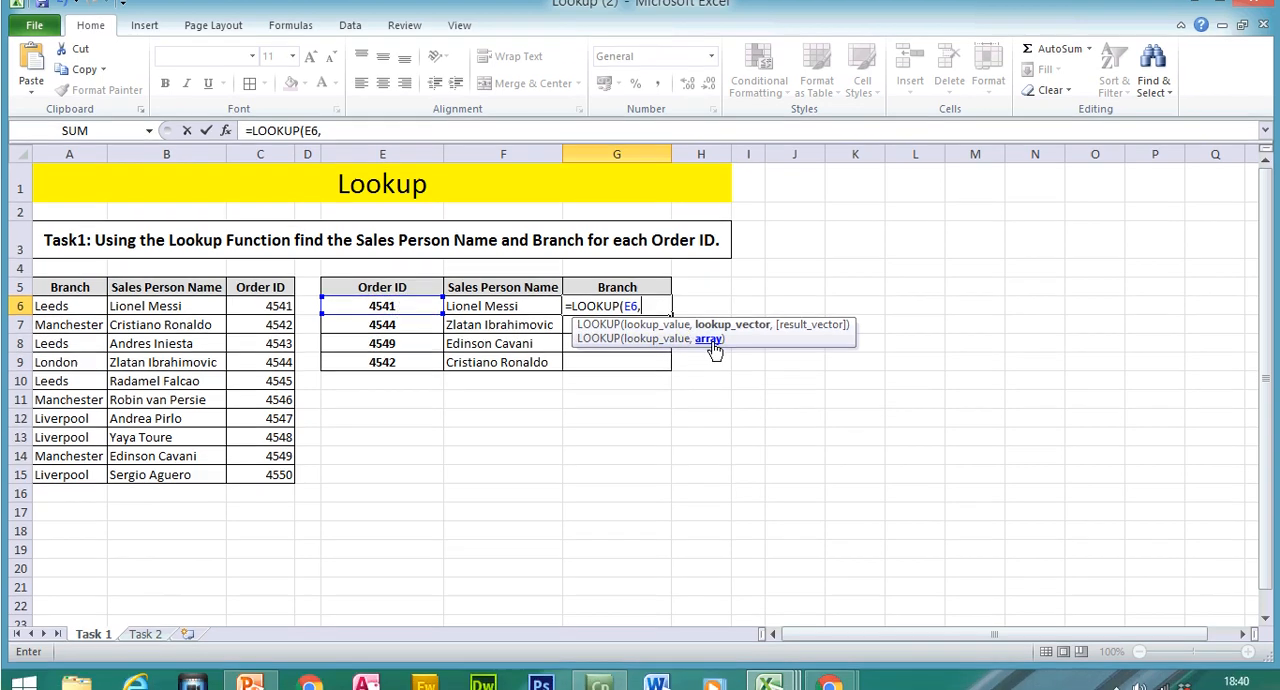
Step: Add the source table's Order ID cells as the absolute lookup vector $C$6:$C$15 in the branch formula
{"action": "left_click_drag", "start_coordinate": [265, 306], "coordinate": [262, 469]}
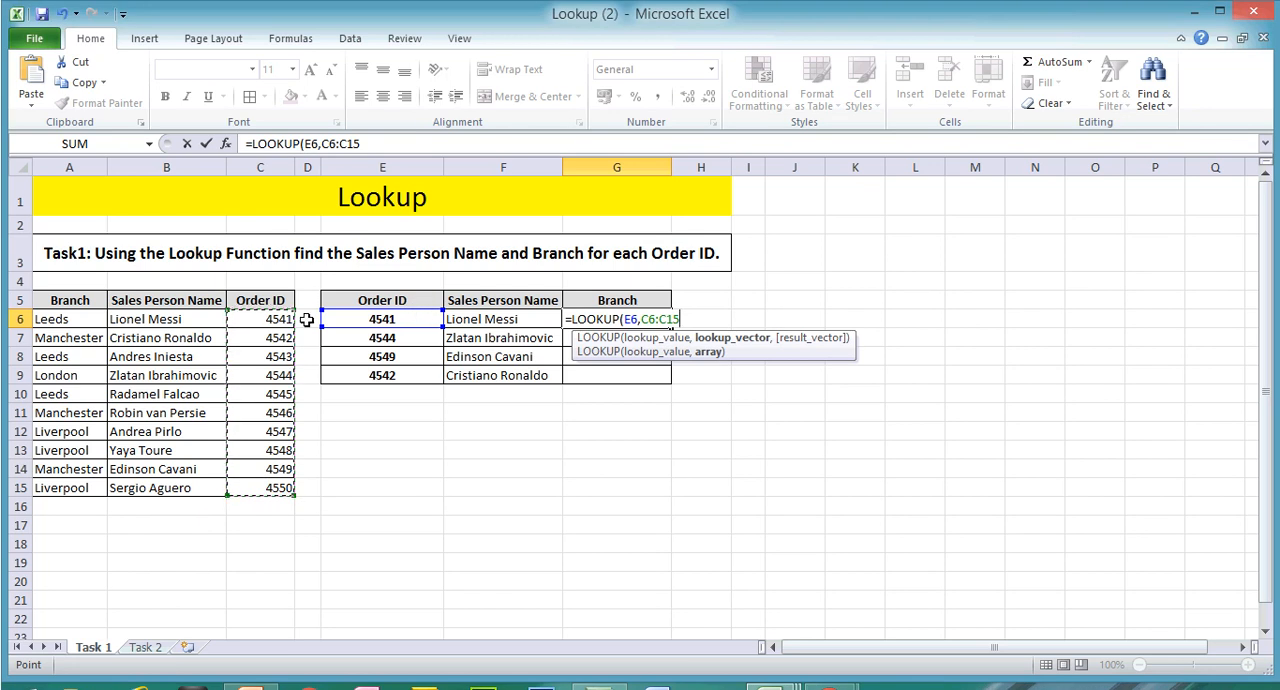
{"action": "left_click", "coordinate": [324, 143]}
{"action": "type", "text": "$"}
{"action": "key", "text": "Right"}
{"action": "type", "text": "$C$"}
{"action": "key", "text": "Right"}
{"action": "type", "text": "$15,"}
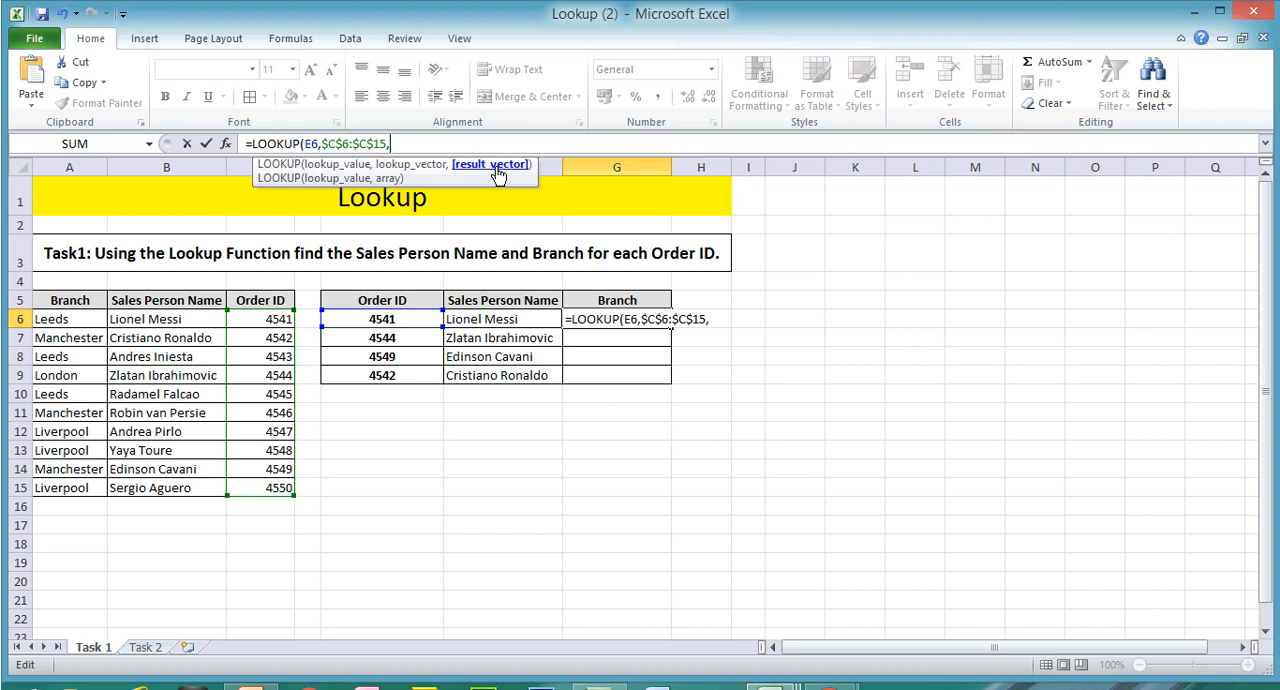
Step: Add the source Branch cells as the absolute result vector $A$6:$A$15 and complete the LOOKUP formula
{"action": "left_click_drag", "start_coordinate": [84, 320], "coordinate": [70, 457]}
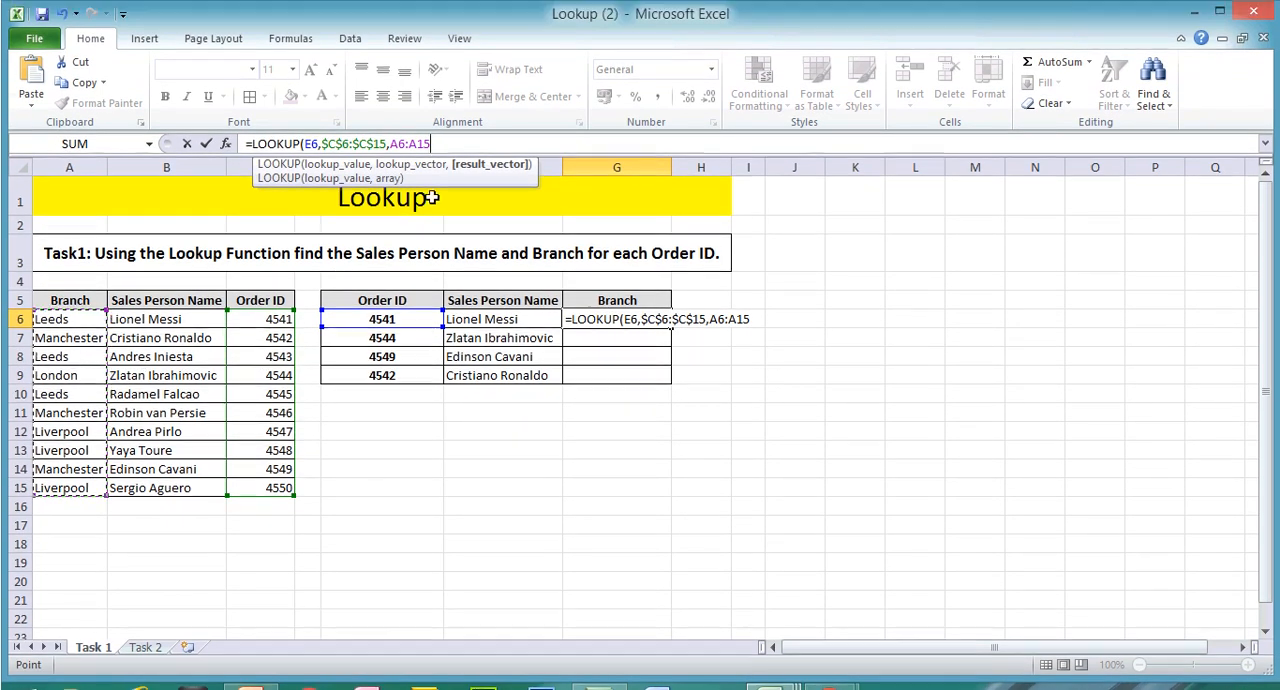
{"action": "left_click", "coordinate": [390, 145]}
{"action": "key", "text": "Right"}
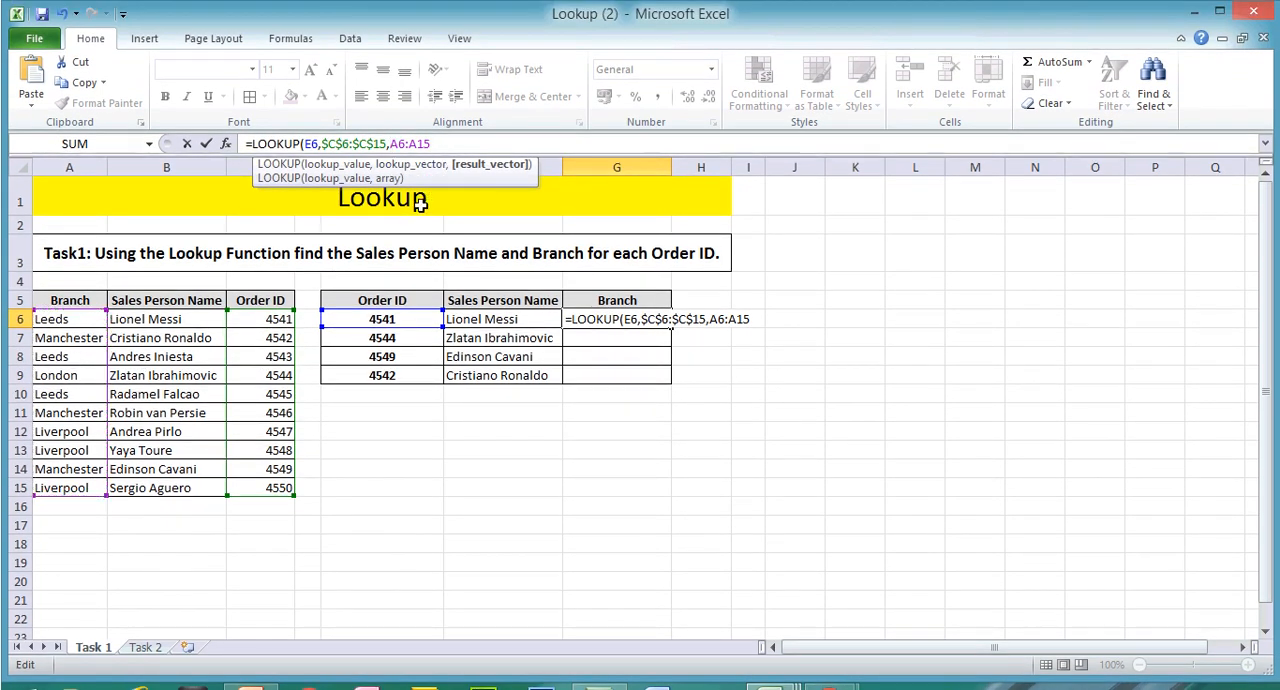
{"action": "type", "text": "$"}
{"action": "key", "text": "Right"}
{"action": "type", "text": "$C"}
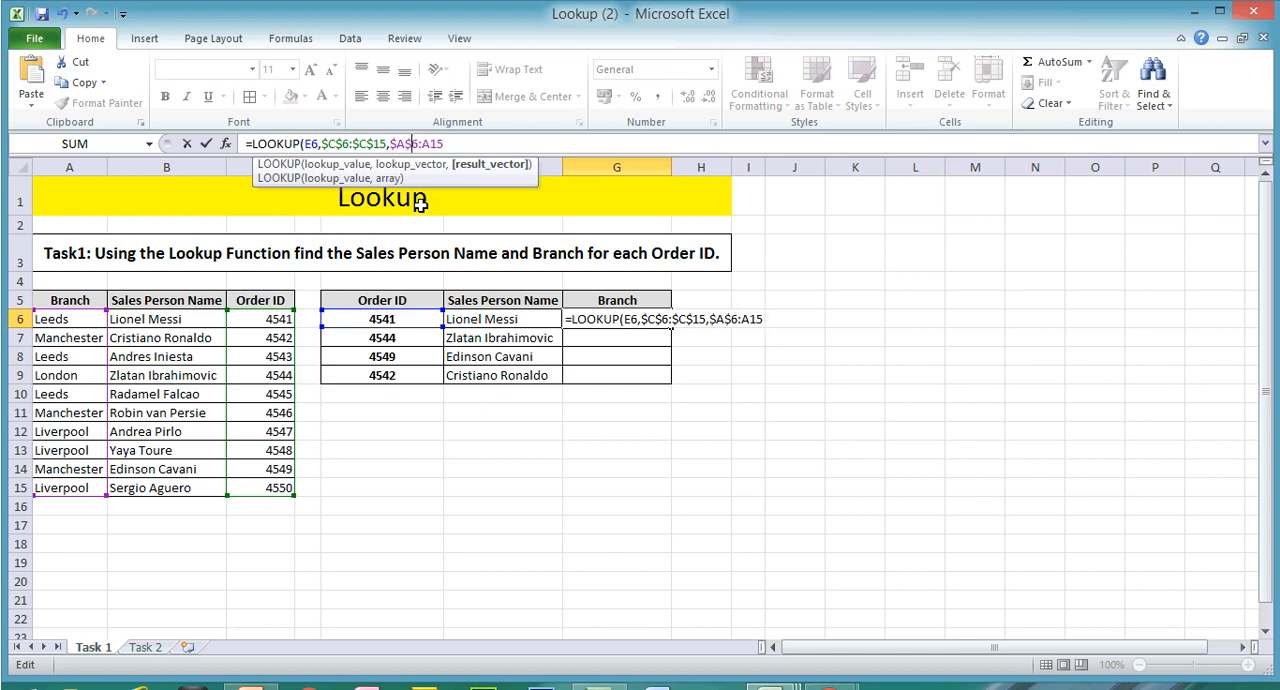
{"action": "type", "text": "$6:$A$15"}
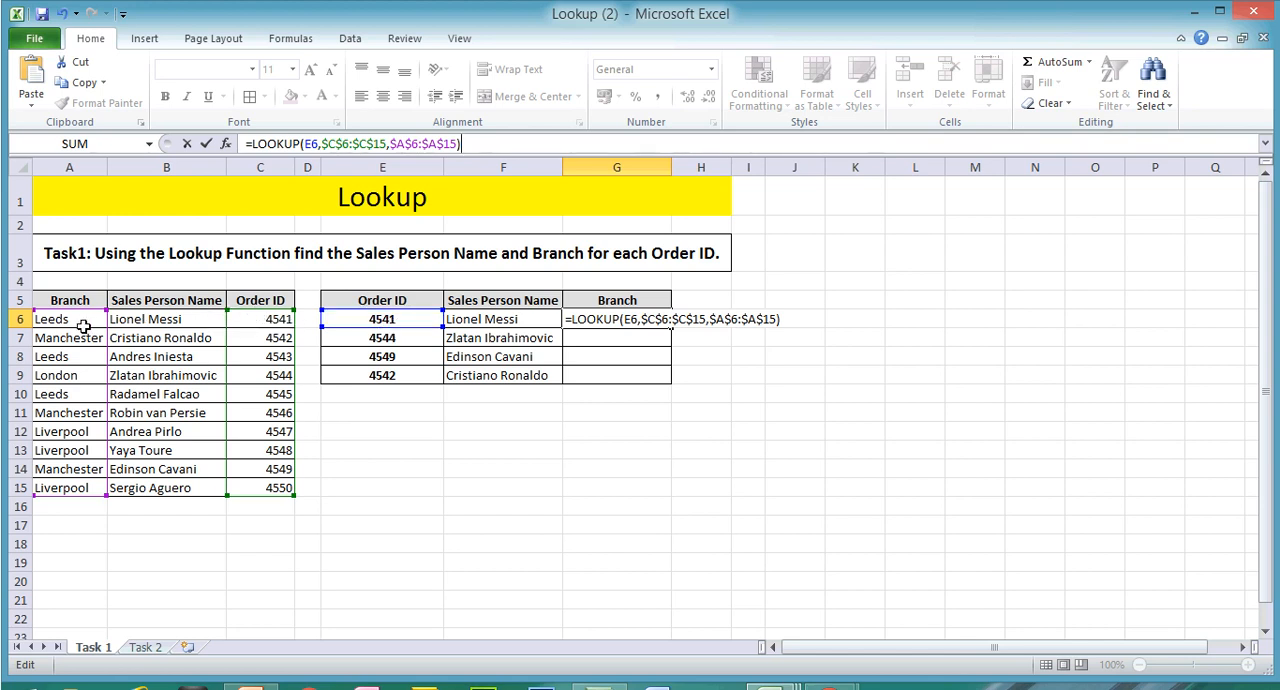
{"action": "key", "text": "Return"}
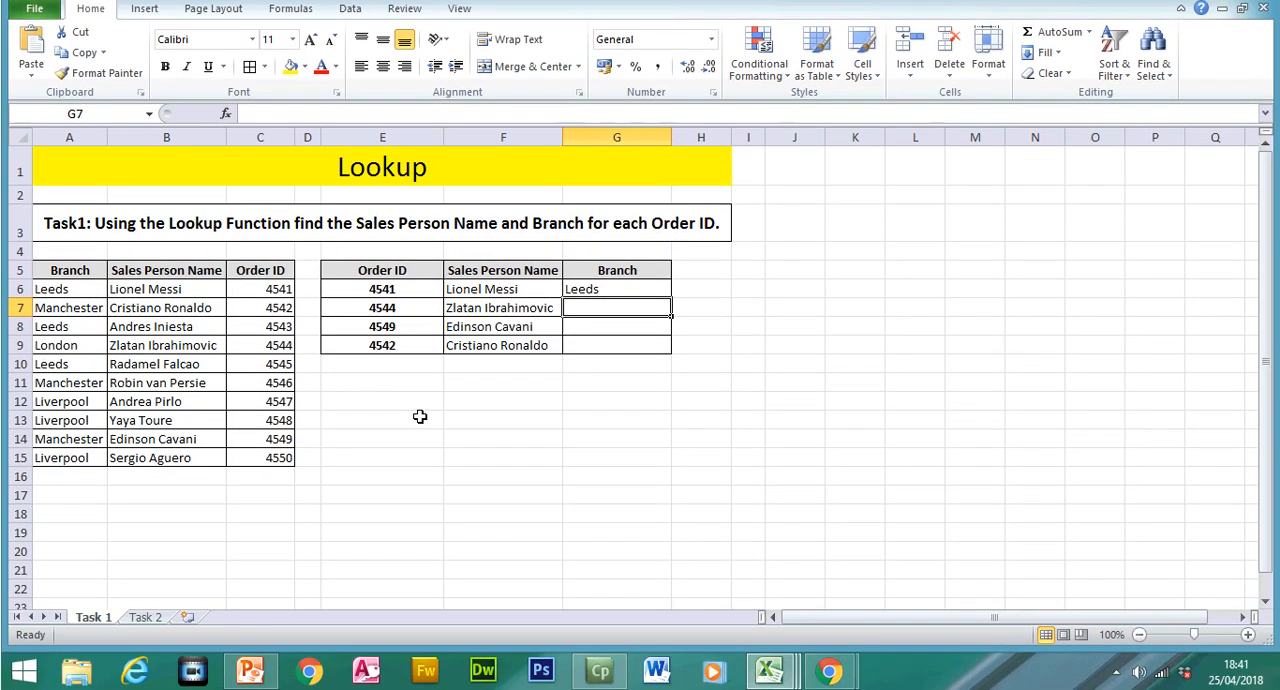
Step: Fill the branch lookup from G6 down to G9, and open the Task 2 sheet
{"action": "left_click", "coordinate": [610, 288]}
{"action": "left_click_drag", "start_coordinate": [671, 298], "coordinate": [667, 348]}
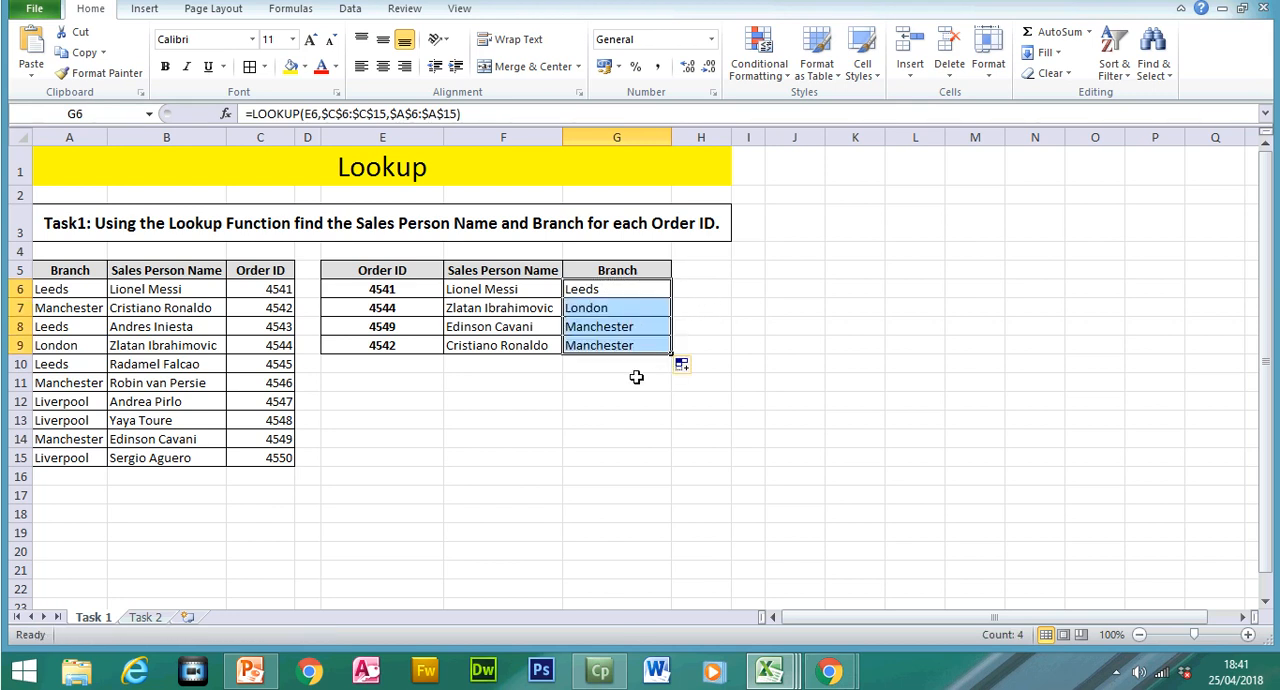
{"action": "left_click", "coordinate": [150, 618]}
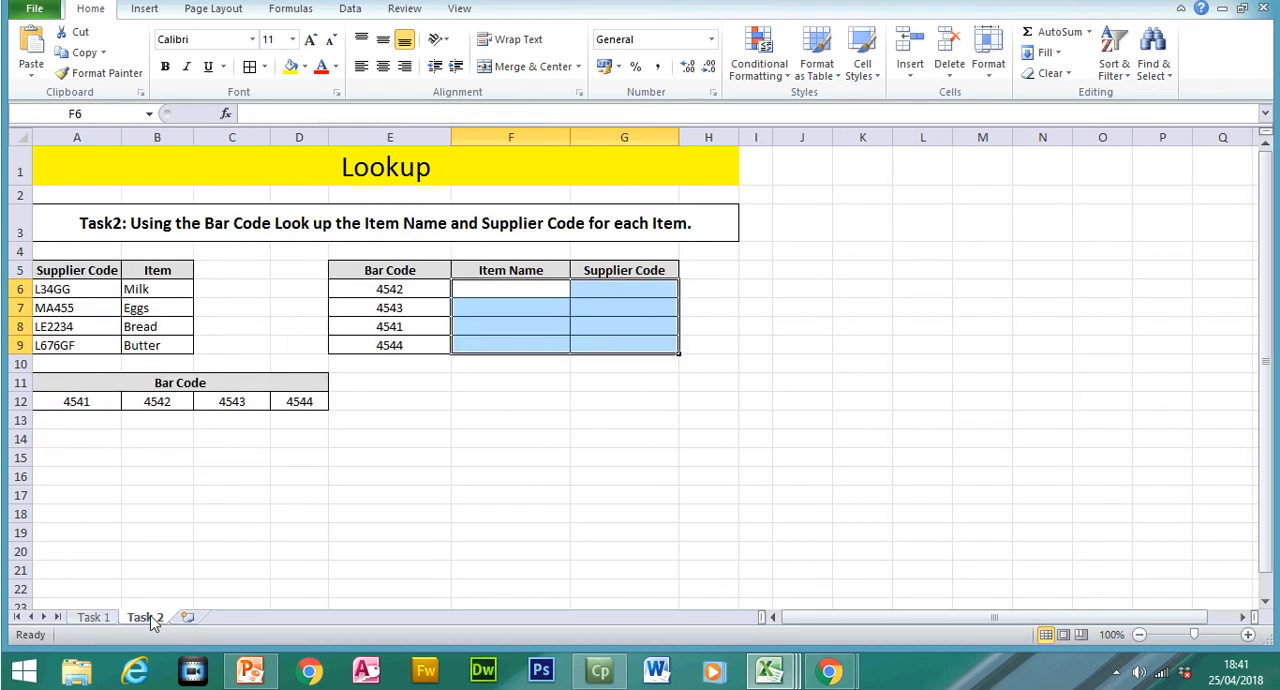
{"action": "left_click", "coordinate": [472, 475]}
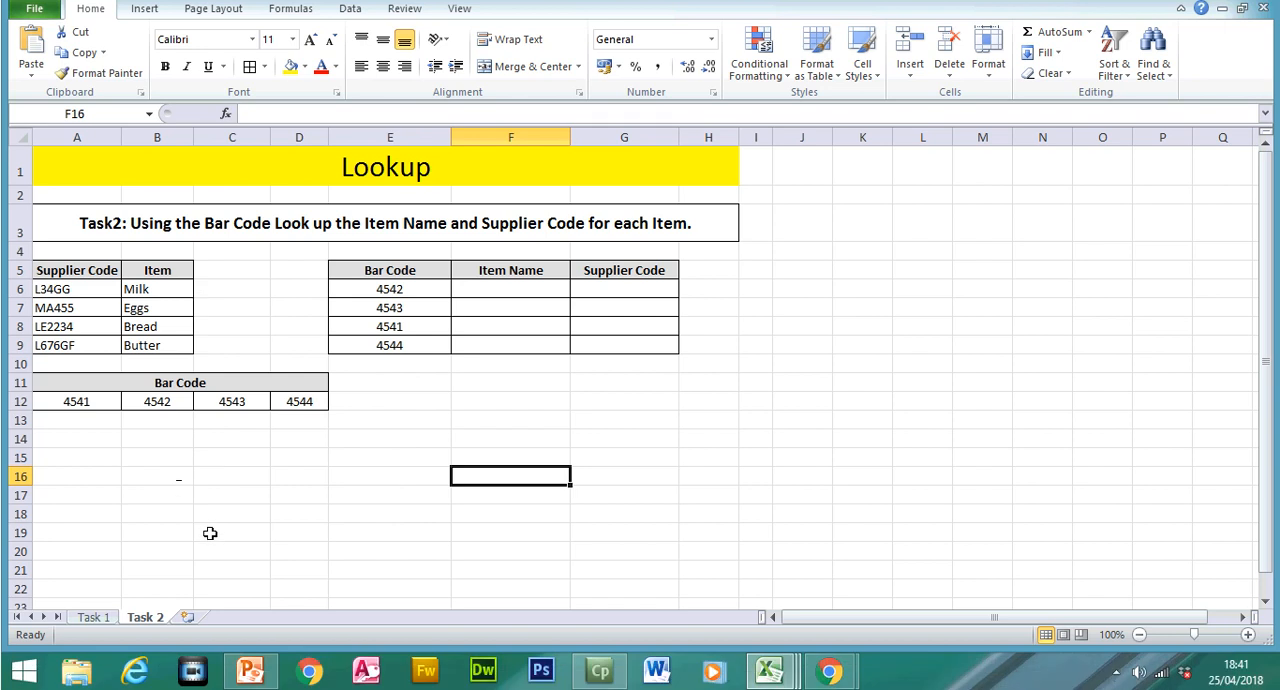
Step: Switch to the PowerPoint revision presentation and review slide 37 on LOOKUP with the Task 2 bar code example
{"action": "left_click", "coordinate": [250, 688]}
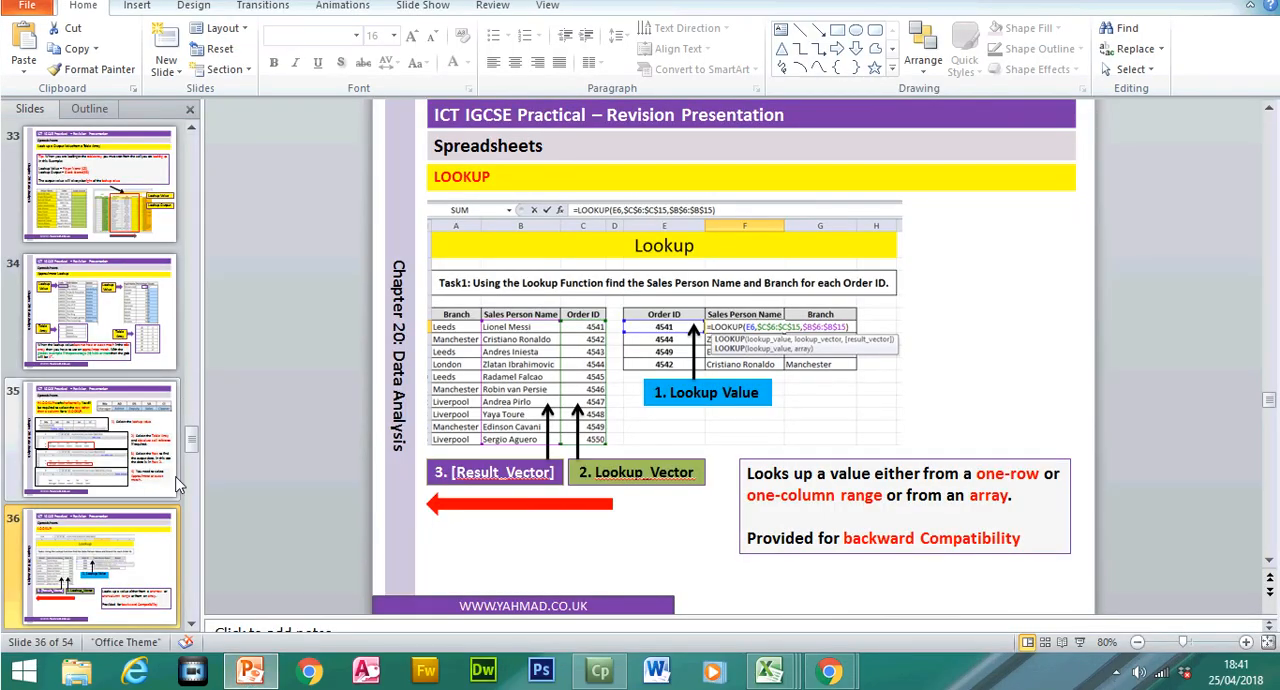
{"action": "left_click", "coordinate": [191, 624]}
{"action": "left_click", "coordinate": [191, 624]}
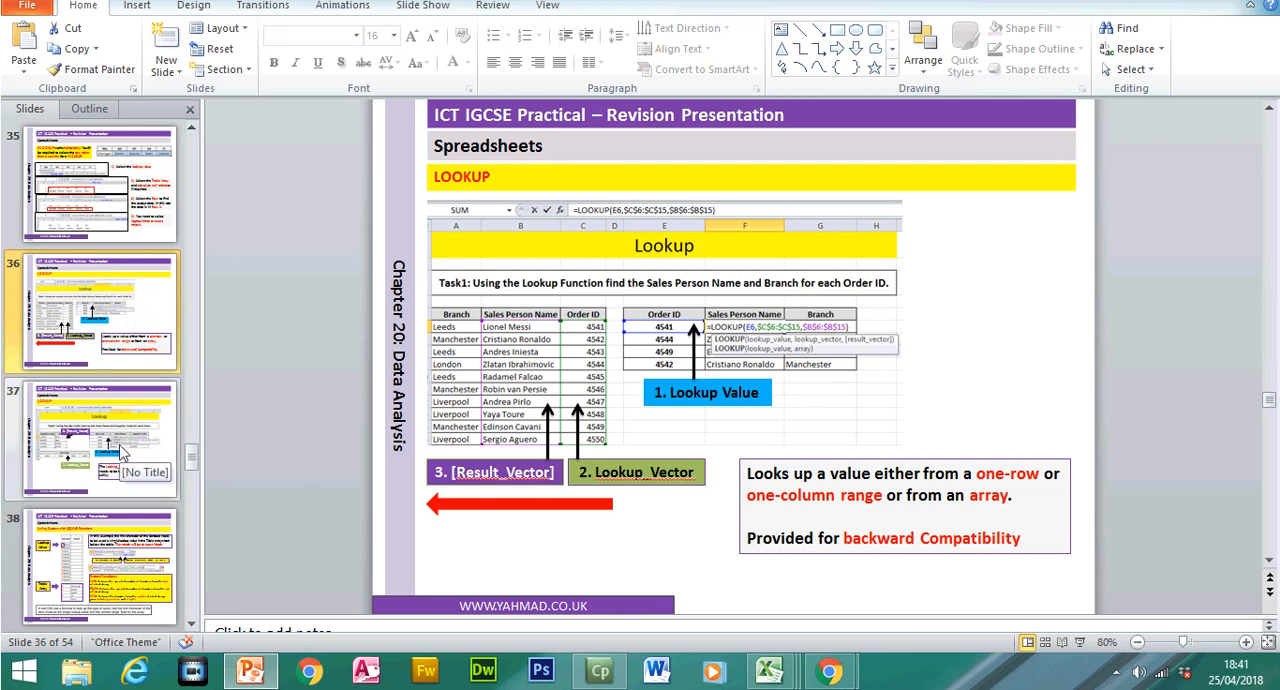
{"action": "left_click", "coordinate": [118, 448]}
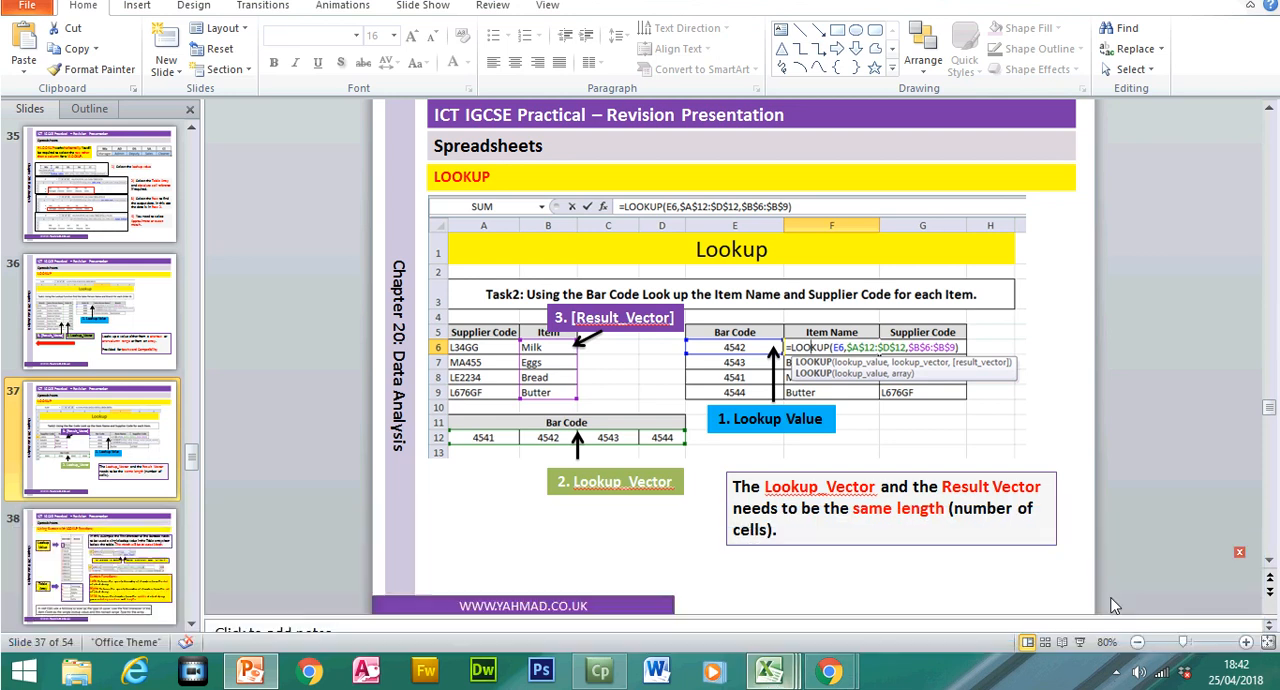
Step: Switch back to Excel and begin a LOOKUP formula in Item Name cell F6 with bar code E6 as its lookup value
{"action": "key", "text": "alt+Tab"}
{"action": "left_click", "coordinate": [509, 287]}
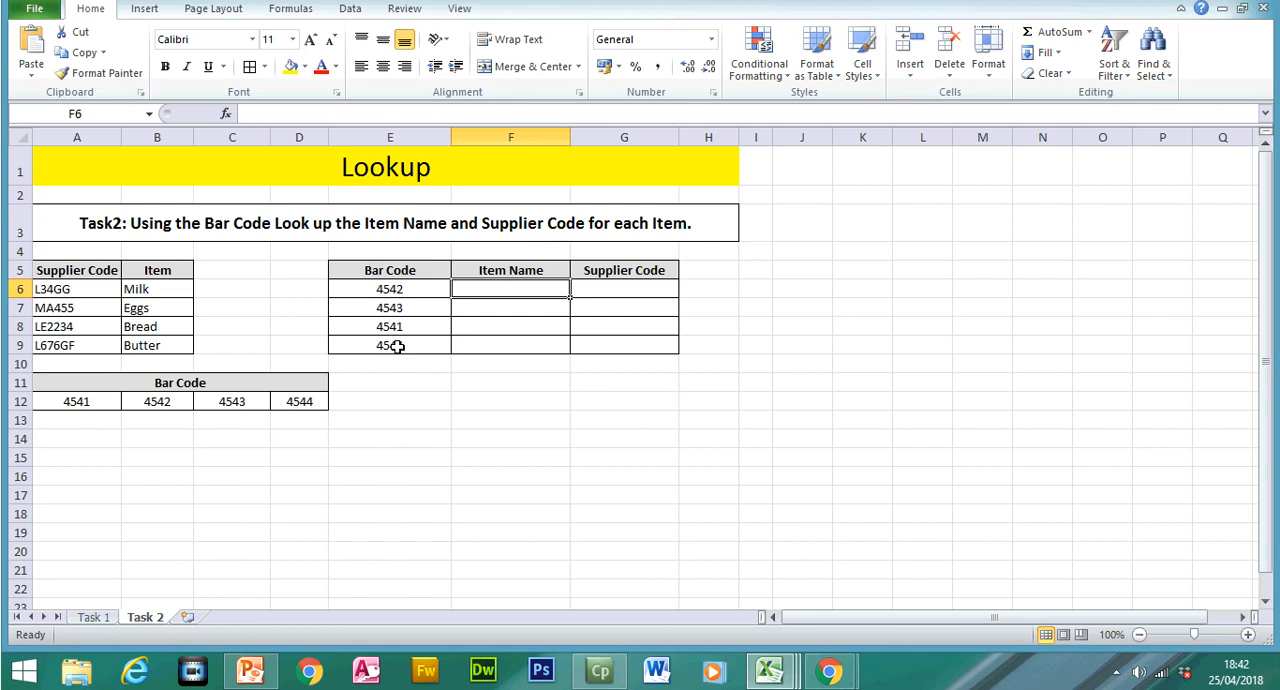
{"action": "type", "text": "=l"}
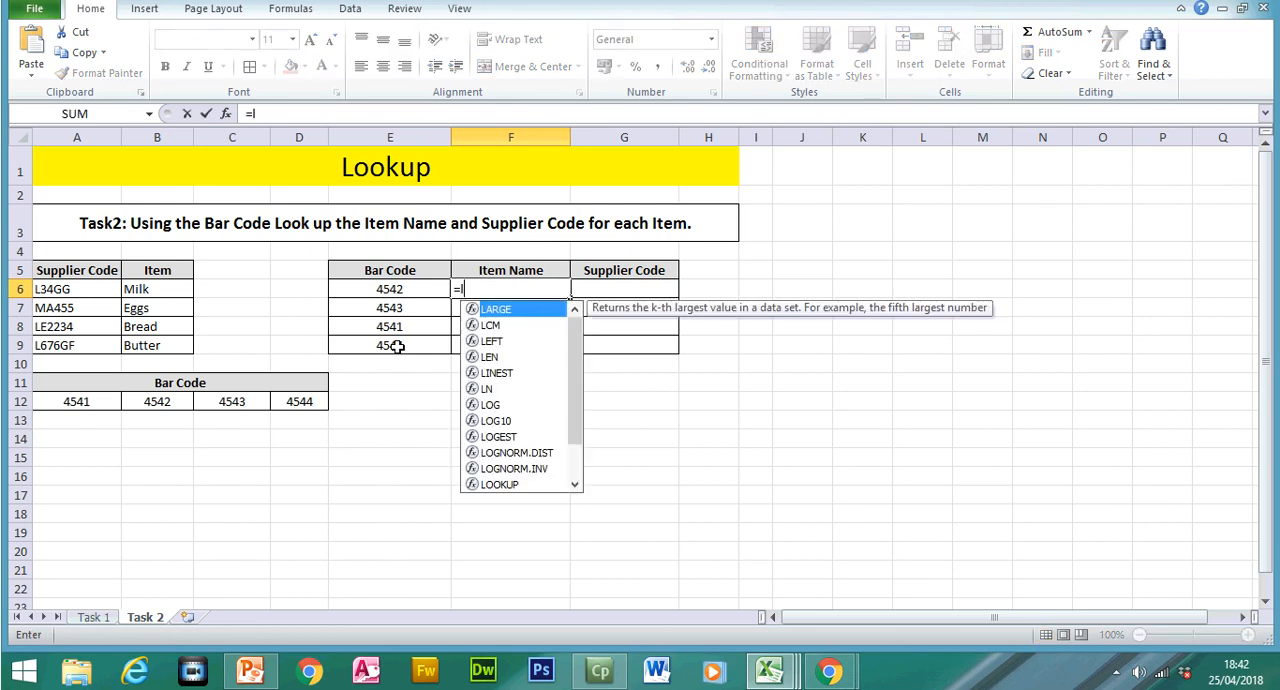
{"action": "type", "text": "oo"}
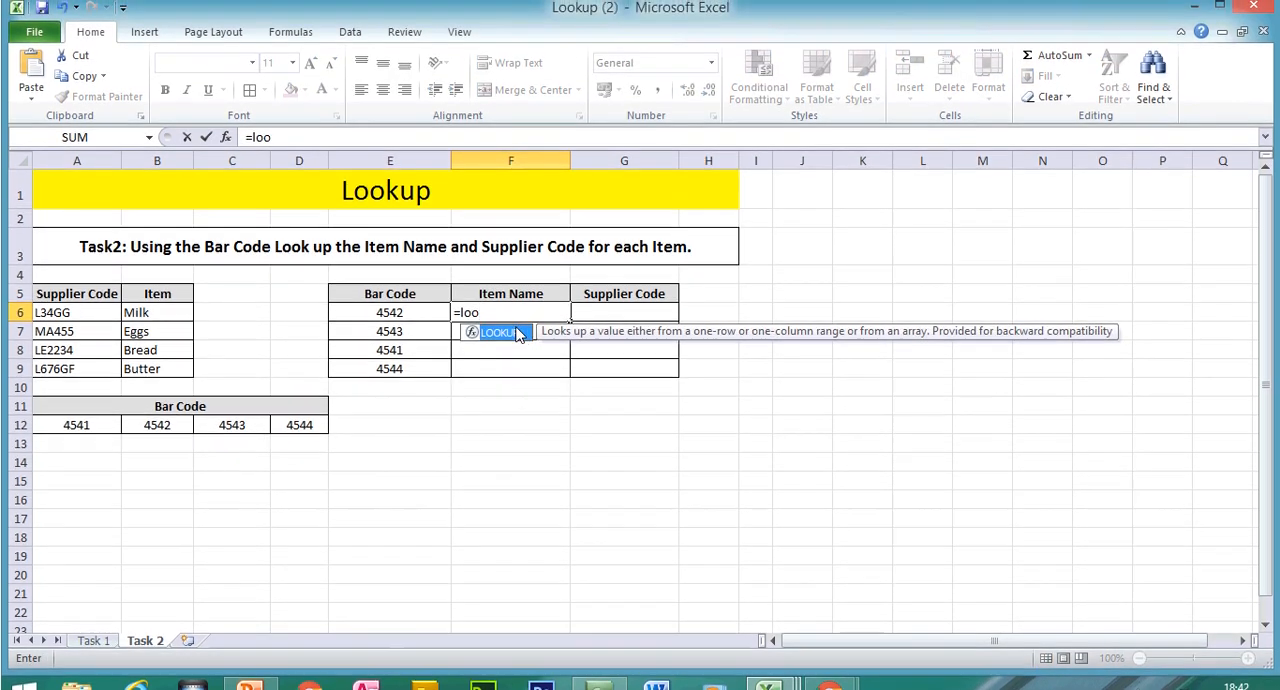
{"action": "key", "text": "Tab"}
{"action": "left_click", "coordinate": [380, 319]}
{"action": "type", "text": ","}
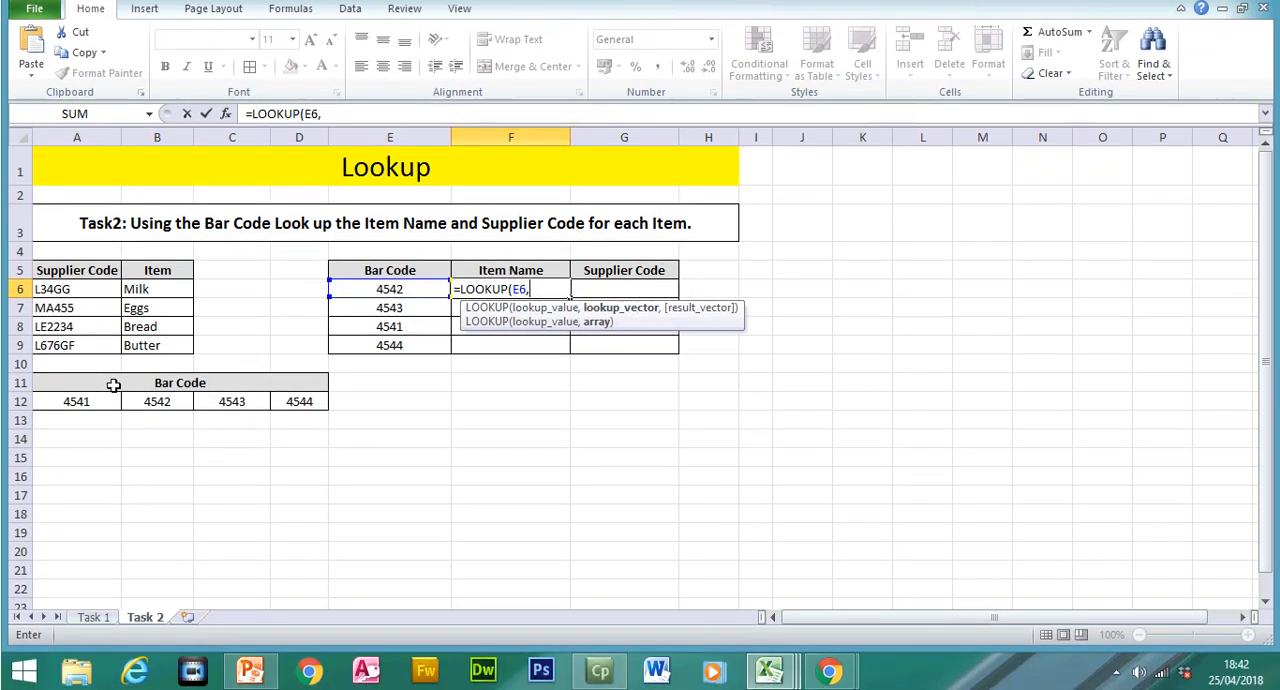
Step: Add the horizontal Bar Code cells as the absolute lookup vector $A$12:$D$12 in the item name formula
{"action": "left_click_drag", "start_coordinate": [75, 401], "coordinate": [315, 400]}
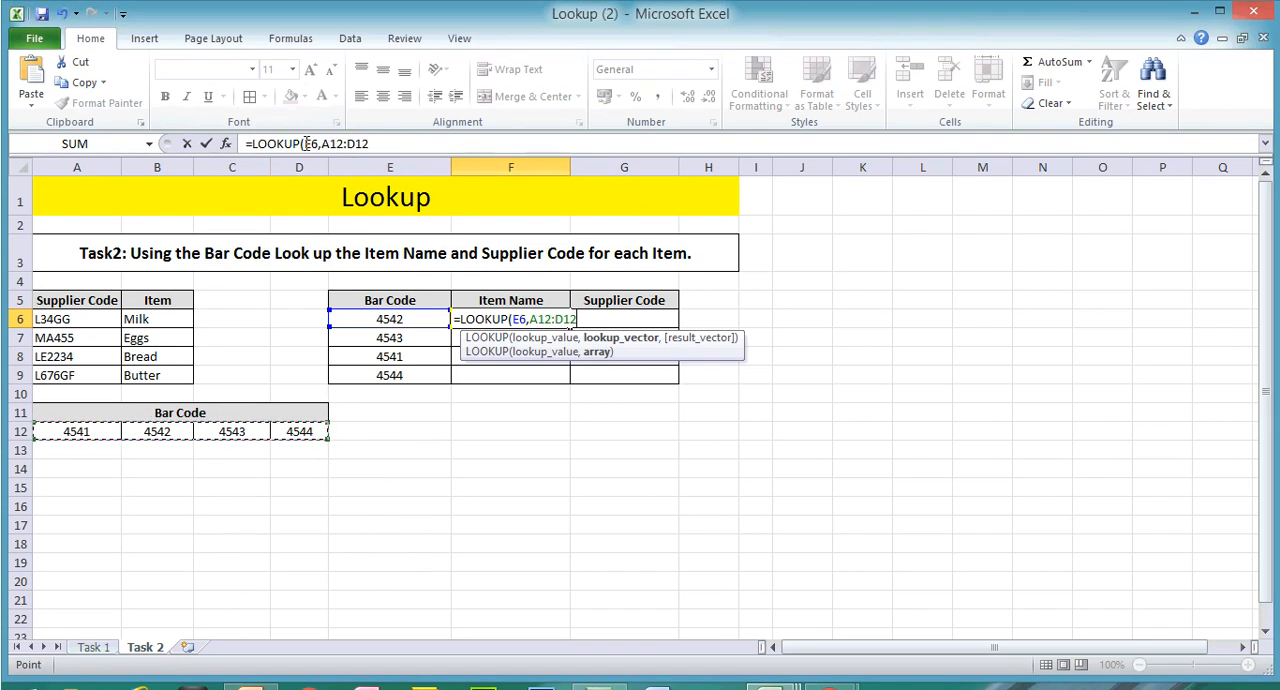
{"action": "left_click", "coordinate": [320, 144]}
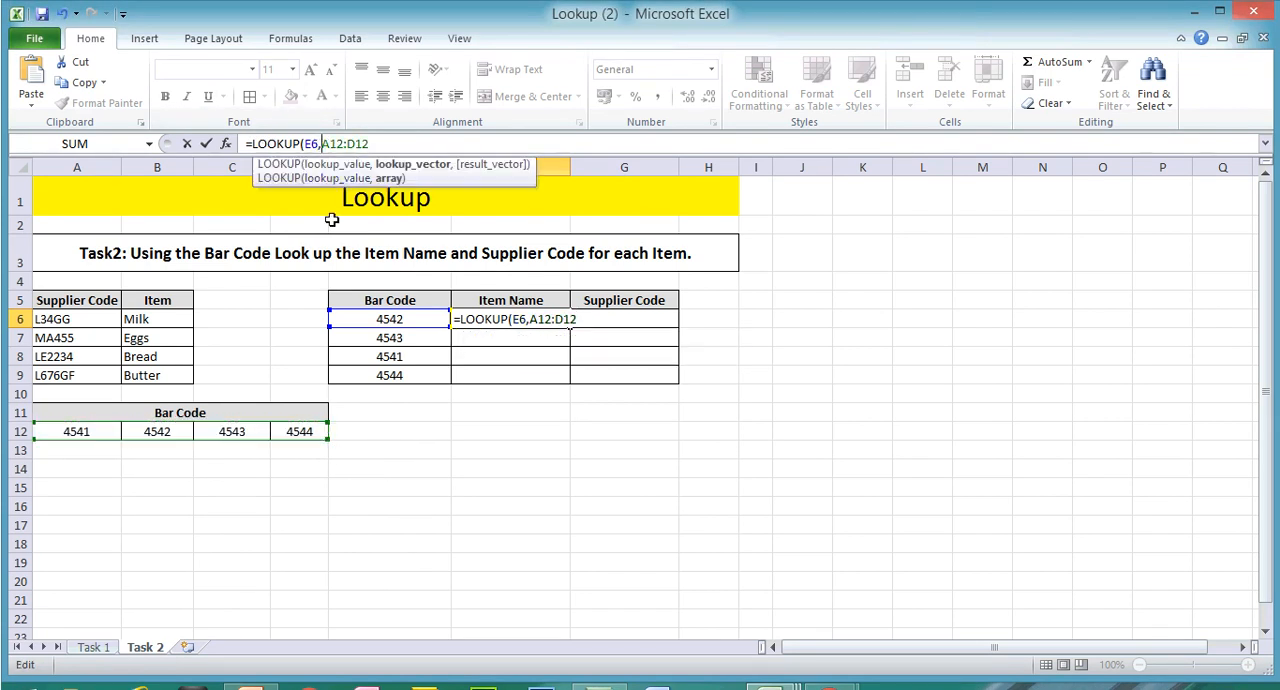
{"action": "type", "text": "$A$"}
{"action": "type", "text": "$"}
{"action": "type", "text": "$12,"}
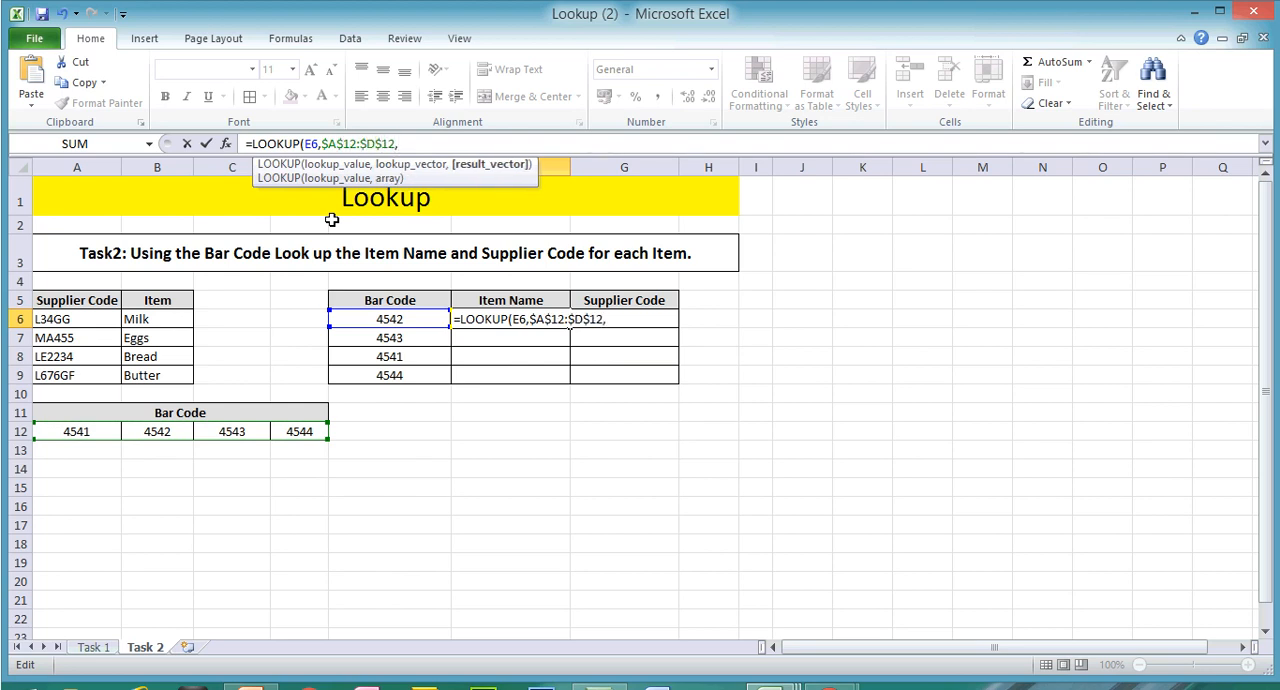
Step: Complete the item name LOOKUP with the Item cells as absolute result vector $B$6:$B$9, and fill it from F6 down to F9
{"action": "left_click_drag", "start_coordinate": [171, 320], "coordinate": [171, 347]}
{"action": "type", "text": "\""}
{"action": "key", "text": "BackSpace"}
{"action": "type", "text": "$B6:B9"}
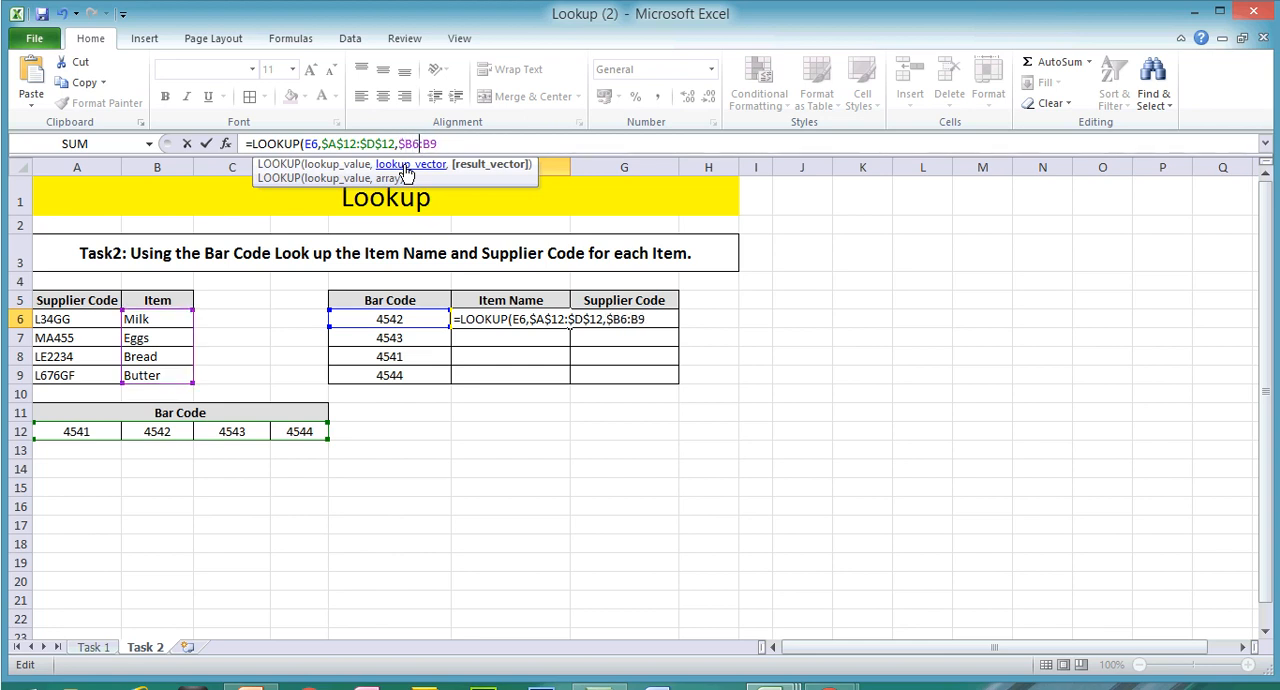
{"action": "key", "text": "Right"}
{"action": "type", "text": "$A$"}
{"action": "key", "text": "Right"}
{"action": "type", "text": "$"}
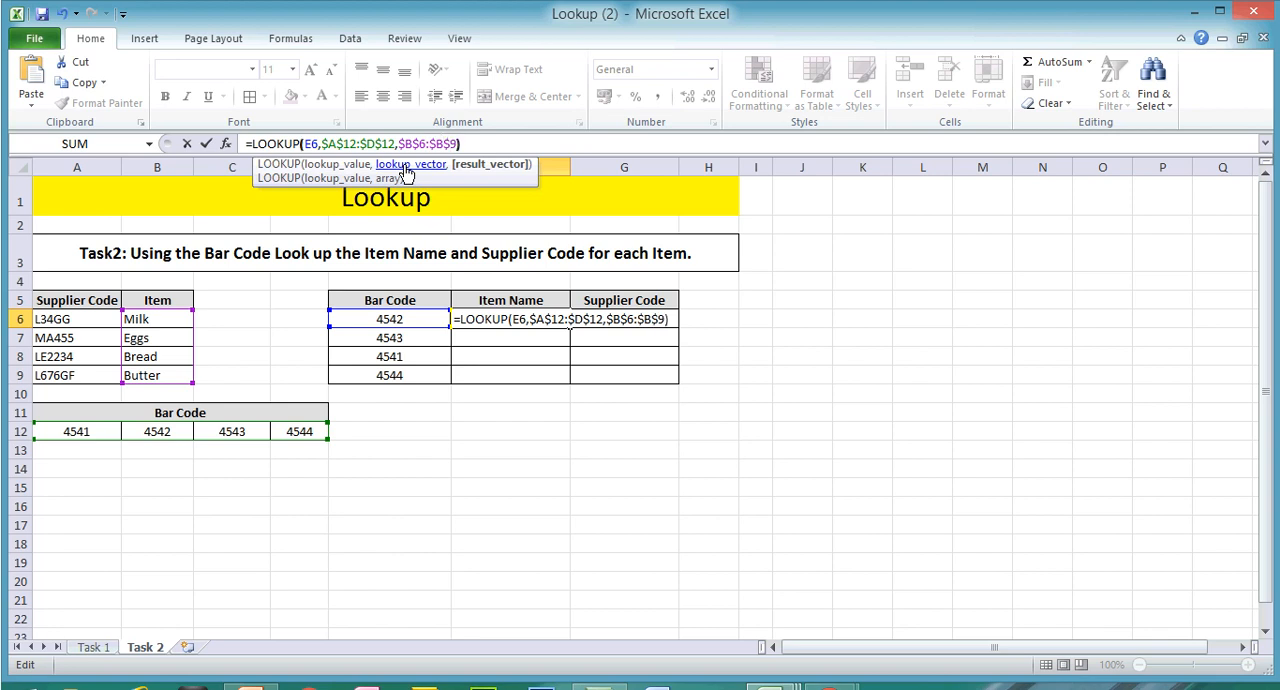
{"action": "key", "text": "Return"}
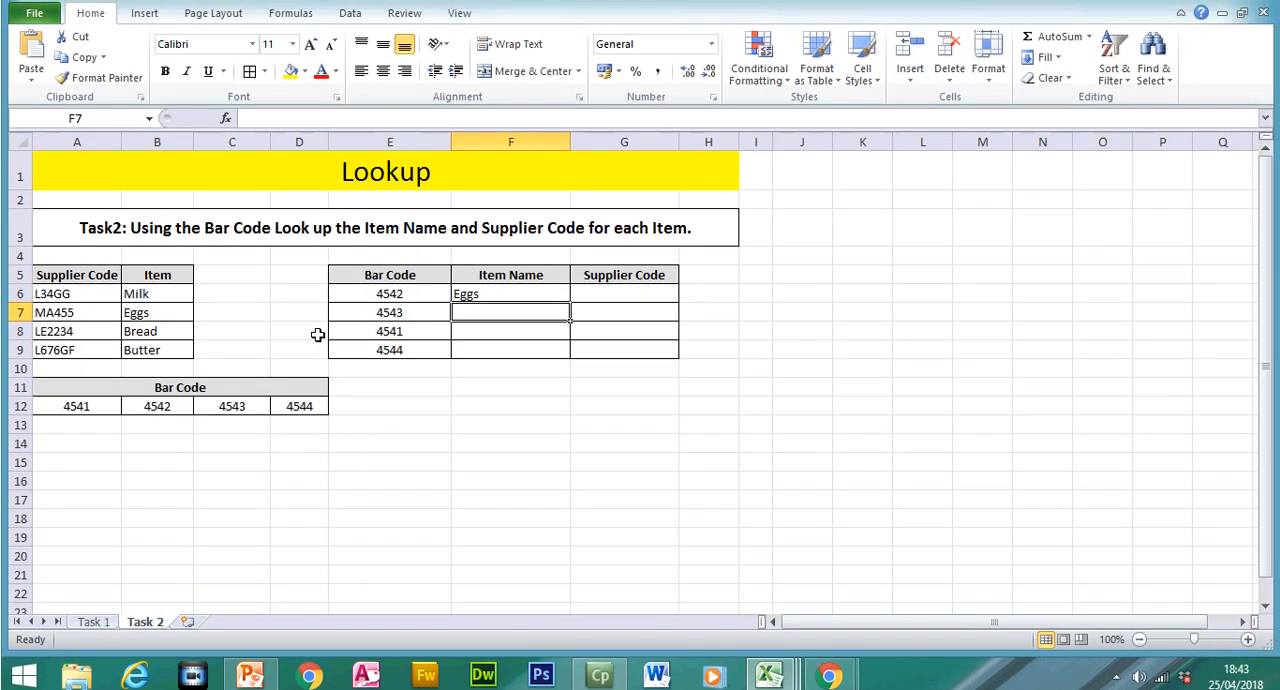
{"action": "left_click", "coordinate": [508, 290]}
{"action": "left_click_drag", "start_coordinate": [570, 329], "coordinate": [557, 381]}
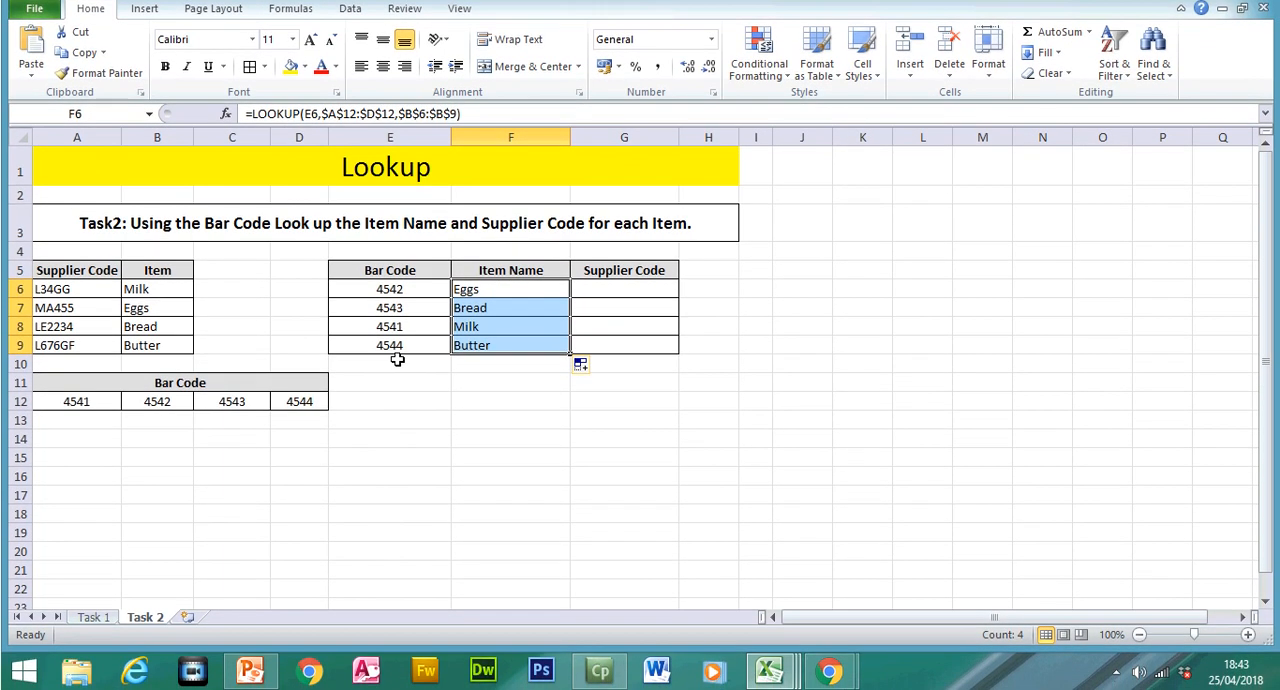
Step: Begin a LOOKUP formula in Supplier Code cell G6 with bar code E6 as its lookup value
{"action": "left_click", "coordinate": [633, 293]}
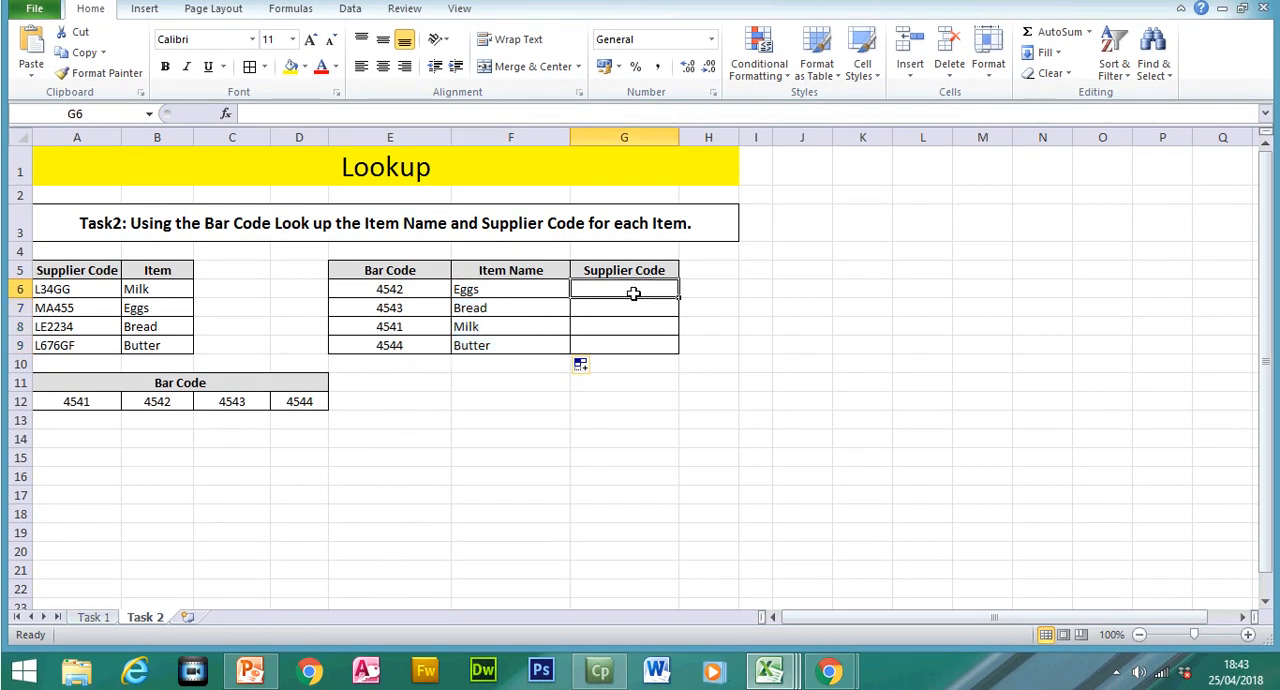
{"action": "type", "text": "="}
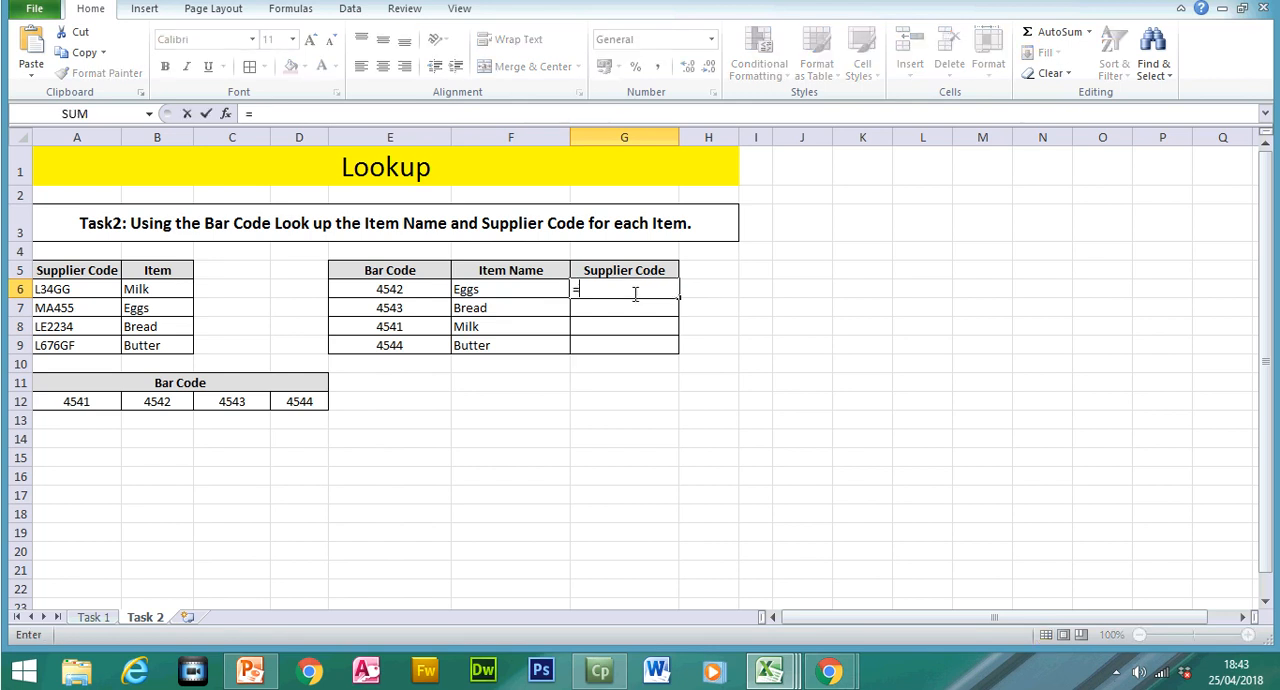
{"action": "type", "text": "loo"}
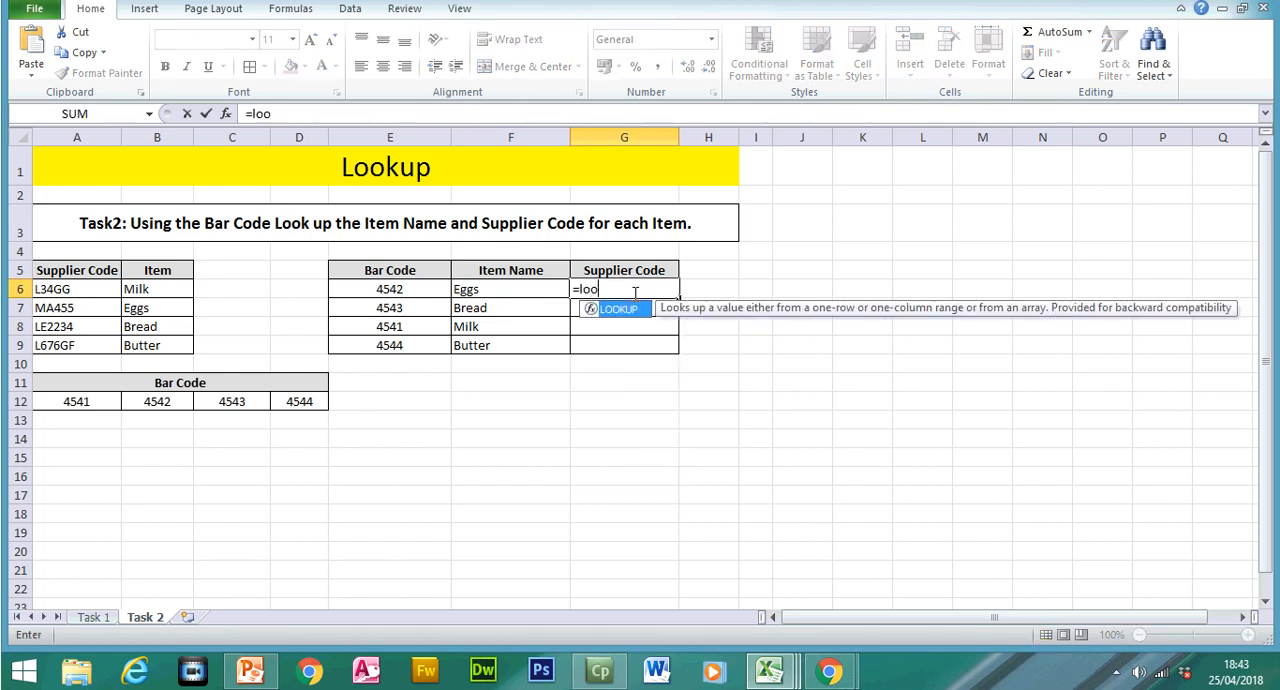
{"action": "double_click", "coordinate": [626, 309]}
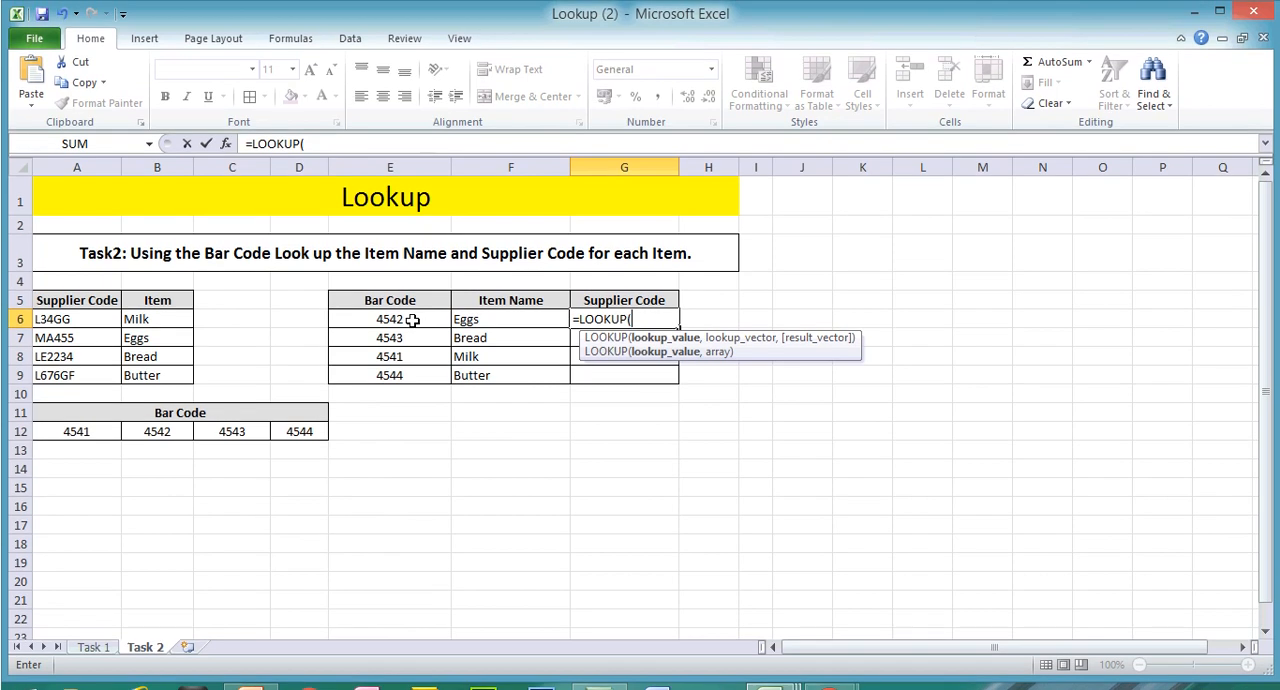
{"action": "left_click", "coordinate": [412, 319]}
{"action": "type", "text": ","}
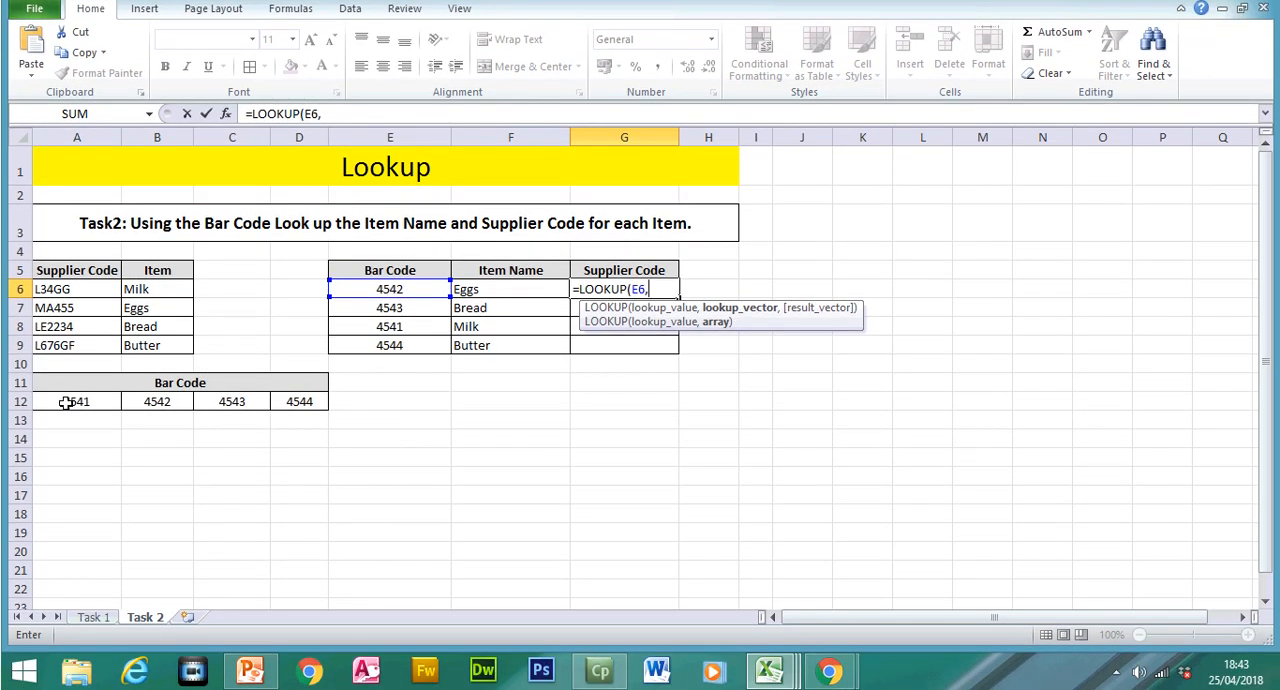
Step: Add the horizontal Bar Code cells as the absolute lookup vector $A$12:$D$12 in the supplier code formula
{"action": "left_click_drag", "start_coordinate": [66, 402], "coordinate": [295, 402]}
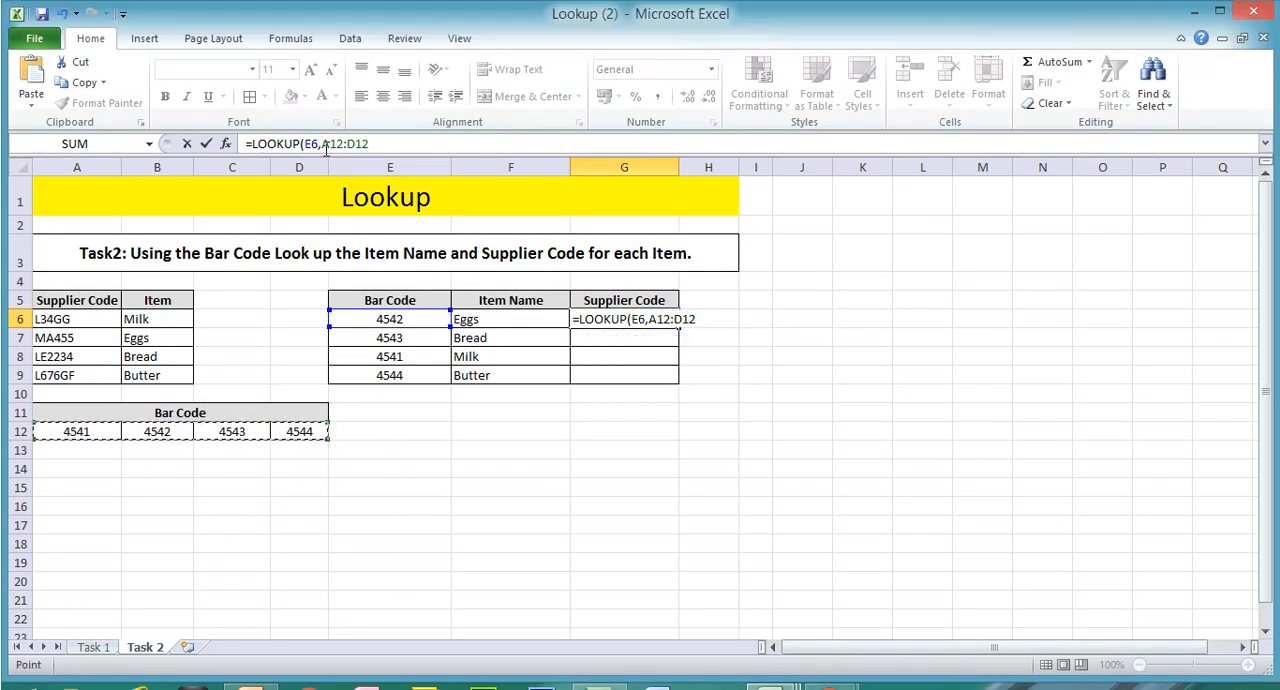
{"action": "left_click", "coordinate": [325, 146]}
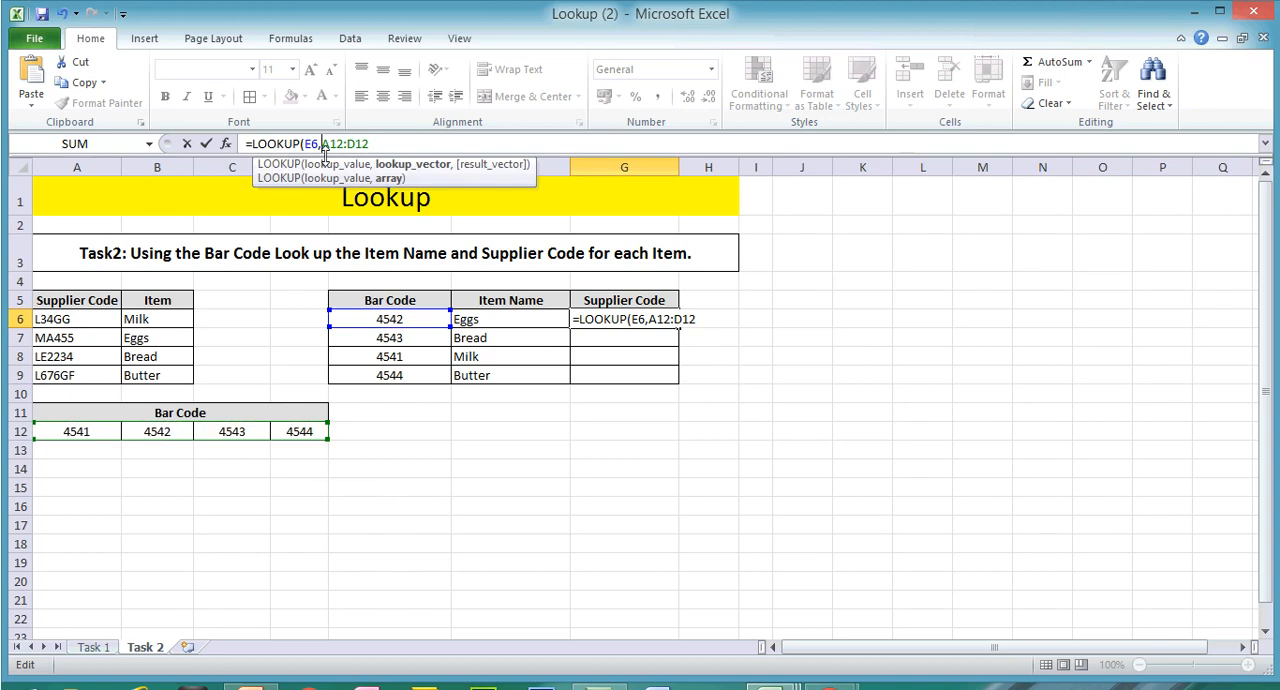
{"action": "type", "text": "$A$12:"}
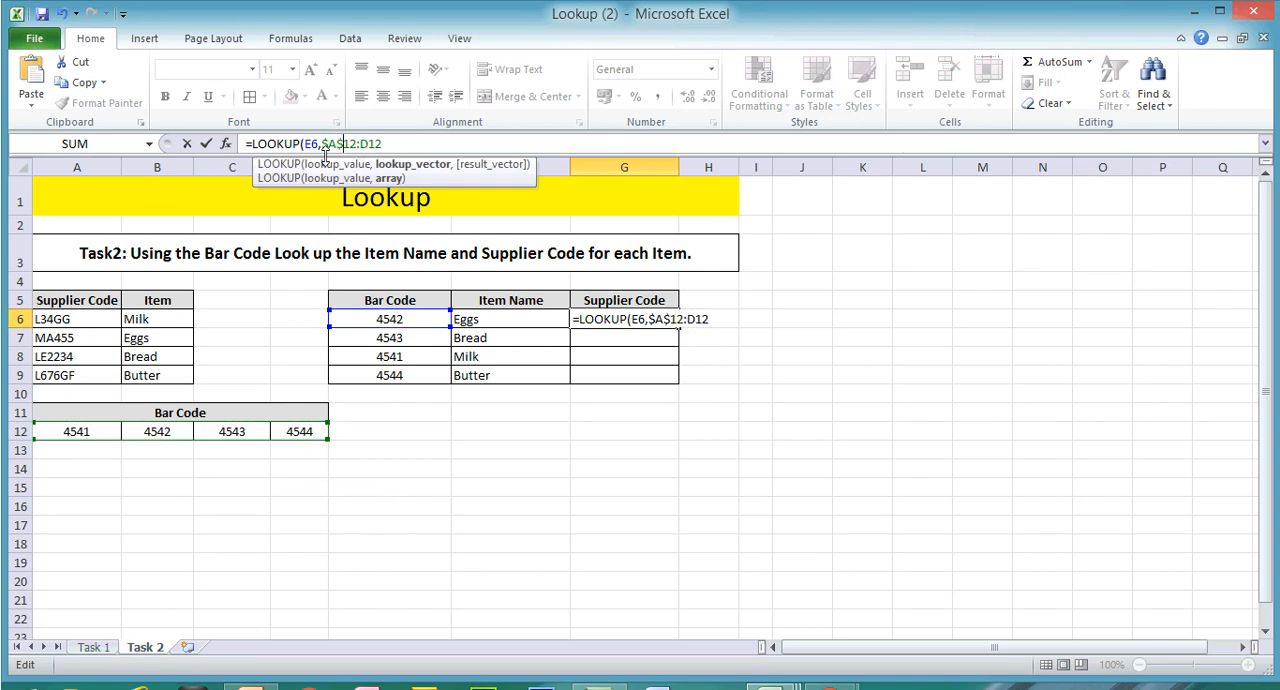
{"action": "type", "text": "$"}
{"action": "key", "text": "Right"}
{"action": "type", "text": "$12,"}
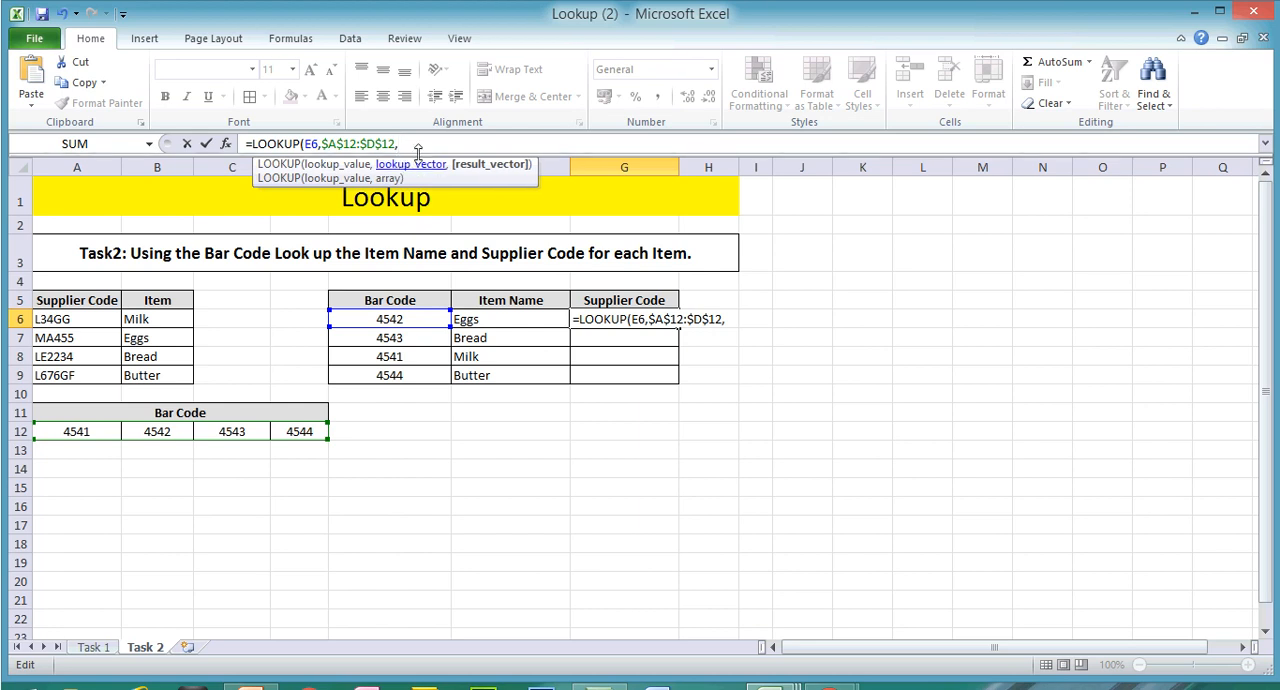
Step: Complete the supplier code LOOKUP with the Supplier Code cells as absolute result vector $A$6:$A$9, and fill it from G6 down to G9
{"action": "left_click_drag", "start_coordinate": [97, 326], "coordinate": [90, 375]}
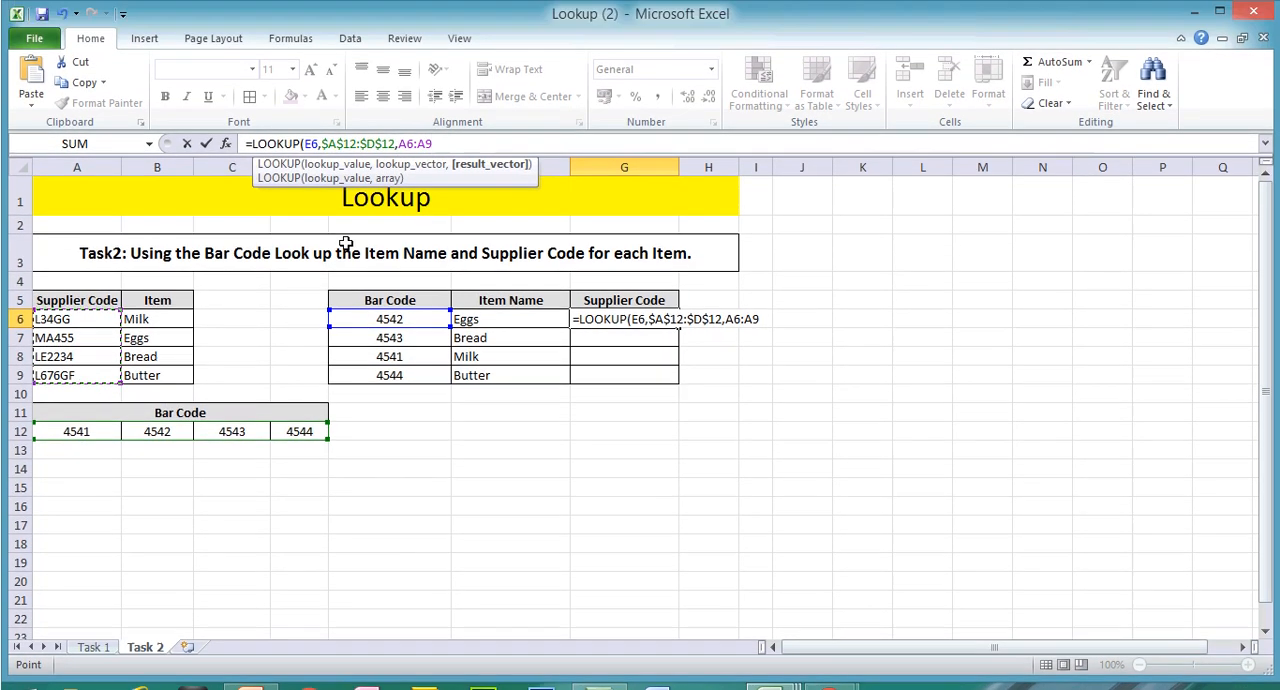
{"action": "type", "text": "$A"}
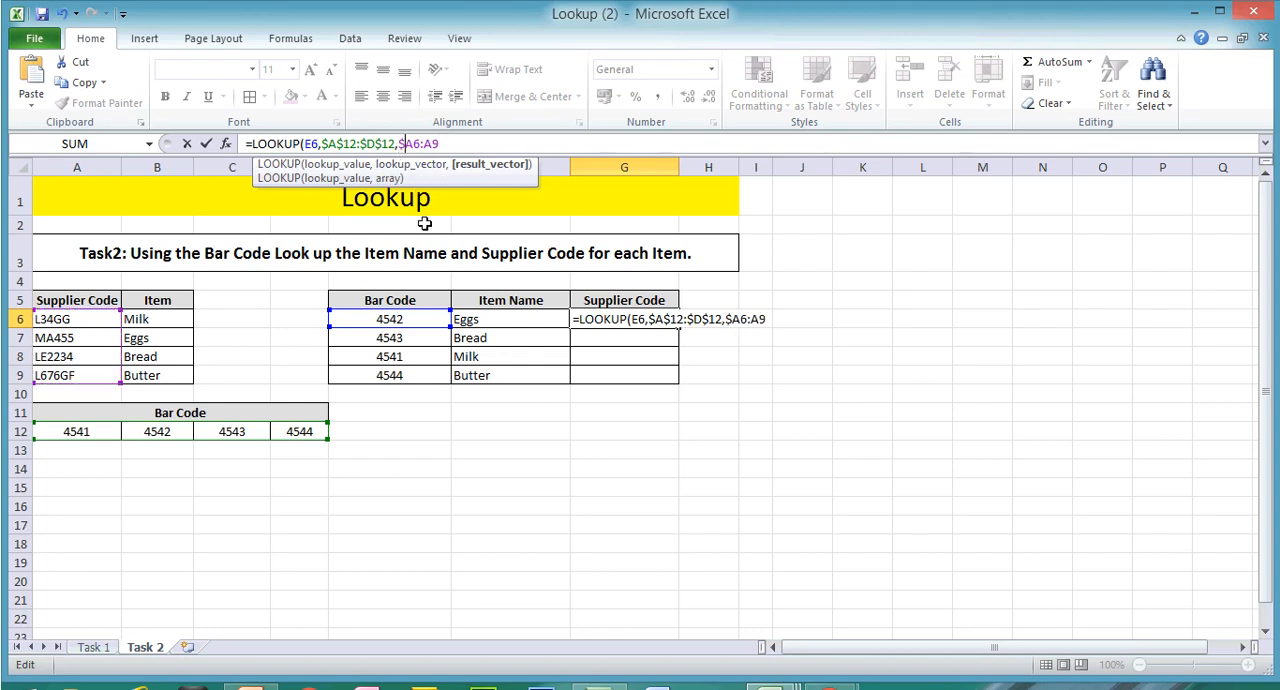
{"action": "type", "text": "$"}
{"action": "key", "text": "Right"}
{"action": "key", "text": "Right"}
{"action": "type", "text": "$A$"}
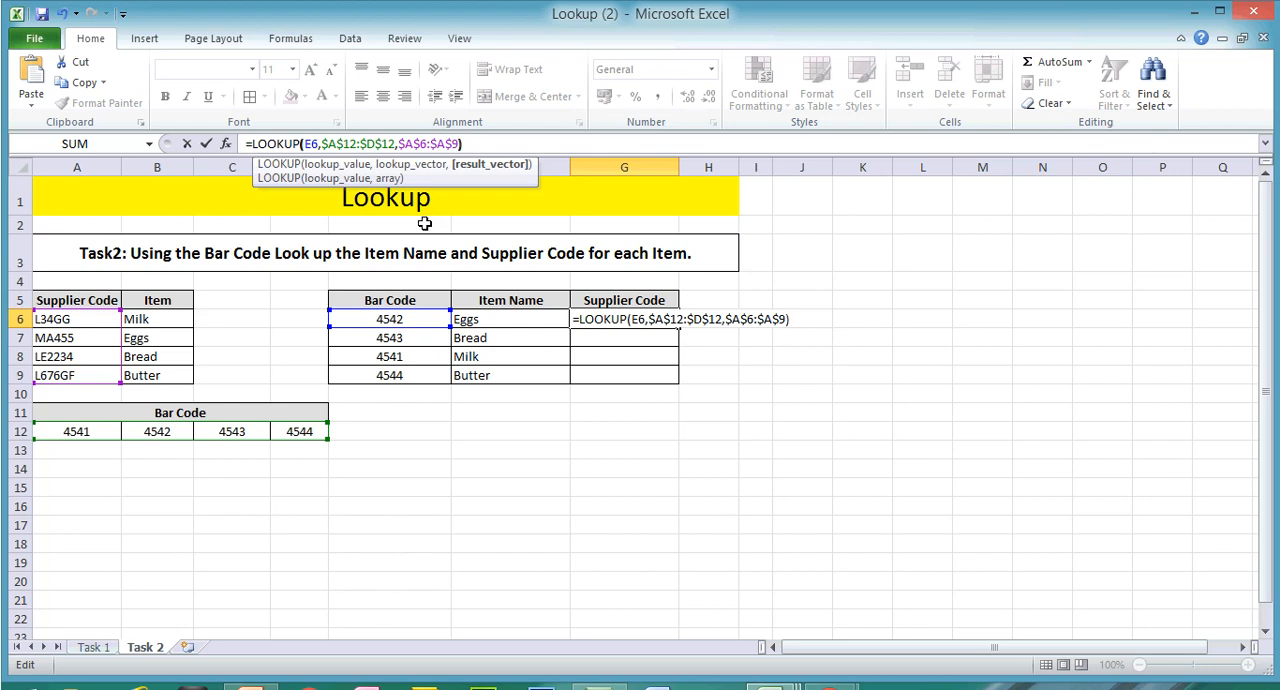
{"action": "key", "text": "Right"}
{"action": "key", "text": "Right"}
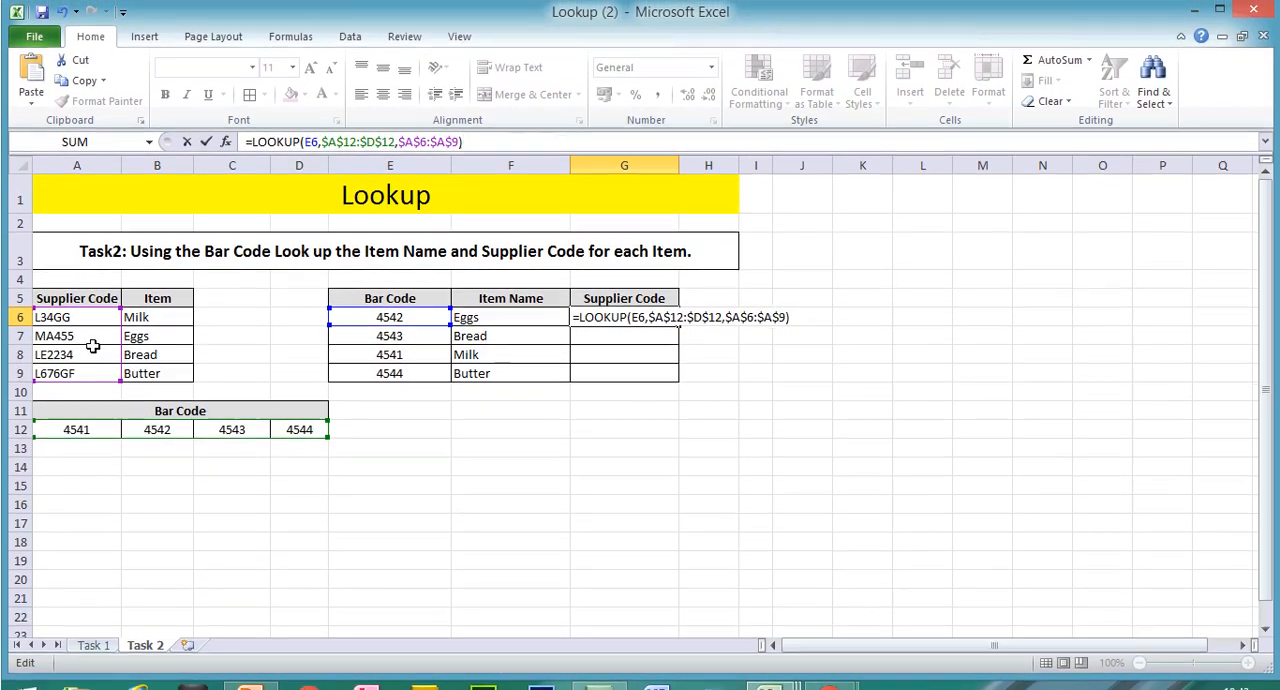
{"action": "key", "text": "Return"}
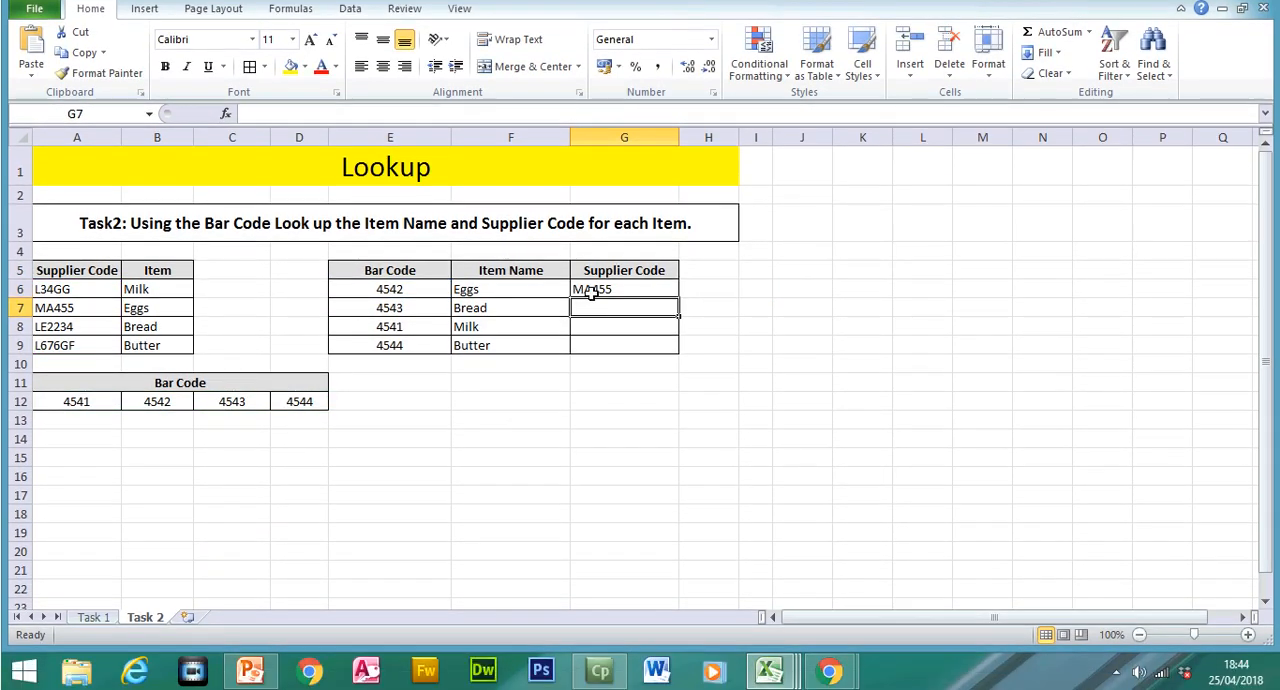
{"action": "left_click", "coordinate": [592, 317]}
{"action": "left_click_drag", "start_coordinate": [680, 303], "coordinate": [682, 354]}
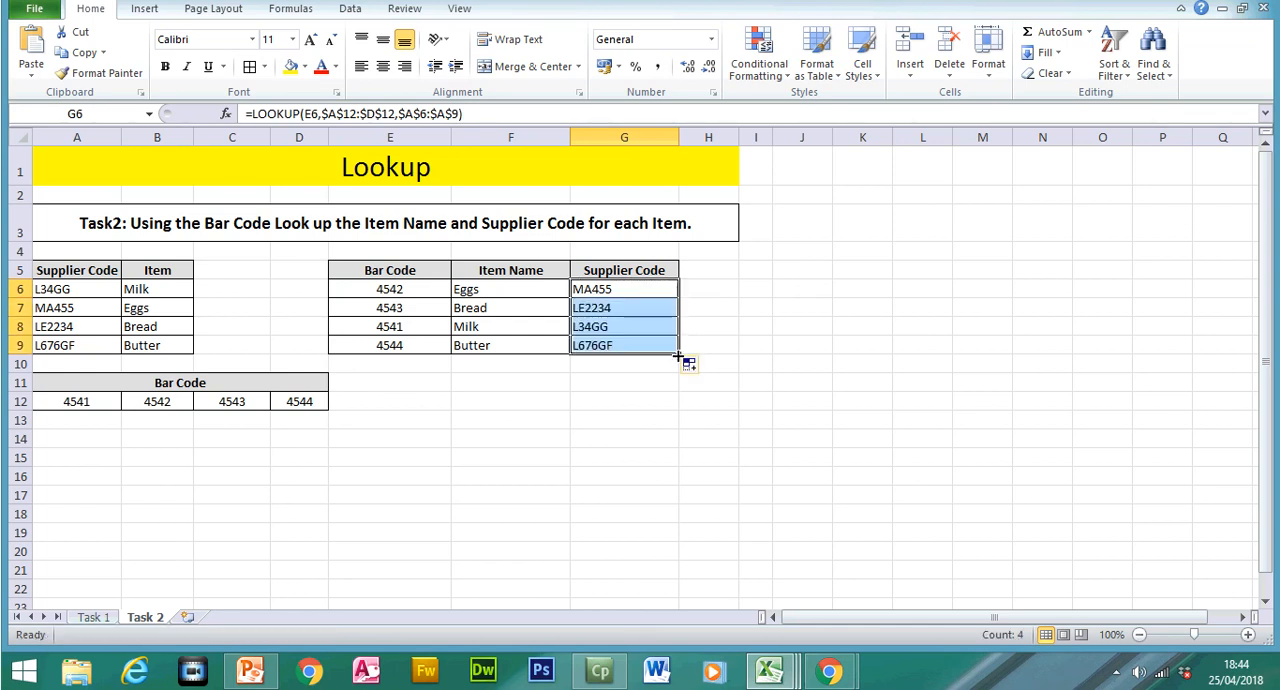
Step: Go back to the Task 1 sheet, and switch to PowerPoint to view the Lookup Exam Examples on slide 39
{"action": "left_click", "coordinate": [93, 617]}
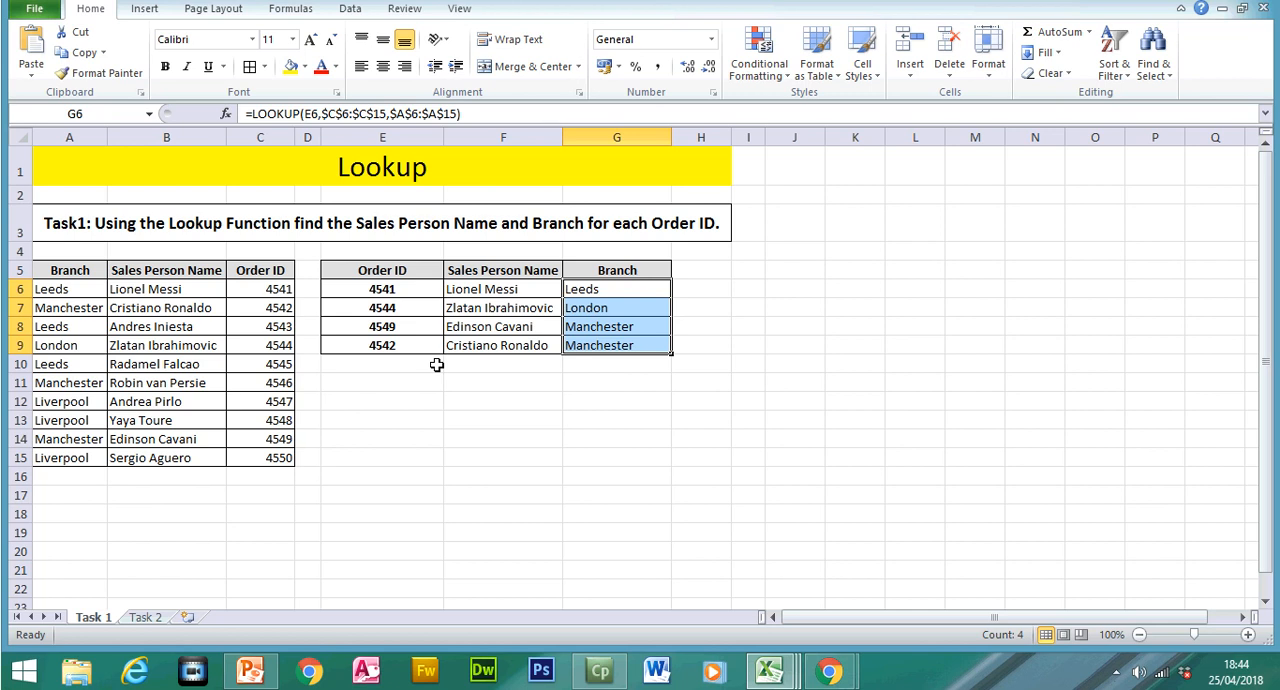
{"action": "left_click", "coordinate": [250, 670]}
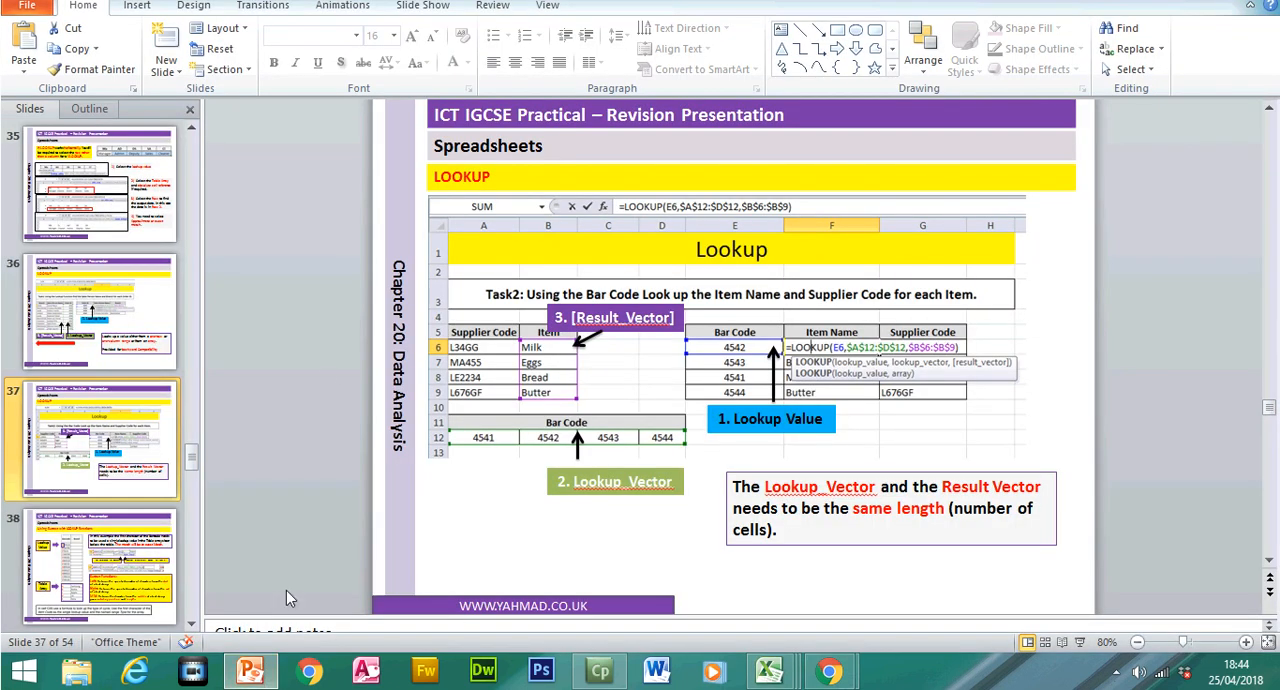
{"action": "scroll", "coordinate": [150, 500], "scroll_direction": "down", "scroll_amount": 3}
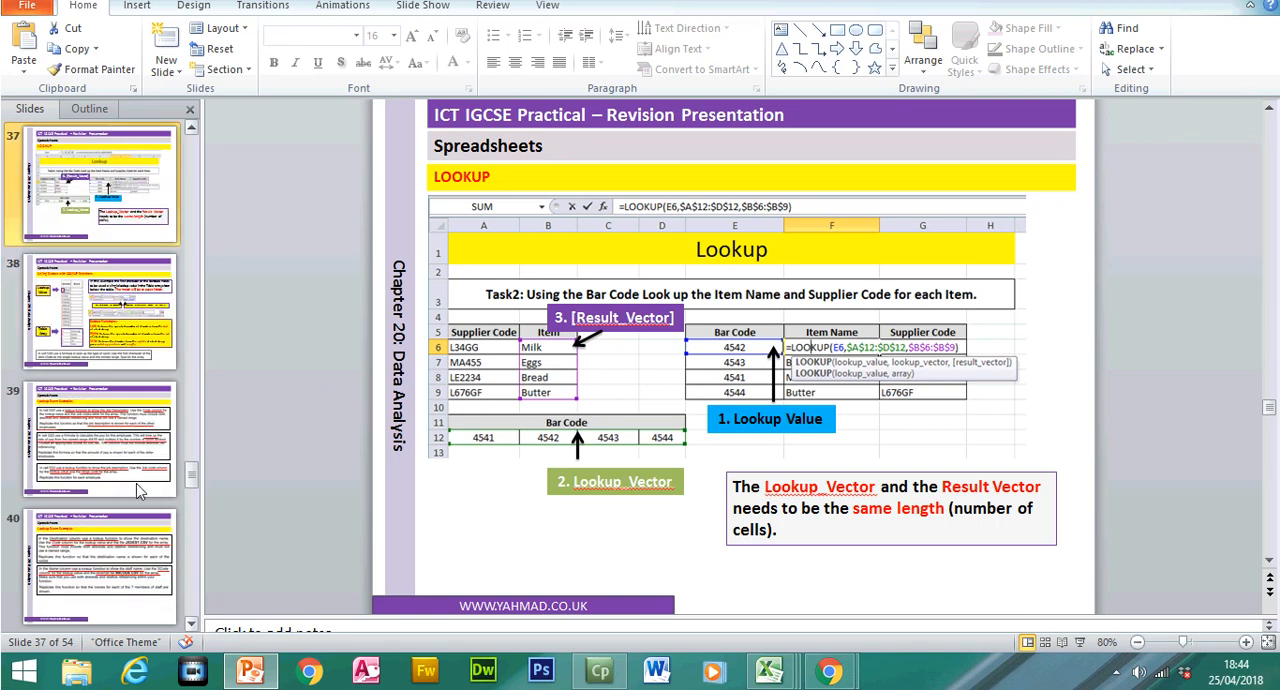
{"action": "left_click", "coordinate": [130, 475]}
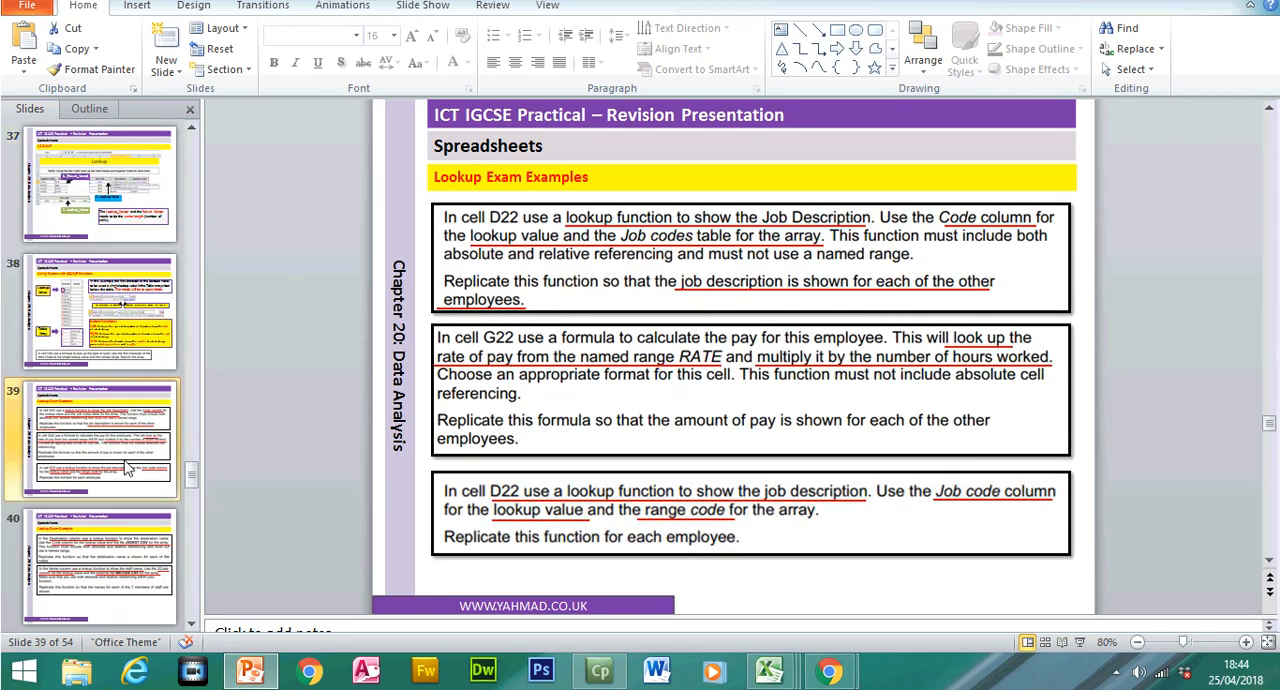
{"action": "left_click", "coordinate": [192, 625]}
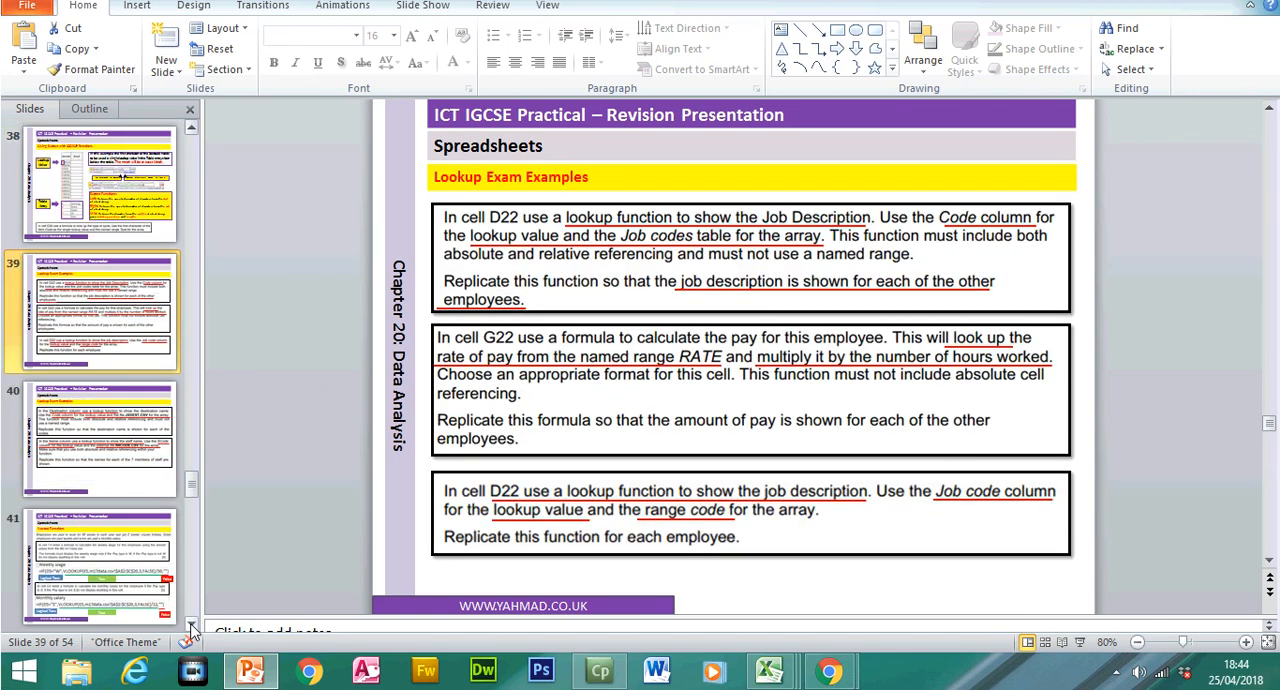
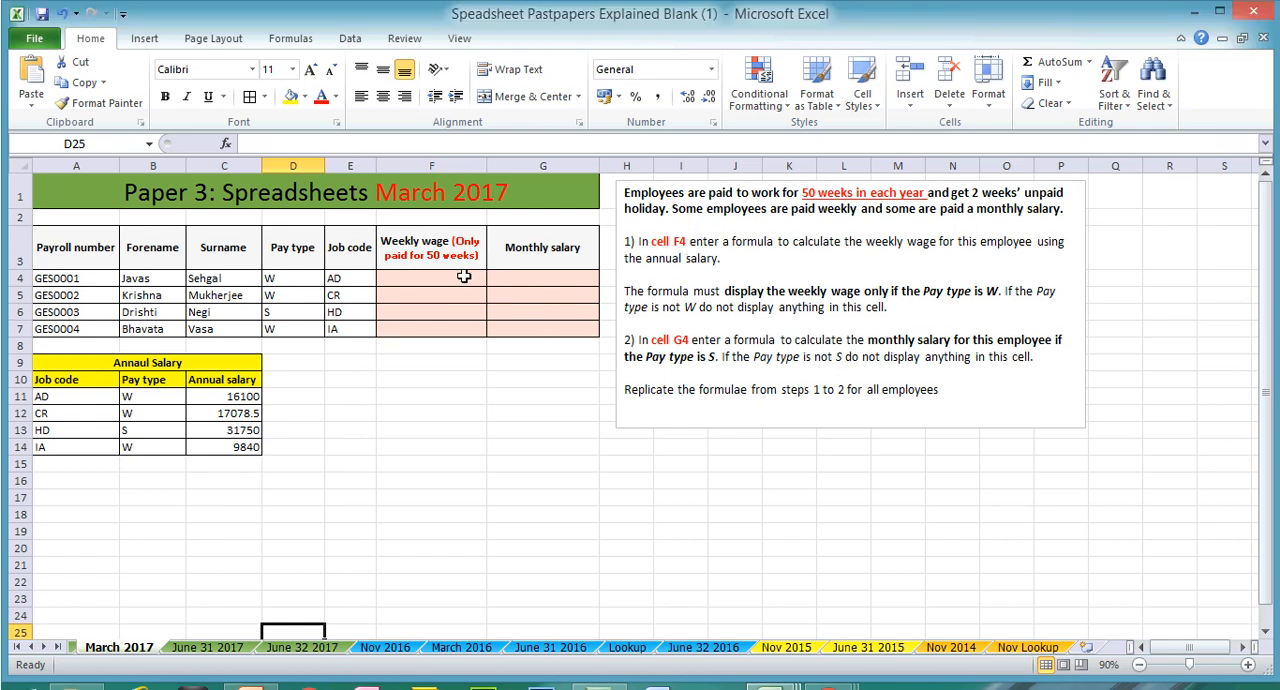
Step: Examine the annual salaries in C11:C14 and the Pay type and Weekly wage cells for the employees on the March 2017 sheet
{"action": "left_click", "coordinate": [464, 246]}
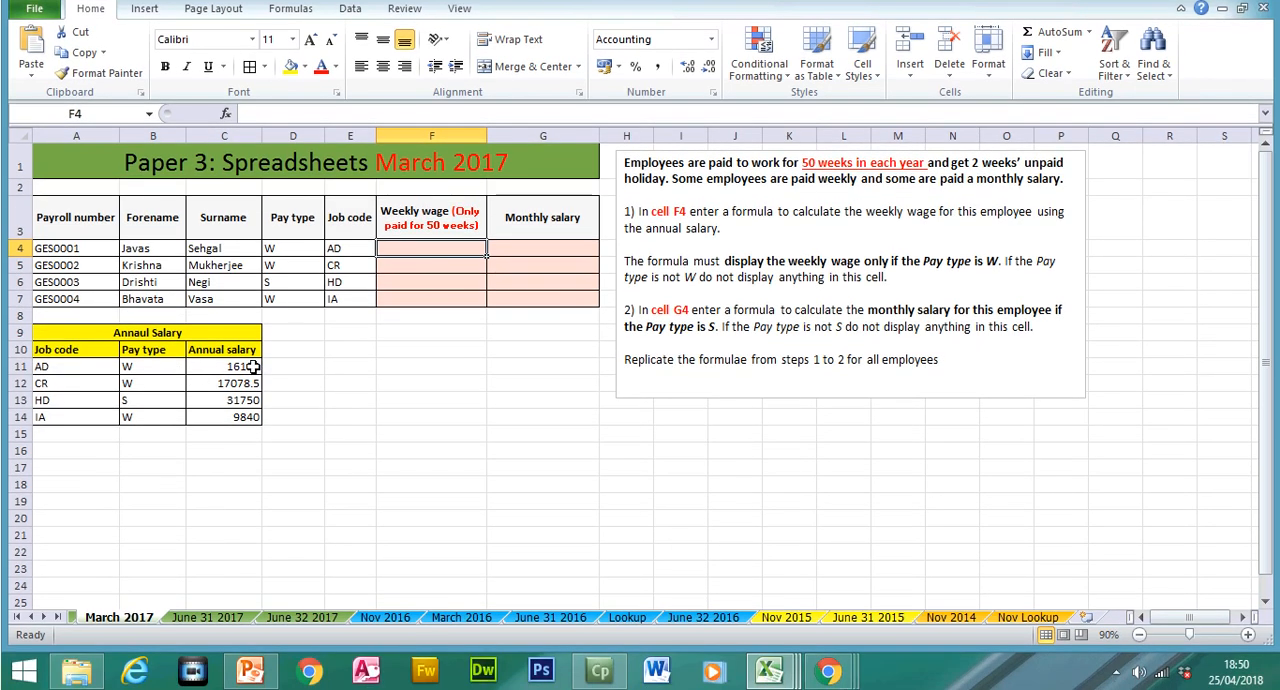
{"action": "left_click_drag", "start_coordinate": [253, 367], "coordinate": [251, 418]}
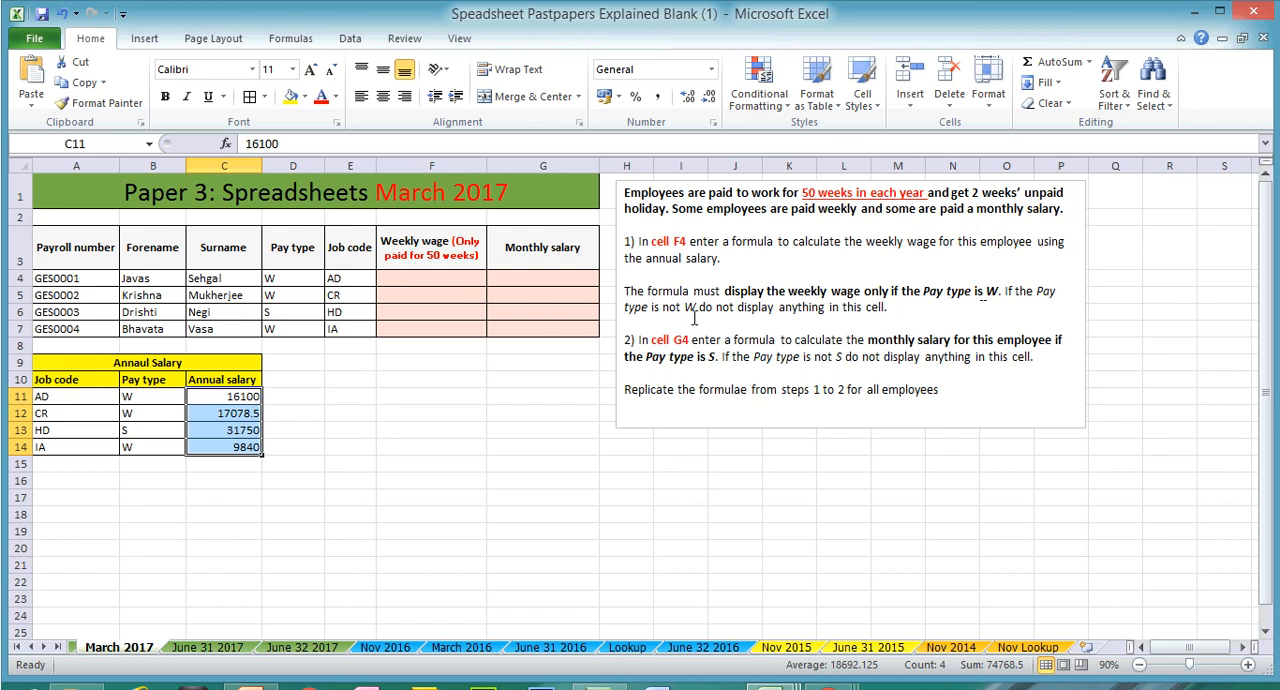
{"action": "left_click", "coordinate": [302, 278]}
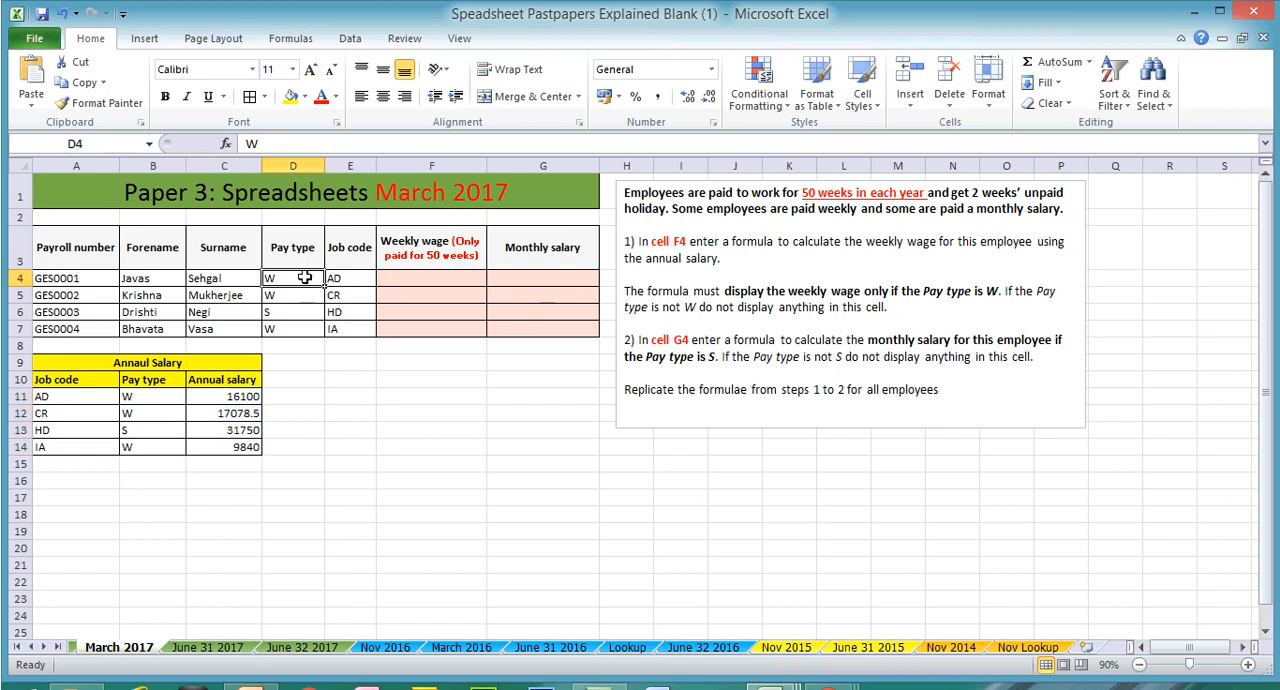
{"action": "left_click", "coordinate": [410, 280]}
{"action": "left_click", "coordinate": [408, 294]}
{"action": "left_click", "coordinate": [406, 315]}
{"action": "left_click", "coordinate": [283, 315]}
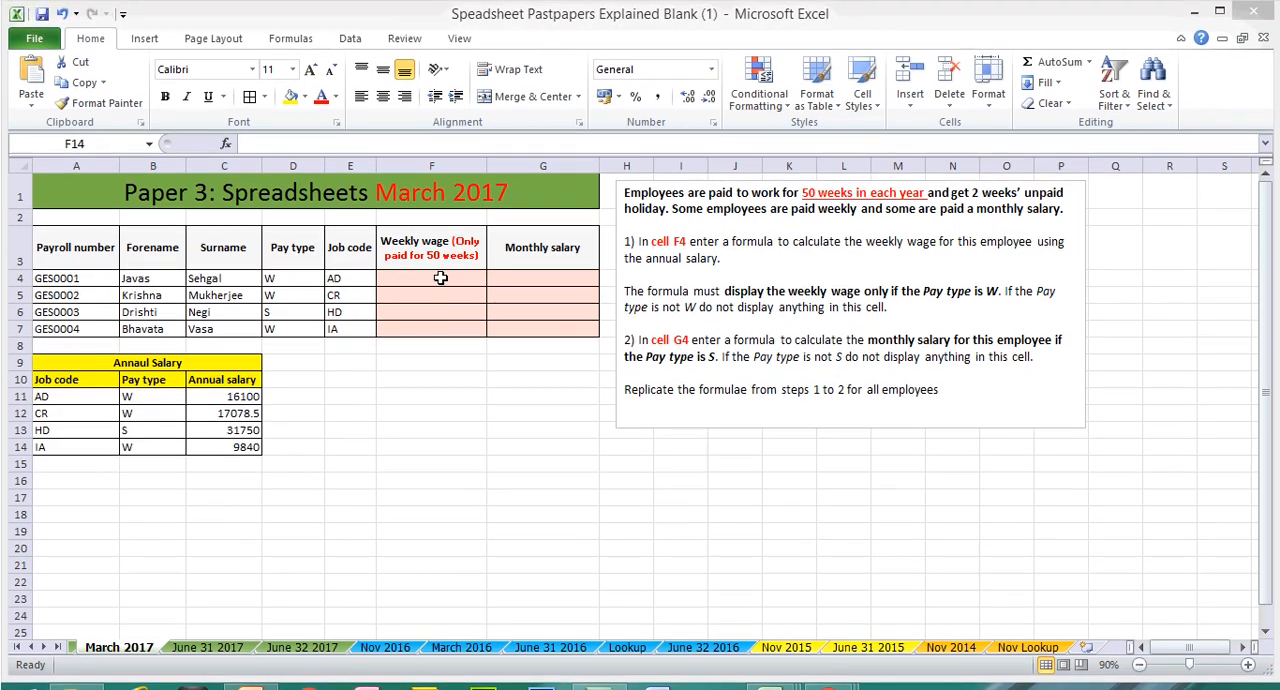
Step: Begin an IF formula in Weekly wage cell F4 with the logical test D4="W"
{"action": "left_click", "coordinate": [440, 278]}
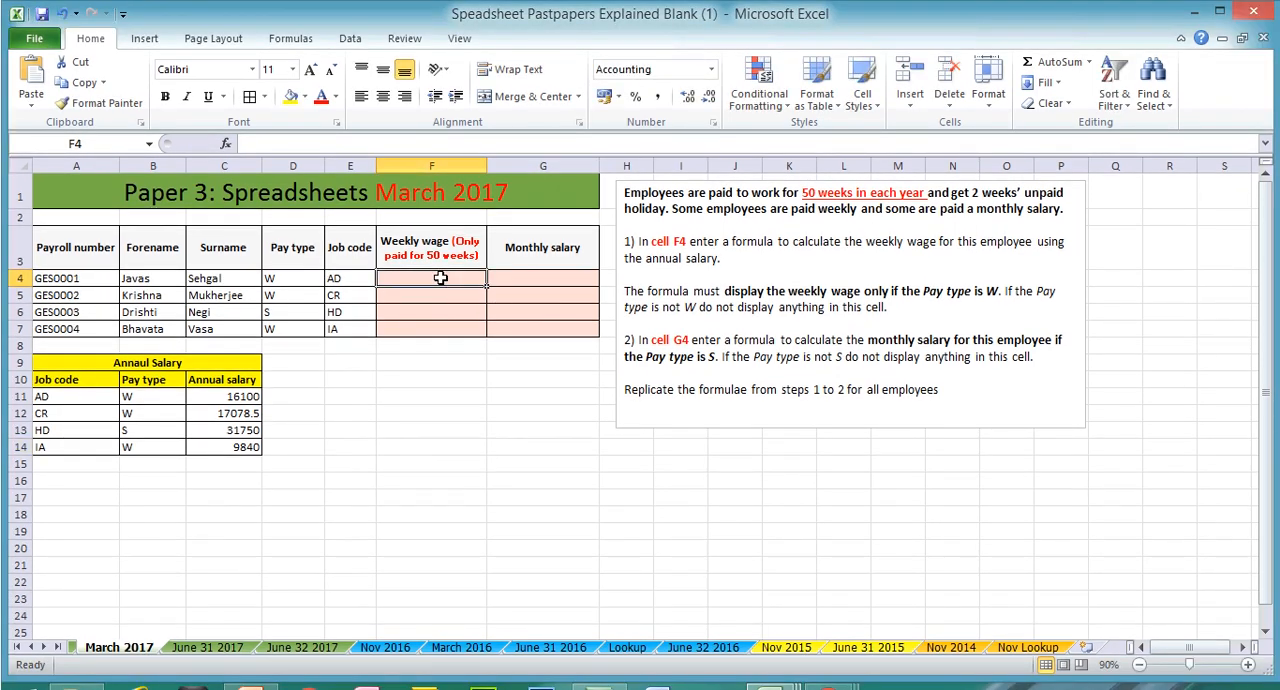
{"action": "type", "text": "=if"}
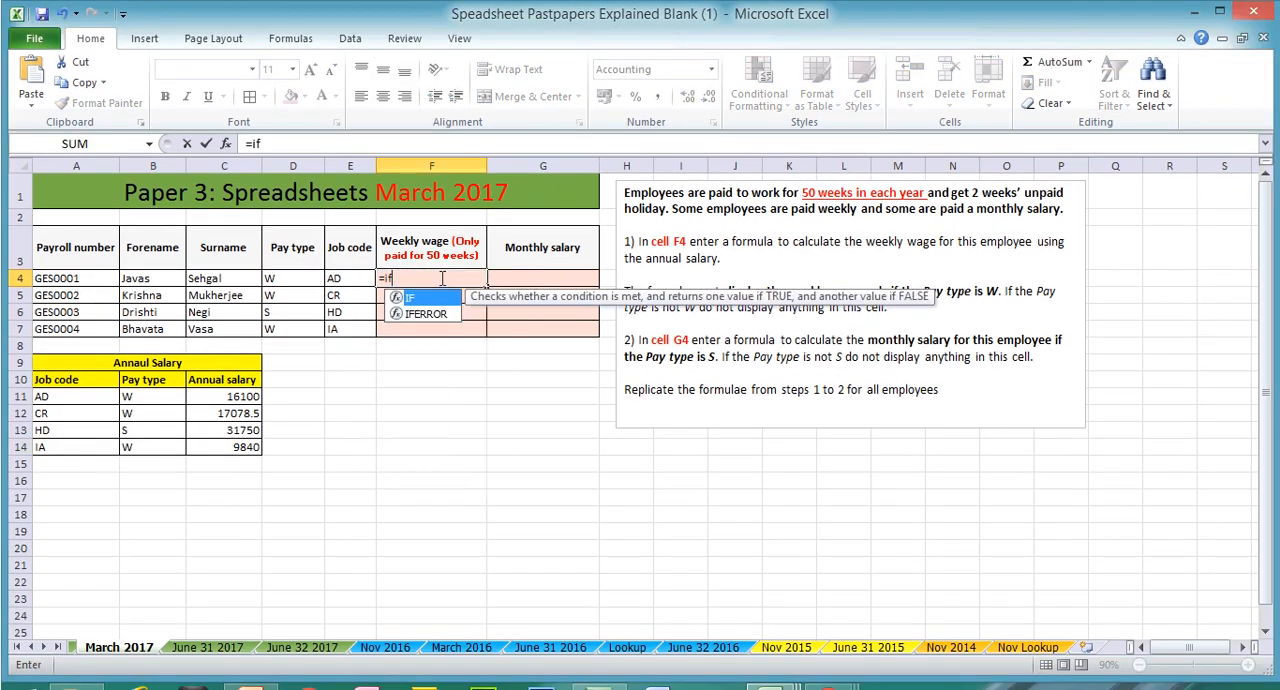
{"action": "double_click", "coordinate": [420, 298]}
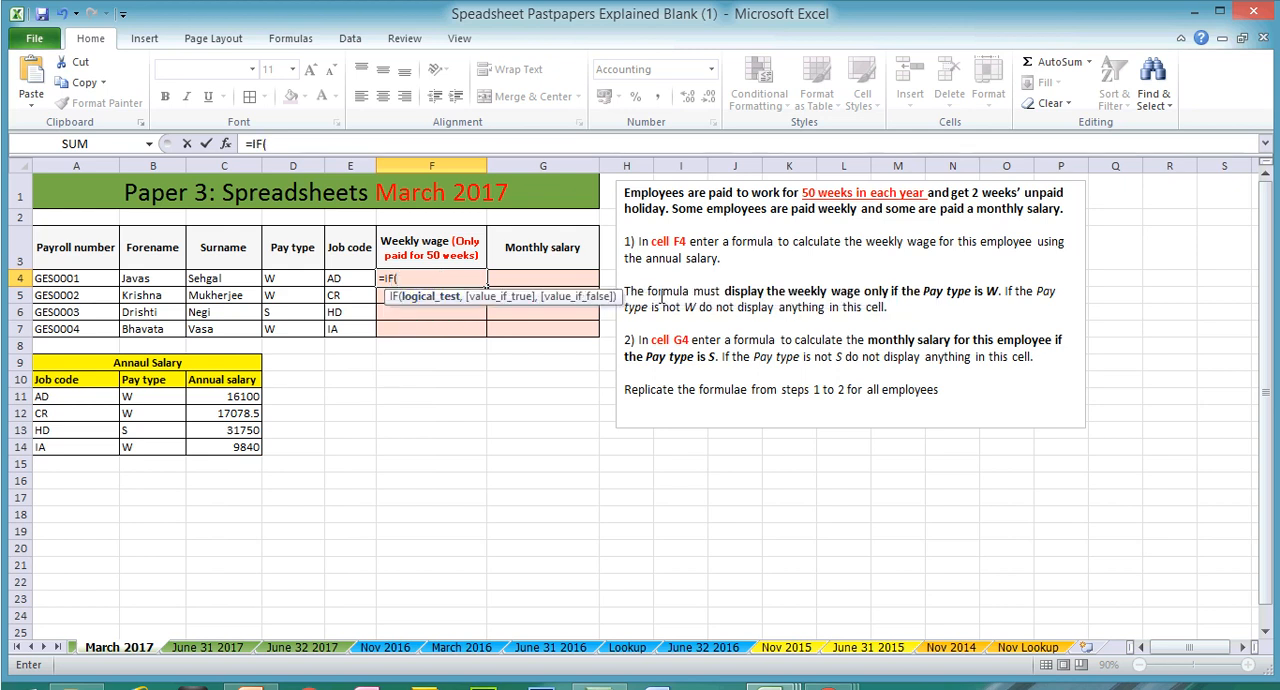
{"action": "left_click", "coordinate": [280, 280]}
{"action": "left_click", "coordinate": [298, 146]}
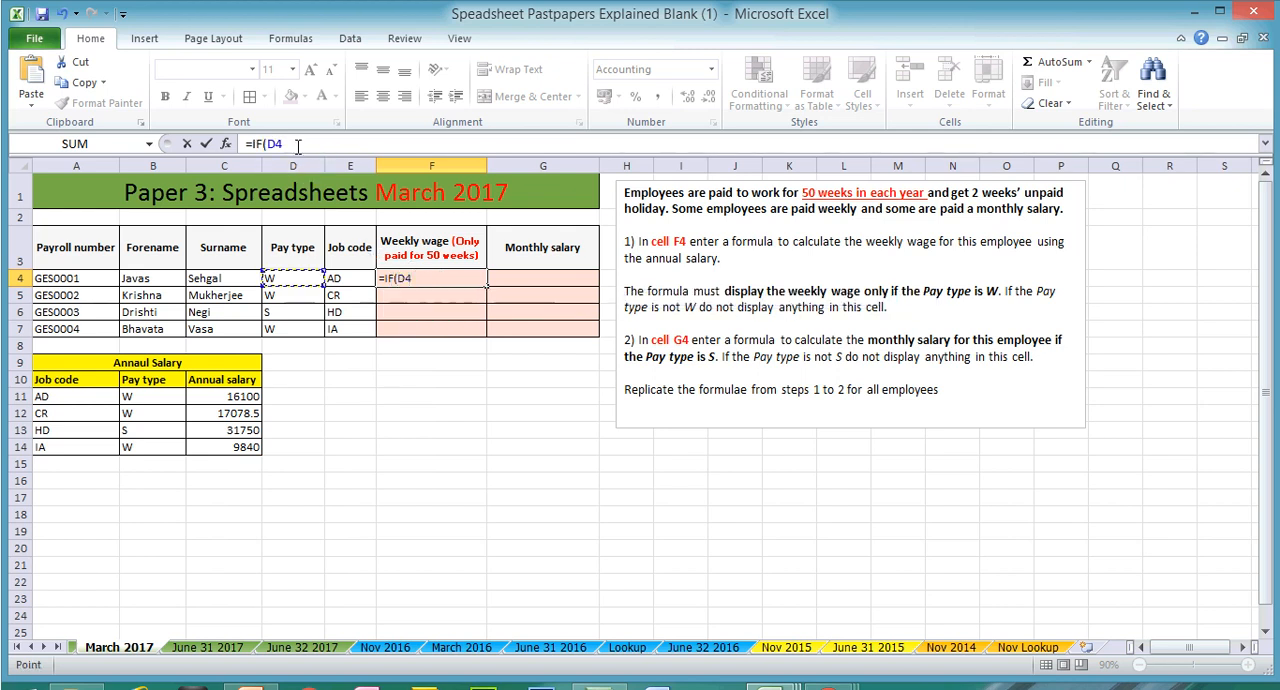
{"action": "type", "text": "=\"W\","}
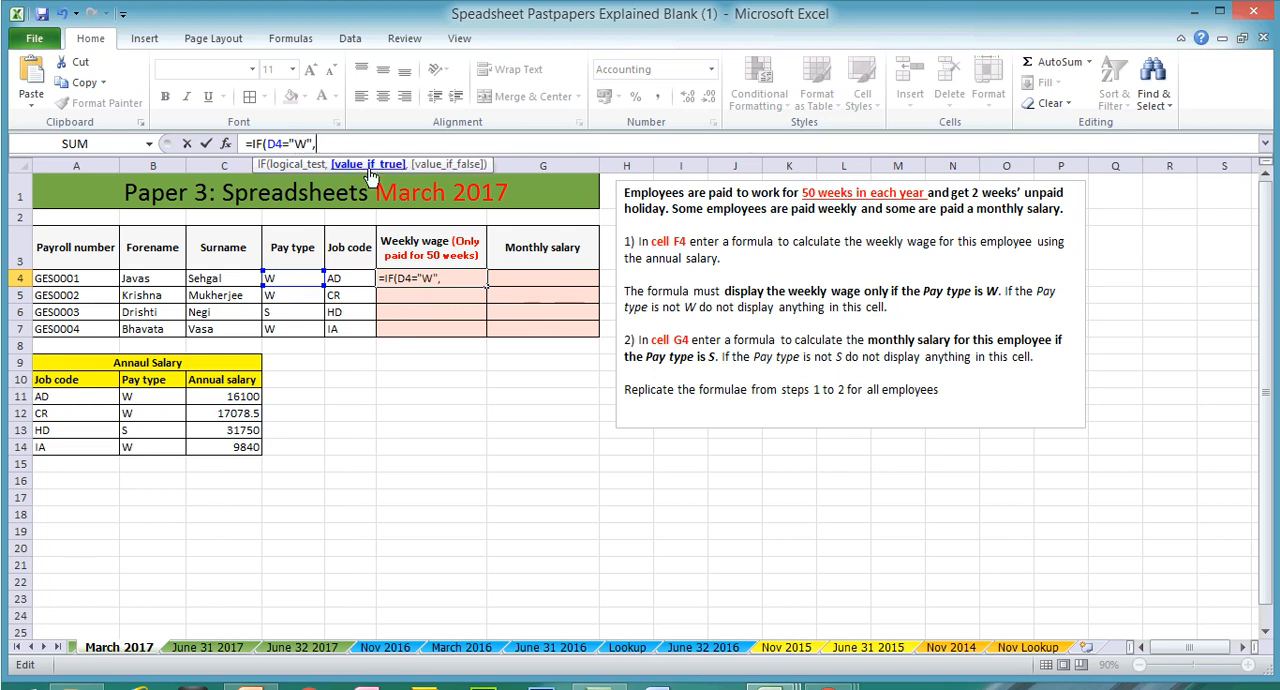
{"action": "type", "text": "vloo"}
Step: Nest a VLOOKUP as the IF formula's value if true, with job code E4 as its lookup value
{"action": "double_click", "coordinate": [368, 179]}
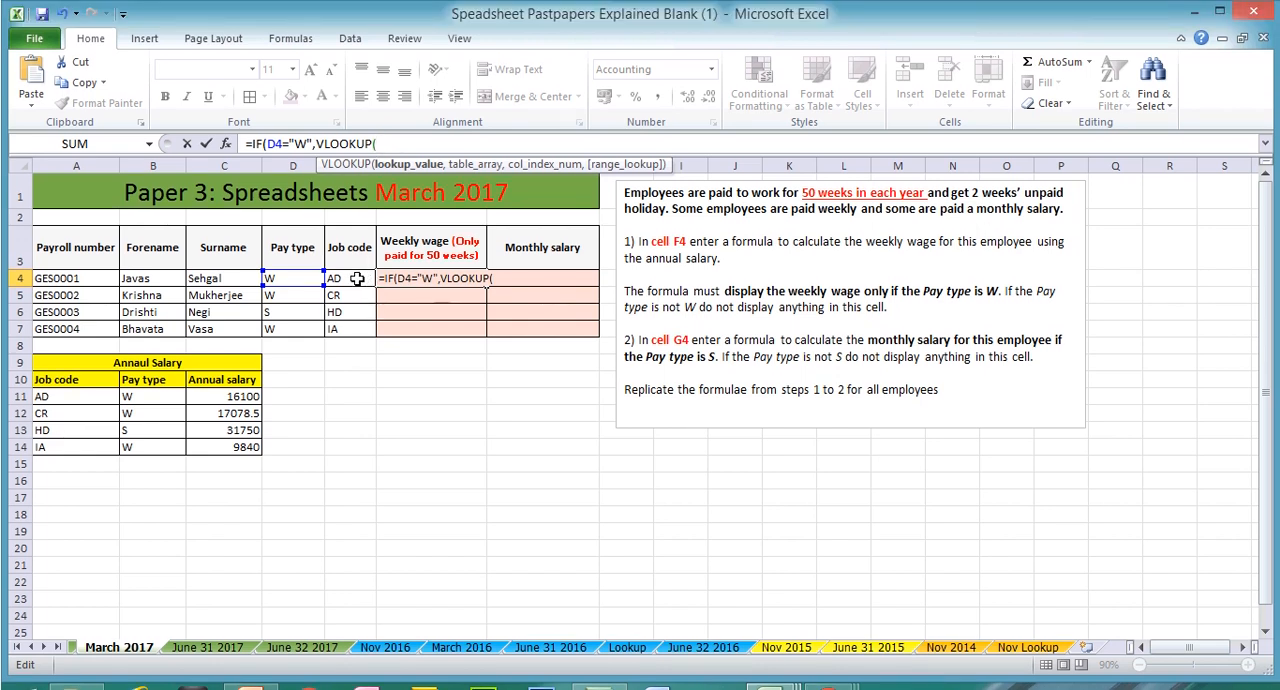
{"action": "left_click", "coordinate": [357, 279]}
{"action": "type", "text": ","}
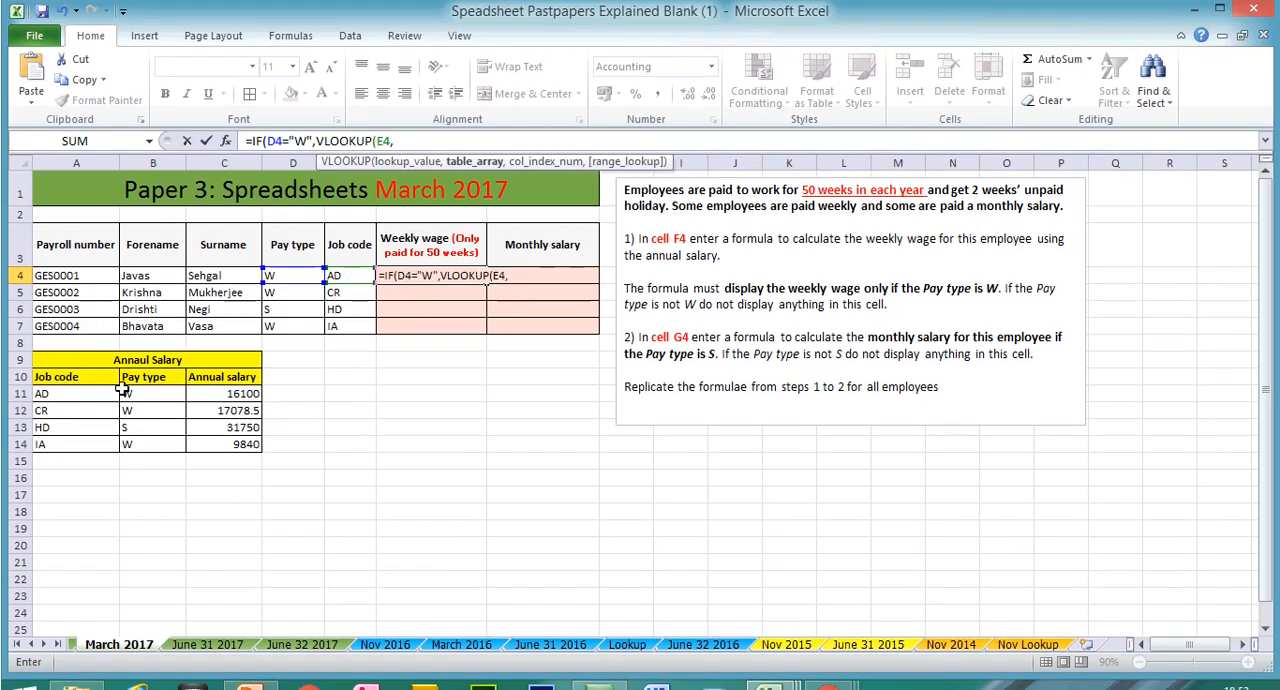
Step: Add the annual salary data as the VLOOKUP's absolute table array $A$11:$C$14
{"action": "left_click_drag", "start_coordinate": [68, 394], "coordinate": [226, 445]}
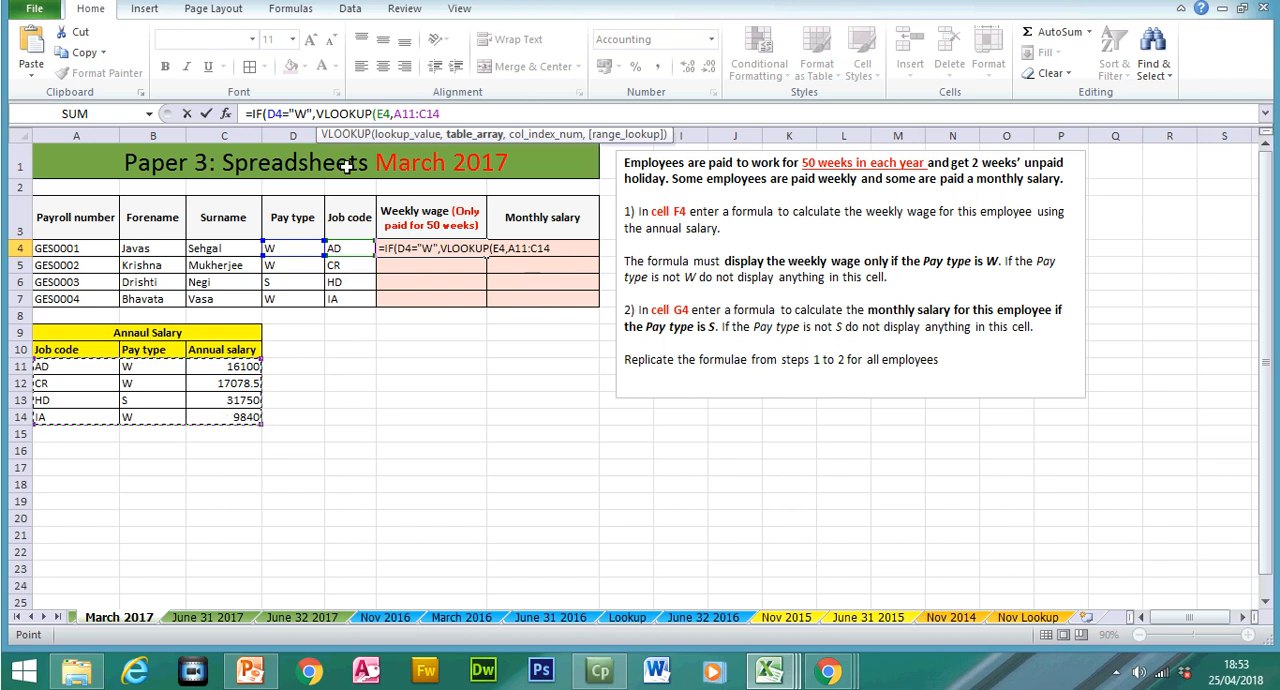
{"action": "left_click", "coordinate": [393, 113]}
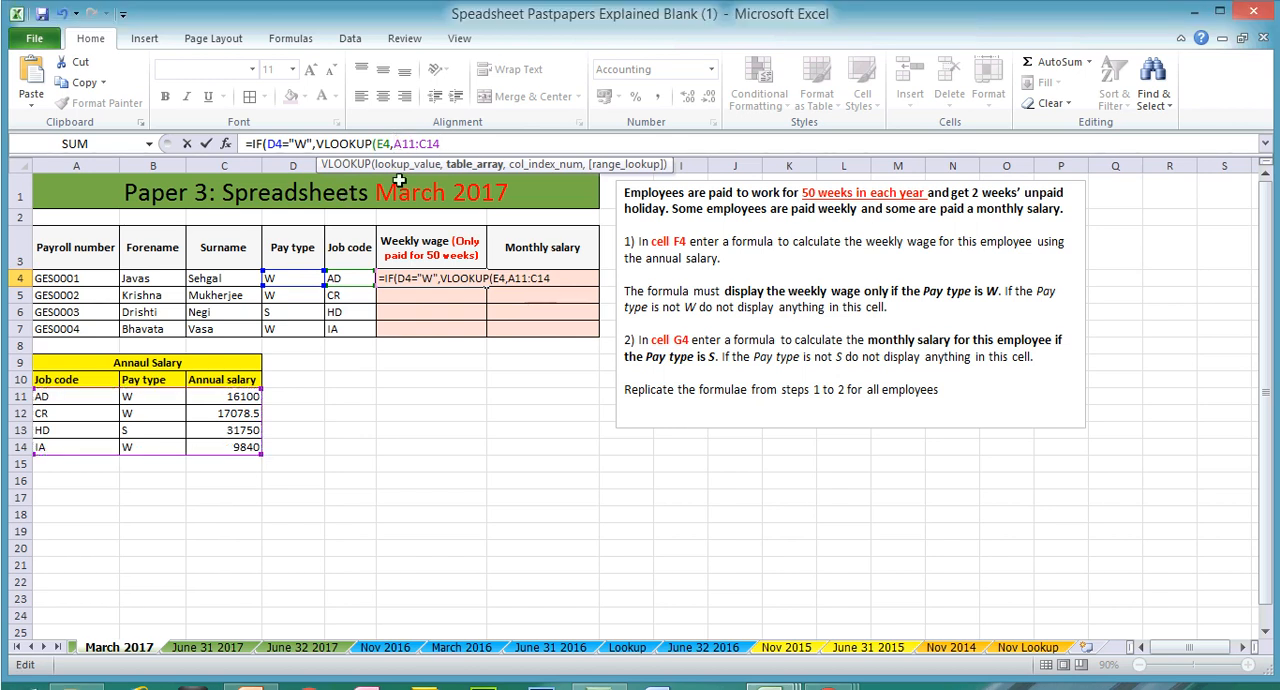
{"action": "type", "text": "$A$11:"}
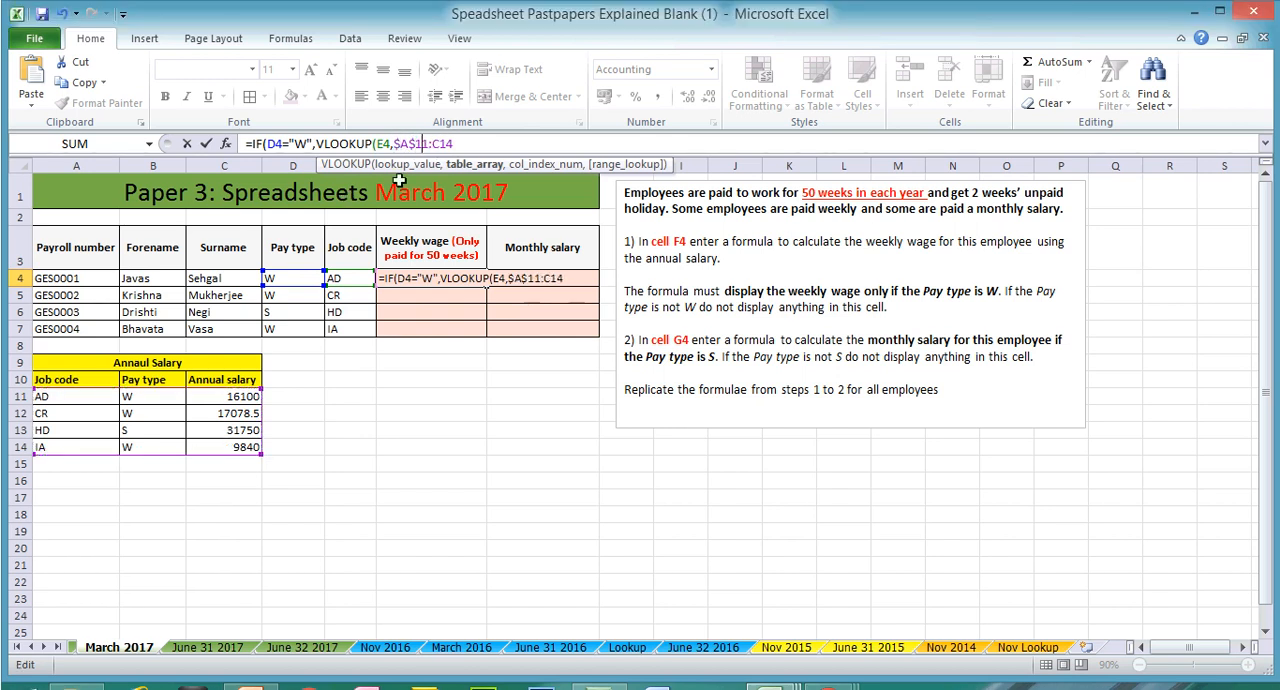
{"action": "type", "text": "$"}
{"action": "key", "text": "Right"}
{"action": "type", "text": "$14,3"}
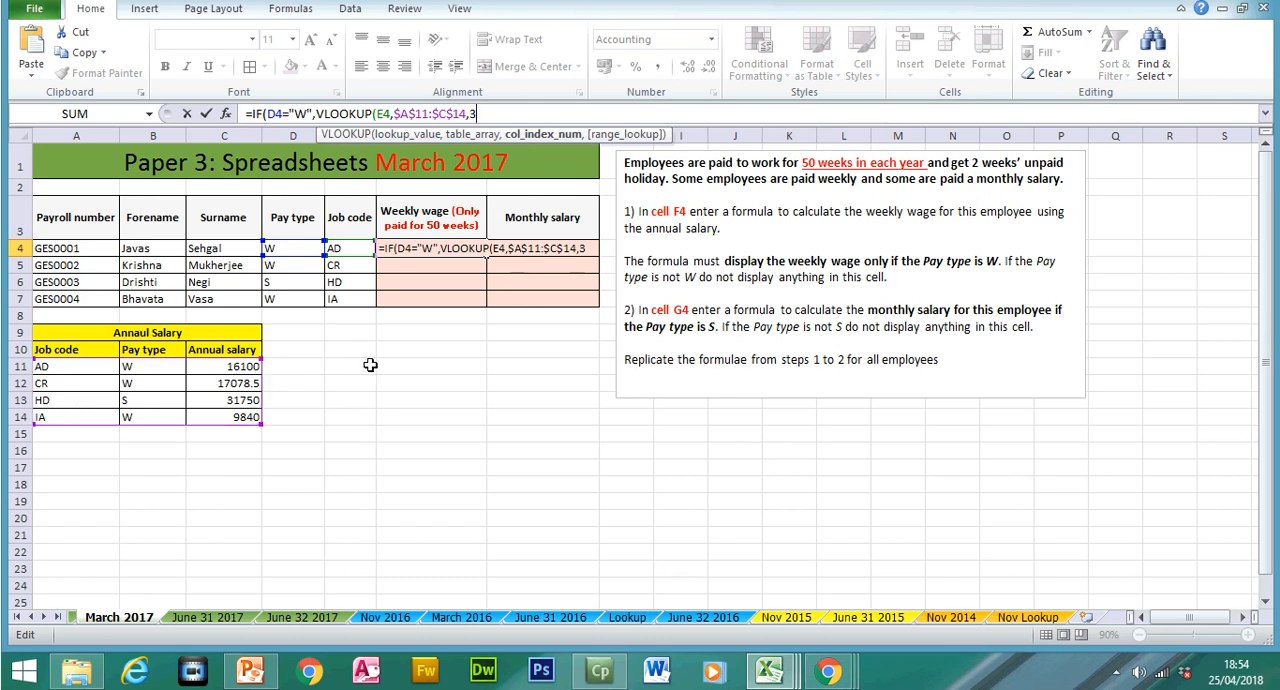
{"action": "type", "text": ","}
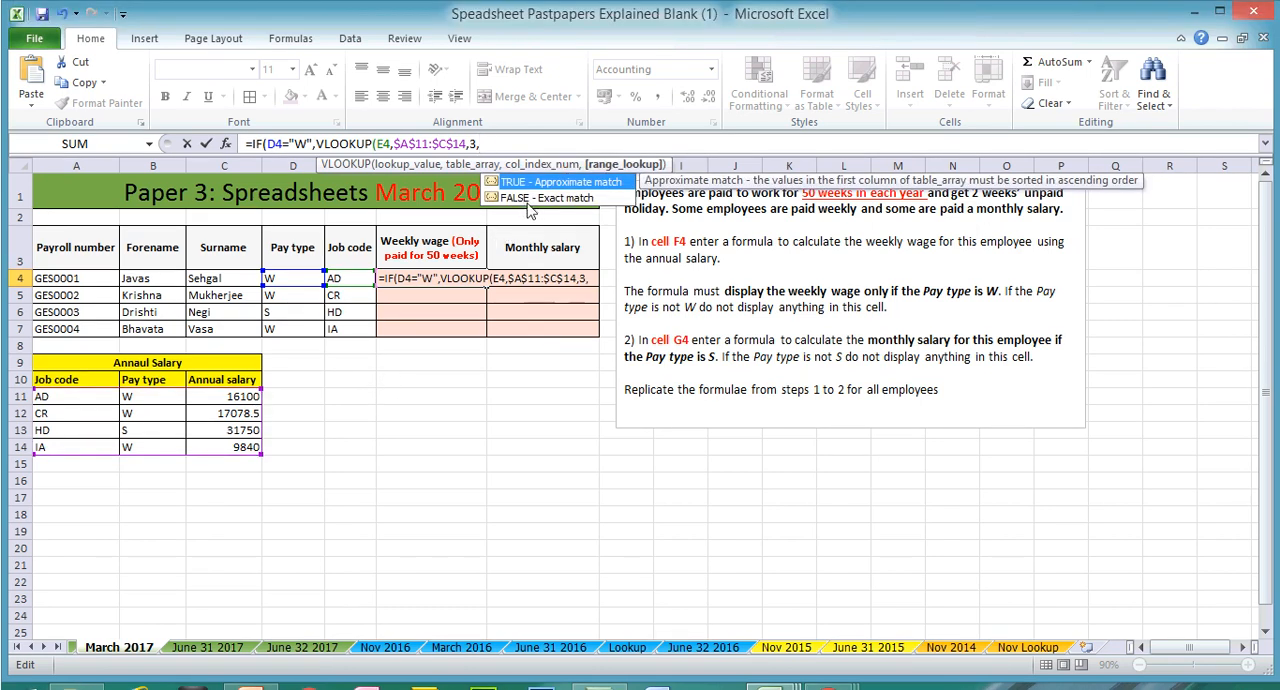
Step: Complete the nested VLOOKUP with column index 3 and exact match FALSE, and divide it by 50
{"action": "double_click", "coordinate": [530, 198]}
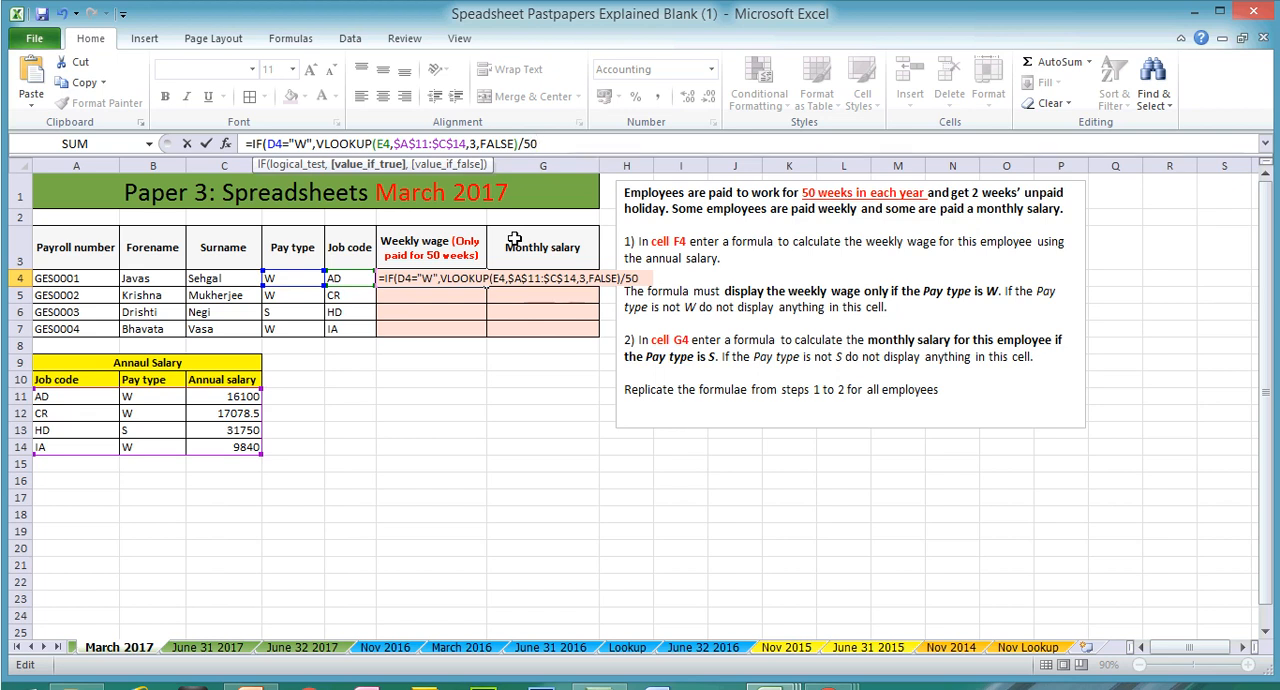
{"action": "type", "text": ","}
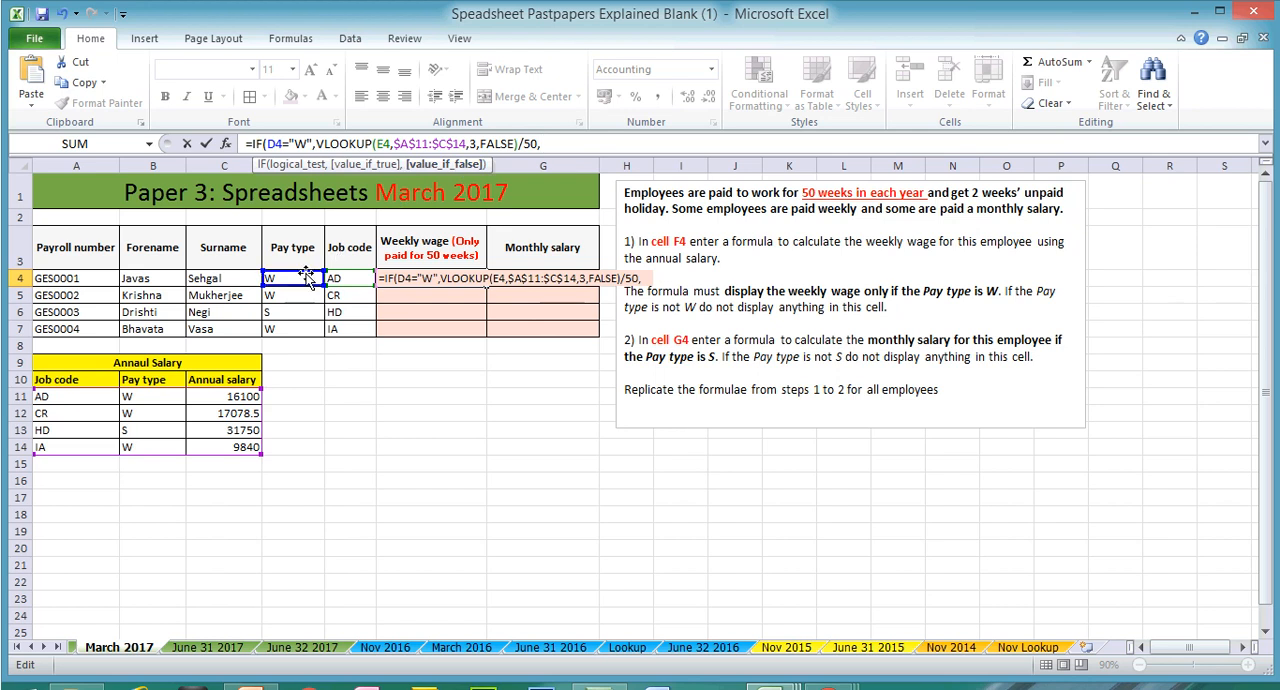
{"action": "type", "text": "@"}
Step: Finish the weekly wage formula with empty text "" as value if false, and fill it from F4 down to F7
{"action": "key", "text": "BackSpace"}
{"action": "type", "text": "\"\")"}
{"action": "key", "text": "Return"}
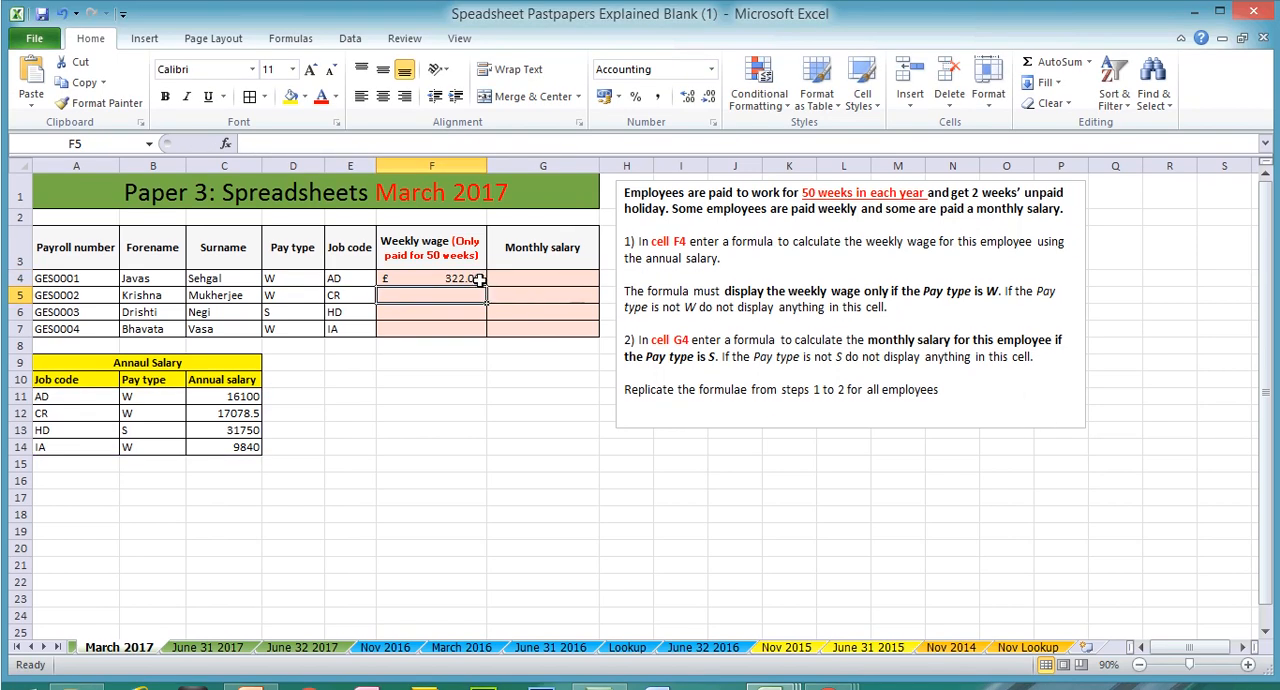
{"action": "left_click", "coordinate": [478, 281]}
{"action": "left_click_drag", "start_coordinate": [488, 285], "coordinate": [490, 331]}
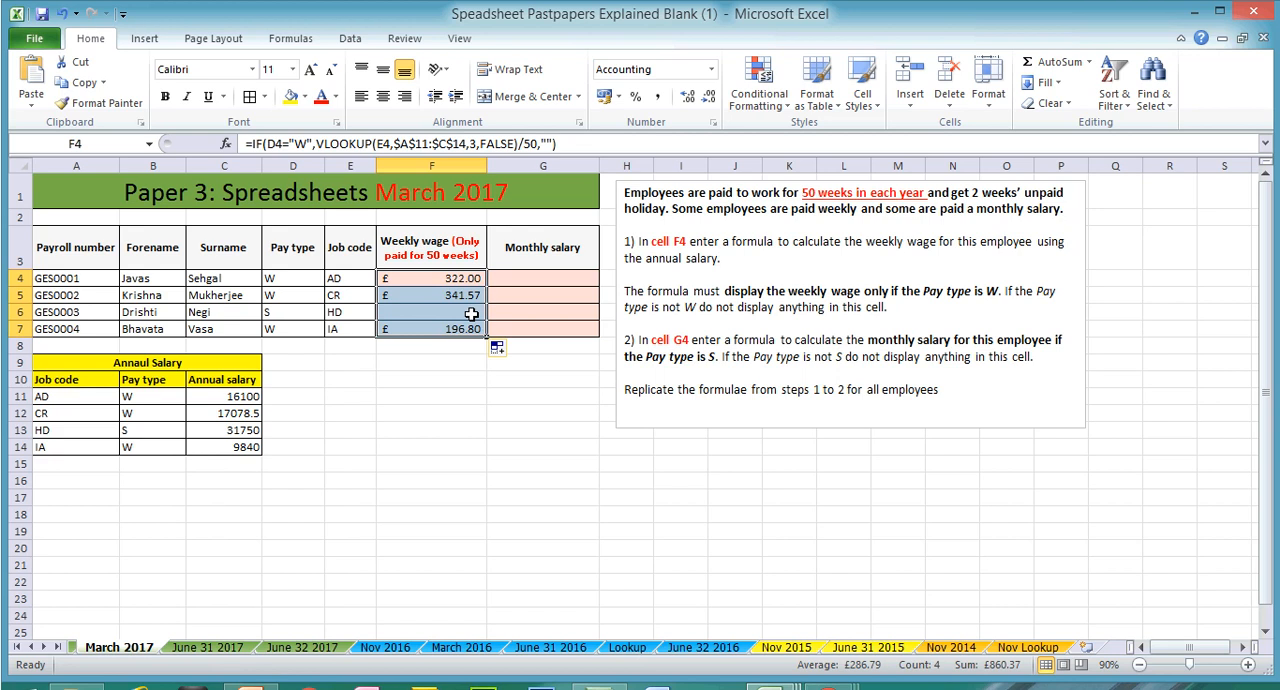
Step: Remove the /50 division from the weekly wage formula in F4, and refill it down to F7
{"action": "left_click", "coordinate": [445, 277]}
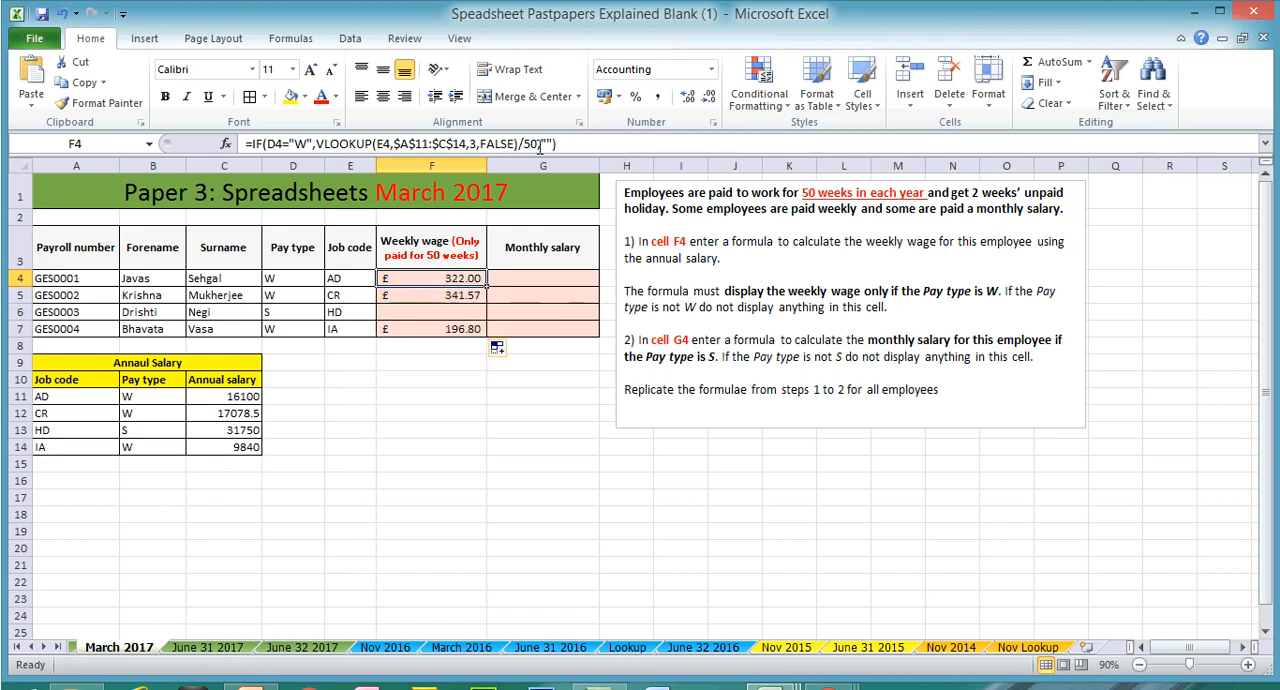
{"action": "left_click", "coordinate": [540, 146]}
{"action": "key", "text": "BackSpace"}
{"action": "key", "text": "BackSpace"}
{"action": "key", "text": "BackSpace"}
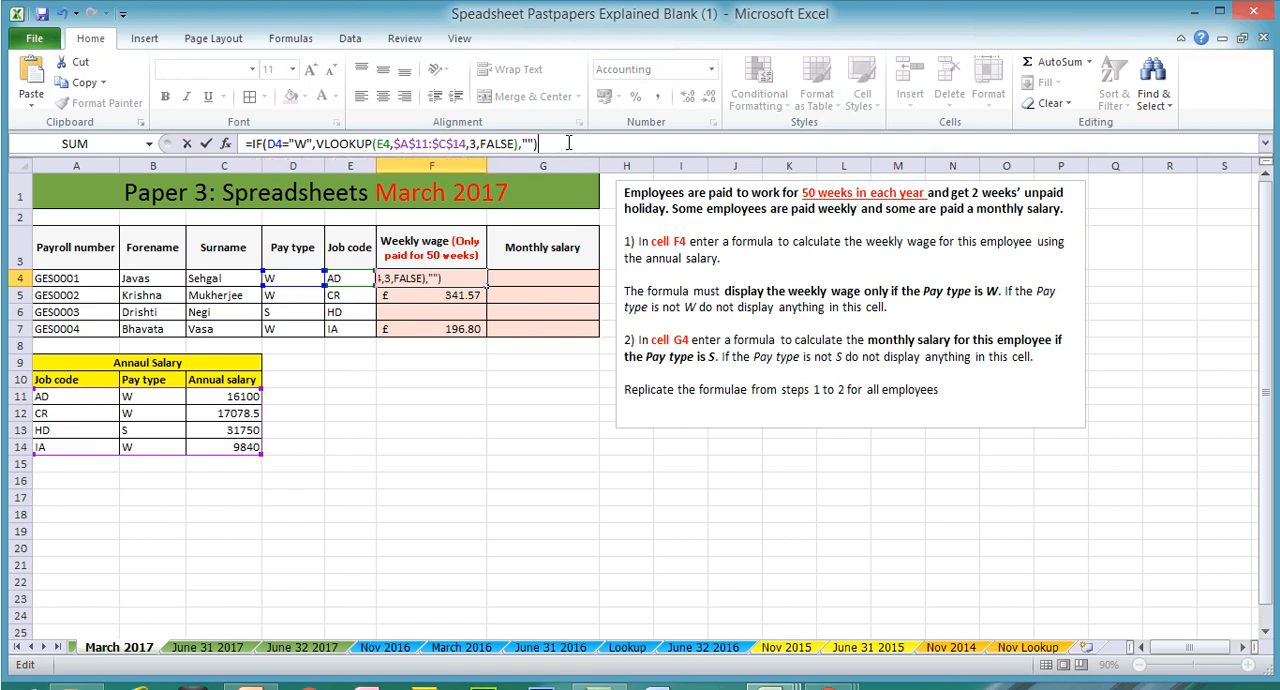
{"action": "key", "text": "Return"}
{"action": "left_click", "coordinate": [458, 278]}
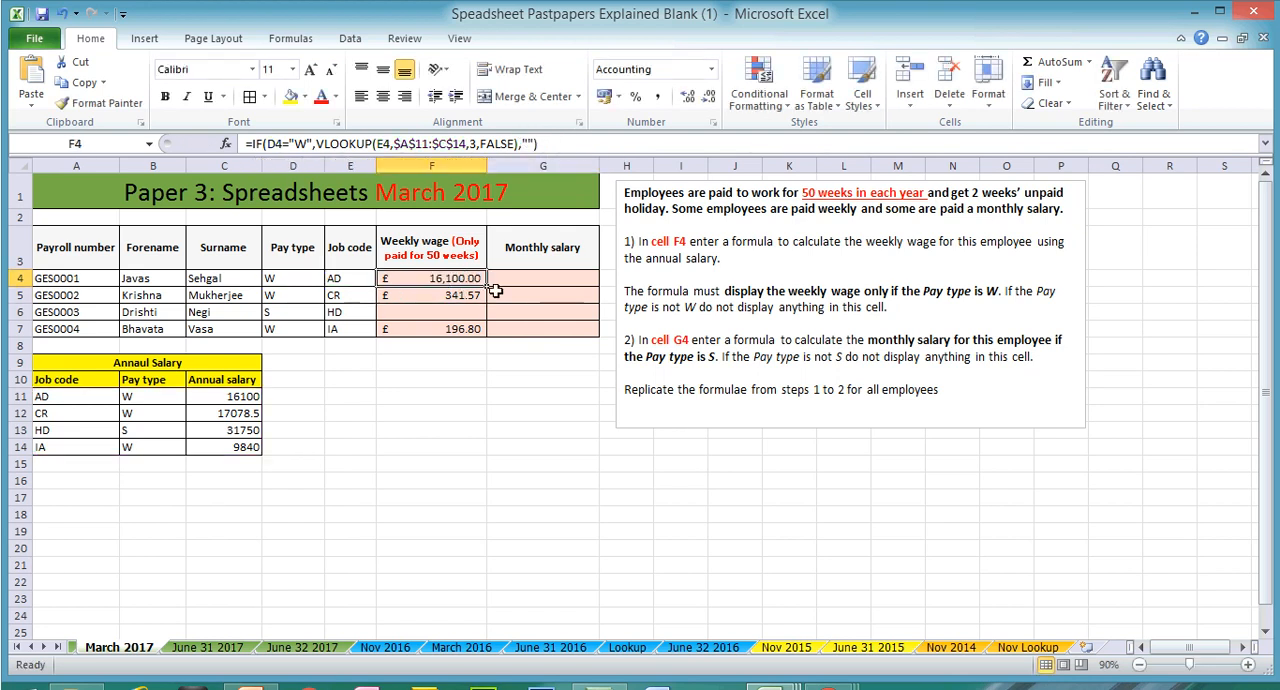
{"action": "left_click_drag", "start_coordinate": [486, 287], "coordinate": [491, 331]}
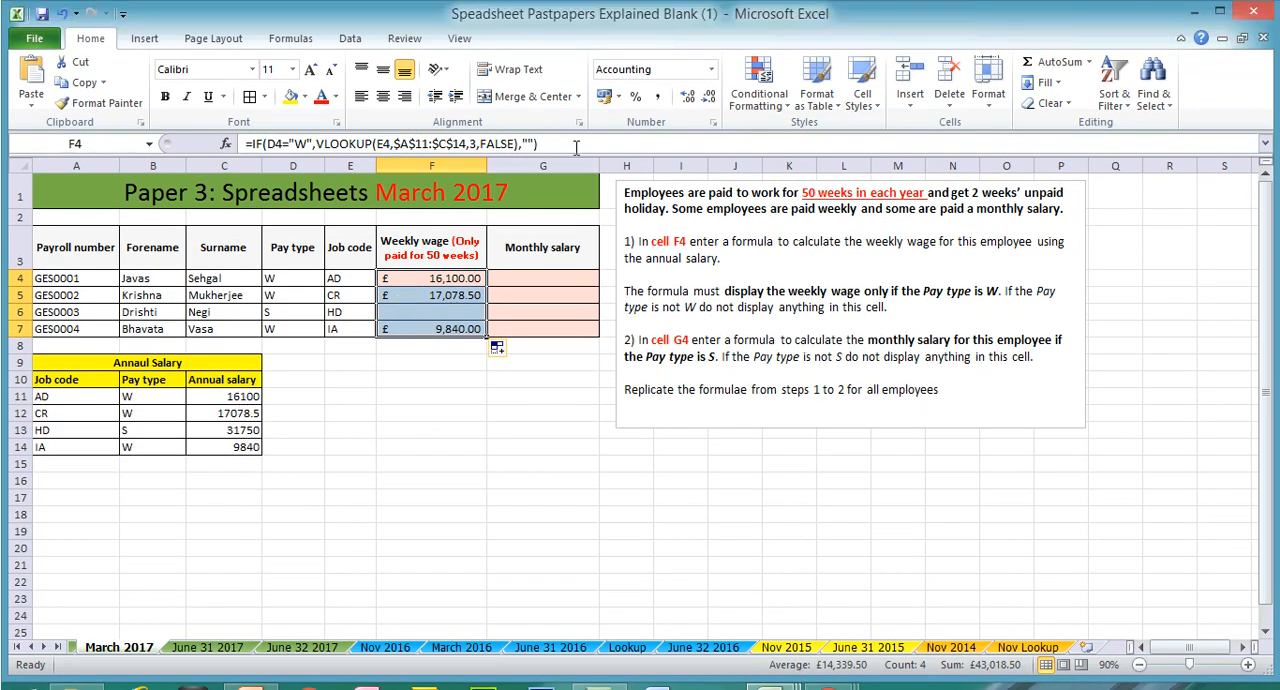
Step: Append /50 after the IF function's closing bracket in F4, and refill the formula down to F7
{"action": "left_click", "coordinate": [576, 146]}
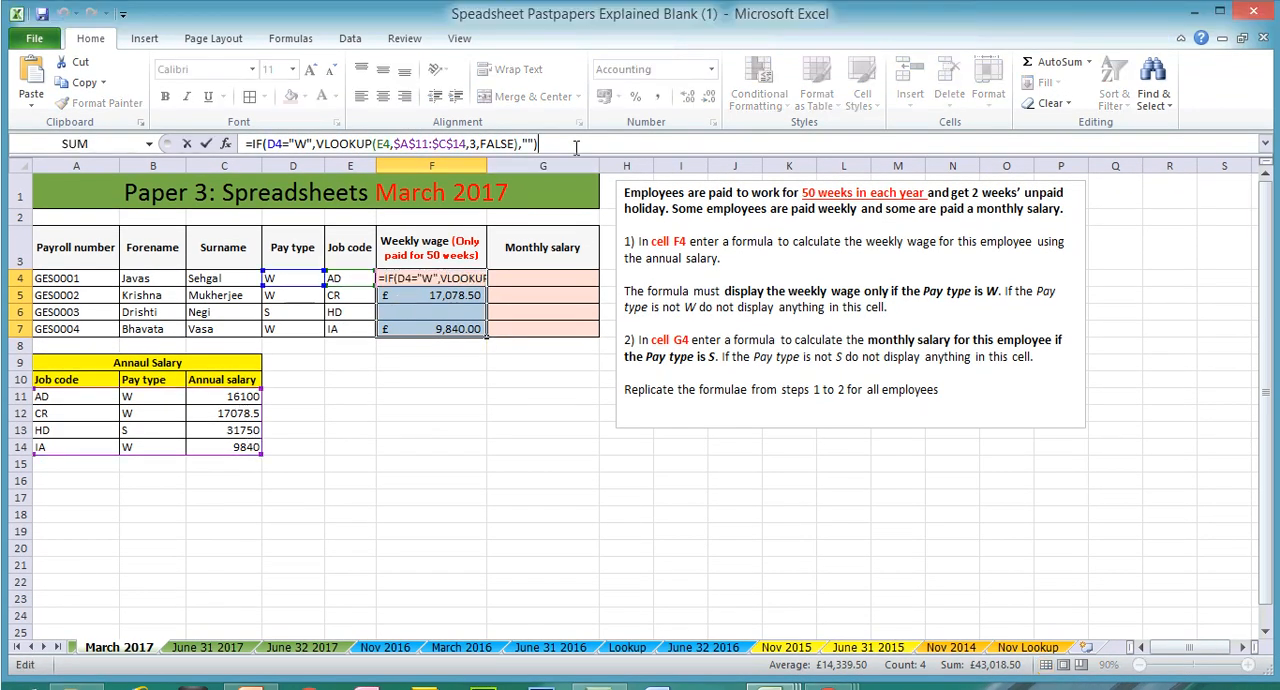
{"action": "type", "text": "/"}
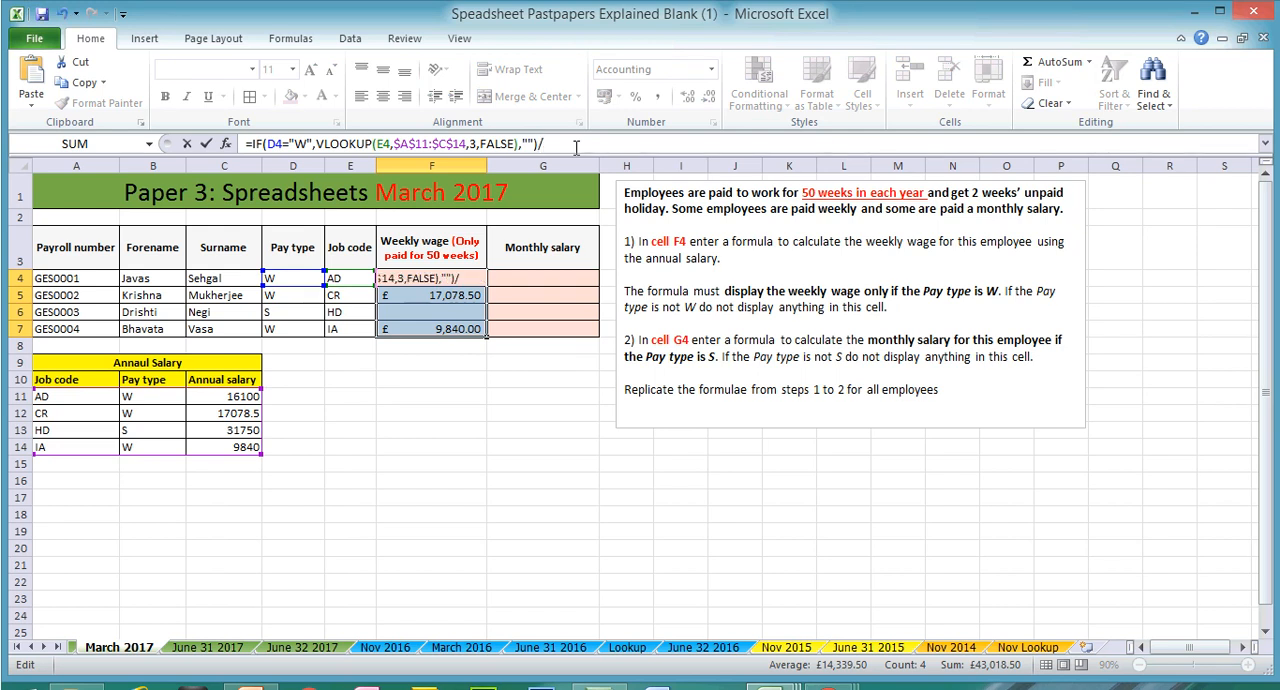
{"action": "type", "text": "50"}
{"action": "key", "text": "Return"}
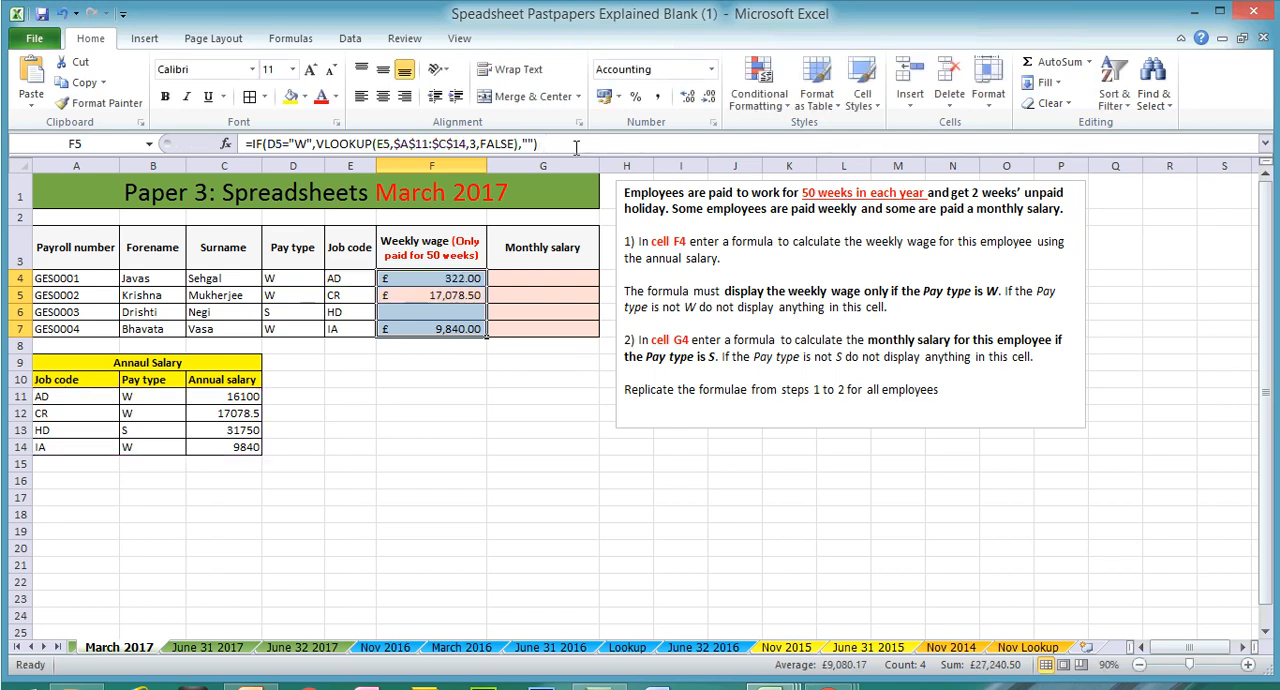
{"action": "left_click", "coordinate": [455, 280]}
{"action": "left_click_drag", "start_coordinate": [487, 287], "coordinate": [480, 330]}
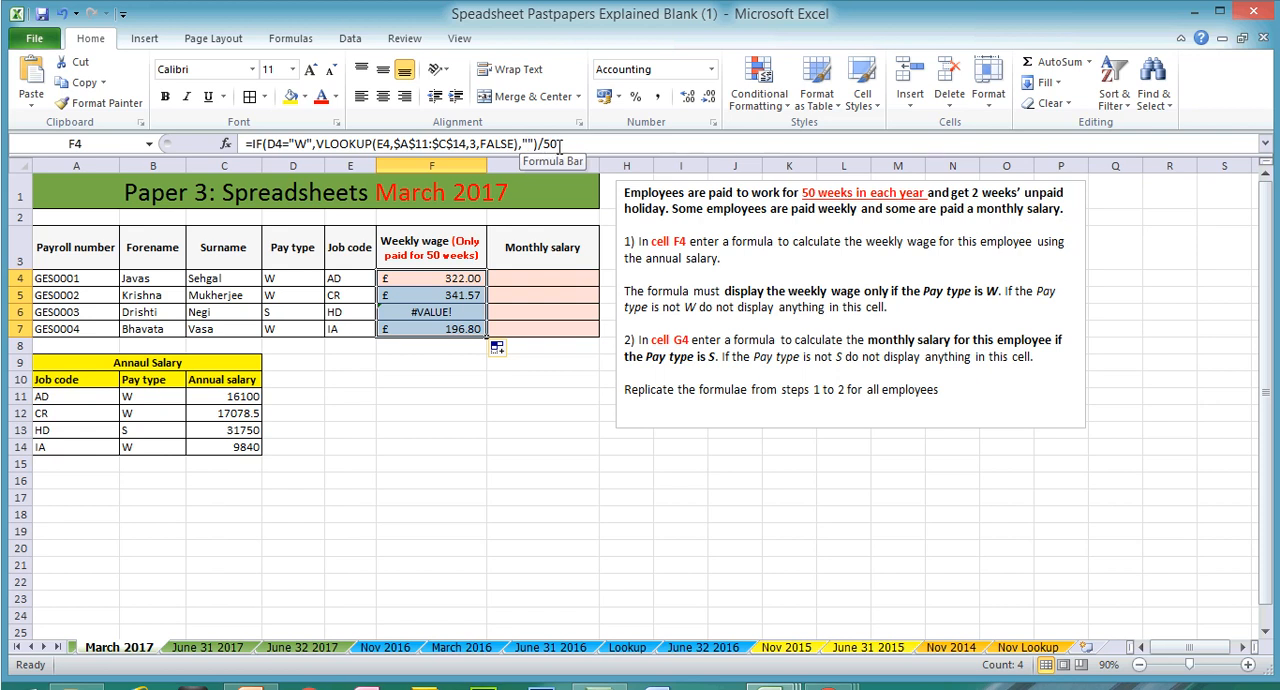
Step: Move /50 in the F4 formula to directly after the VLOOKUP's closing bracket, and refill the formula down to F7
{"action": "key", "text": "Return"}
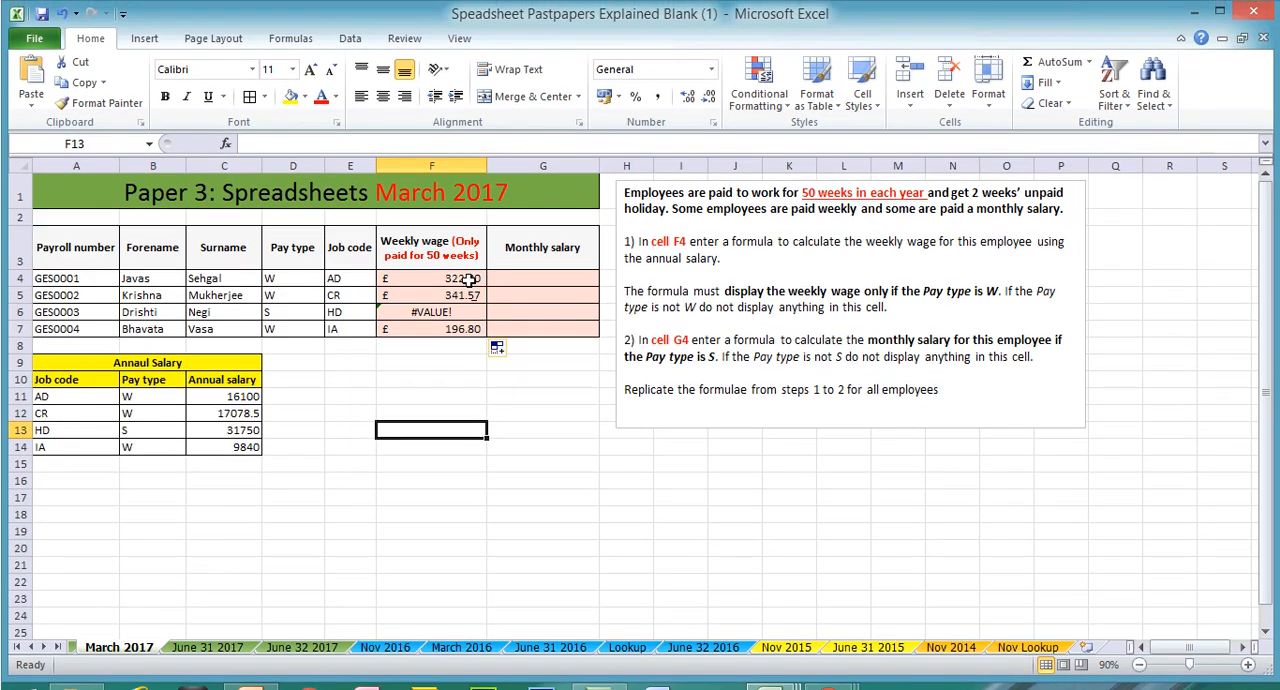
{"action": "key", "text": "Up"}
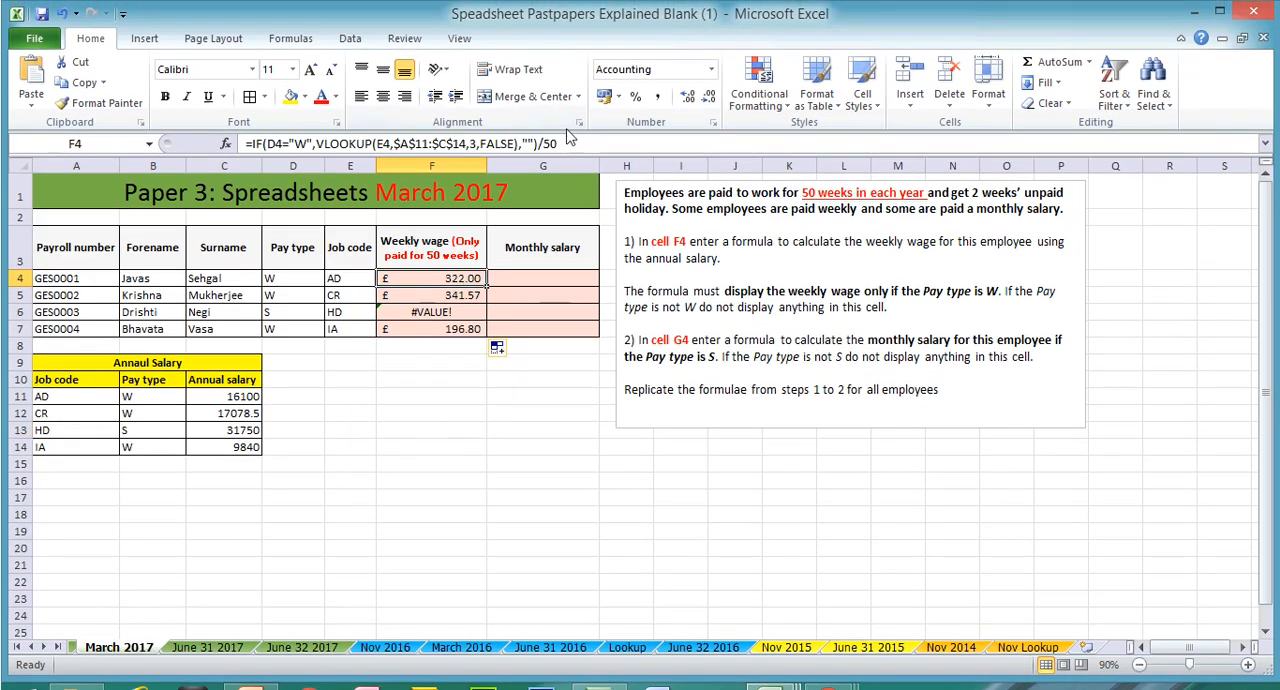
{"action": "left_click_drag", "start_coordinate": [562, 143], "coordinate": [539, 144]}
{"action": "right_click", "coordinate": [541, 143]}
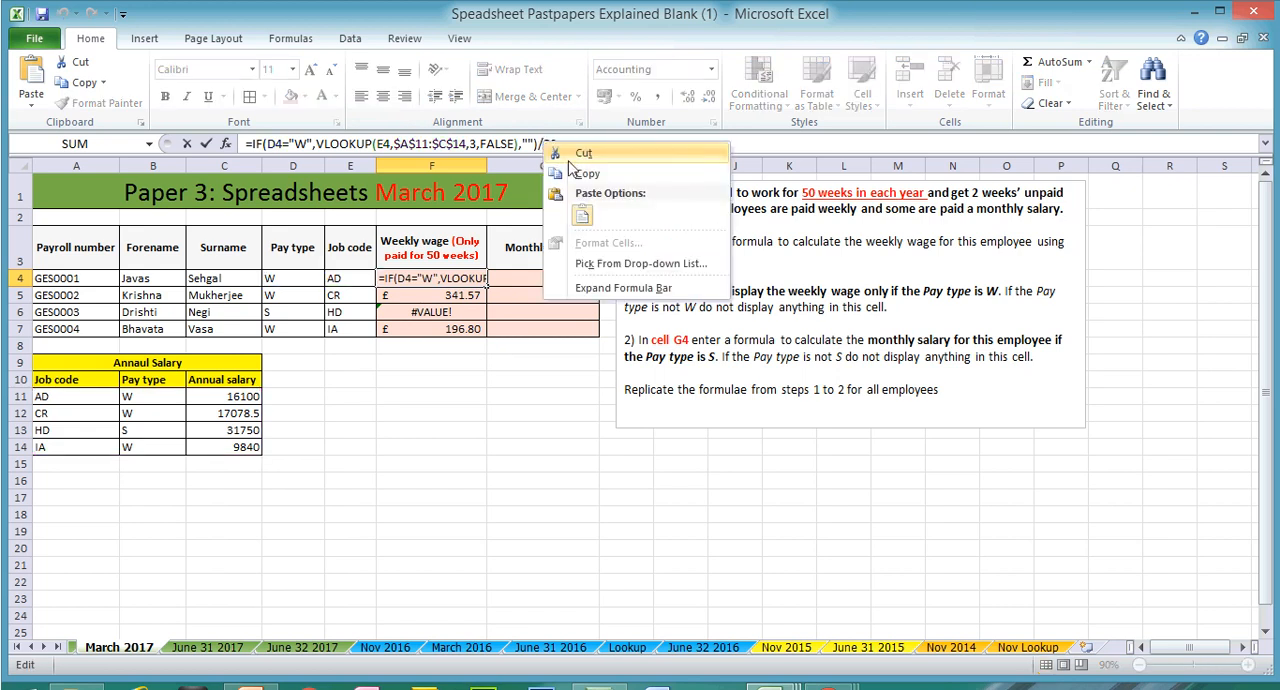
{"action": "left_click", "coordinate": [580, 150]}
{"action": "left_click", "coordinate": [516, 144]}
{"action": "key", "text": "ctrl+v"}
{"action": "key", "text": "Return"}
{"action": "left_click", "coordinate": [464, 278]}
{"action": "left_click_drag", "start_coordinate": [487, 287], "coordinate": [485, 330]}
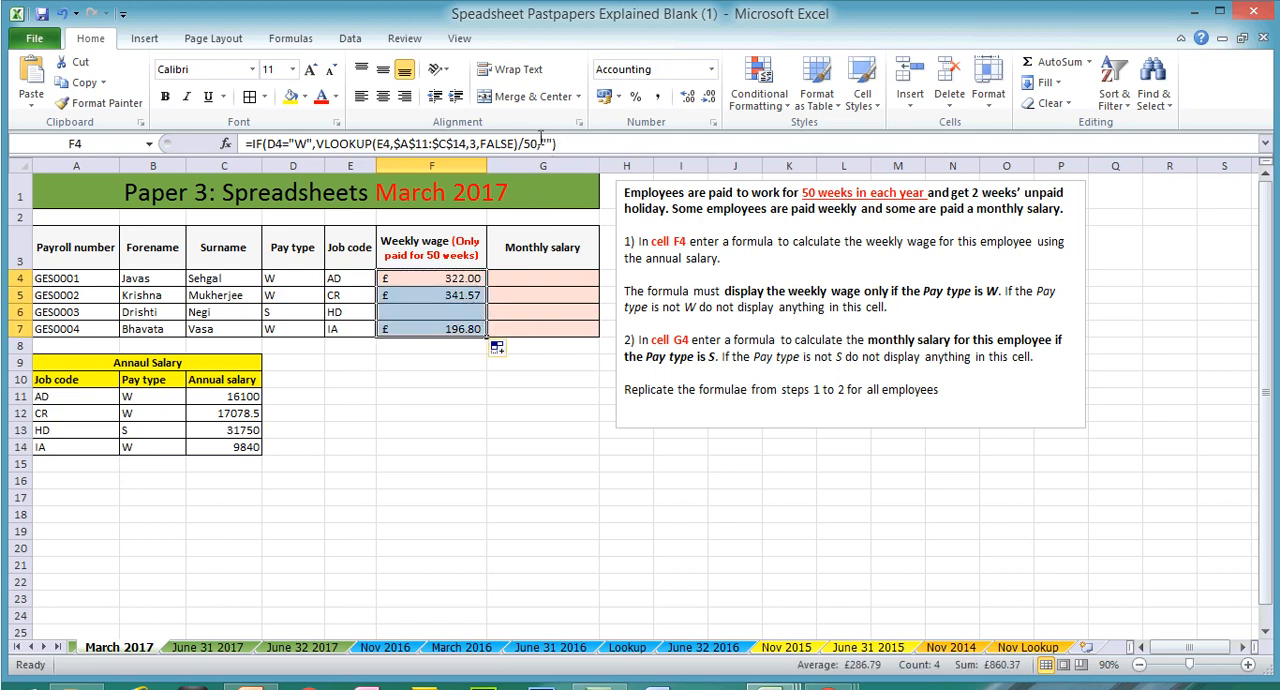
Step: Highlight the VLOOKUP division by 50 in the F4 formula, and switch to PowerPoint to view the Sorting Data slide 42
{"action": "left_click_drag", "start_coordinate": [537, 143], "coordinate": [318, 143]}
{"action": "key", "text": "shift+Left"}
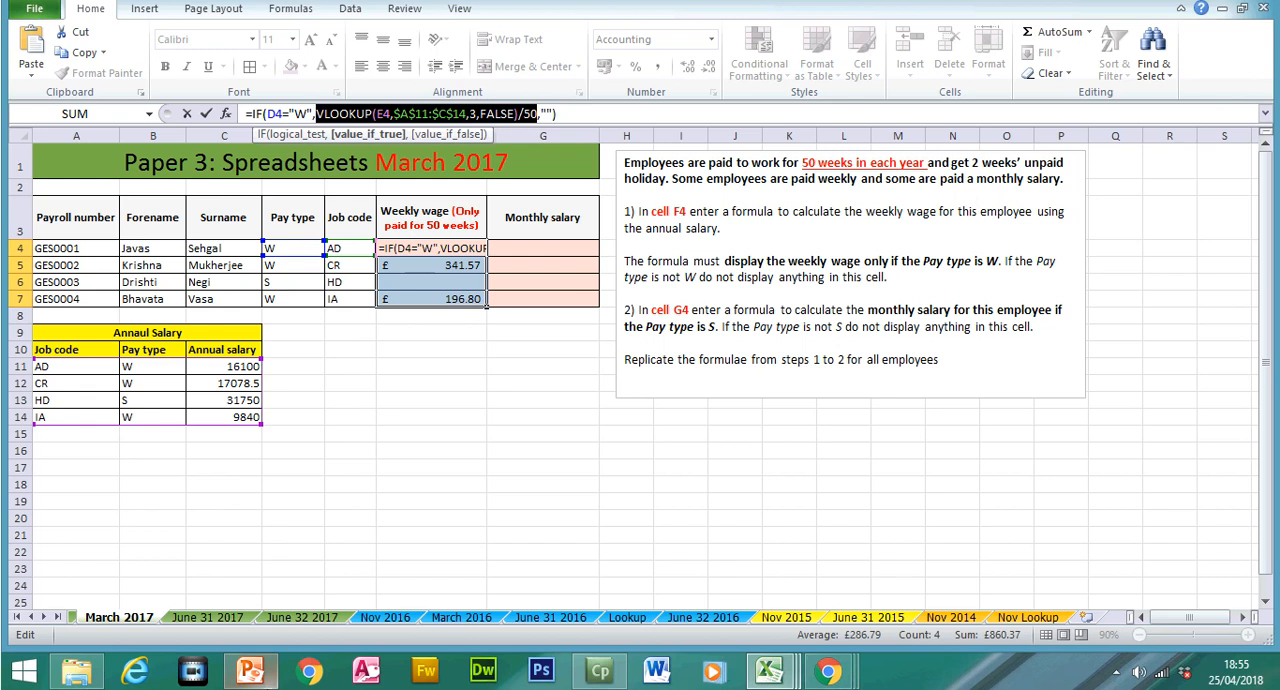
{"action": "mouse_move", "coordinate": [250, 672]}
{"action": "left_click", "coordinate": [268, 615]}
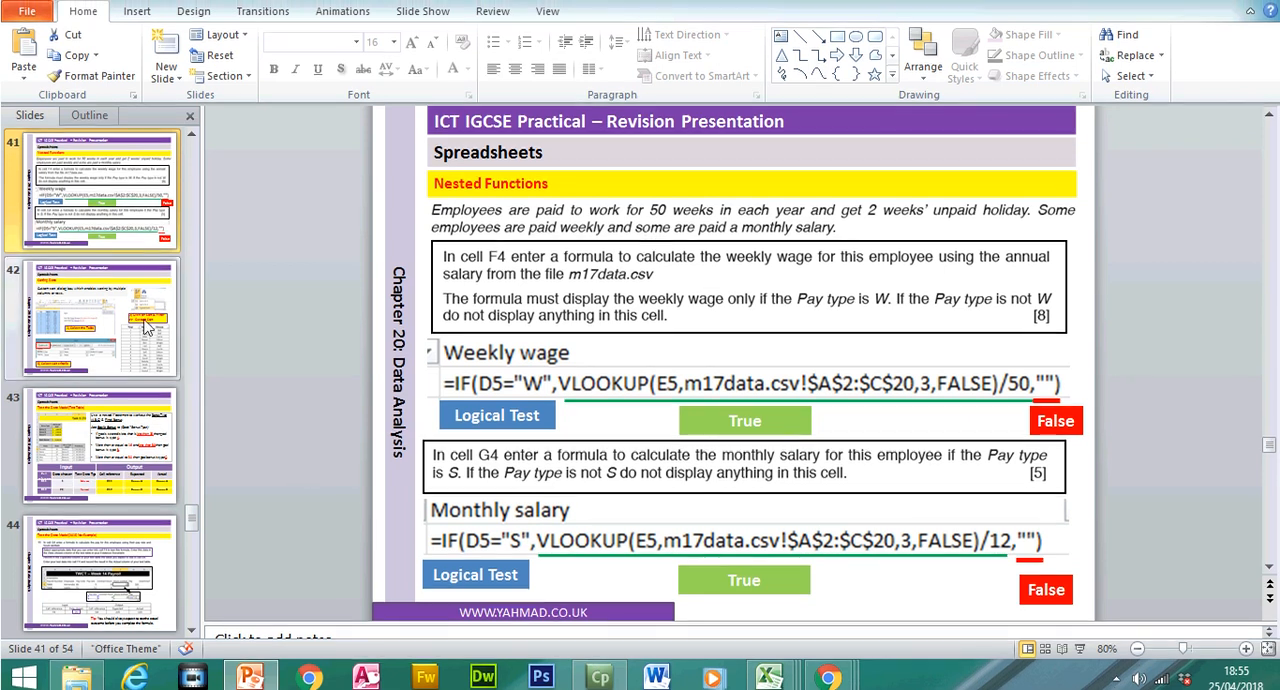
{"action": "left_click", "coordinate": [145, 320]}
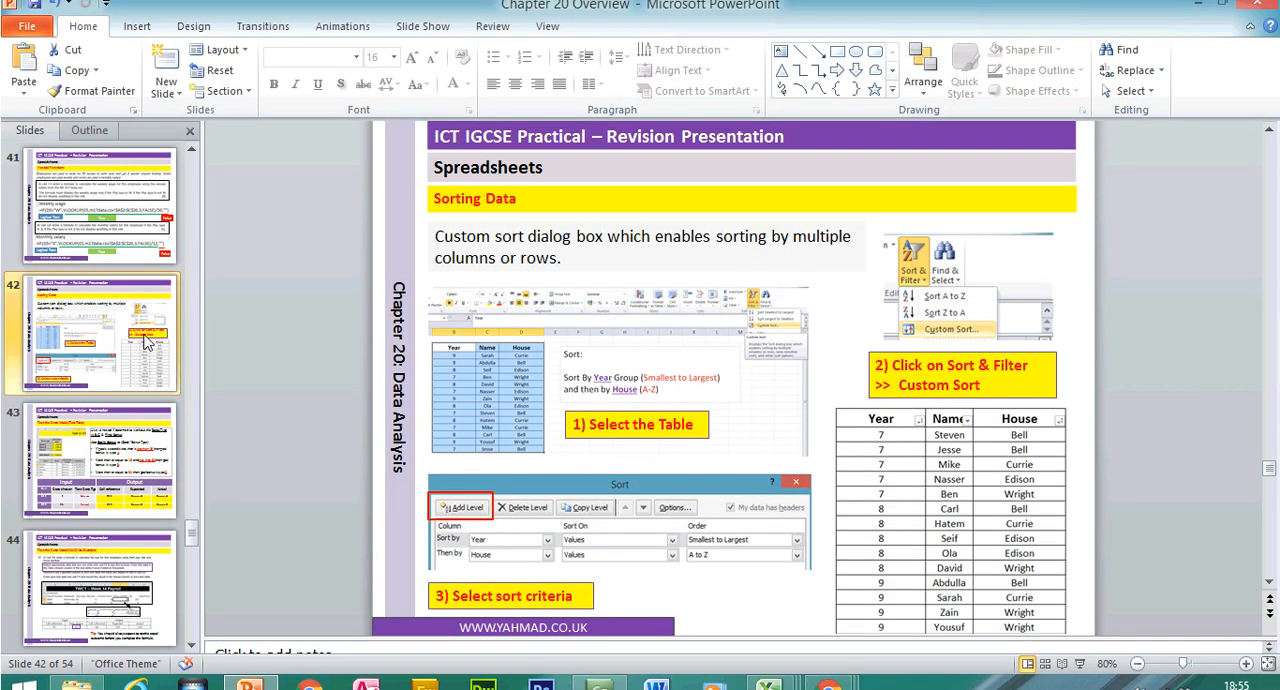
Step: Set the Sorting Data slide's zoom to 70%, and switch to the sort2 workbook in Excel
{"action": "left_click", "coordinate": [600, 686]}
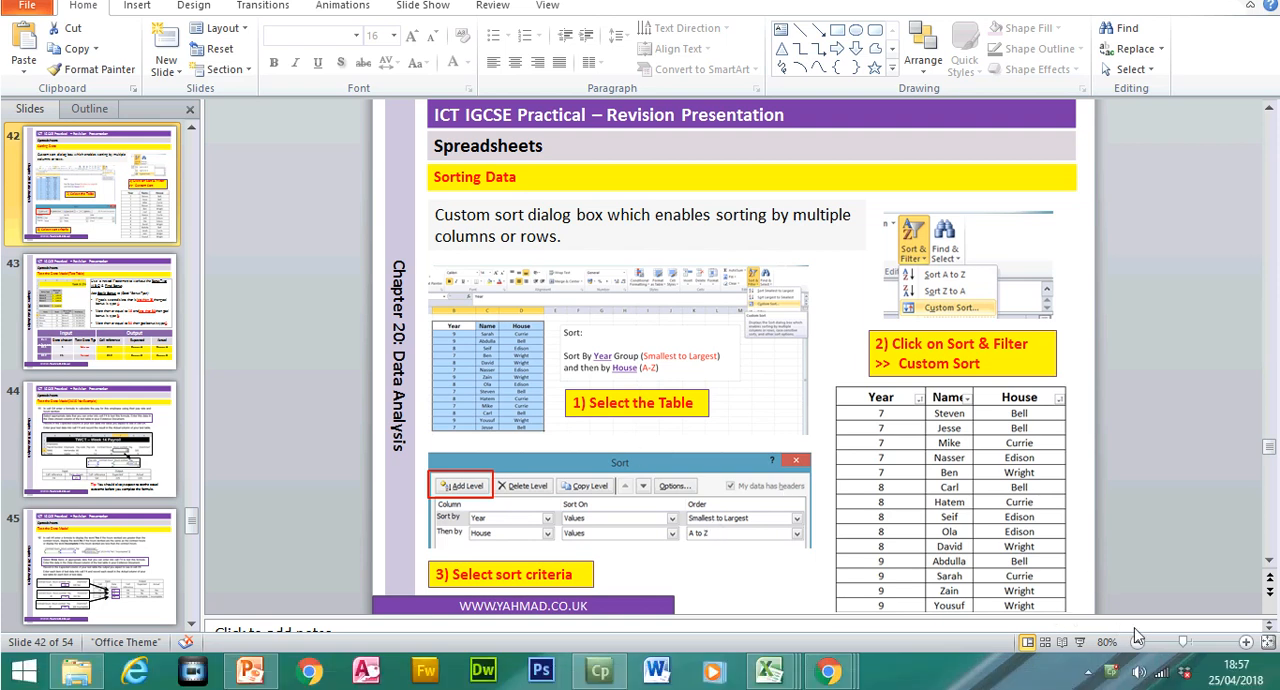
{"action": "left_click", "coordinate": [1137, 641]}
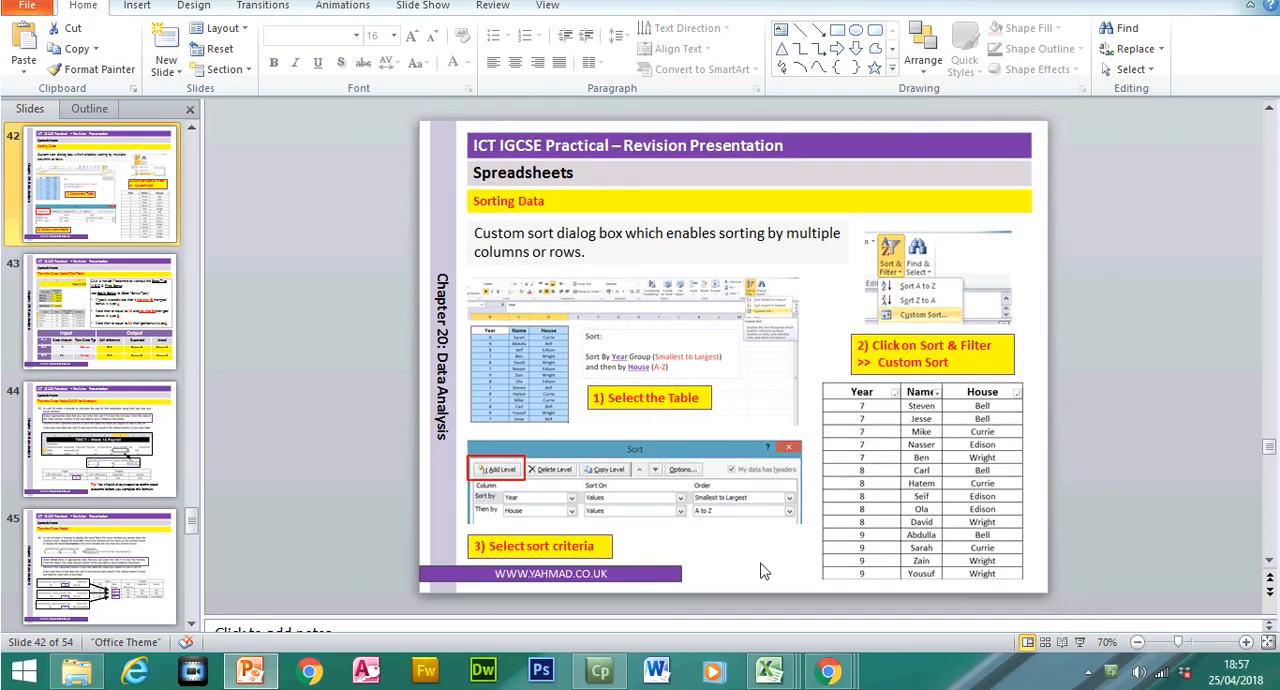
{"action": "left_click", "coordinate": [769, 670]}
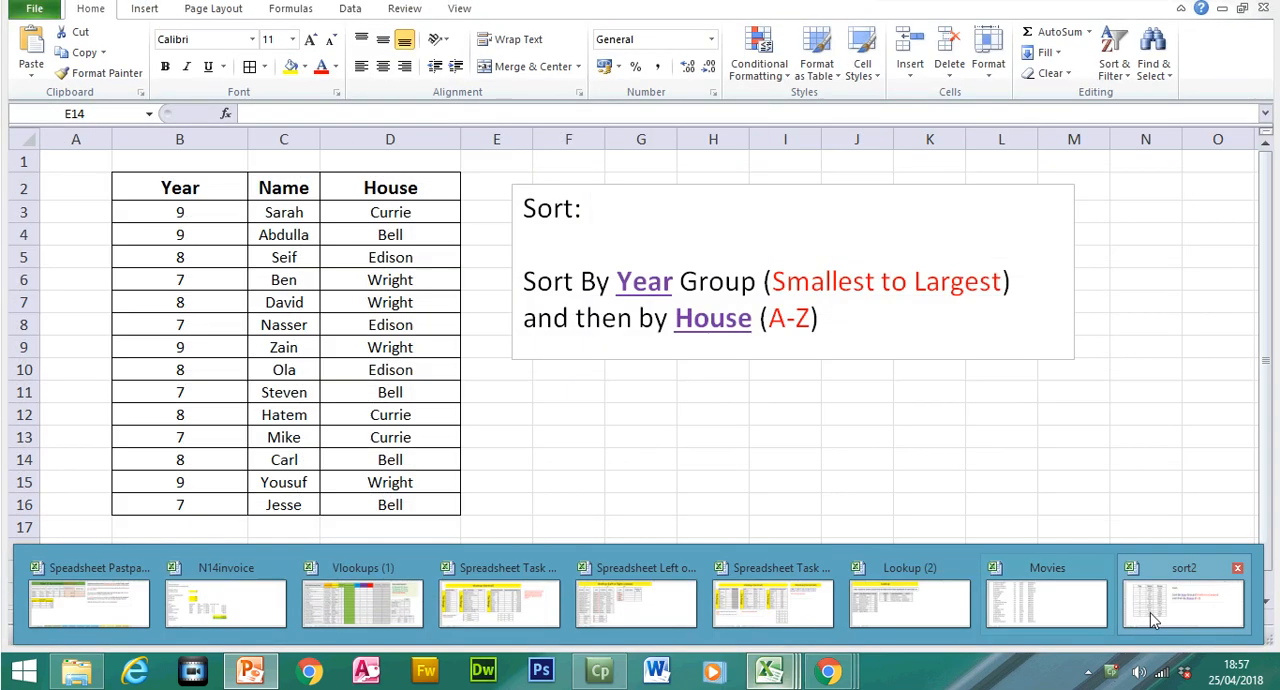
{"action": "left_click", "coordinate": [1150, 620]}
Step: Review the custom sort instructions on the Sorting Data slide in PowerPoint, and return to the sort2 workbook in Excel
{"action": "left_click_drag", "start_coordinate": [180, 188], "coordinate": [345, 262]}
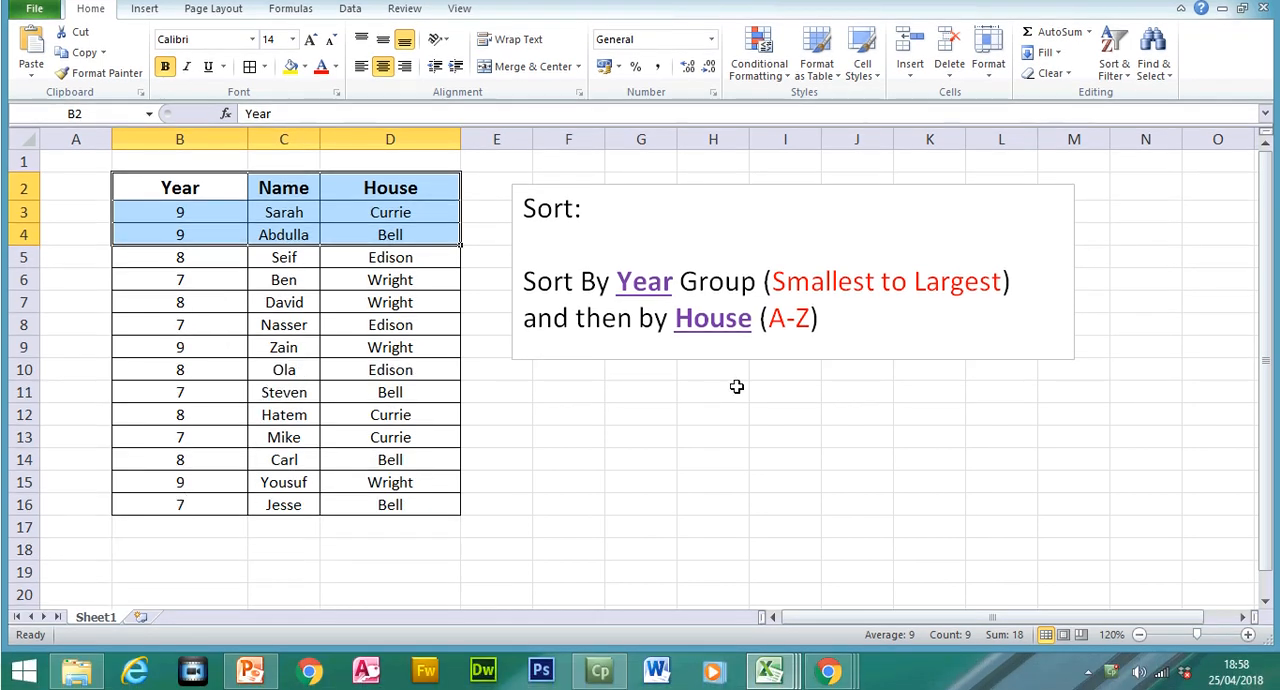
{"action": "left_click", "coordinate": [258, 664]}
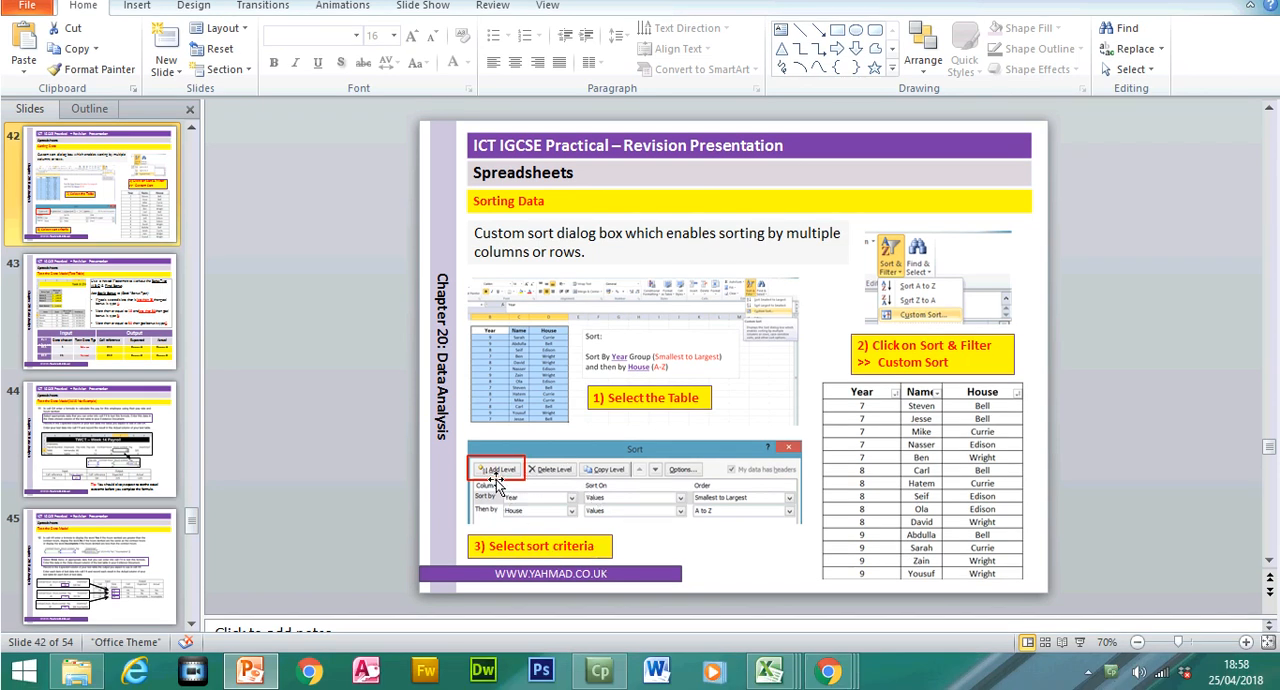
{"action": "left_click", "coordinate": [773, 674]}
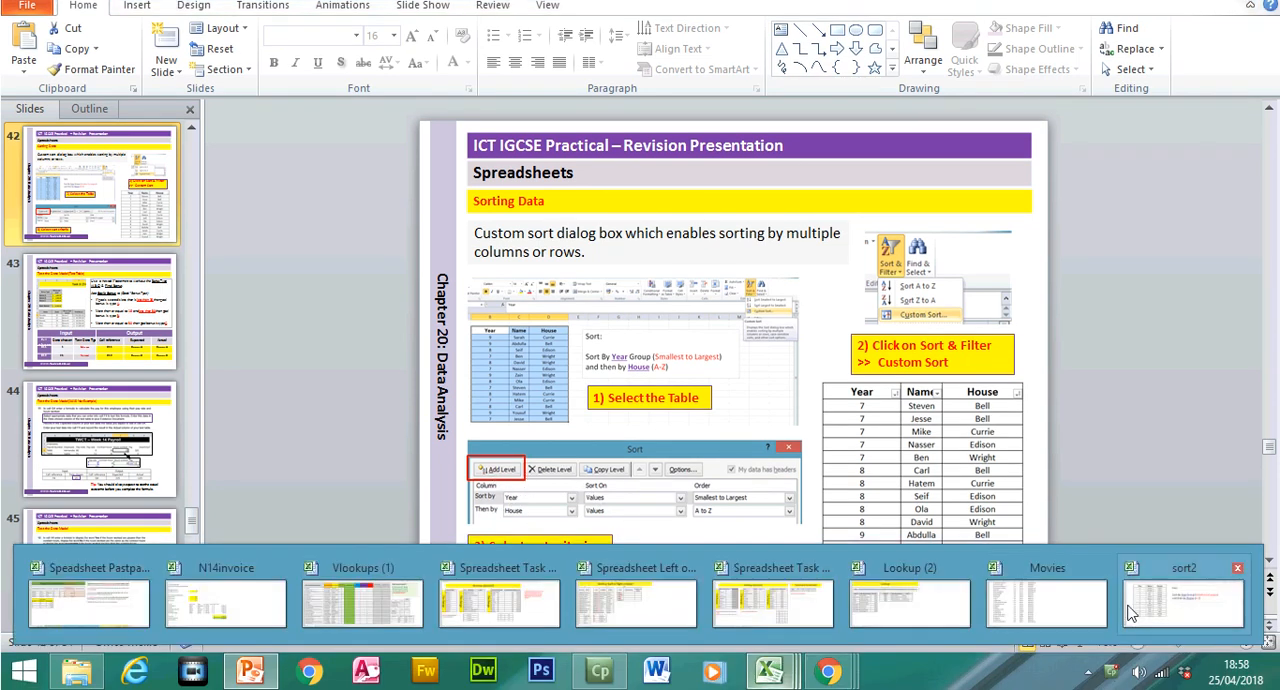
{"action": "left_click", "coordinate": [1171, 603]}
Step: Start a custom sort on the table B2:D16, with Year as the first sort column, ordered Smallest to Largest
{"action": "left_click_drag", "start_coordinate": [198, 215], "coordinate": [343, 531]}
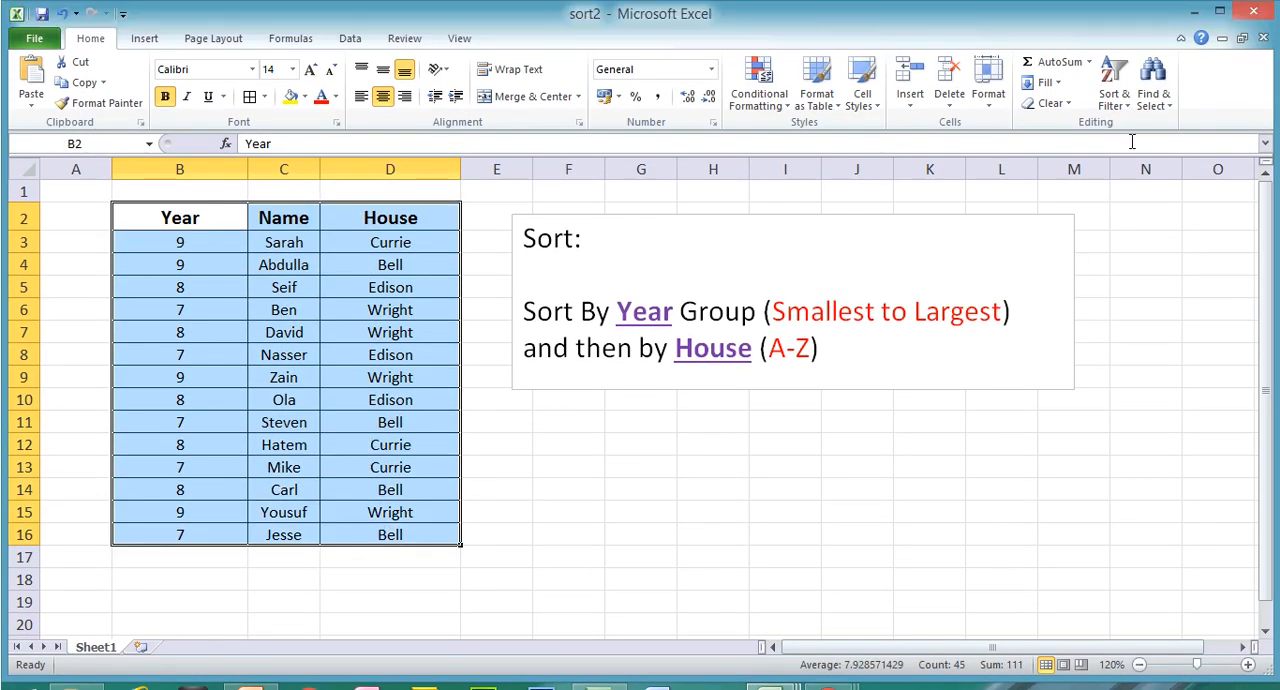
{"action": "left_click", "coordinate": [1110, 108]}
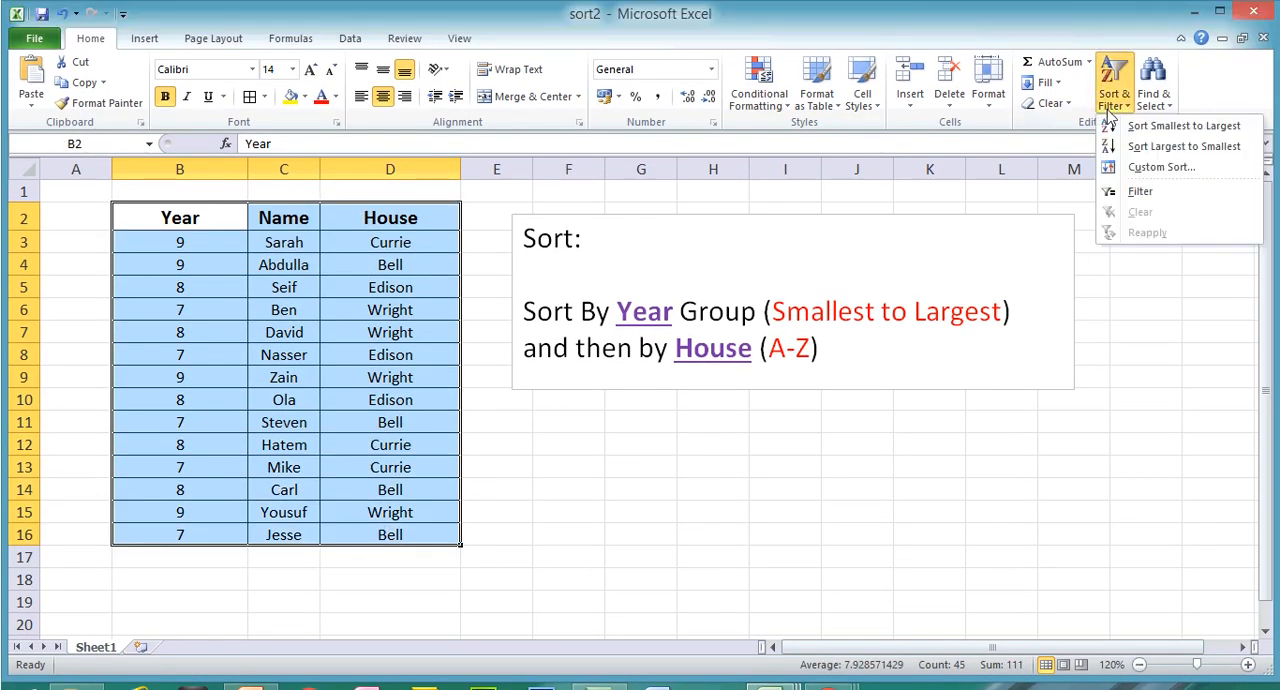
{"action": "left_click", "coordinate": [1148, 167]}
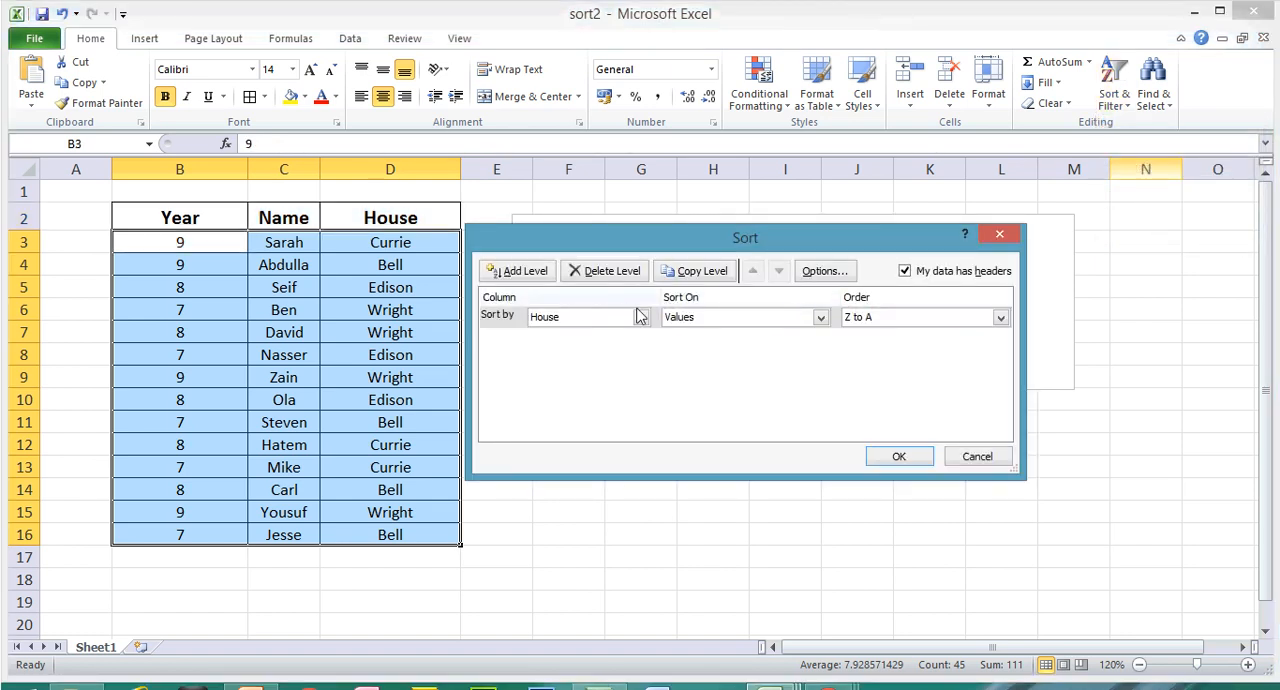
{"action": "left_click_drag", "start_coordinate": [687, 245], "coordinate": [674, 412]}
{"action": "left_click", "coordinate": [625, 456]}
{"action": "left_click", "coordinate": [571, 474]}
{"action": "left_click", "coordinate": [968, 460]}
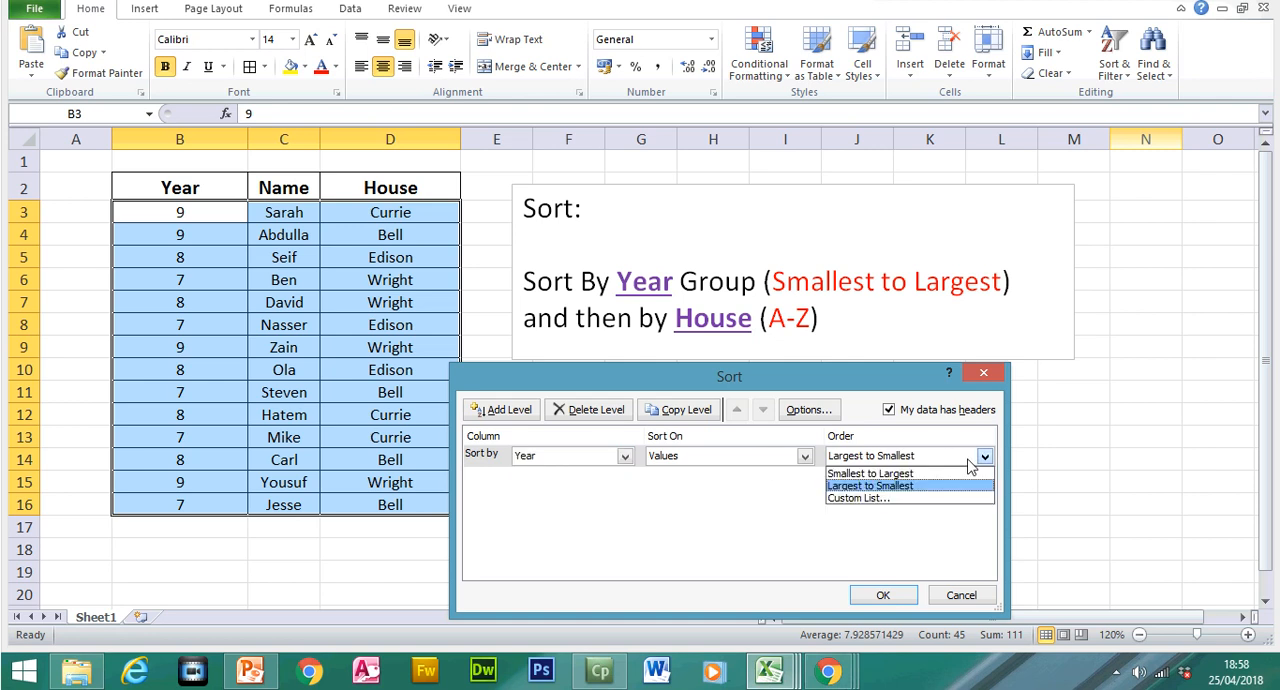
{"action": "left_click", "coordinate": [936, 474]}
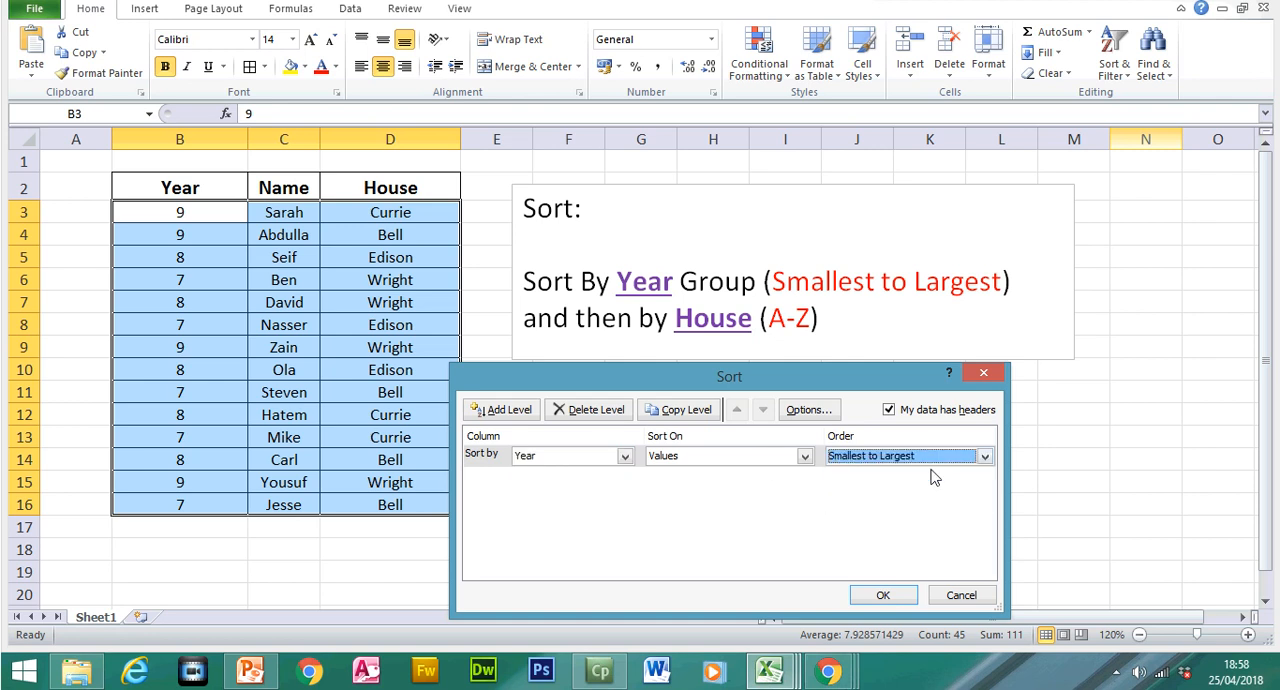
Step: Add a second sort level by House in A to Z order, and apply the sort to the table
{"action": "left_click", "coordinate": [520, 412]}
{"action": "left_click", "coordinate": [624, 479]}
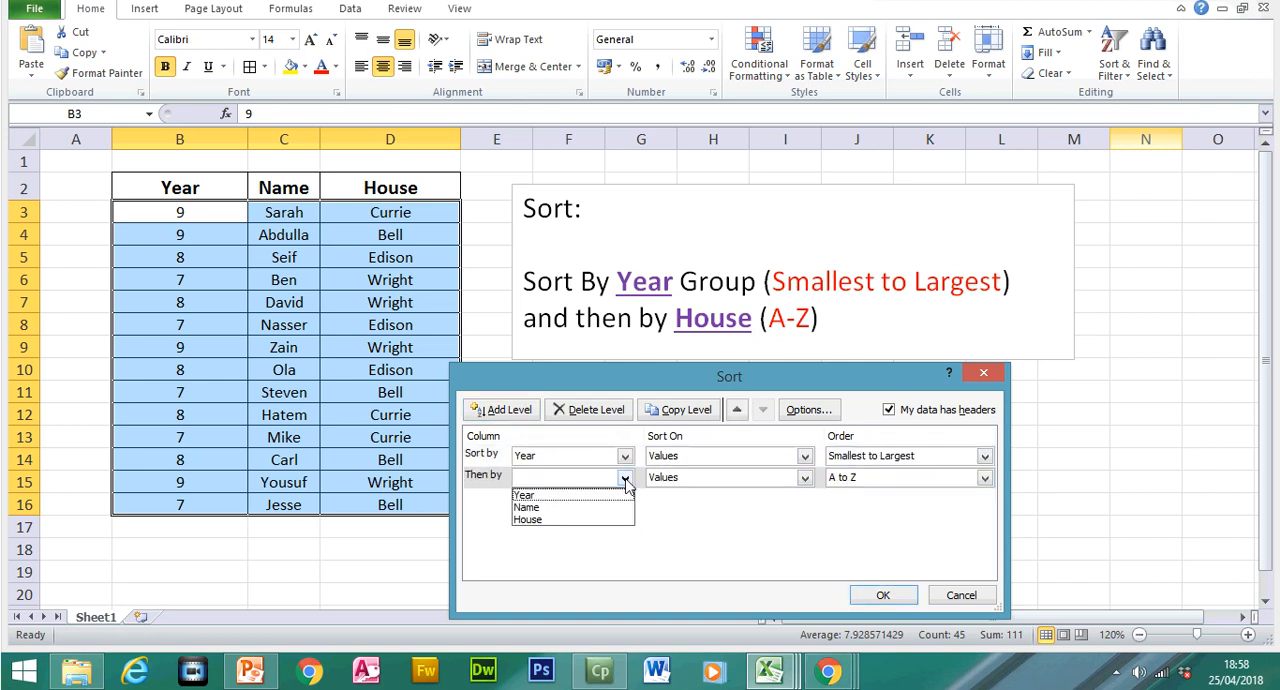
{"action": "left_click", "coordinate": [570, 519]}
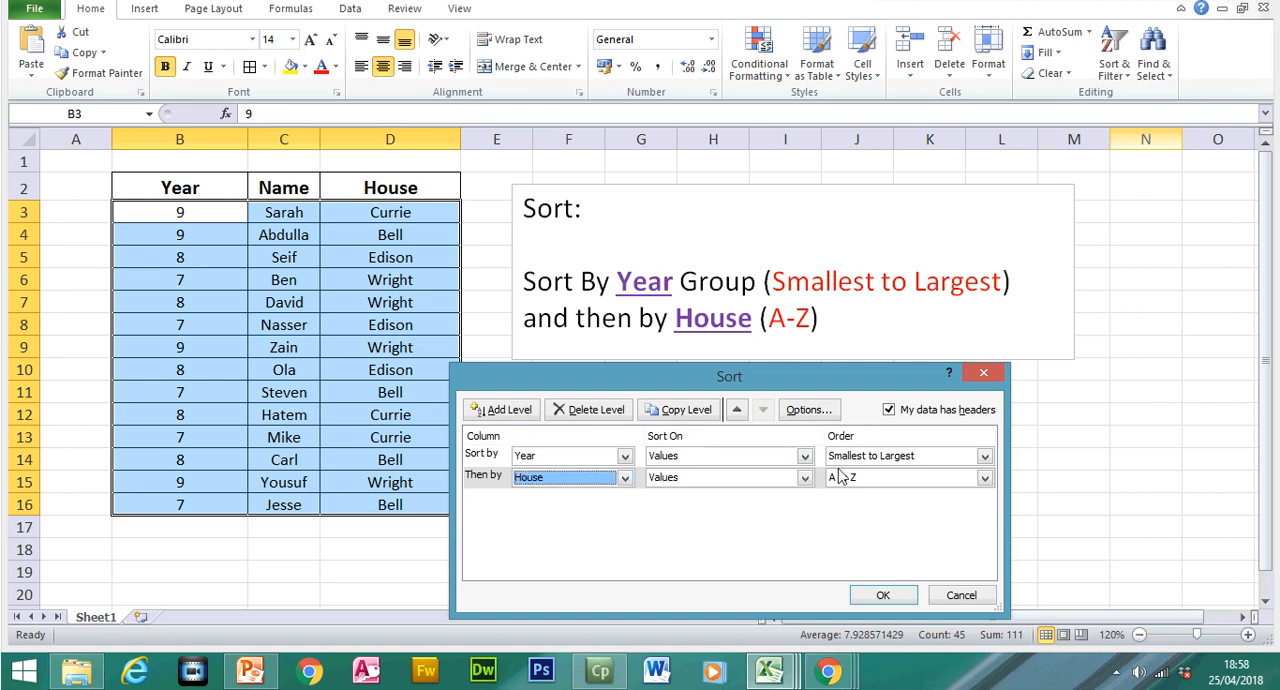
{"action": "left_click", "coordinate": [900, 600]}
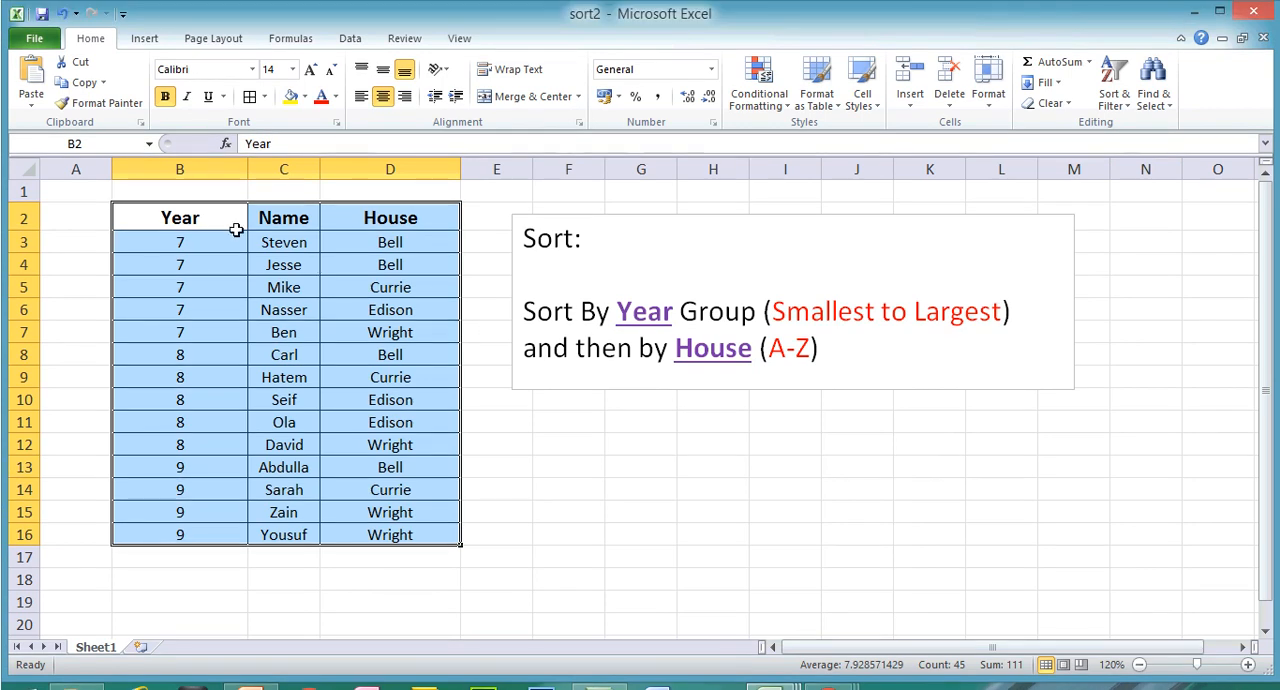
Step: Highlight the Year groups and their House values in the sorted table to examine the order of both sort levels
{"action": "left_click_drag", "start_coordinate": [207, 240], "coordinate": [219, 342]}
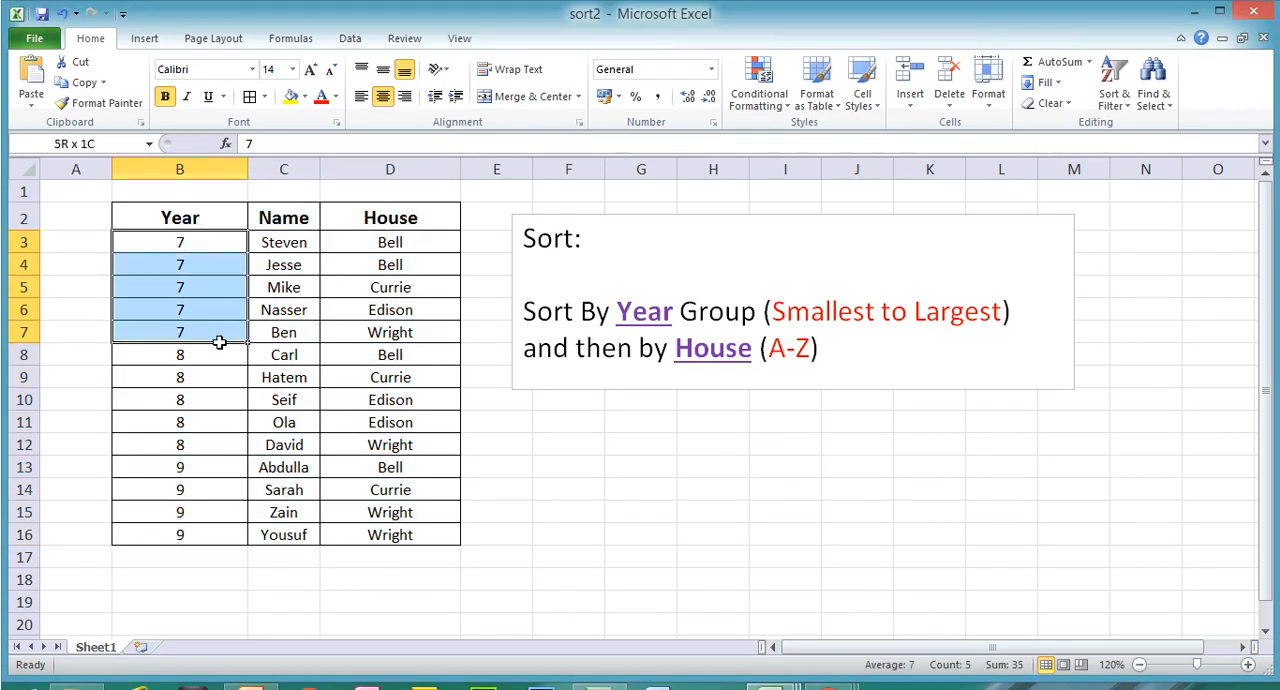
{"action": "left_click_drag", "start_coordinate": [180, 354], "coordinate": [195, 426]}
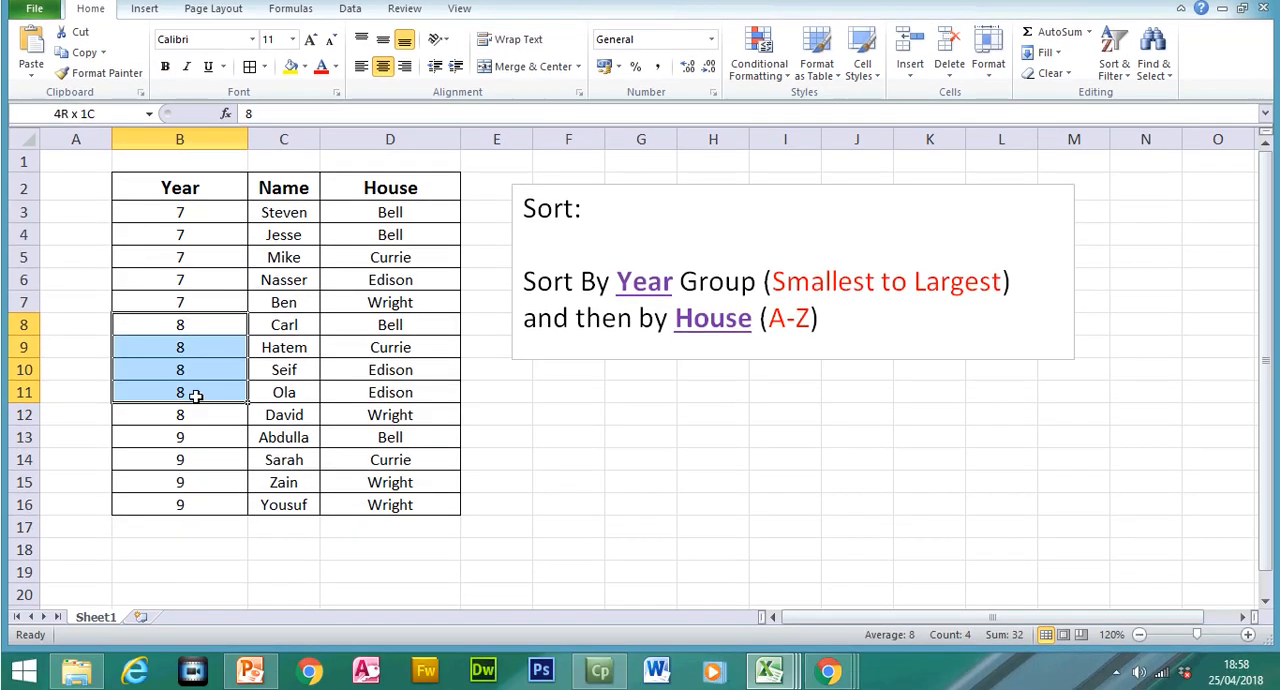
{"action": "left_click", "coordinate": [193, 432]}
{"action": "left_click_drag", "start_coordinate": [186, 327], "coordinate": [180, 496]}
{"action": "left_click_drag", "start_coordinate": [206, 212], "coordinate": [382, 331]}
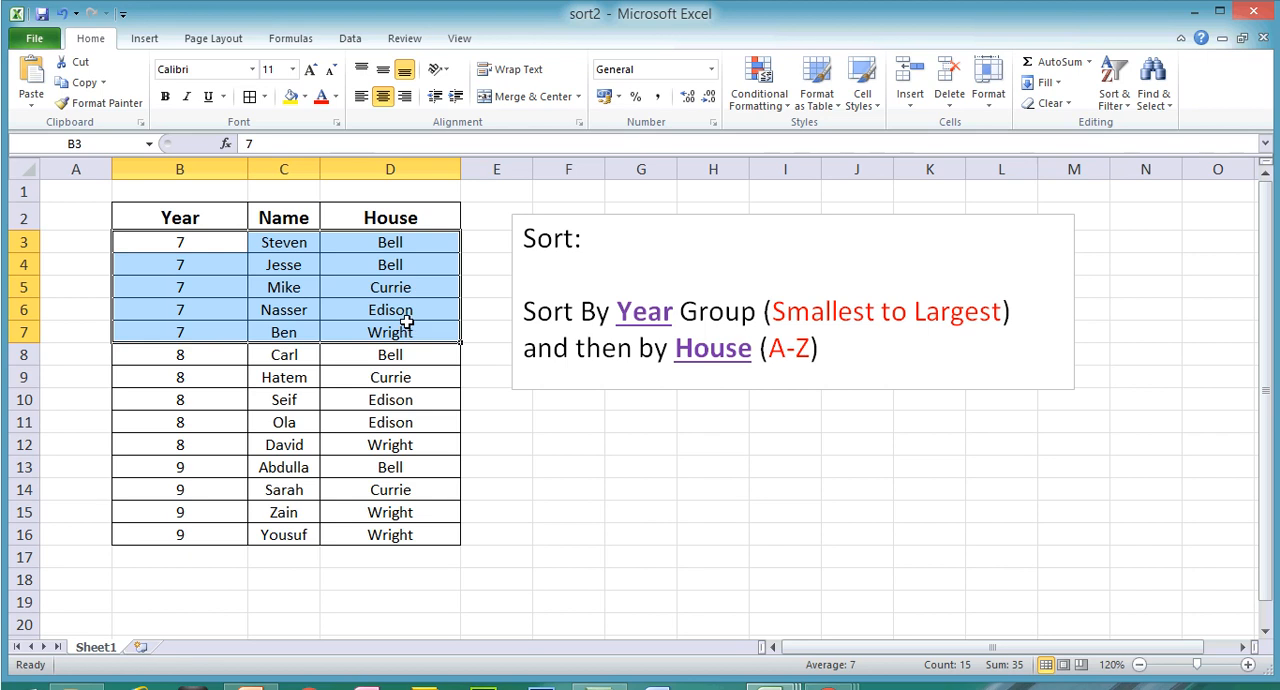
{"action": "left_click_drag", "start_coordinate": [412, 348], "coordinate": [425, 414]}
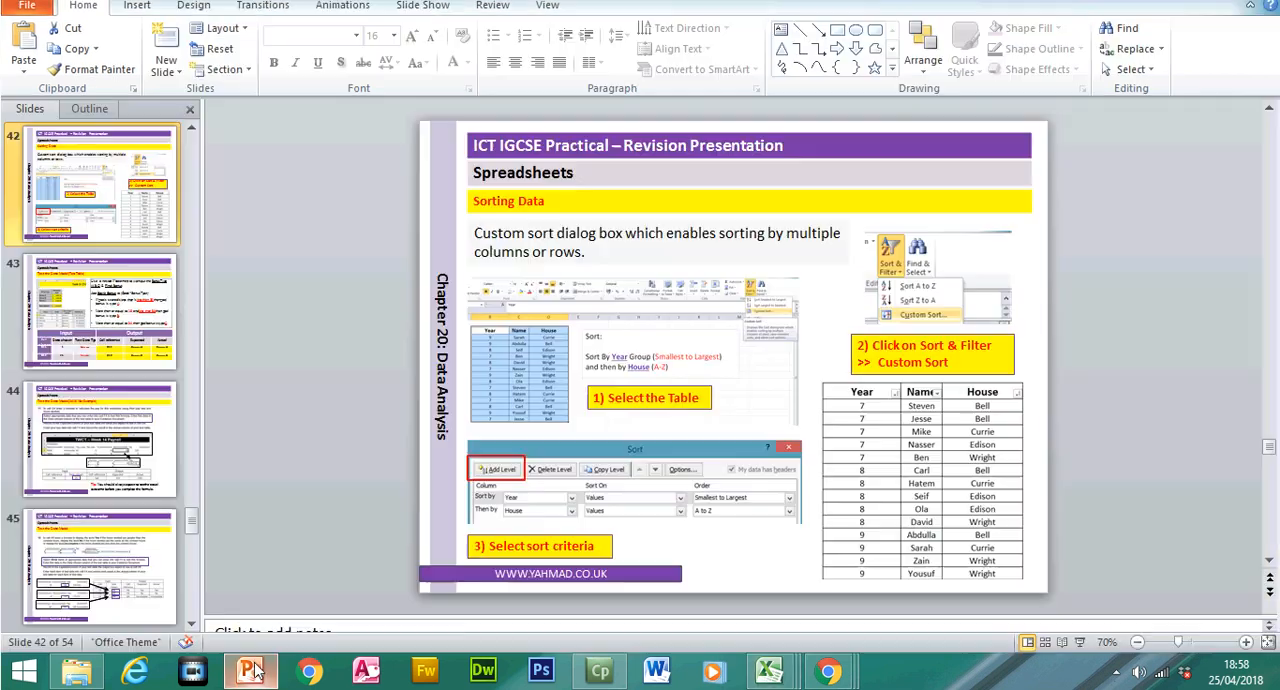
Step: Switch to PowerPoint and view slide 43, Test the Data Model (Test Table)
{"action": "left_click", "coordinate": [250, 670]}
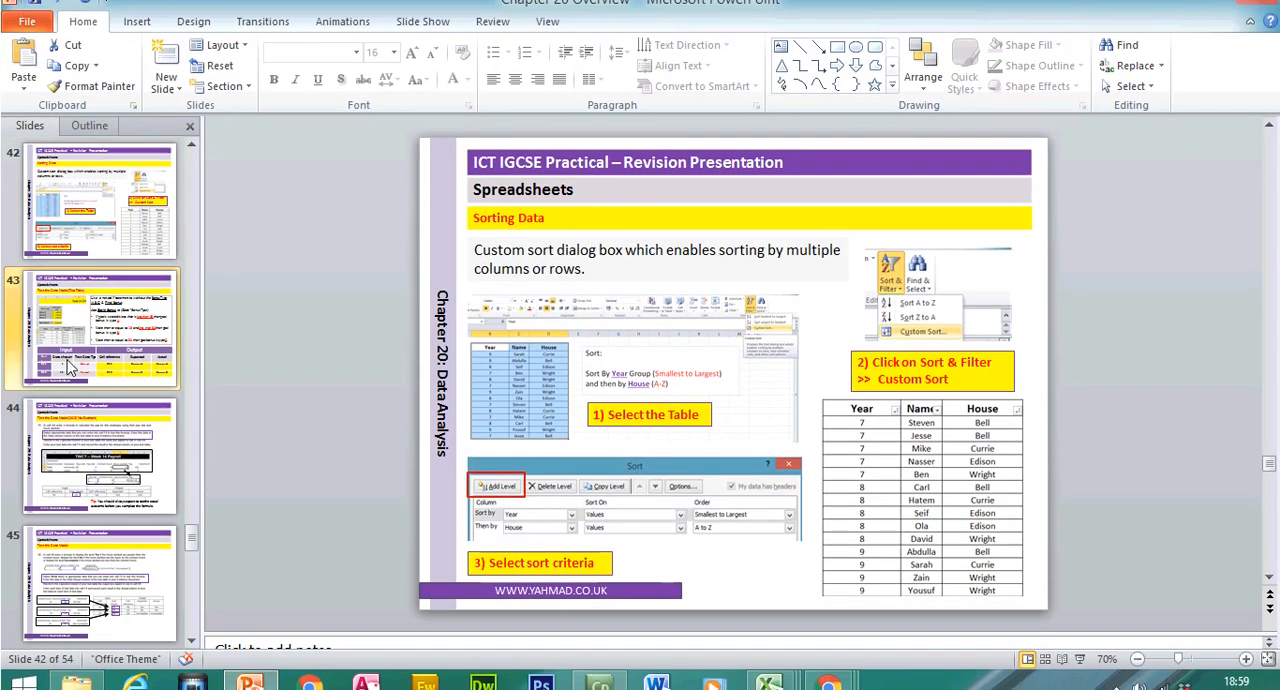
{"action": "left_click", "coordinate": [80, 366]}
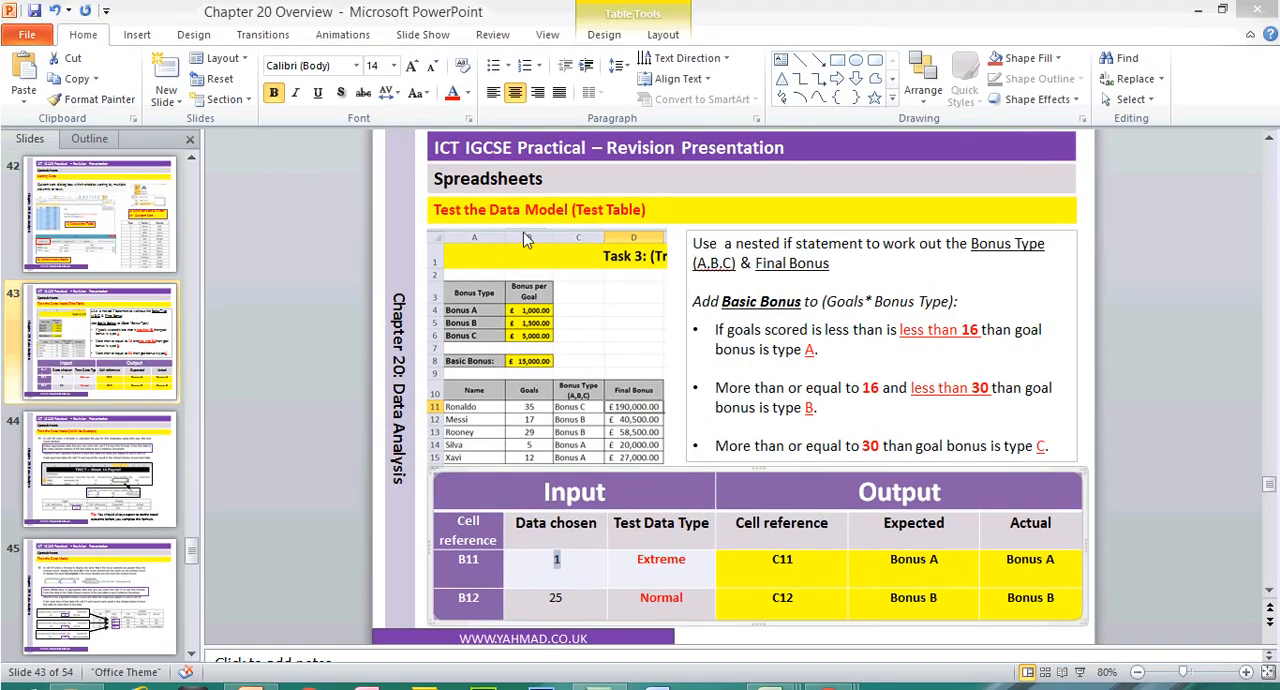